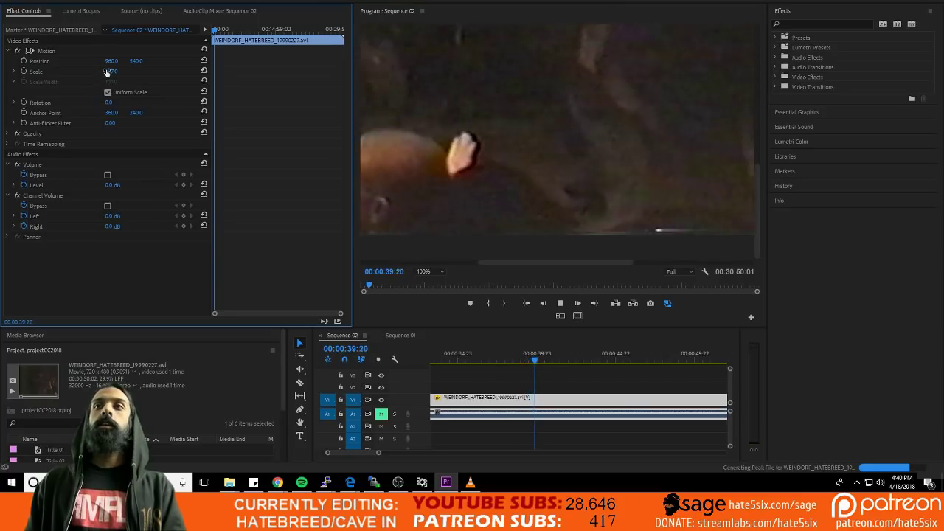
Set the Hatebreed video clip's scale to 232
{"action": "type", "text": "229"}
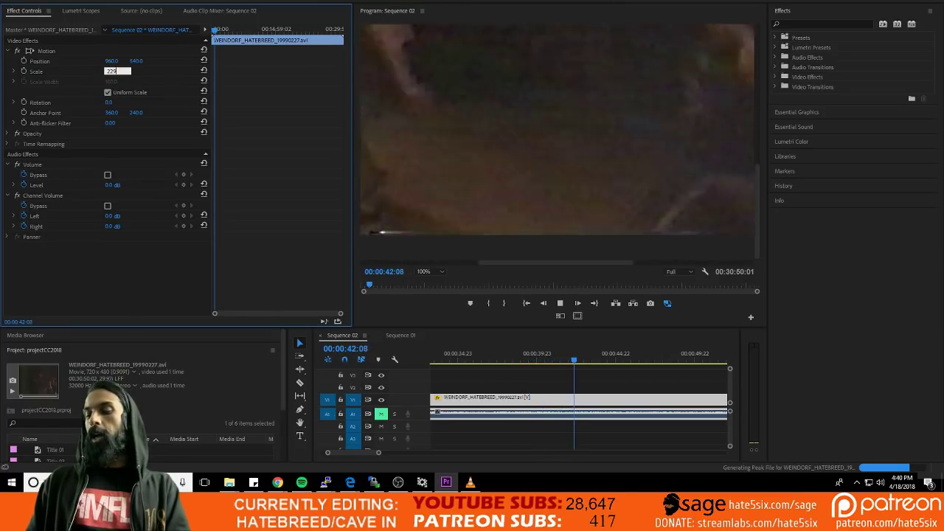
{"action": "key", "text": "Return"}
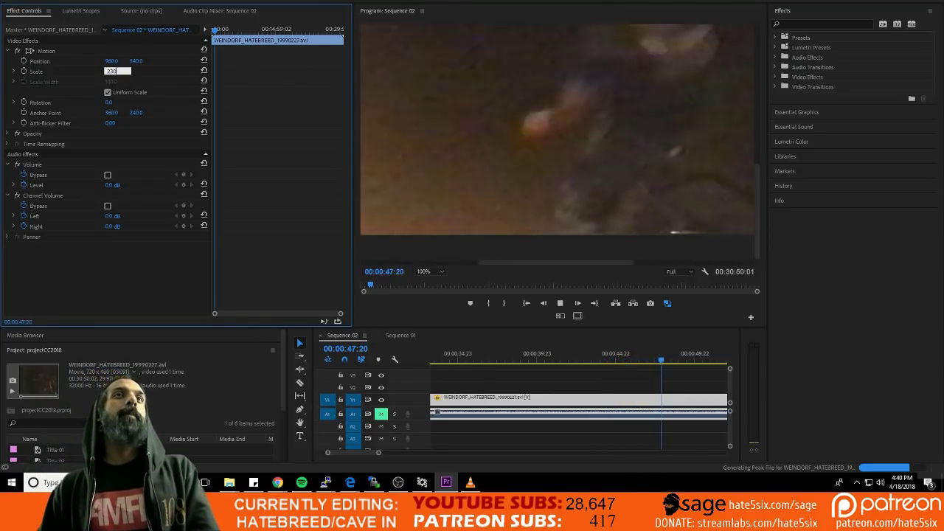
{"action": "scroll", "coordinate": [117, 72], "scroll_direction": "up", "scroll_amount": 1}
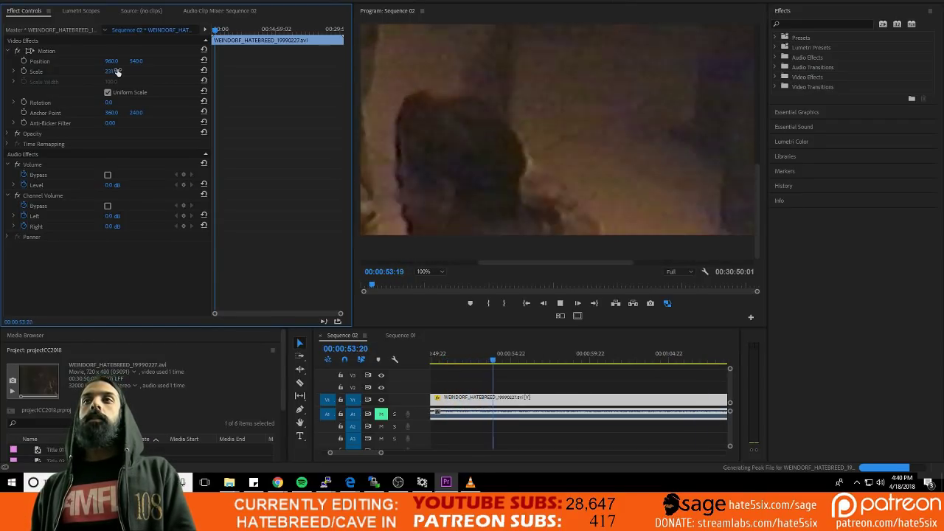
{"action": "scroll", "coordinate": [116, 71], "scroll_direction": "up", "scroll_amount": 1}
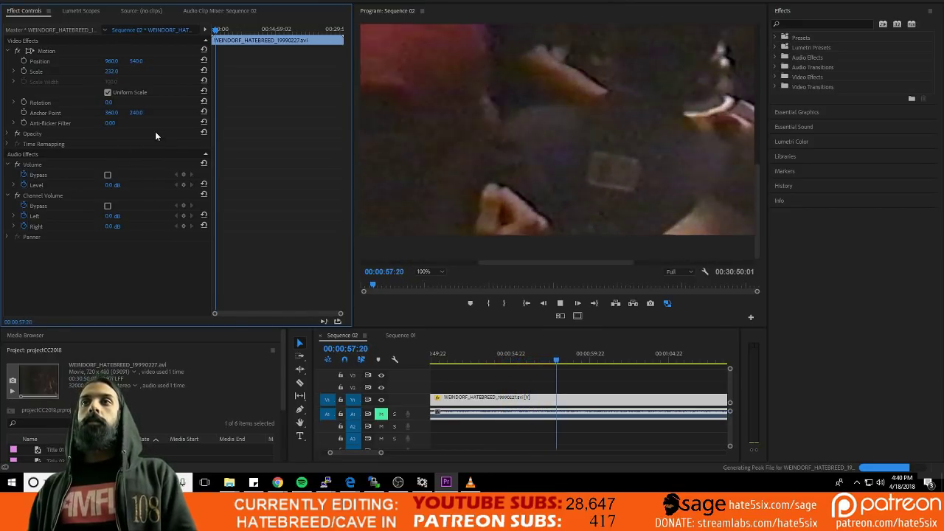
Set the program preview's magnification to Fit and save the project
{"action": "left_click", "coordinate": [431, 271]}
{"action": "left_click", "coordinate": [430, 279]}
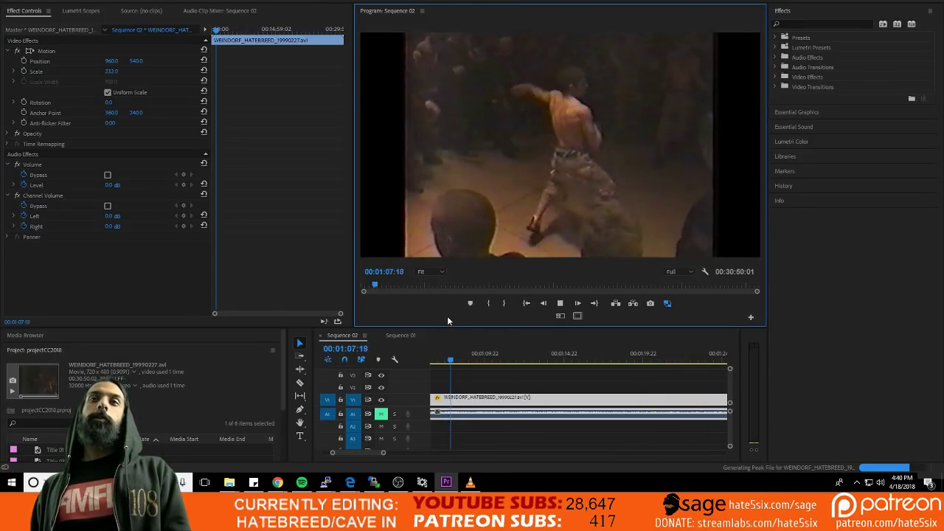
{"action": "key", "text": "ctrl+s"}
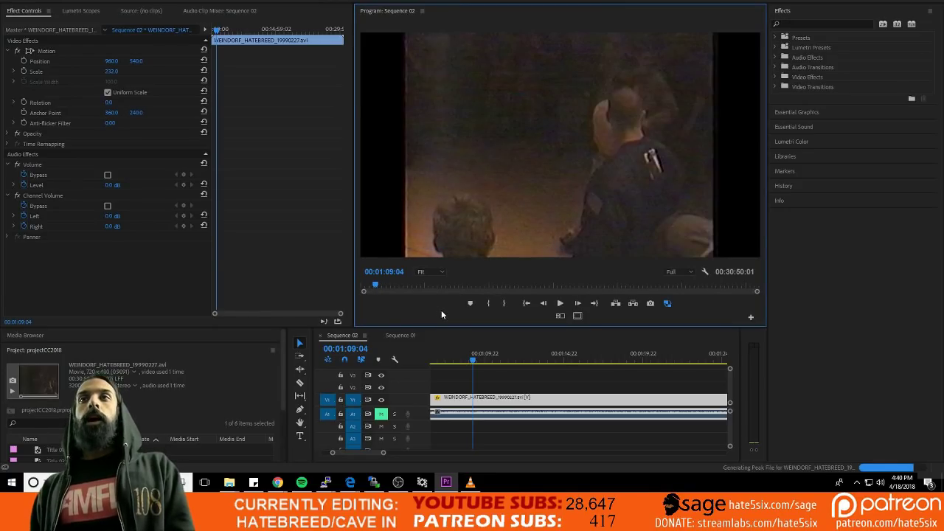
Show the whole clip in the timeline, play the footage near its end, and save the project
{"action": "key", "text": "space"}
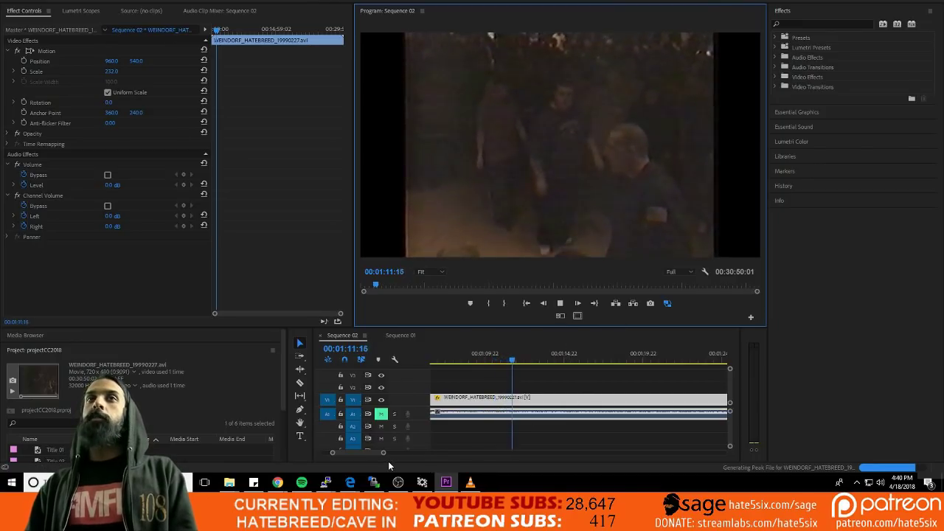
{"action": "left_click_drag", "start_coordinate": [382, 452], "coordinate": [701, 438]}
{"action": "left_click", "coordinate": [640, 356]}
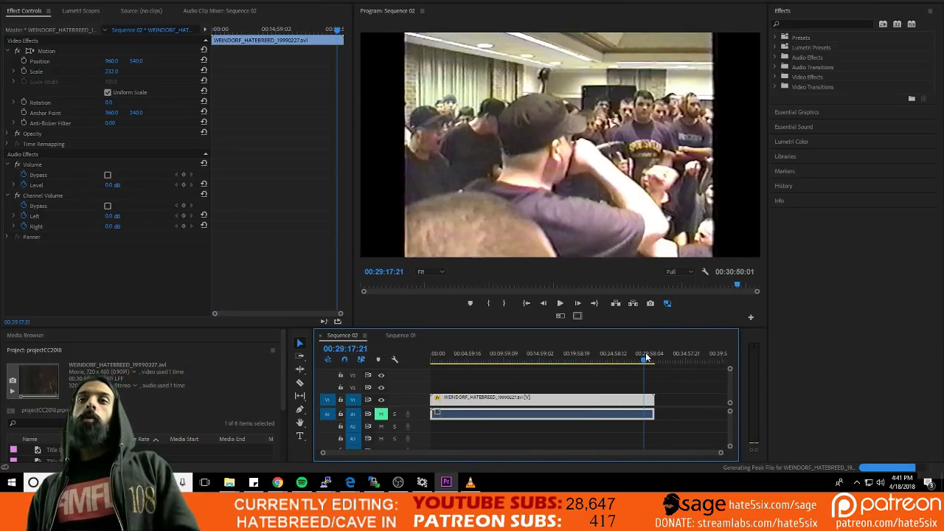
{"action": "key", "text": "space"}
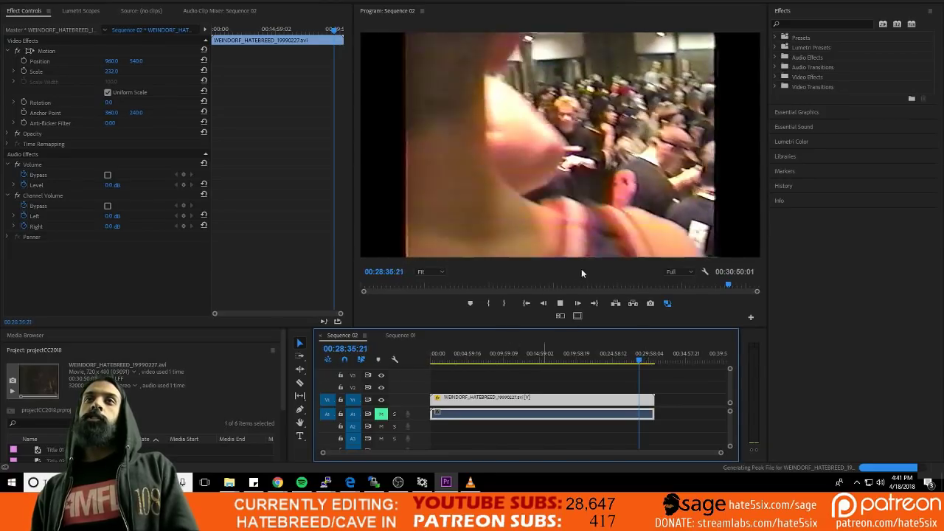
{"action": "key", "text": "ctrl+s"}
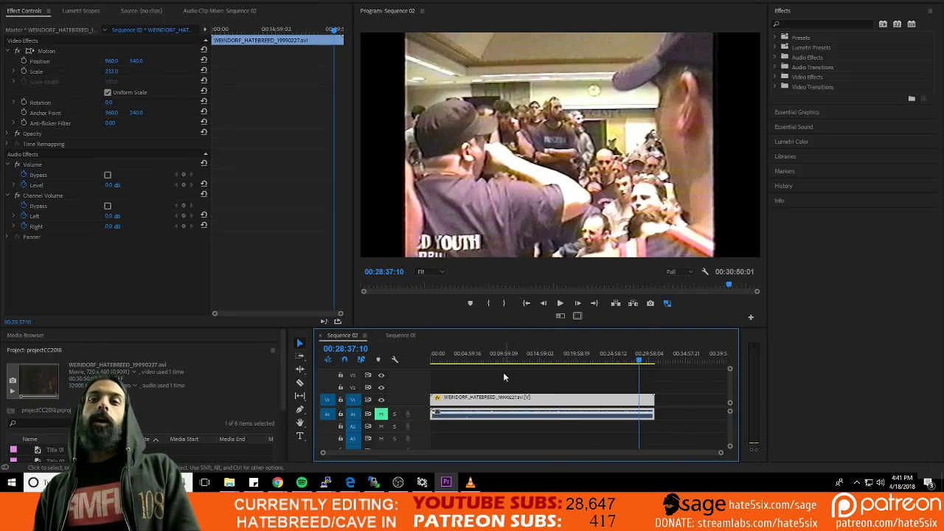
Play the footage near the start of Sequence 02 and enlarge the timeline area
{"action": "key", "text": "Home"}
{"action": "key", "text": "space"}
{"action": "left_click", "coordinate": [436, 359]}
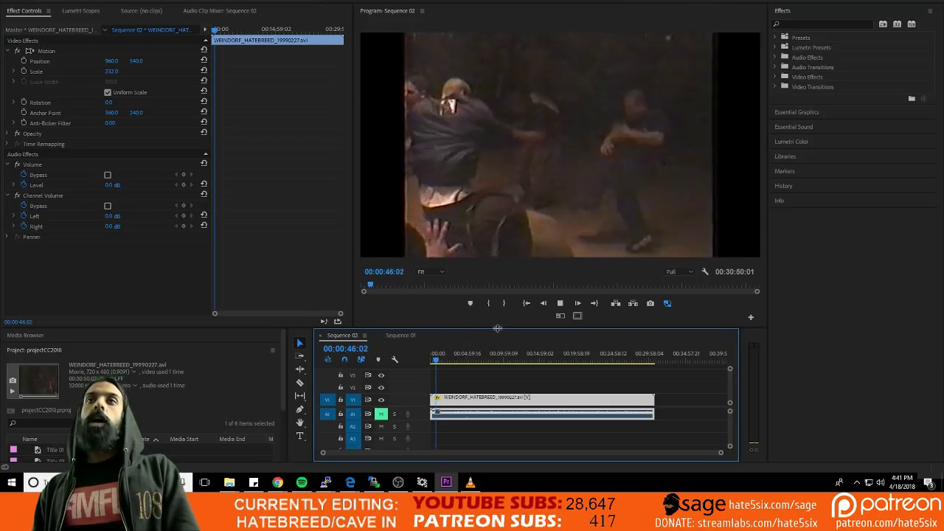
{"action": "left_click_drag", "start_coordinate": [524, 327], "coordinate": [524, 283]}
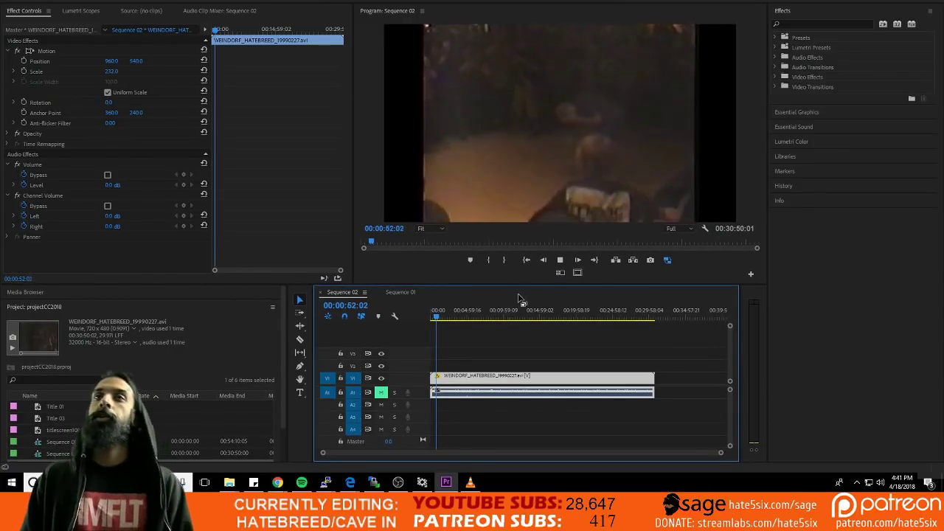
Step back frame by frame from about 00:00:52, replay the footage, and save the project
{"action": "key", "text": "space"}
{"action": "key", "text": "Left"}
{"action": "key", "text": "Left"}
{"action": "key", "text": "Left"}
{"action": "key", "text": "Left"}
{"action": "key", "text": "Left"}
{"action": "key", "text": "Left"}
{"action": "key", "text": "Left"}
{"action": "key", "text": "Left"}
{"action": "key", "text": "Left"}
{"action": "key", "text": "Left"}
{"action": "key", "text": "Left"}
{"action": "key", "text": "Left"}
{"action": "key", "text": "Left"}
{"action": "key", "text": "Left"}
{"action": "key", "text": "Left"}
{"action": "key", "text": "Left"}
{"action": "key", "text": "Left"}
{"action": "key", "text": "Left"}
{"action": "key", "text": "Left"}
{"action": "key", "text": "Left"}
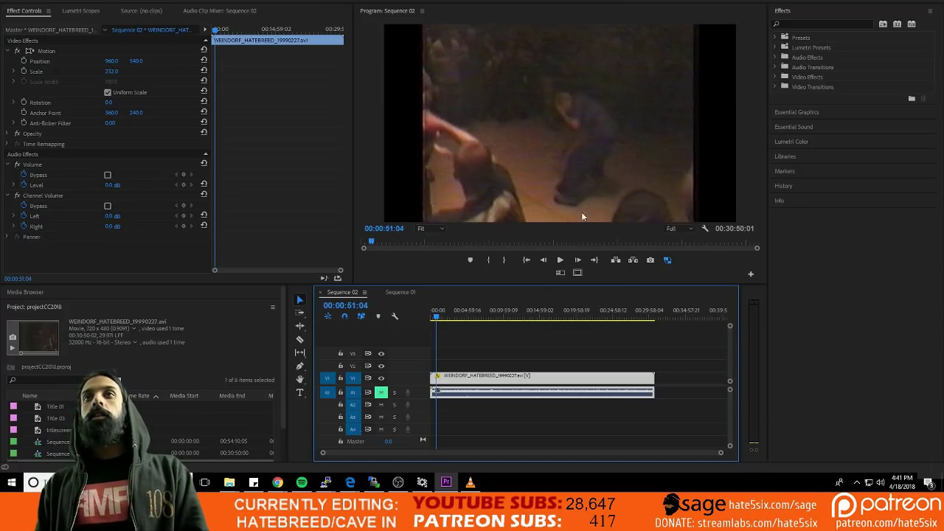
{"action": "key", "text": "space"}
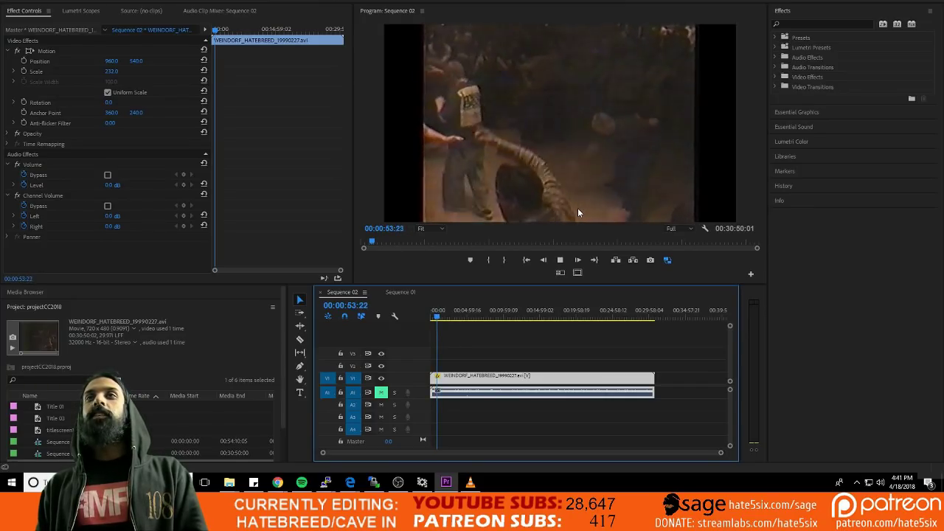
{"action": "key", "text": "ctrl+s"}
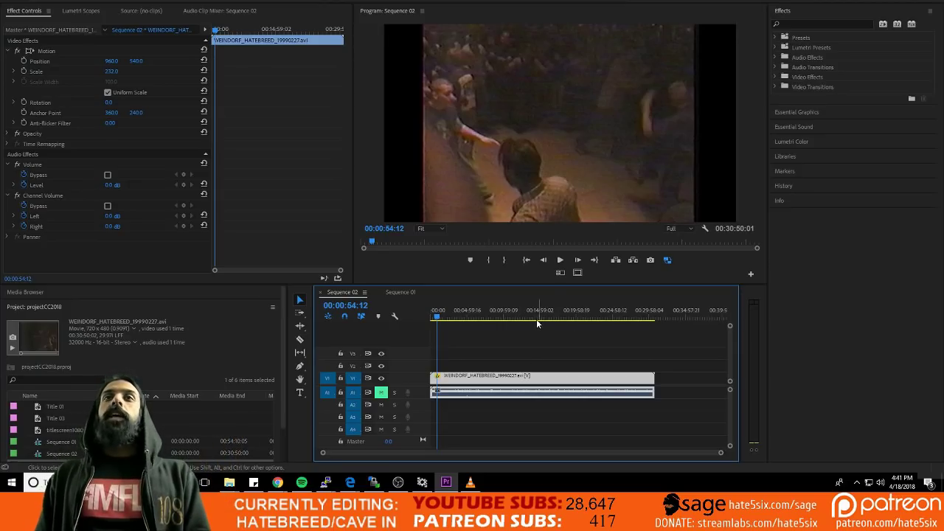
Unmute audio track A1 of Sequence 02, pause the background music, and play the clip to hear its sound
{"action": "left_click", "coordinate": [413, 283]}
{"action": "key", "text": "space"}
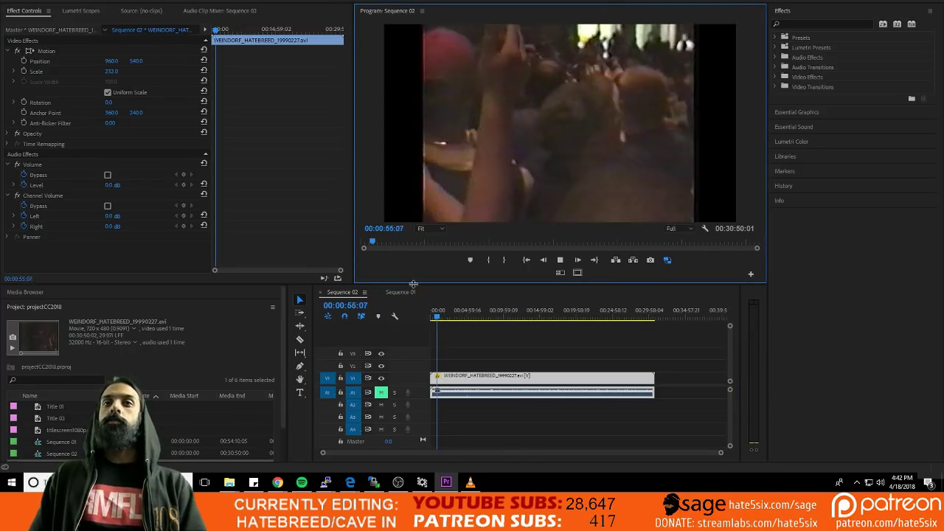
{"action": "key", "text": "ctrl+s"}
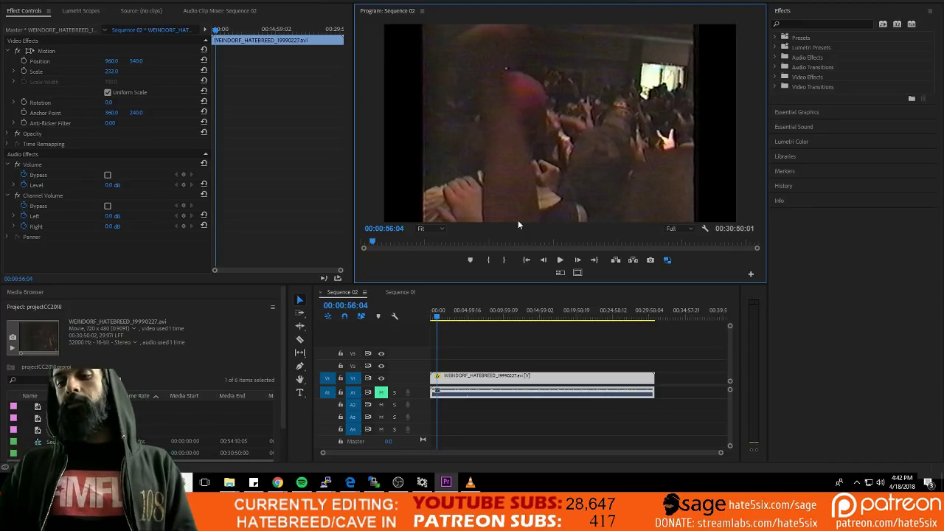
{"action": "left_click", "coordinate": [381, 393]}
{"action": "key", "text": "XF86AudioPlay"}
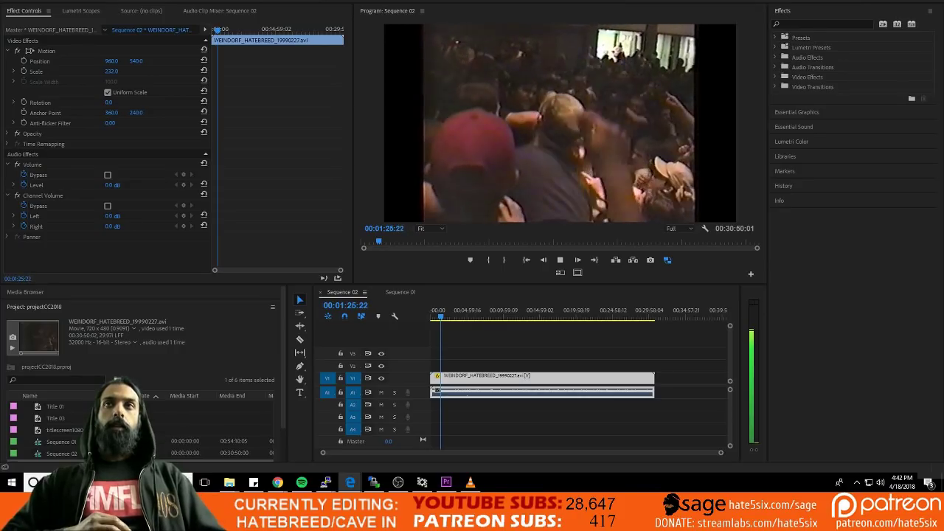
{"action": "left_click", "coordinate": [590, 352]}
{"action": "key", "text": "space"}
Unlink the Hatebreed clip's video from its audio in Sequence 02
{"action": "left_click", "coordinate": [554, 393]}
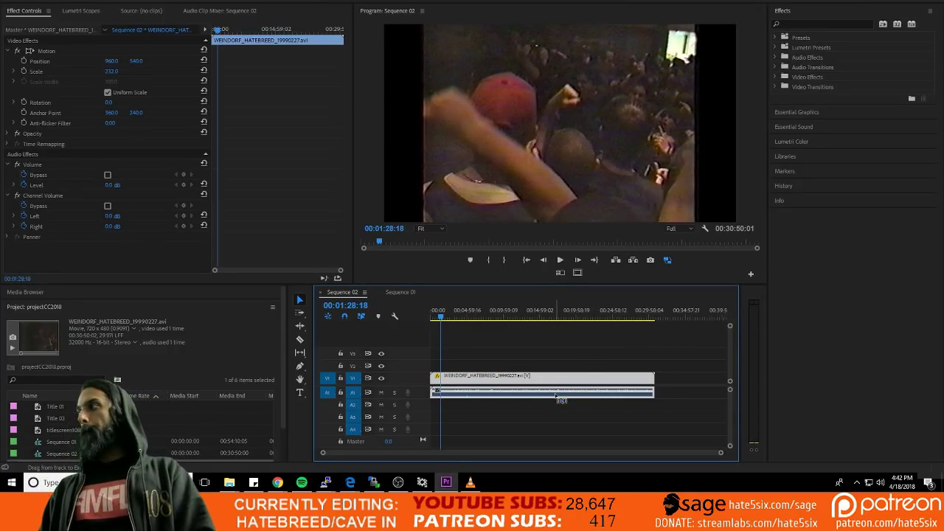
{"action": "left_click", "coordinate": [665, 317]}
{"action": "right_click", "coordinate": [547, 380]}
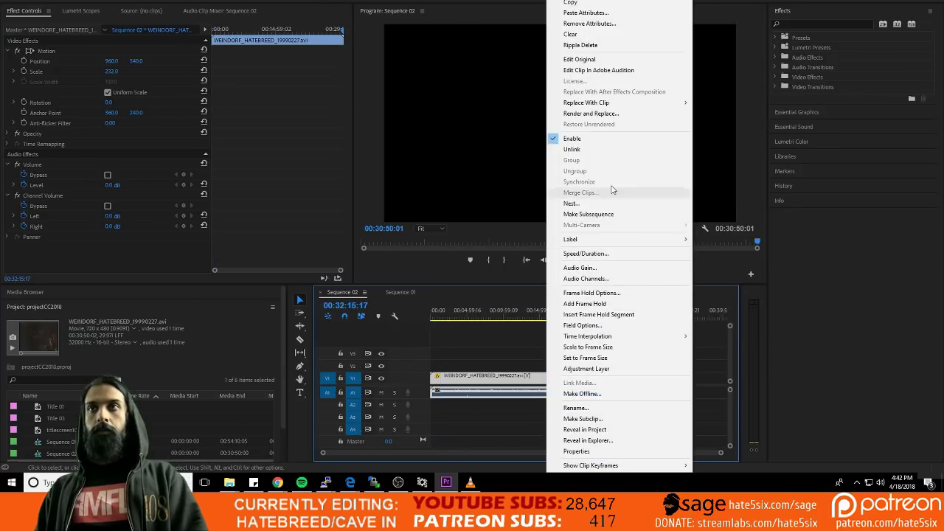
{"action": "left_click", "coordinate": [606, 149]}
Duplicate the A1 audio clip and place the copy on track A2, aligned with the start of the original
{"action": "left_click_drag", "start_coordinate": [520, 393], "coordinate": [484, 465]}
{"action": "left_click_drag", "start_coordinate": [405, 452], "coordinate": [366, 453]}
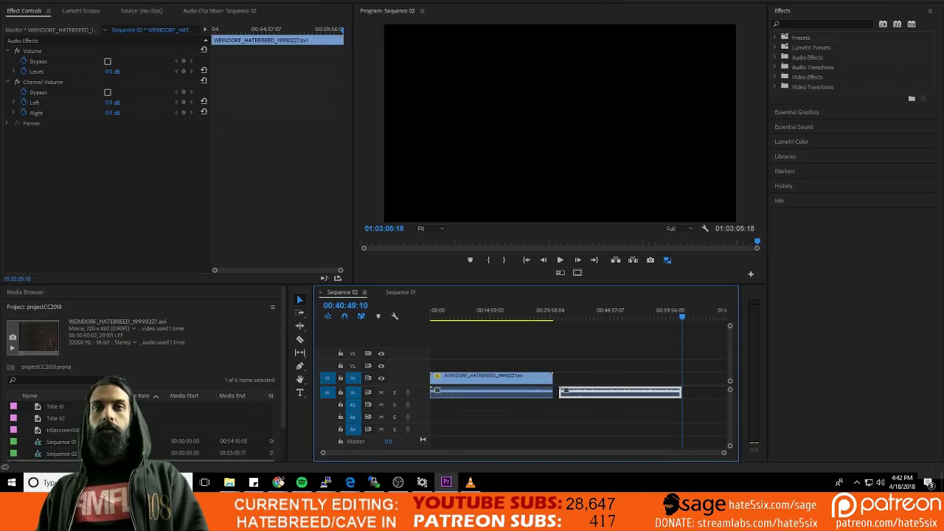
{"action": "left_click_drag", "start_coordinate": [637, 393], "coordinate": [459, 414]}
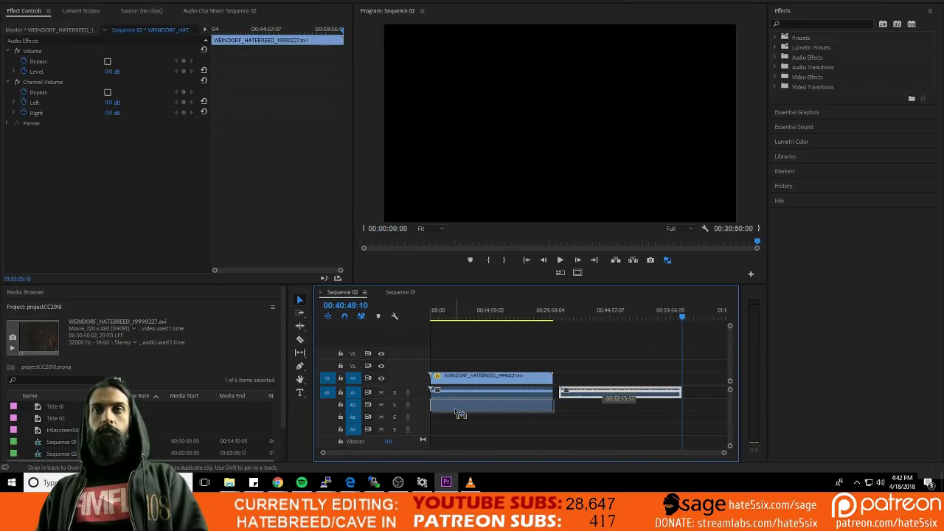
Find the Swap Channels audio effect and apply it to the duplicated audio clip on track A2
{"action": "left_click", "coordinate": [827, 23]}
{"action": "type", "text": "swa"}
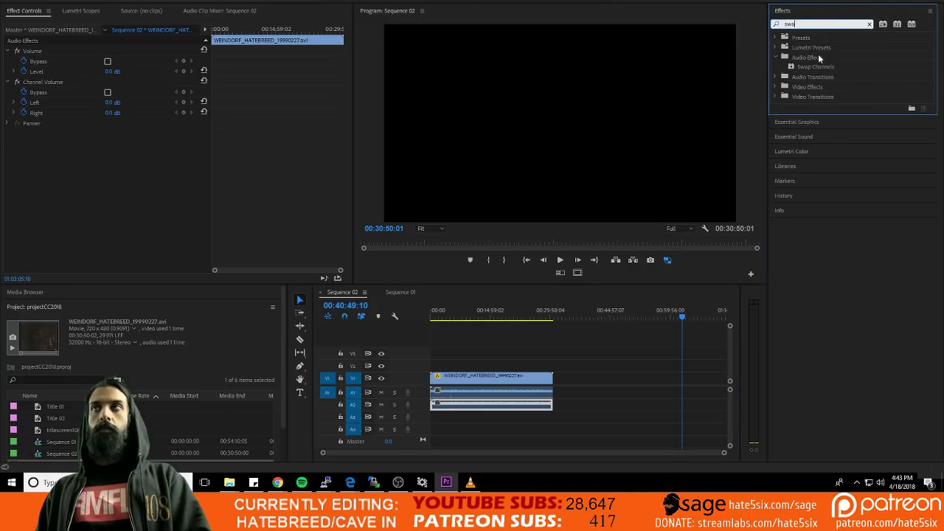
{"action": "left_click_drag", "start_coordinate": [811, 66], "coordinate": [498, 387]}
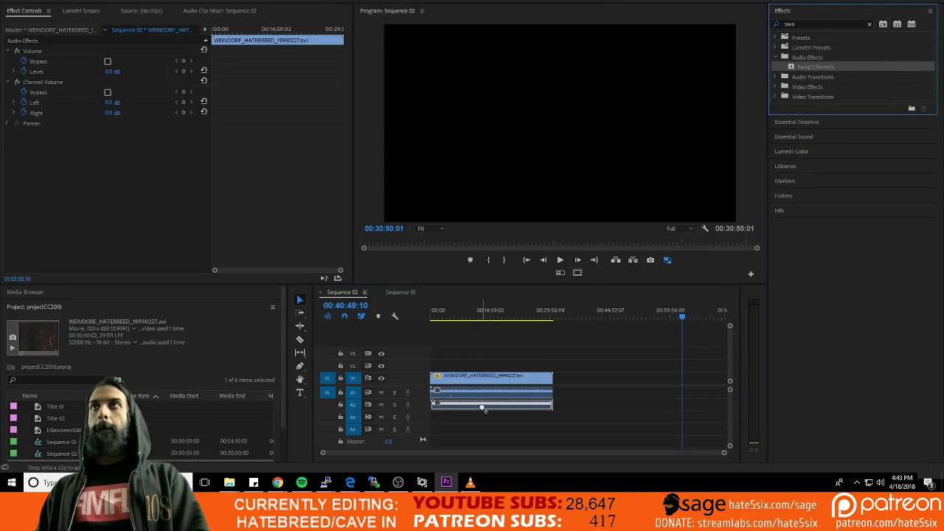
Listen to the combined audio at about 5 and 24 minutes, lower the system volume, and save the project
{"action": "left_click", "coordinate": [457, 319]}
{"action": "key", "text": "space"}
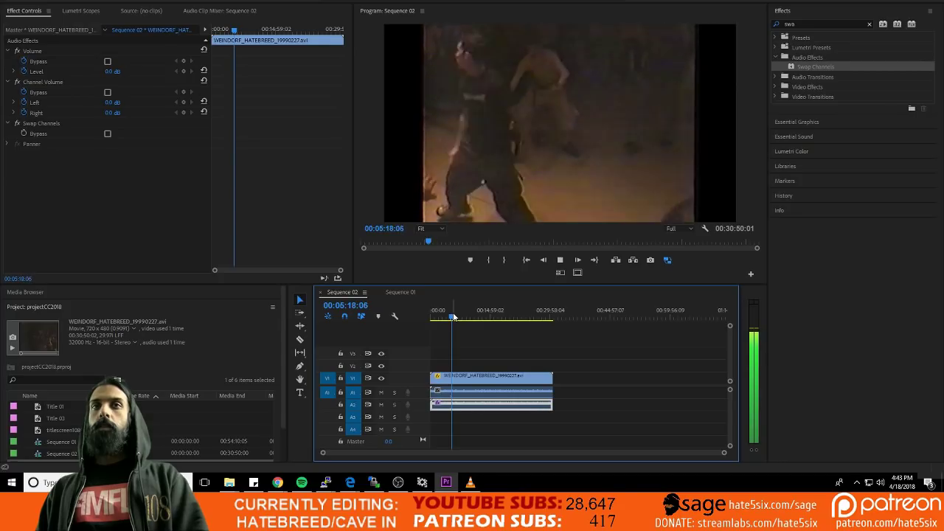
{"action": "key", "text": "XF86AudioLowerVolume"}
{"action": "key", "text": "XF86AudioLowerVolume"}
{"action": "key", "text": "XF86AudioLowerVolume"}
{"action": "key", "text": "XF86AudioLowerVolume"}
{"action": "key", "text": "XF86AudioLowerVolume"}
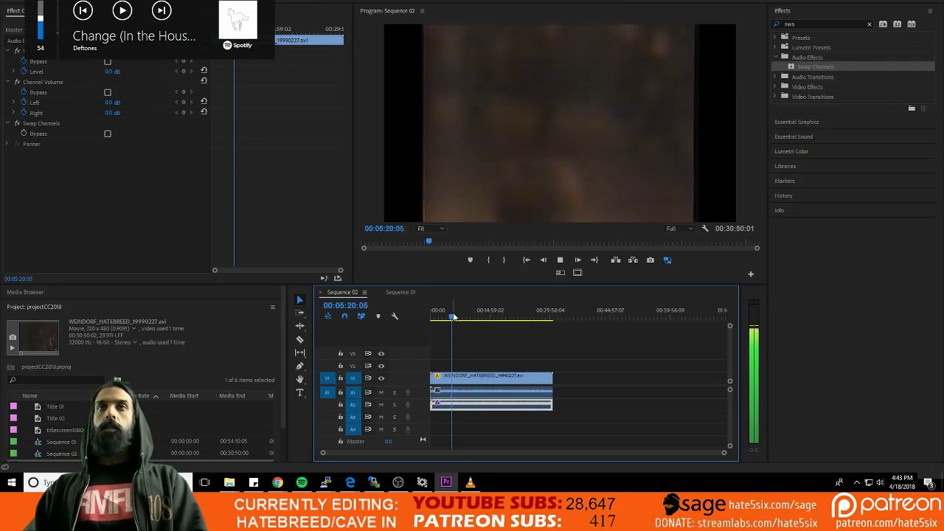
{"action": "key", "text": "XF86AudioLowerVolume"}
{"action": "key", "text": "XF86AudioLowerVolume"}
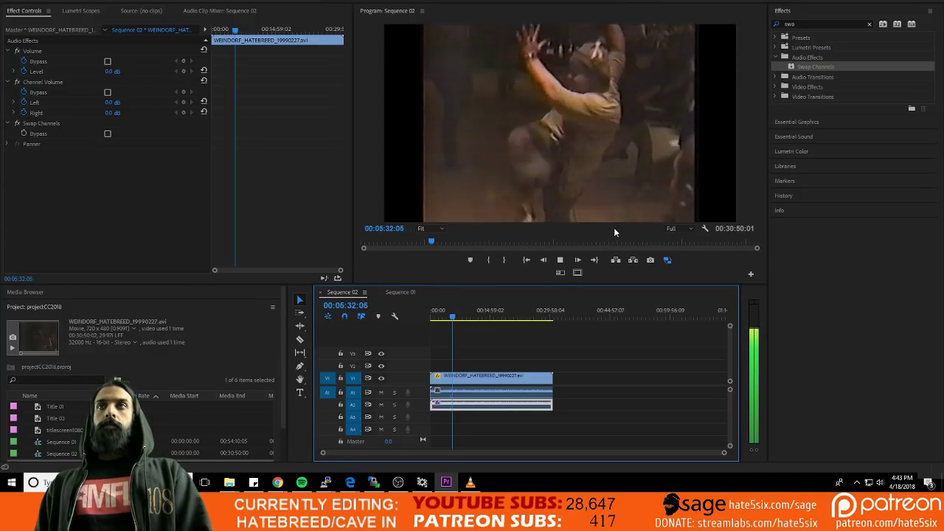
{"action": "left_click", "coordinate": [528, 316]}
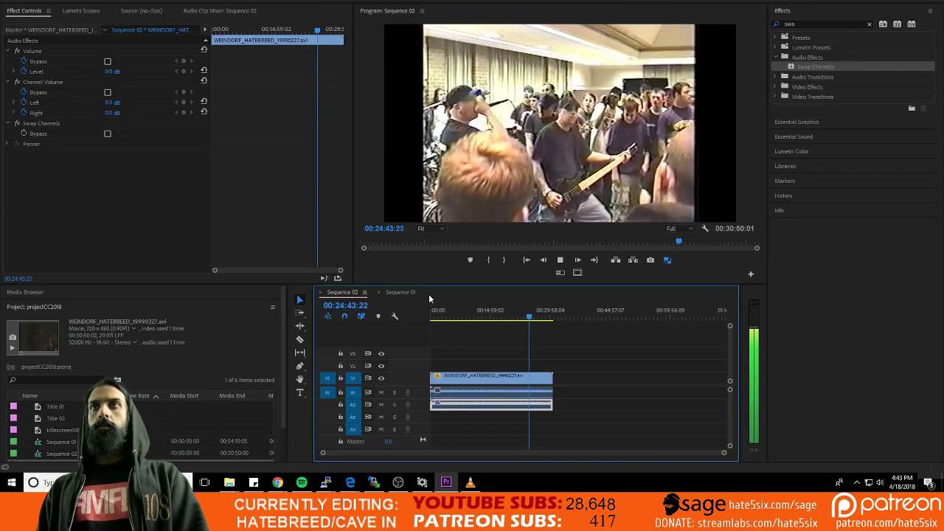
{"action": "key", "text": "ctrl+s"}
Place Sequence 02 at the start of Sequence 01 on tracks V1 and A1, play it, and save the project
{"action": "left_click", "coordinate": [400, 292]}
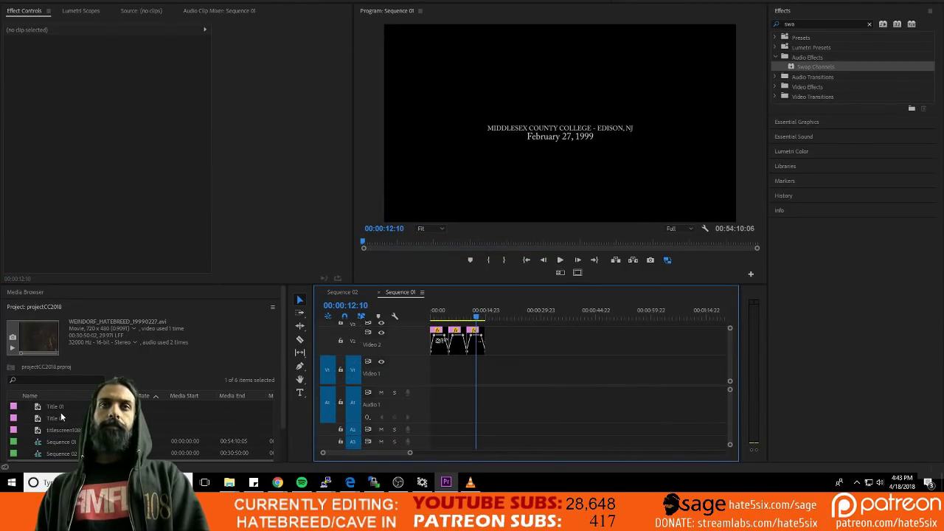
{"action": "scroll", "coordinate": [61, 413], "scroll_direction": "down", "scroll_amount": 2}
{"action": "left_click_drag", "start_coordinate": [61, 414], "coordinate": [411, 373]}
{"action": "key", "text": "space"}
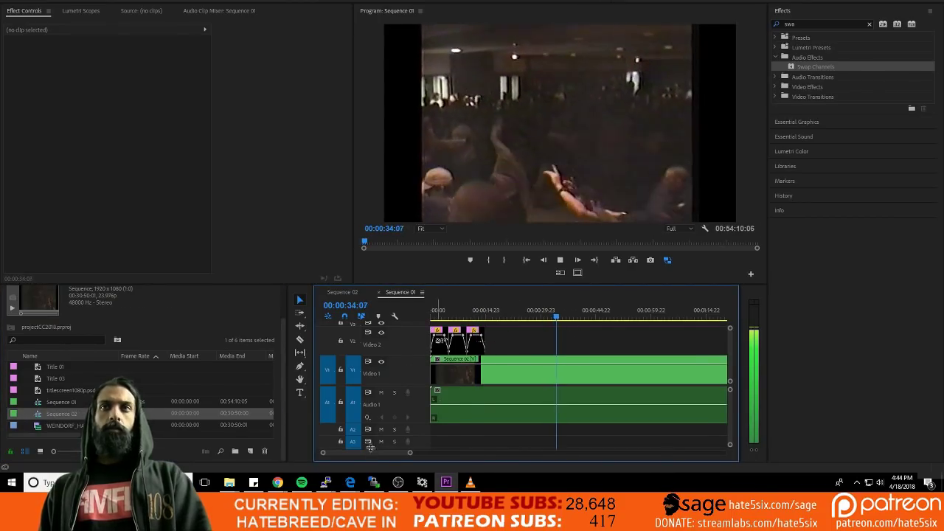
{"action": "left_click_drag", "start_coordinate": [414, 450], "coordinate": [597, 447]}
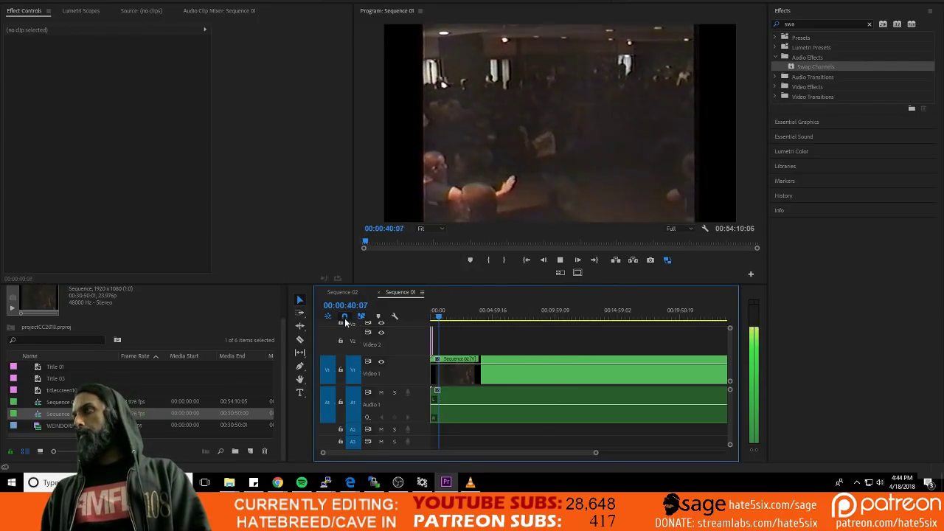
{"action": "key", "text": "ctrl+s"}
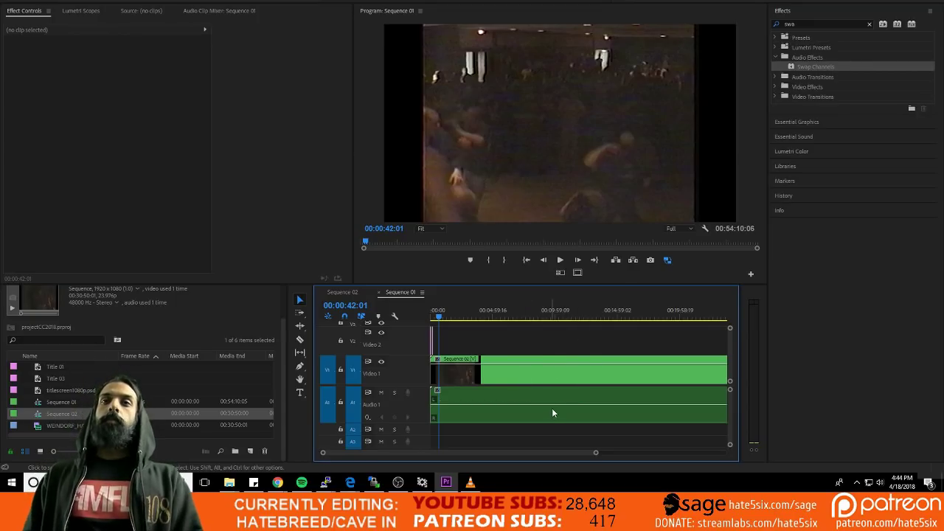
Check Sequence 02's tracks, return to Sequence 01, and show the full length of the nested sequence
{"action": "left_click", "coordinate": [347, 293]}
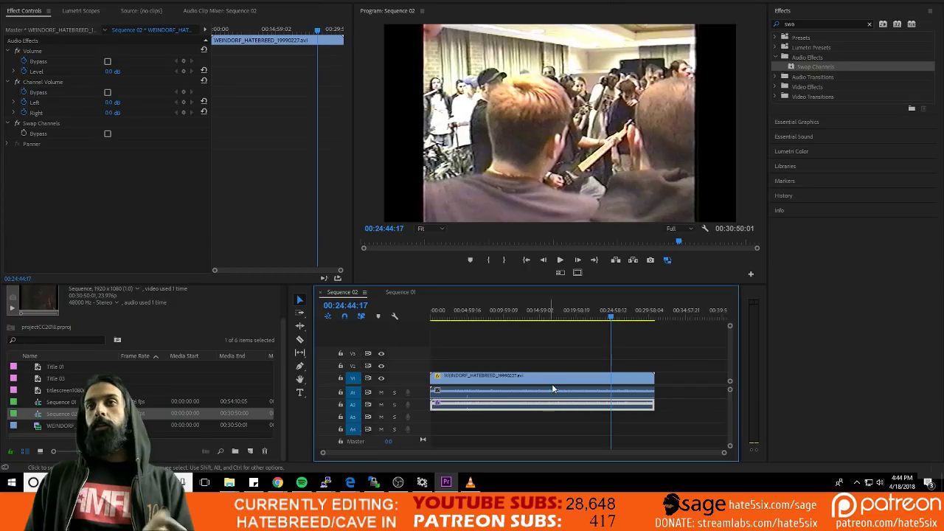
{"action": "left_click", "coordinate": [402, 292]}
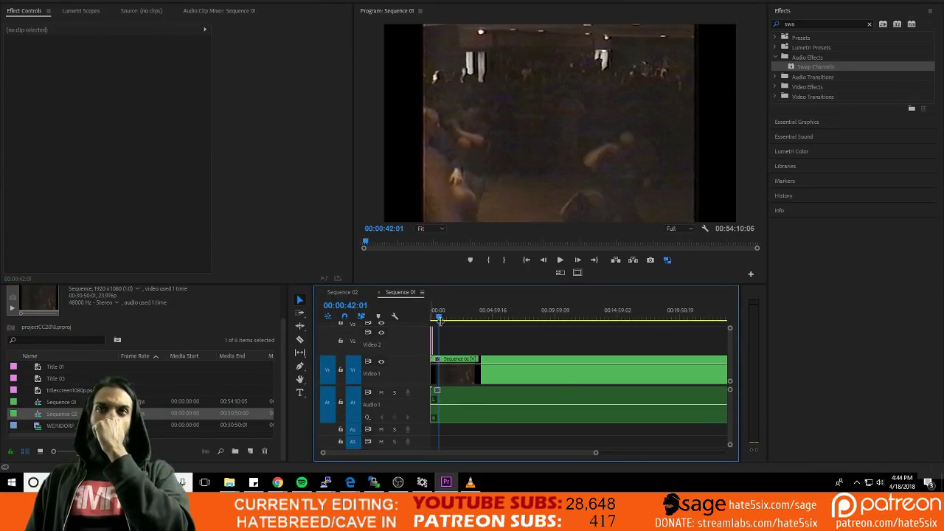
{"action": "left_click_drag", "start_coordinate": [595, 453], "coordinate": [646, 454]}
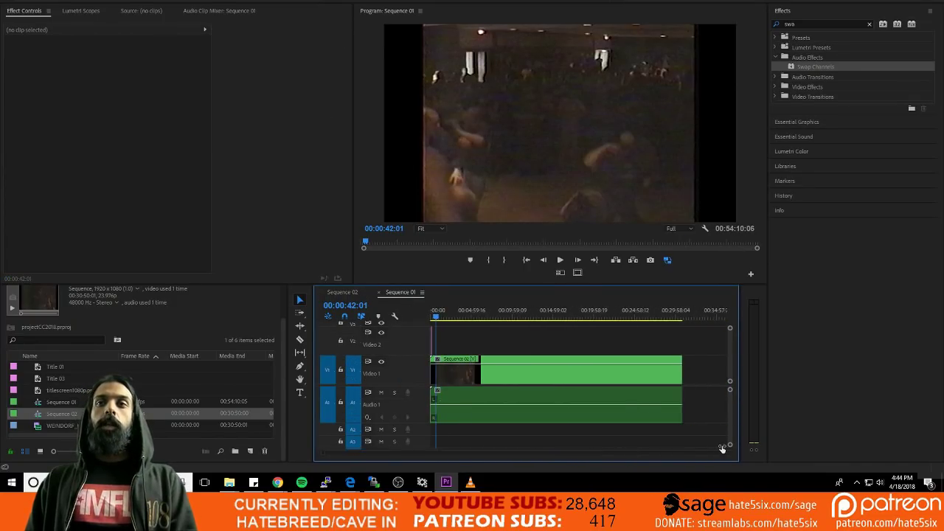
Save the project, mute audio track A1 in Sequence 01, and play the footage from about 7:57
{"action": "left_click", "coordinate": [496, 315]}
{"action": "key", "text": "ctrl+s"}
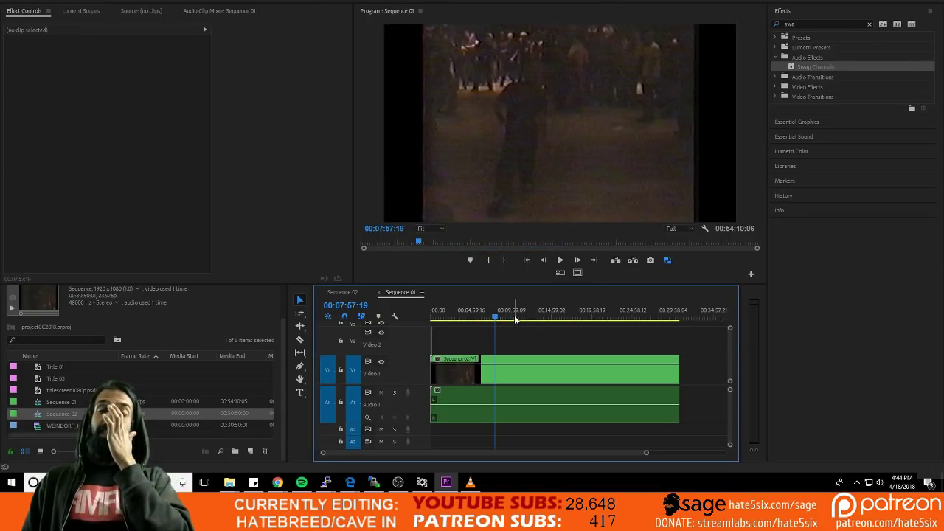
{"action": "left_click", "coordinate": [380, 392]}
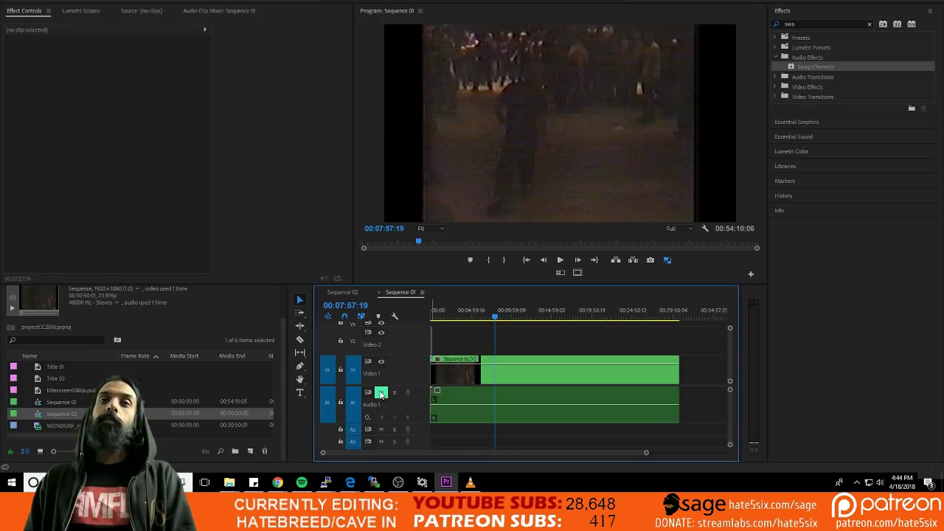
{"action": "key", "text": "space"}
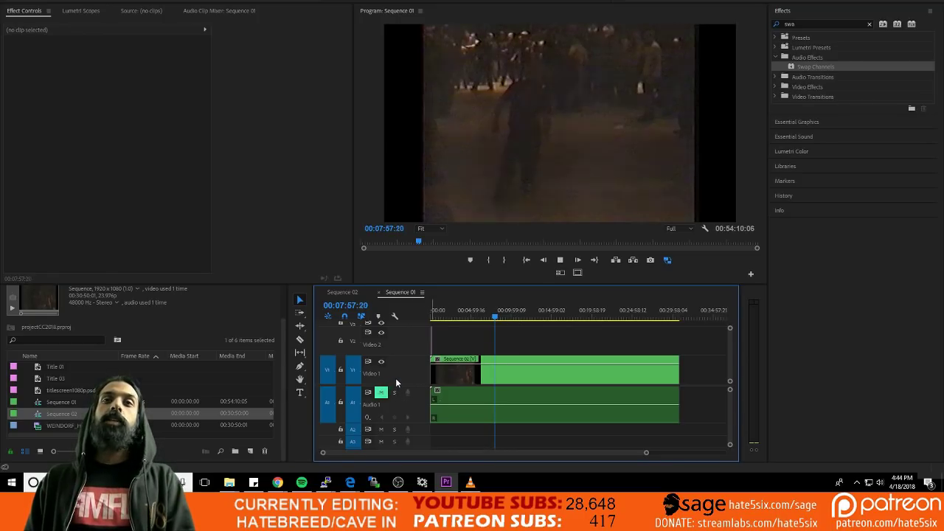
Find the Parametric Equalizer audio effect and apply it to the nested Sequence 02 audio on track A1
{"action": "double_click", "coordinate": [800, 24]}
{"action": "key", "text": "BackSpace"}
{"action": "type", "text": "p"}
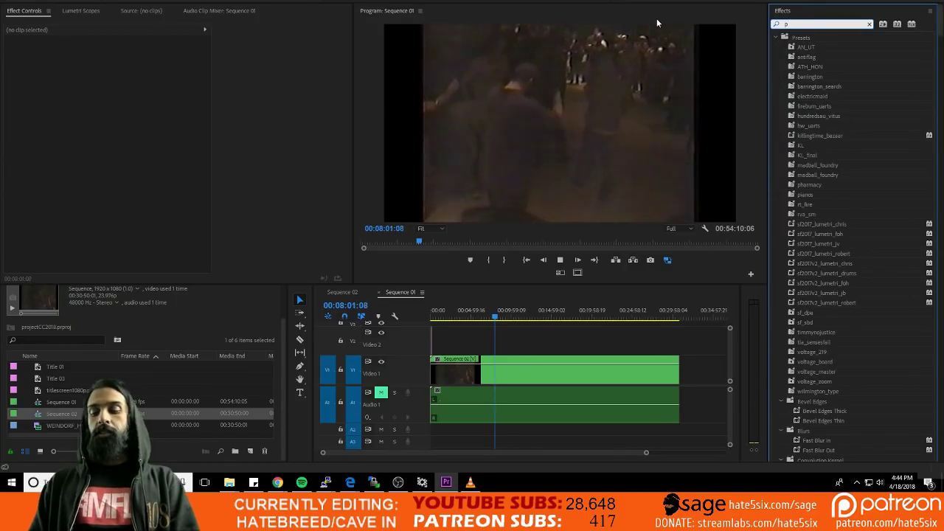
{"action": "type", "text": "ara"}
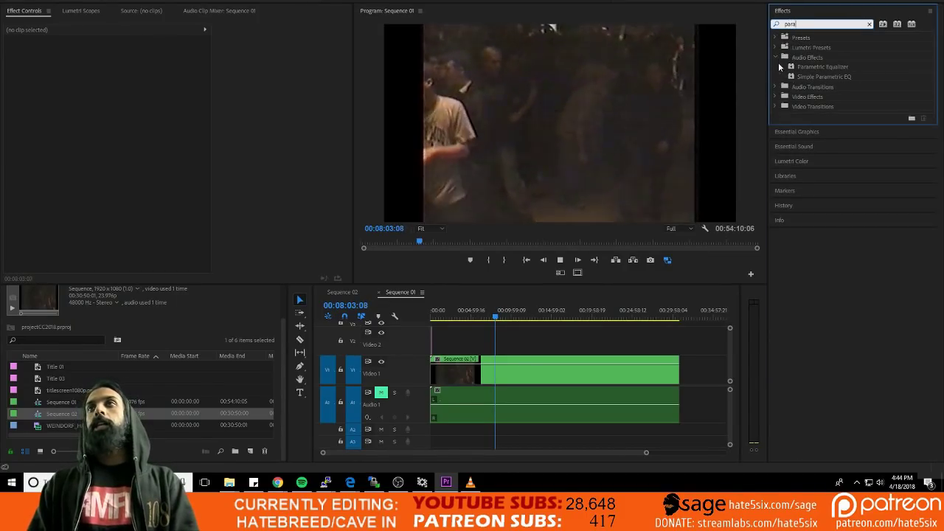
{"action": "left_click_drag", "start_coordinate": [820, 67], "coordinate": [487, 402]}
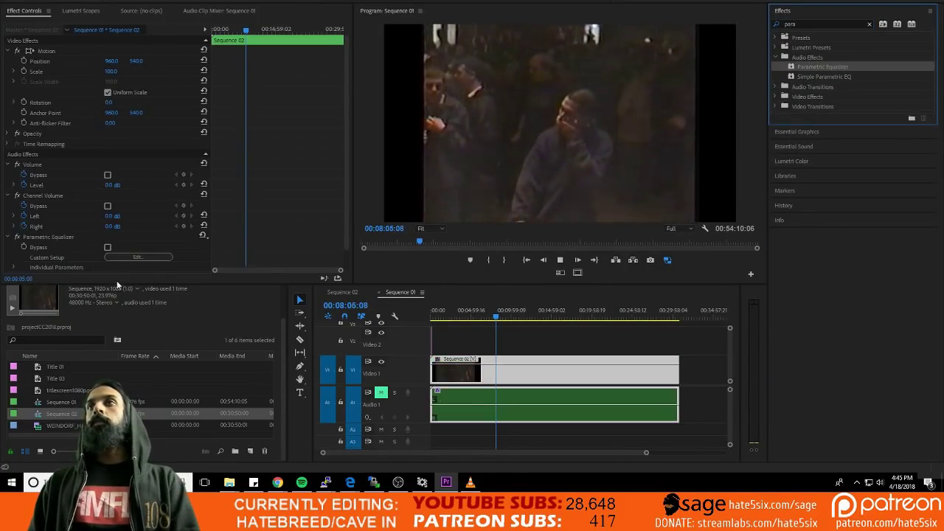
Inspect the Parametric Equalizer's frequency display during playback, save the project, and close the effect editor
{"action": "left_click", "coordinate": [131, 258]}
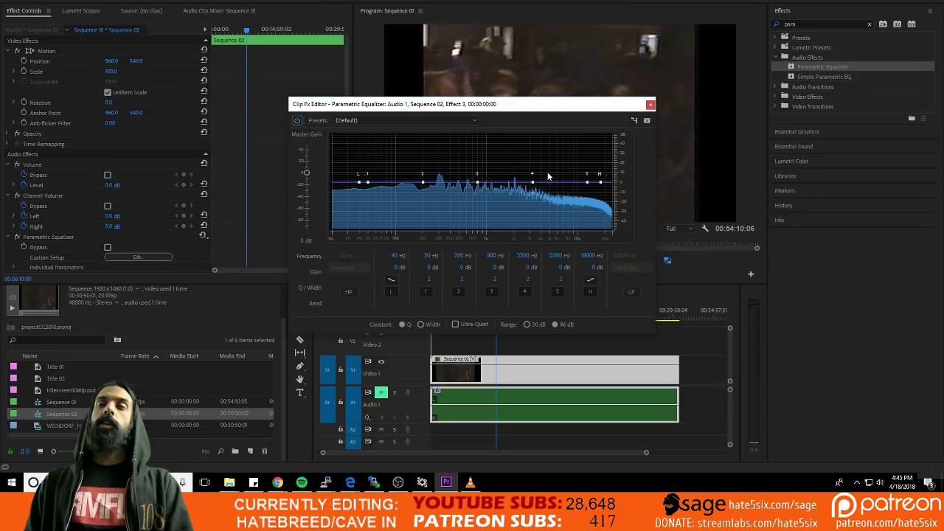
{"action": "left_click_drag", "start_coordinate": [572, 105], "coordinate": [327, 199]}
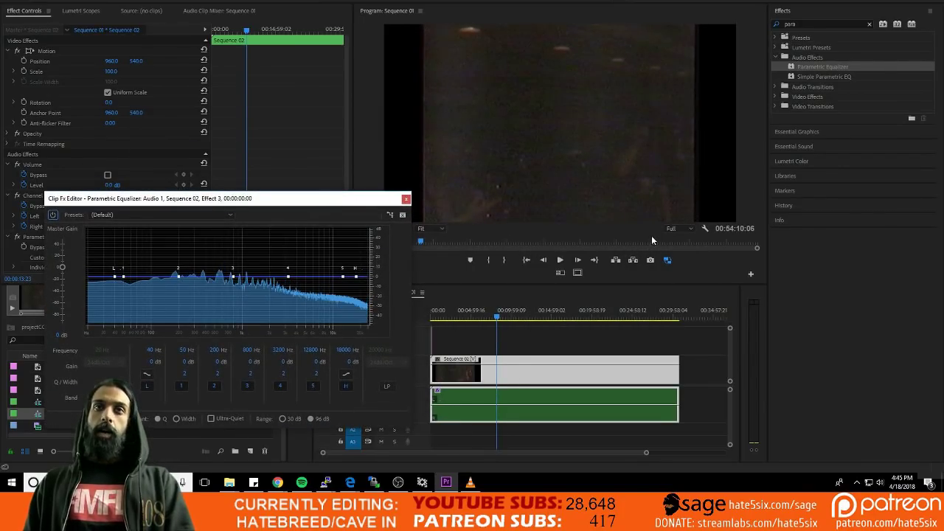
{"action": "key", "text": "ctrl+s"}
{"action": "key", "text": "space"}
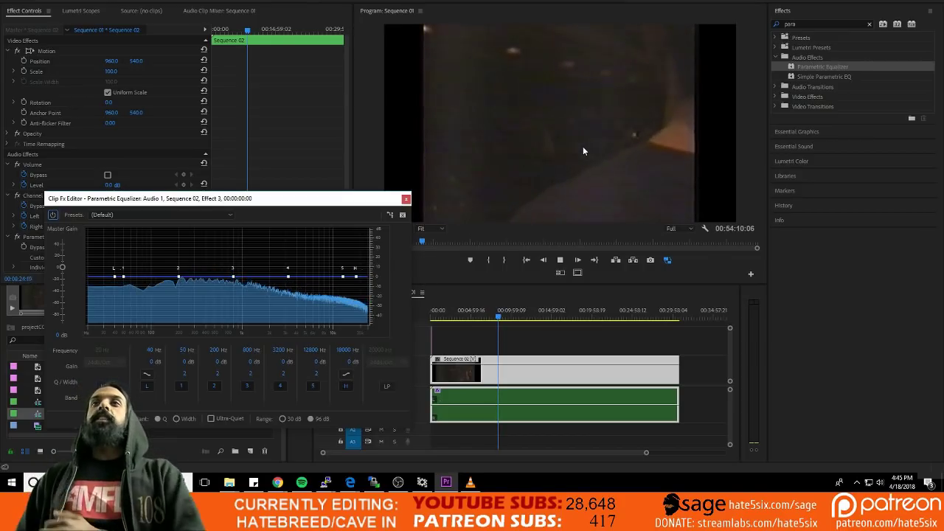
{"action": "left_click", "coordinate": [405, 199]}
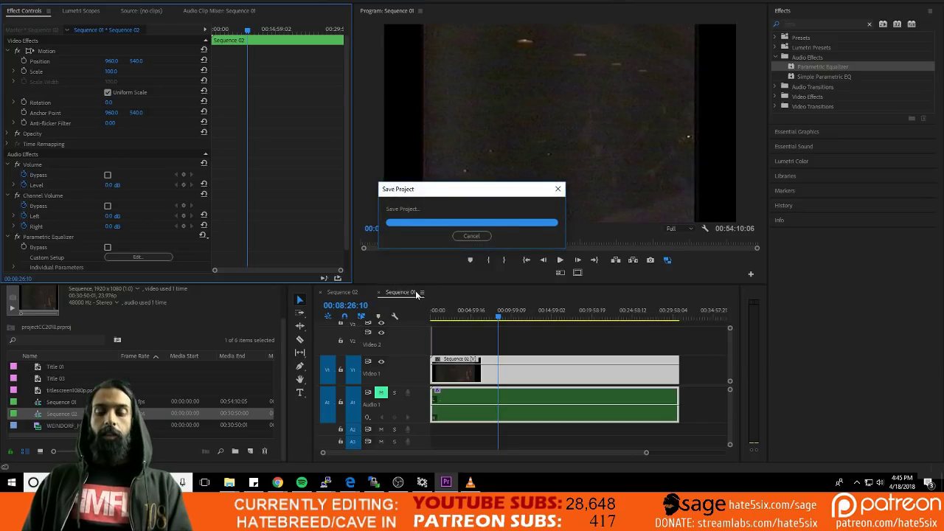
Play Sequence 01 from about 7:25 to examine the picture, and open Sequence 02
{"action": "left_click", "coordinate": [491, 317]}
{"action": "key", "text": "space"}
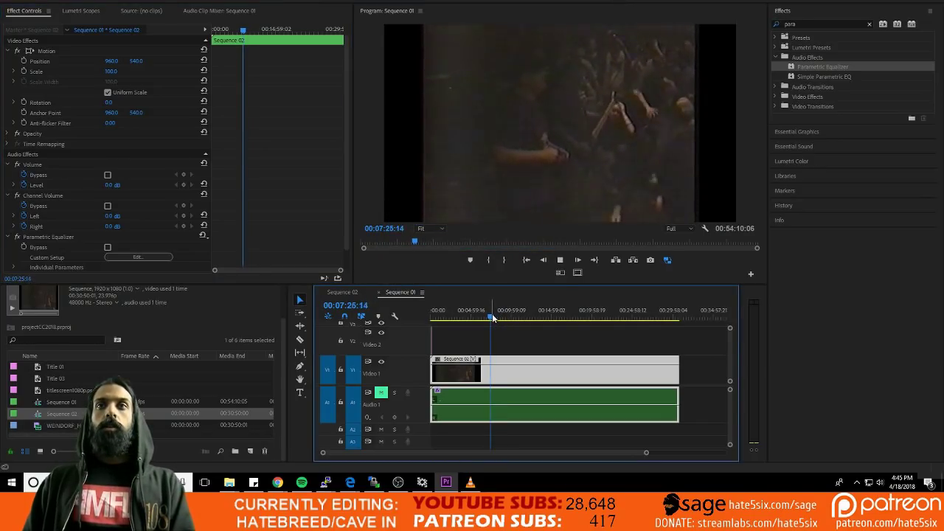
{"action": "key", "text": "space"}
{"action": "left_click", "coordinate": [345, 293]}
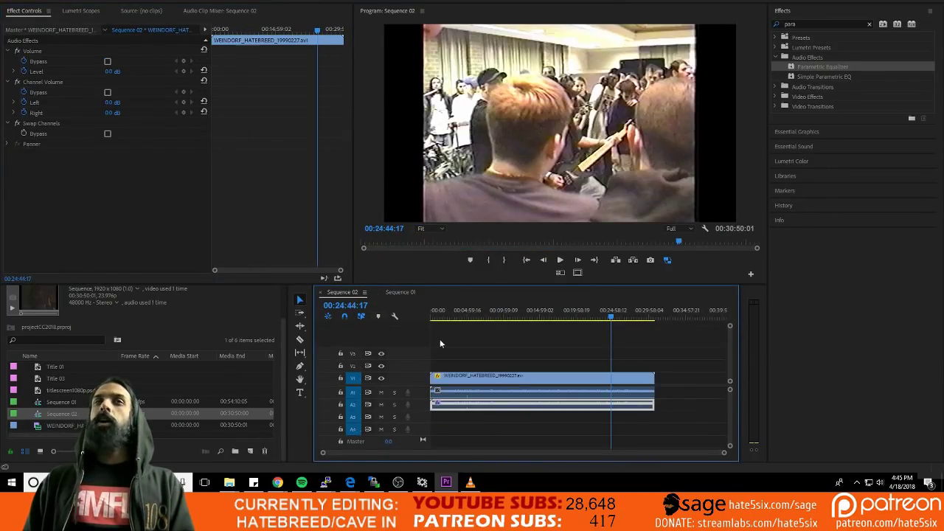
{"action": "right_click", "coordinate": [521, 378]}
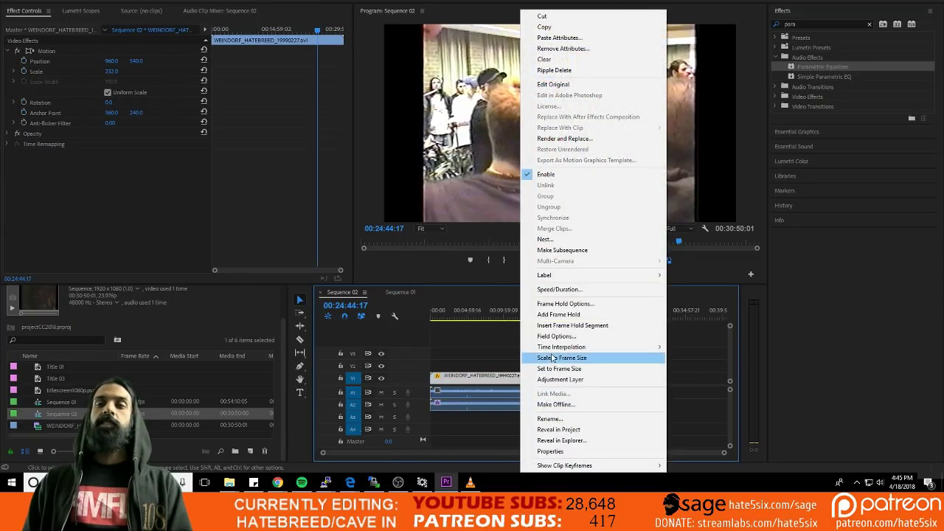
{"action": "left_click", "coordinate": [552, 359]}
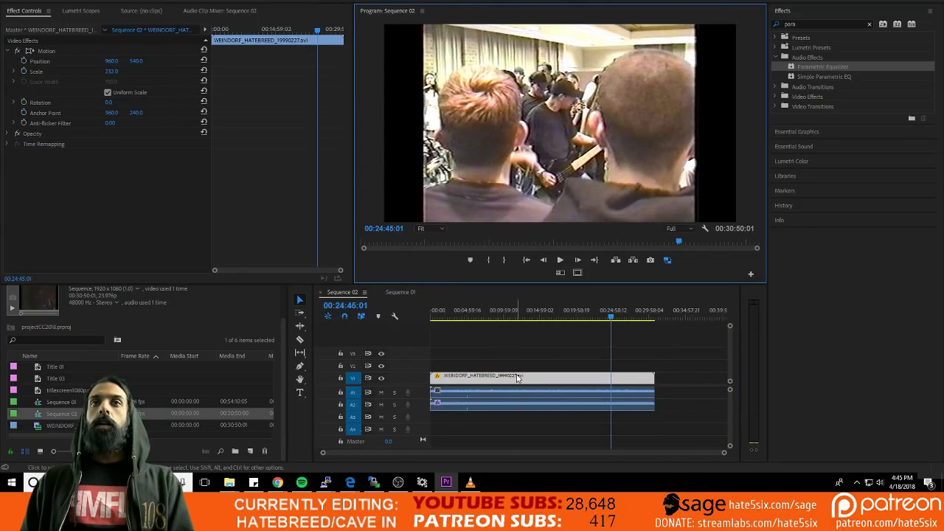
{"action": "right_click", "coordinate": [518, 377]}
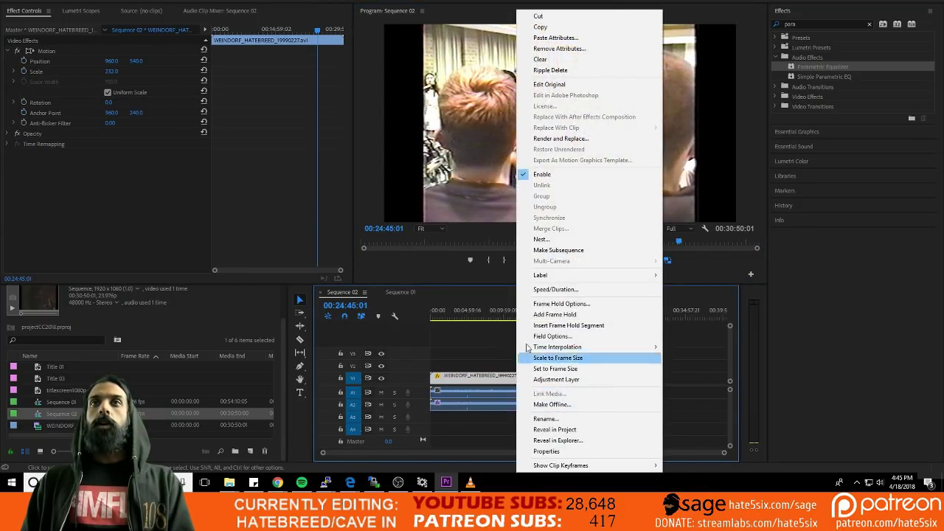
{"action": "left_click", "coordinate": [586, 303]}
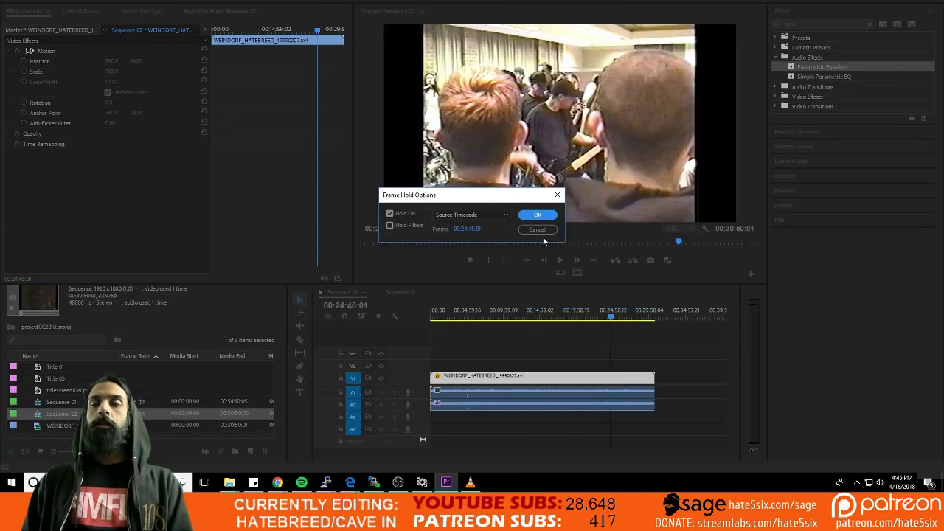
{"action": "left_click", "coordinate": [537, 229]}
Set the field processing of the Hatebreed video clip on V1 in Sequence 02 to Always Deinterlace
{"action": "right_click", "coordinate": [552, 378]}
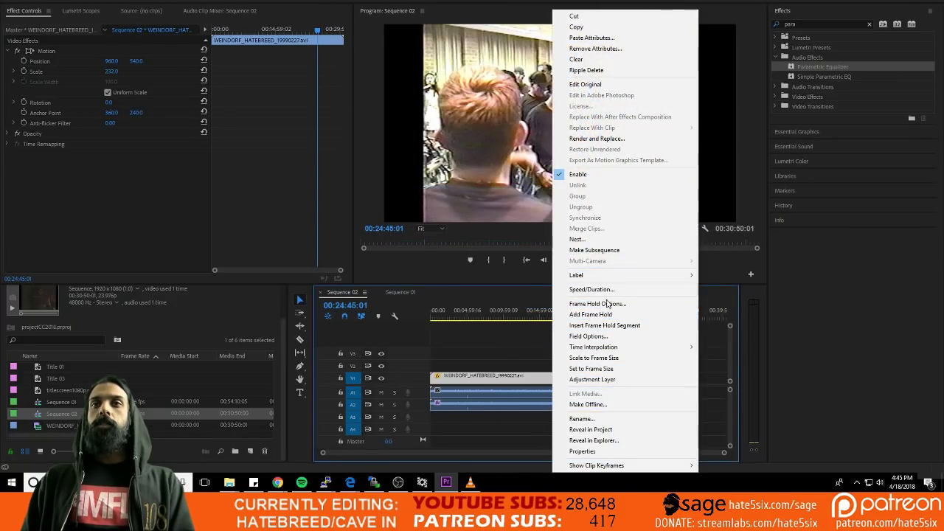
{"action": "left_click", "coordinate": [603, 336]}
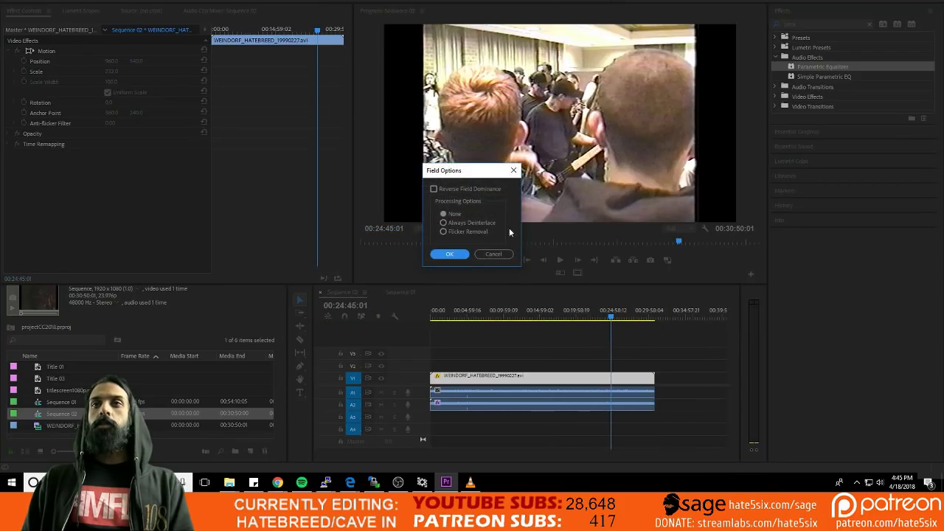
{"action": "left_click", "coordinate": [480, 225]}
{"action": "left_click", "coordinate": [459, 253]}
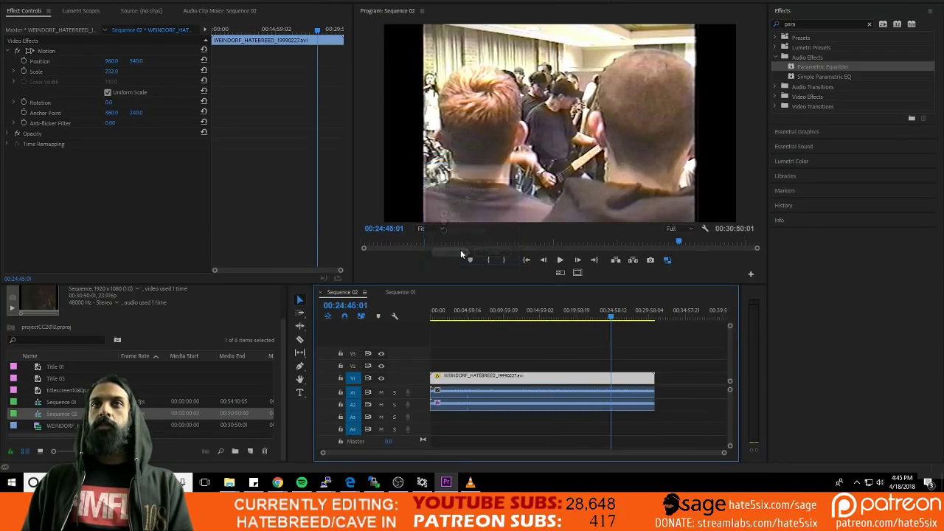
Return to Sequence 01, check the footage at about 11, 12 and 14 minutes, and save the project
{"action": "left_click", "coordinate": [409, 292]}
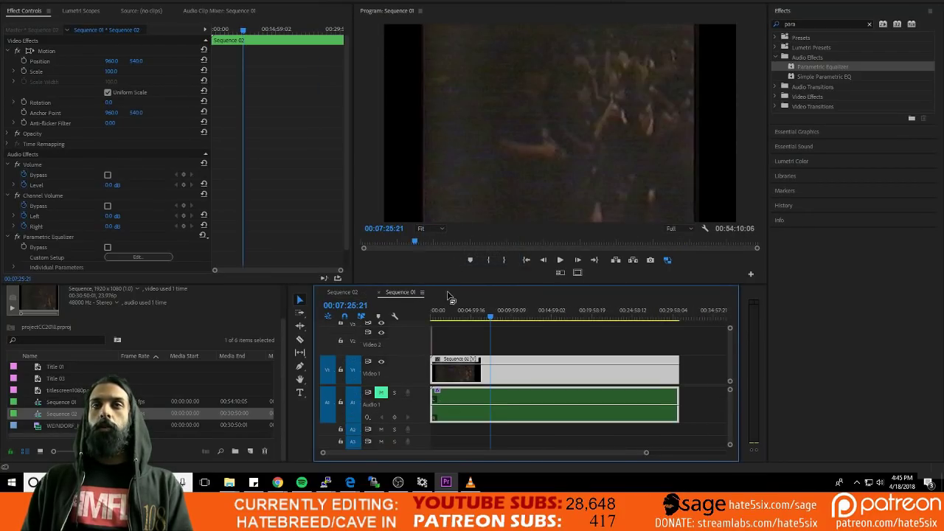
{"action": "left_click", "coordinate": [530, 313]}
{"action": "key", "text": "space"}
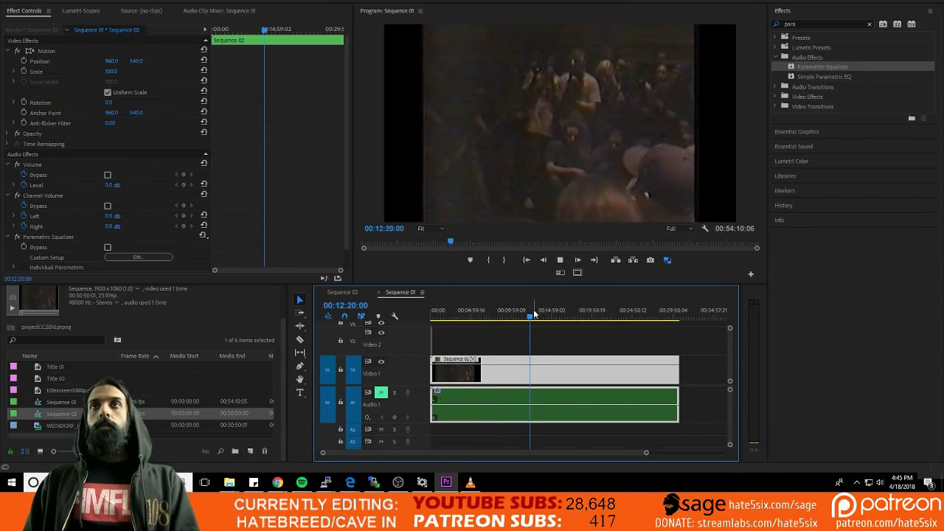
{"action": "key", "text": "ctrl+s"}
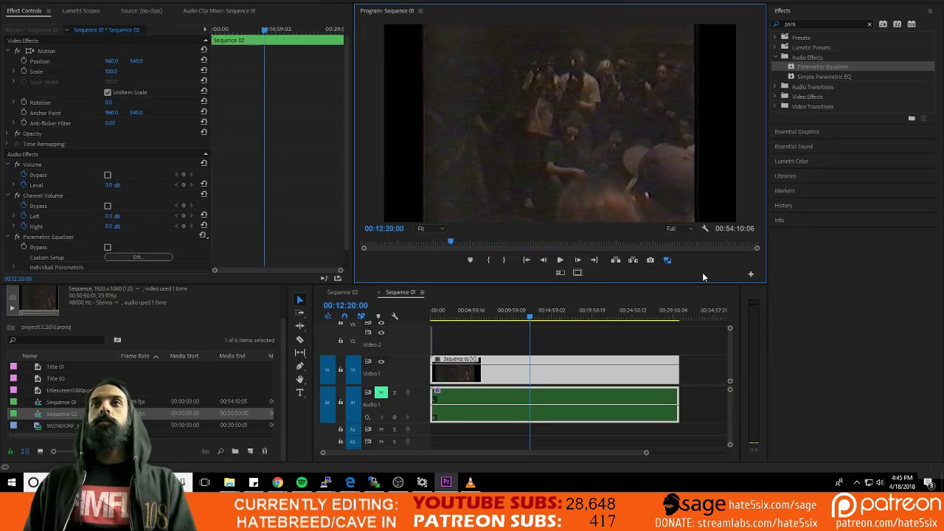
{"action": "left_click", "coordinate": [521, 316]}
{"action": "left_click", "coordinate": [521, 316]}
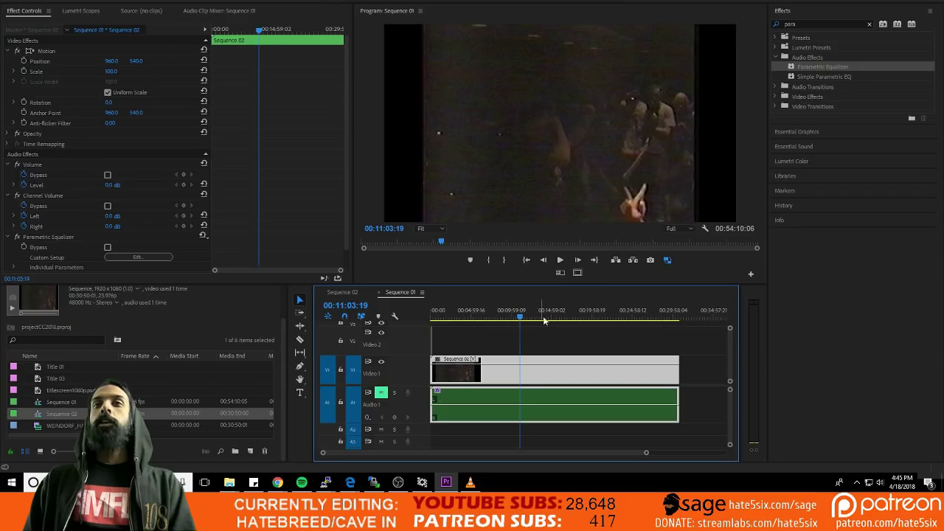
{"action": "left_click", "coordinate": [547, 317]}
{"action": "key", "text": "space"}
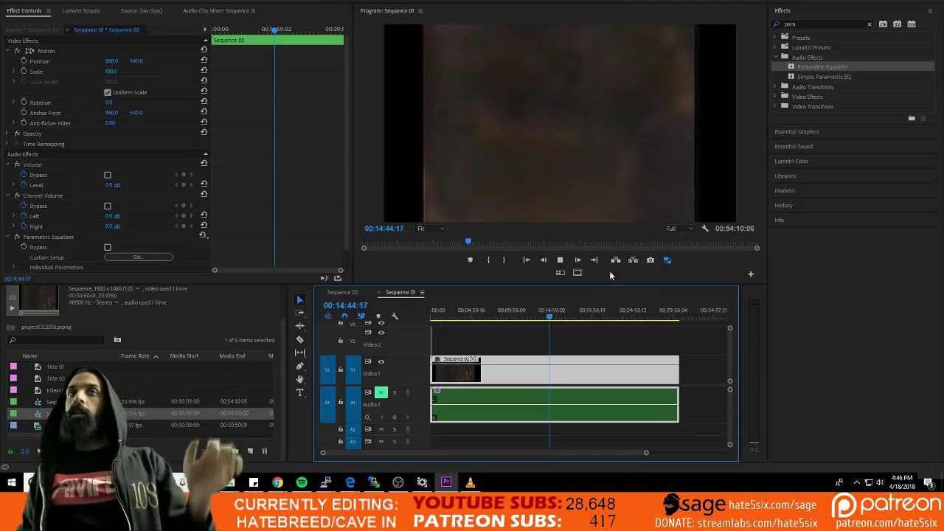
{"action": "key", "text": "ctrl+s"}
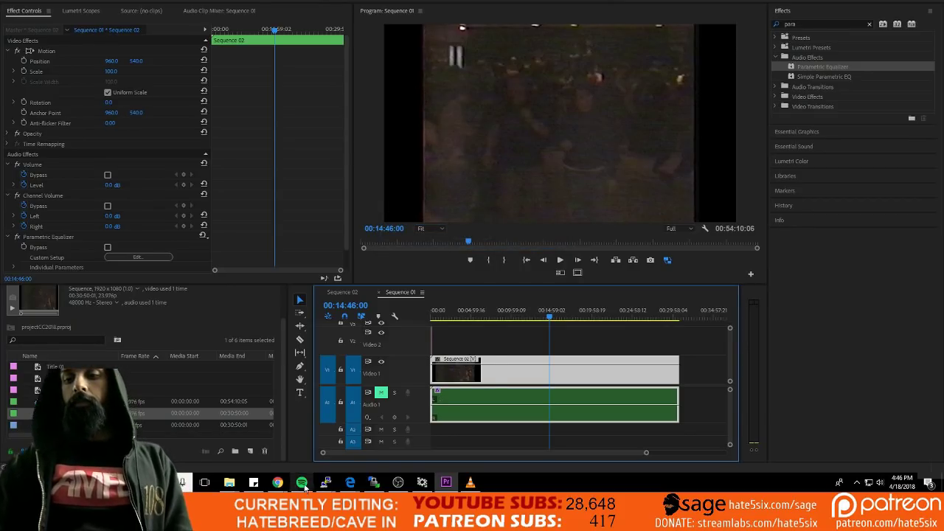
Unmute audio track A1, play from about 2:16, and open the Parametric Equalizer's settings
{"action": "key", "text": "space"}
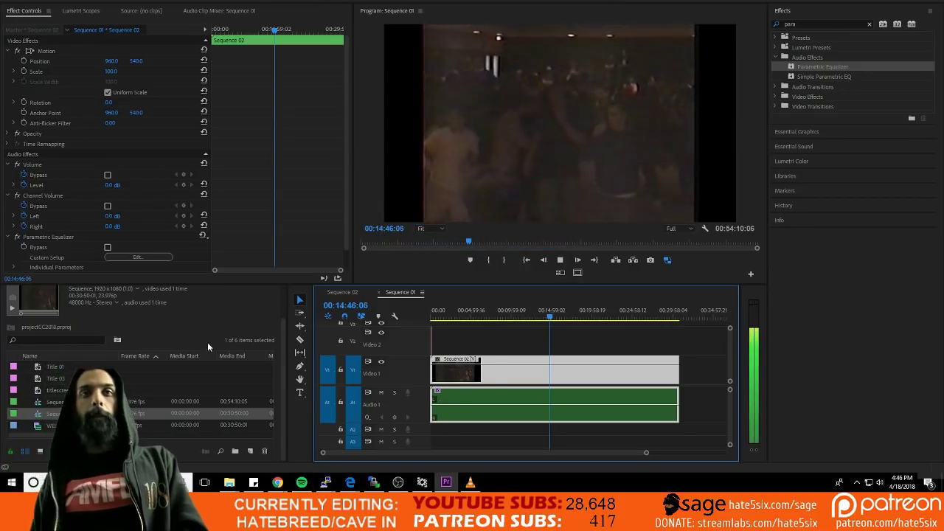
{"action": "left_click", "coordinate": [450, 307]}
{"action": "left_click", "coordinate": [156, 260]}
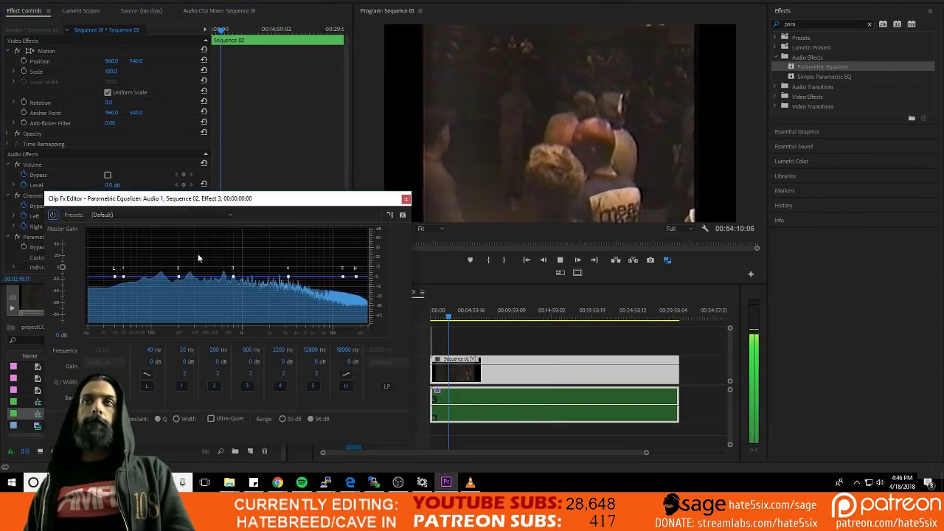
Set equalizer band 5 to about 12569 Hz at 5.1 dB and the high shelf to about 16732 Hz at -6.1 dB
{"action": "left_click_drag", "start_coordinate": [350, 197], "coordinate": [371, 213]}
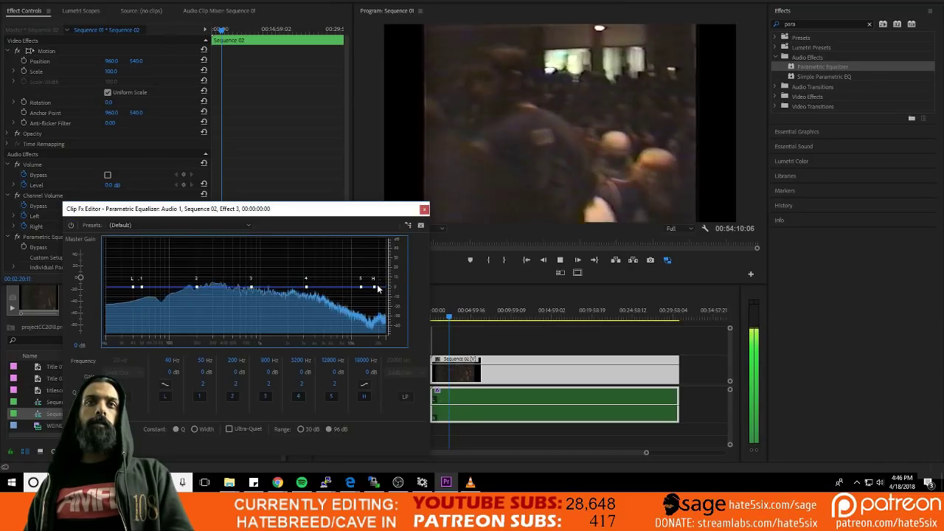
{"action": "mouse_move", "coordinate": [373, 286]}
{"action": "left_mouse_down"}
{"action": "mouse_move", "coordinate": [374, 272]}
{"action": "mouse_move", "coordinate": [372, 291]}
{"action": "mouse_move", "coordinate": [361, 274]}
{"action": "mouse_move", "coordinate": [361, 284]}
{"action": "left_mouse_up"}
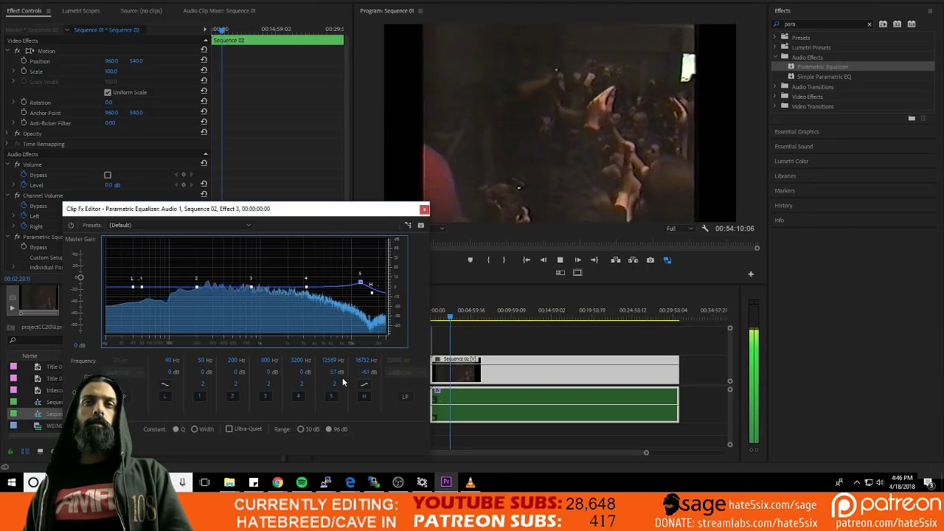
{"action": "left_click_drag", "start_coordinate": [430, 269], "coordinate": [404, 270]}
{"action": "left_click_drag", "start_coordinate": [330, 209], "coordinate": [329, 140]}
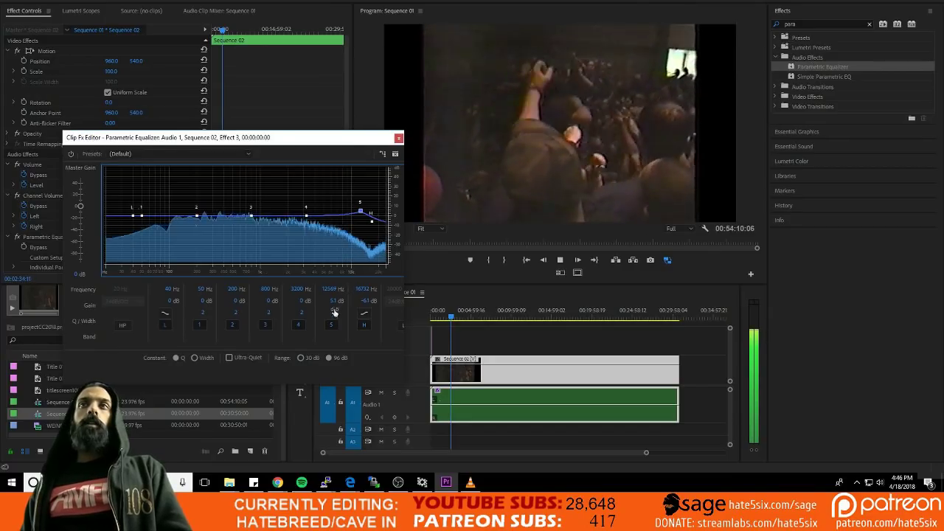
Set the Q / Width of equalizer bands 1 through 5 to 1.2
{"action": "left_click_drag", "start_coordinate": [333, 313], "coordinate": [318, 318]}
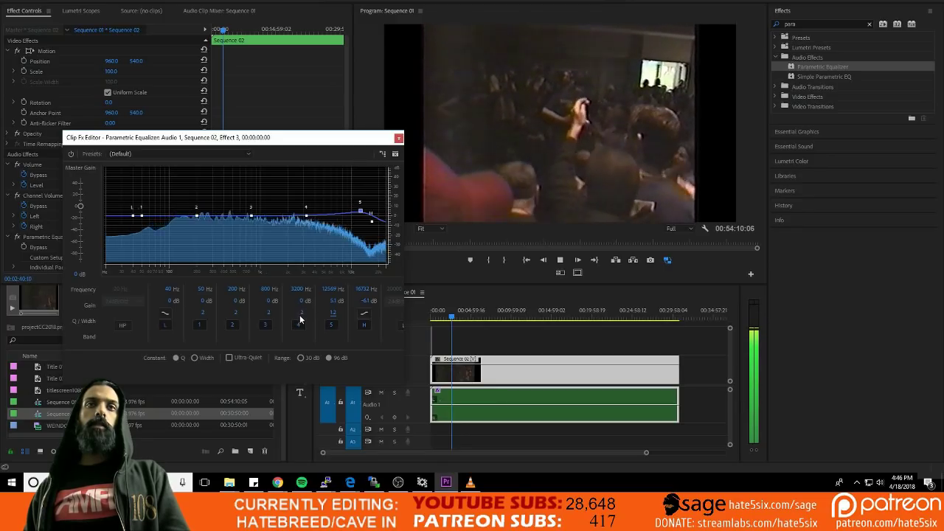
{"action": "left_click", "coordinate": [299, 315]}
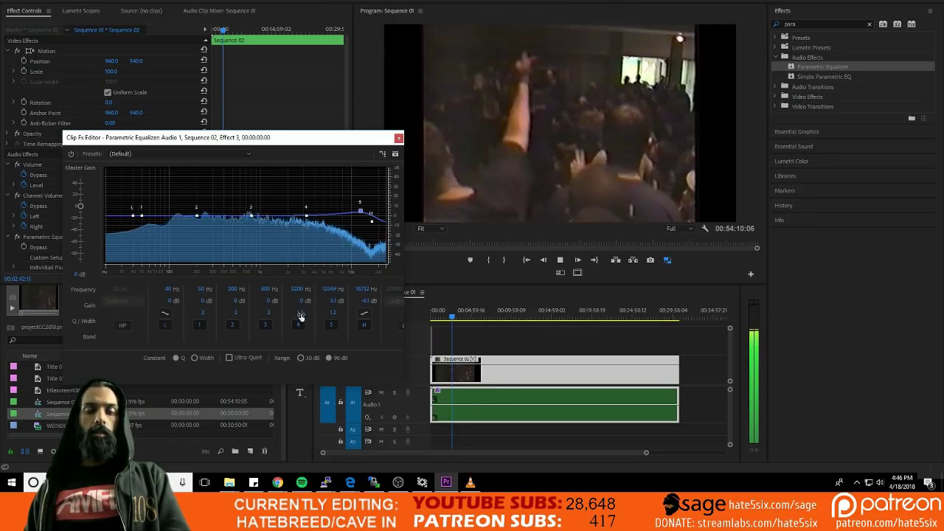
{"action": "left_click", "coordinate": [204, 313]}
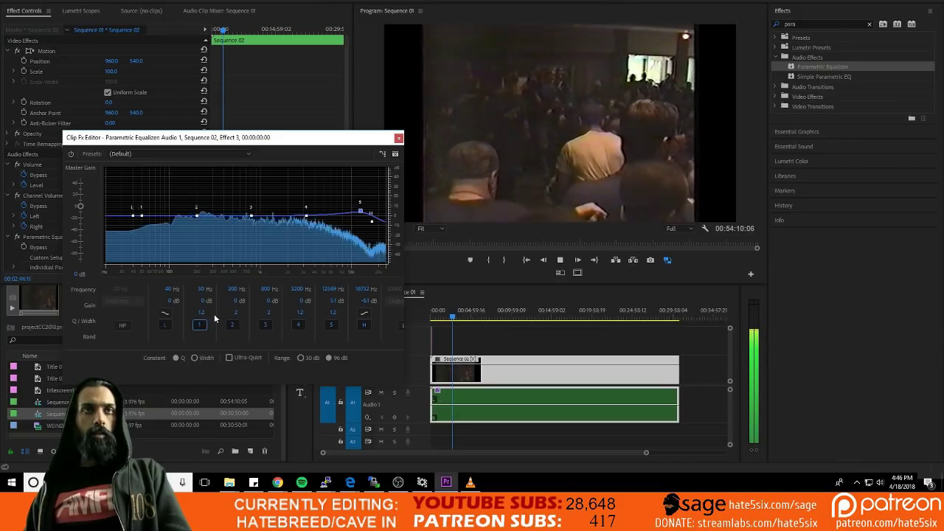
{"action": "type", "text": "12"}
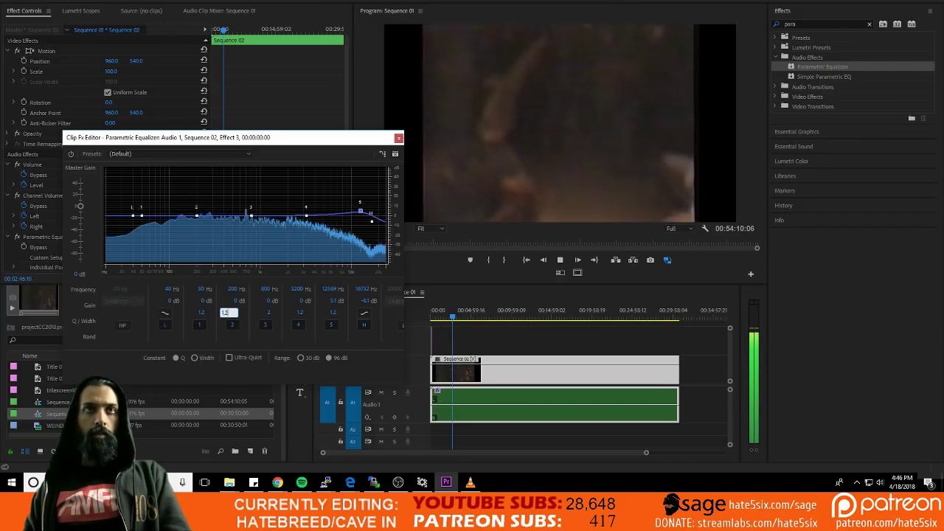
{"action": "type", "text": "12"}
{"action": "key", "text": "Tab"}
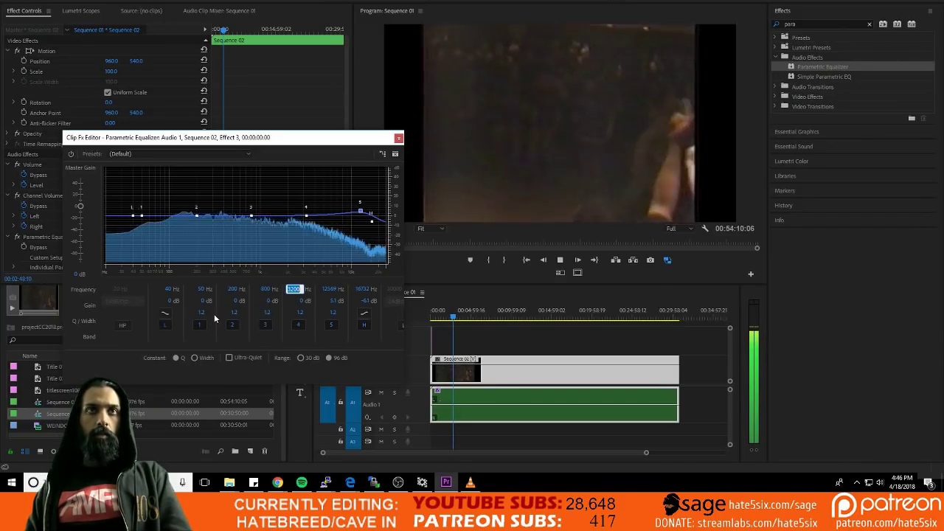
Shape the equalizer: low shelf gain about 7.6 dB, band 1 90 Hz/5.1 dB, band 2 316 Hz/-1 dB, band 3 867 Hz/2.5 dB
{"action": "left_click_drag", "start_coordinate": [306, 215], "coordinate": [305, 195]}
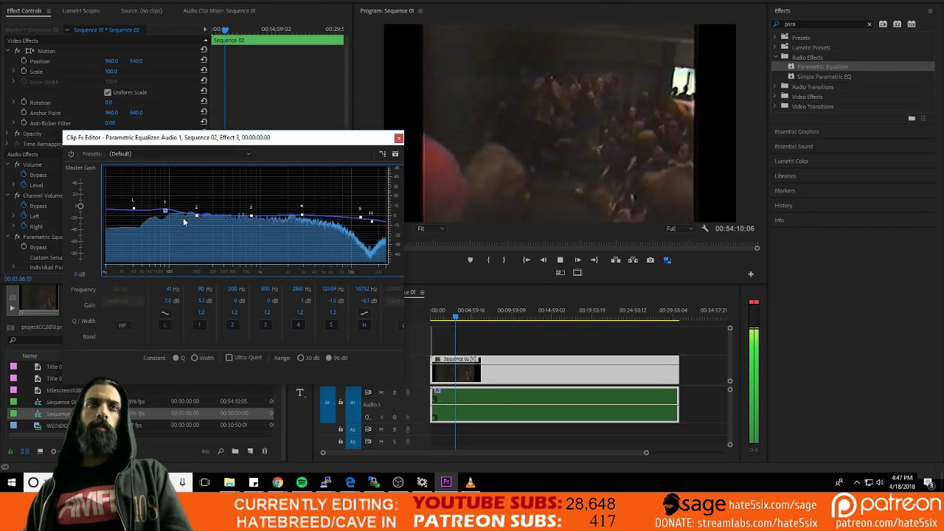
{"action": "left_click_drag", "start_coordinate": [196, 217], "coordinate": [206, 212]}
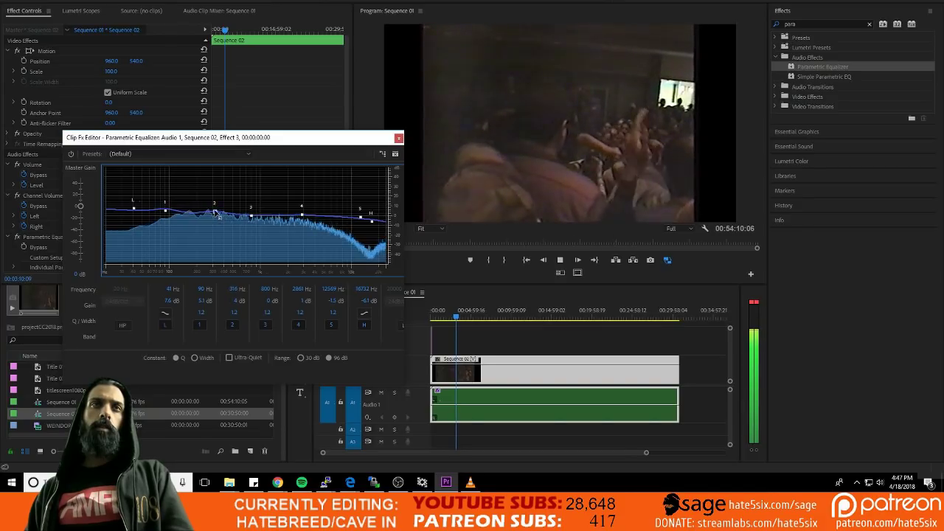
{"action": "left_click_drag", "start_coordinate": [216, 212], "coordinate": [214, 211]}
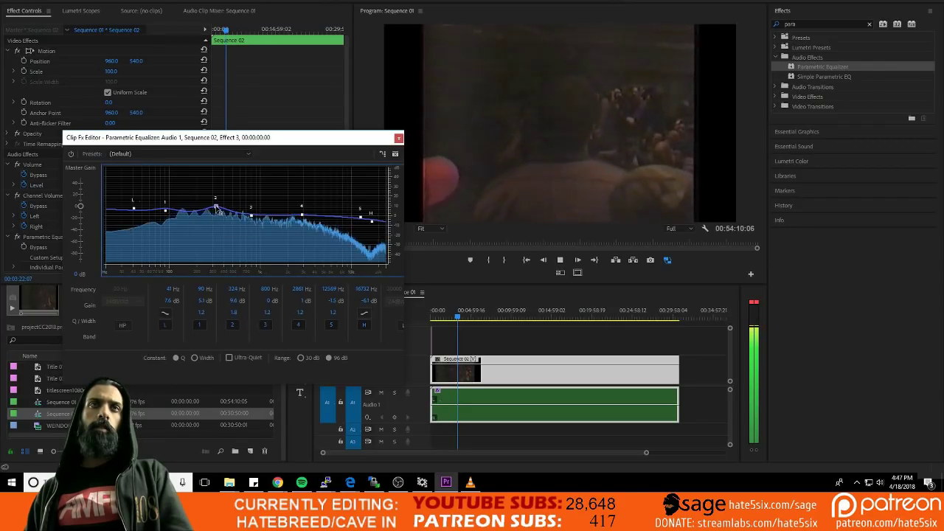
{"action": "left_click_drag", "start_coordinate": [214, 231], "coordinate": [215, 230]}
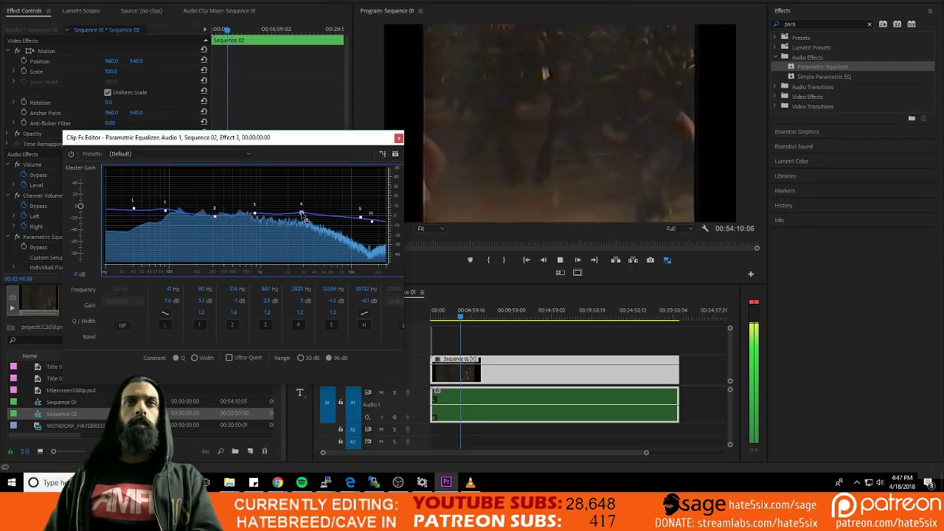
Widen the equalizer window and set band 5 to about 10826 Hz at 0 dB and band 4 to about 3044 Hz at 4.5 dB
{"action": "left_click_drag", "start_coordinate": [404, 276], "coordinate": [468, 280]}
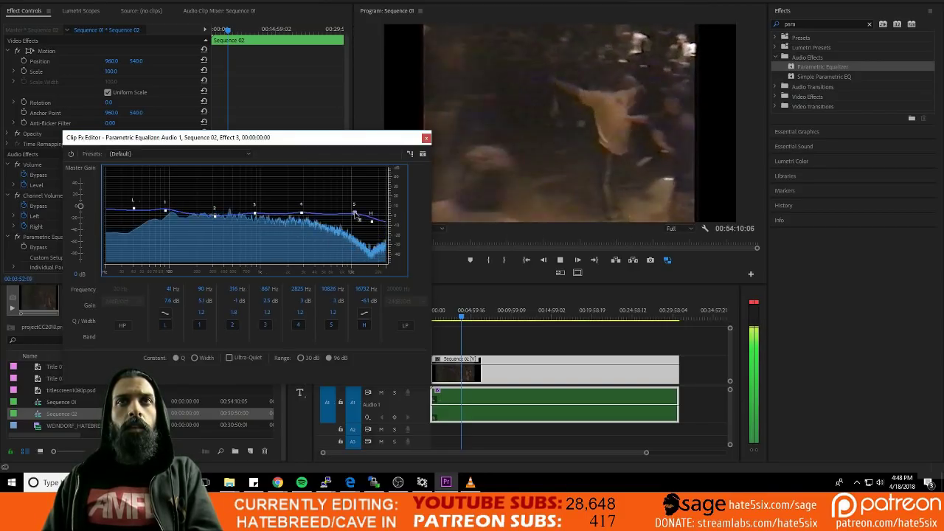
{"action": "left_click_drag", "start_coordinate": [354, 214], "coordinate": [356, 217]}
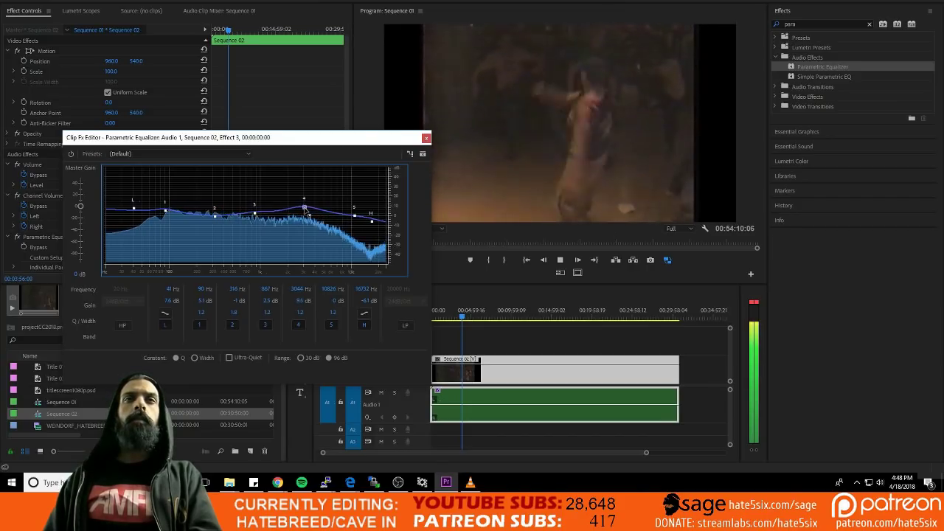
{"action": "left_click_drag", "start_coordinate": [303, 208], "coordinate": [305, 213]}
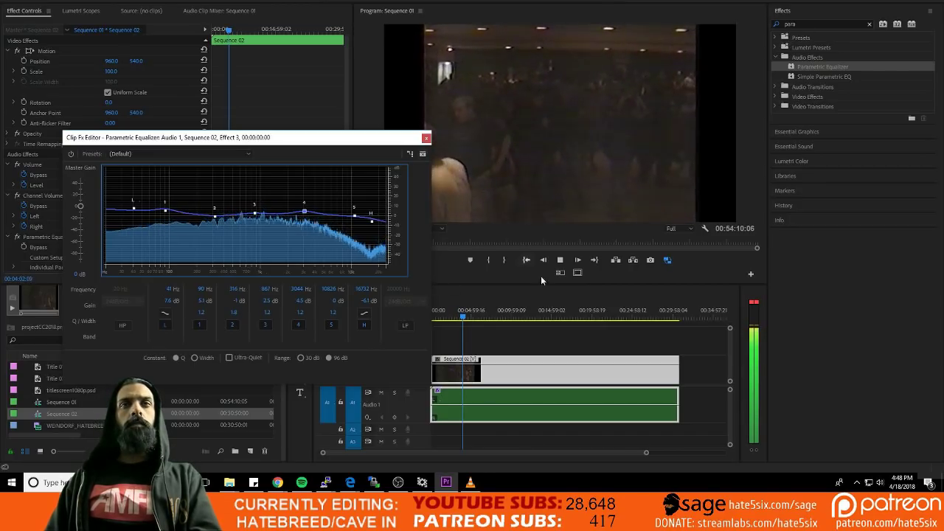
Play from about 20:18, close the equalizer window, and compare the audio with the Parametric Equalizer bypassed and active
{"action": "left_click", "coordinate": [594, 311]}
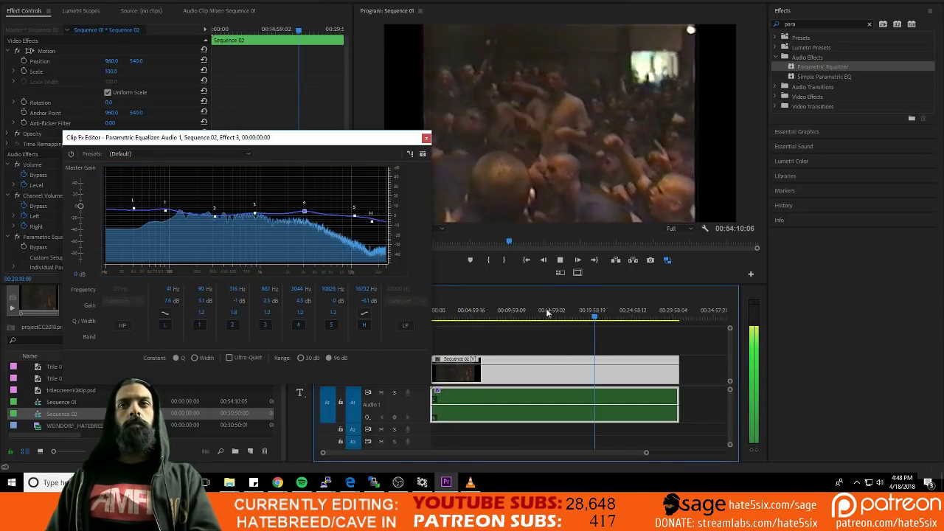
{"action": "left_click", "coordinate": [426, 138]}
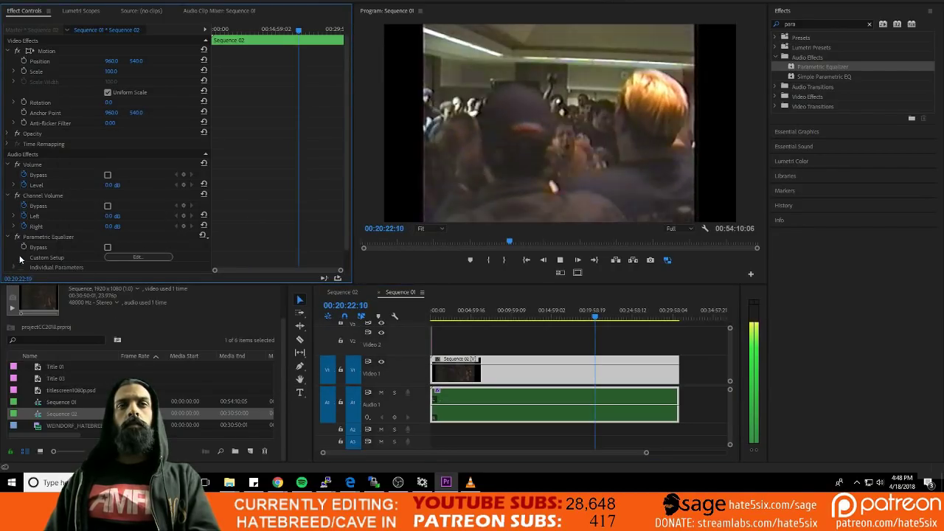
{"action": "left_click", "coordinate": [108, 247]}
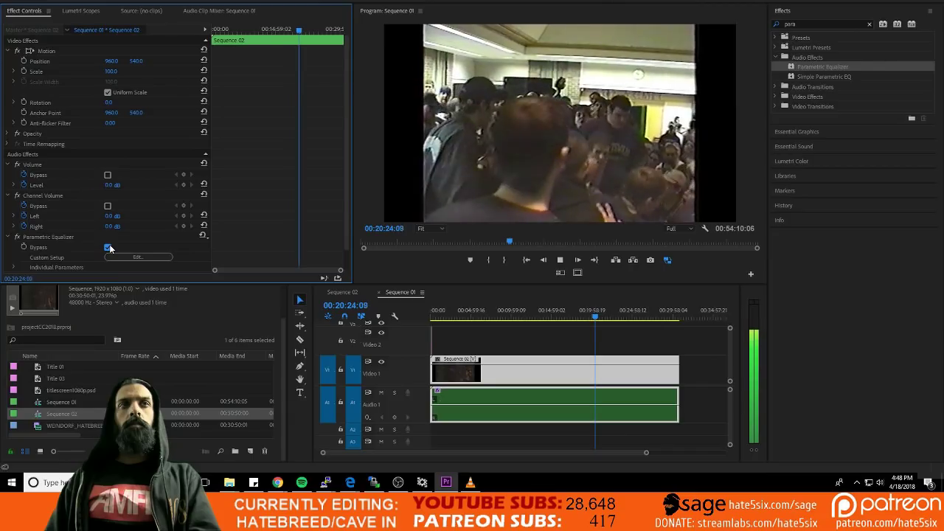
{"action": "left_click", "coordinate": [108, 247]}
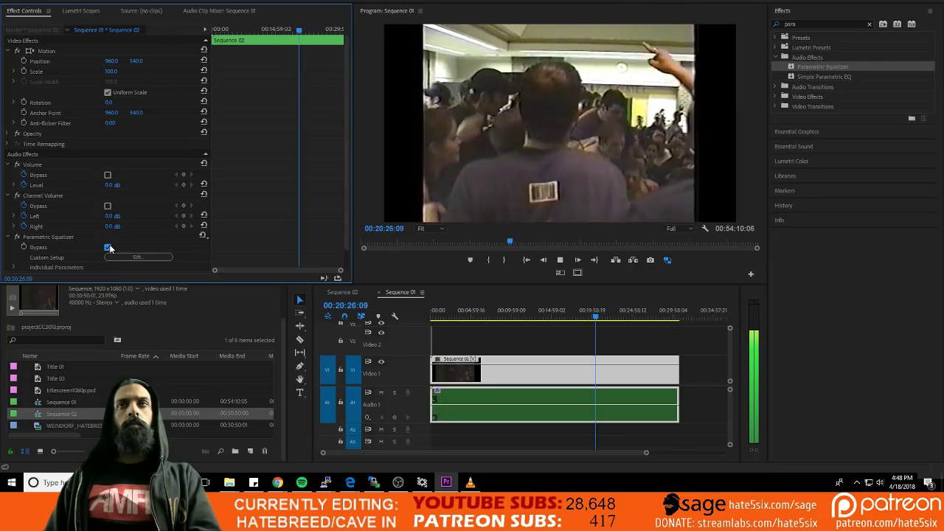
{"action": "left_click", "coordinate": [107, 248]}
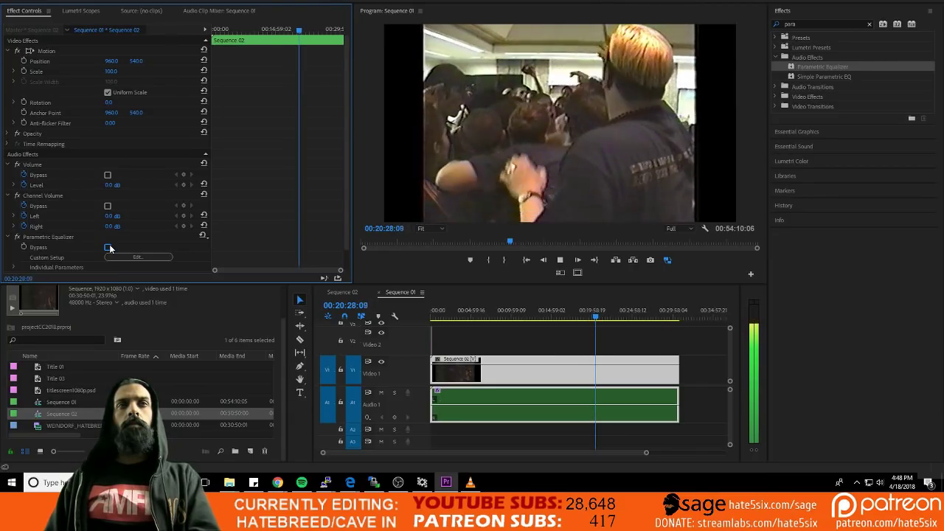
{"action": "left_click", "coordinate": [107, 247]}
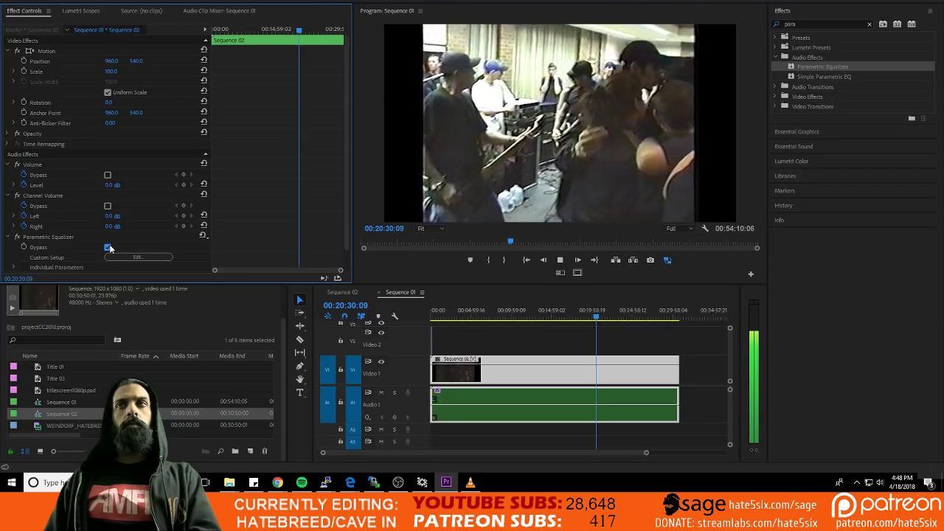
Find the Notch Filter, add it to the Sequence 02 audio on A1, and place it above the Parametric Equalizer
{"action": "left_click", "coordinate": [814, 24]}
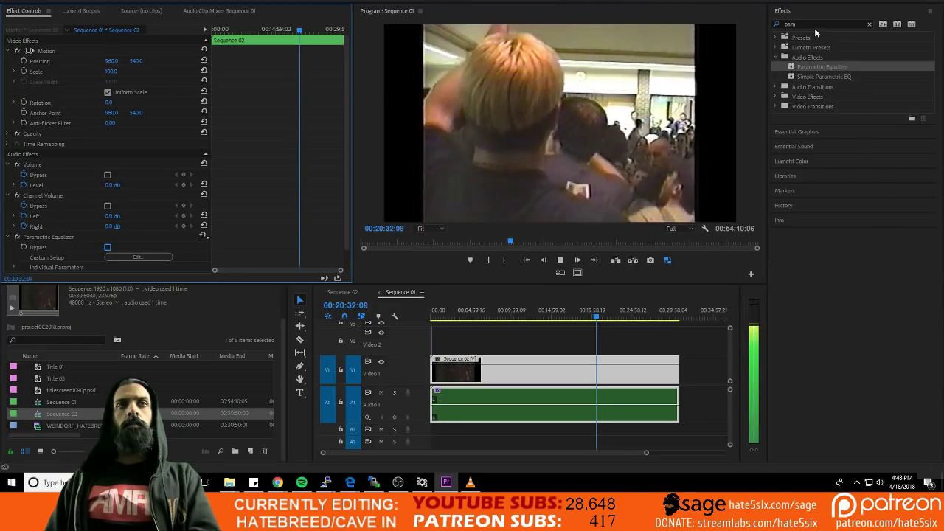
{"action": "type", "text": "not"}
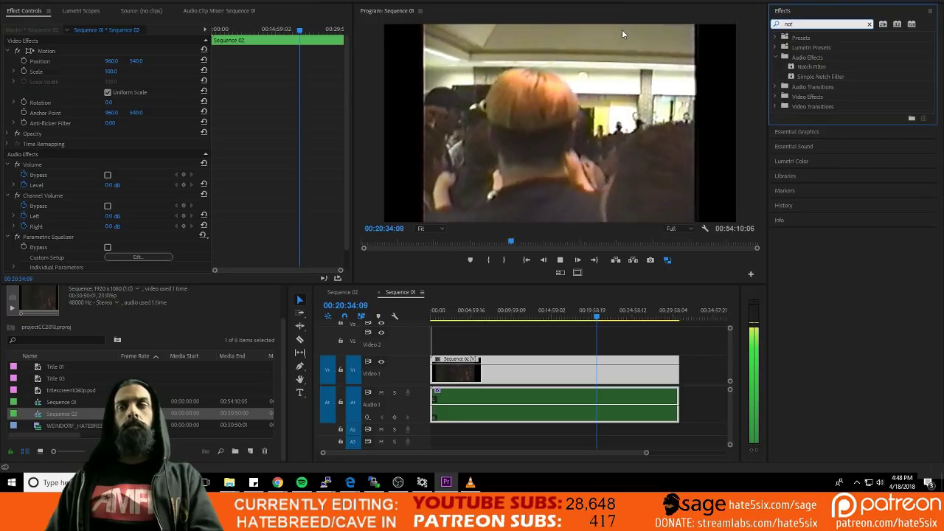
{"action": "left_click_drag", "start_coordinate": [791, 68], "coordinate": [590, 421]}
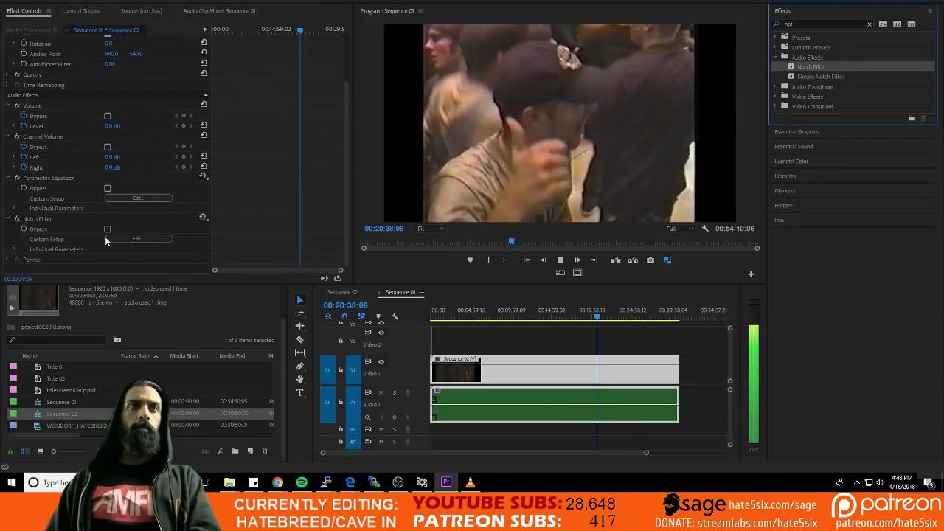
{"action": "scroll", "coordinate": [57, 181], "scroll_direction": "down", "scroll_amount": 1}
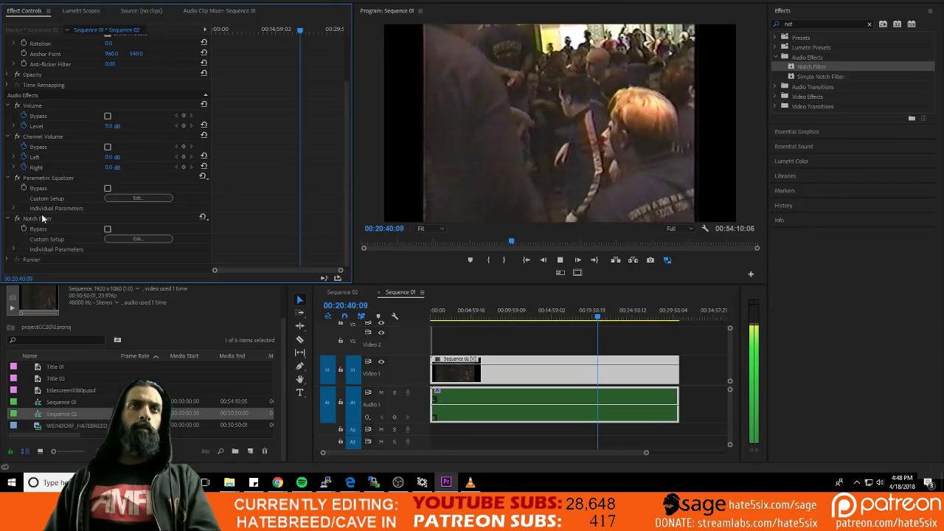
{"action": "left_click_drag", "start_coordinate": [34, 220], "coordinate": [47, 173]}
Bypass the Parametric Equalizer and open the Notch Filter's settings, moving the window off the program image
{"action": "left_click", "coordinate": [107, 229]}
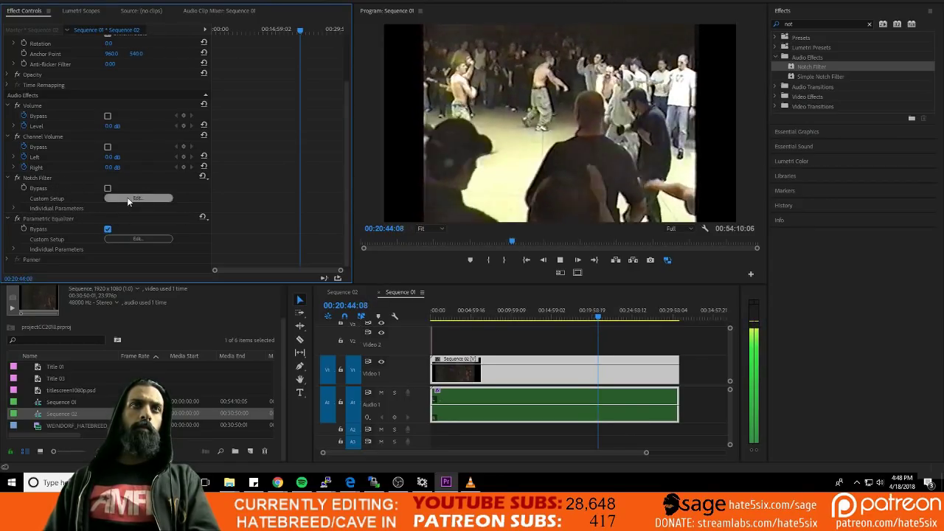
{"action": "left_click", "coordinate": [129, 196]}
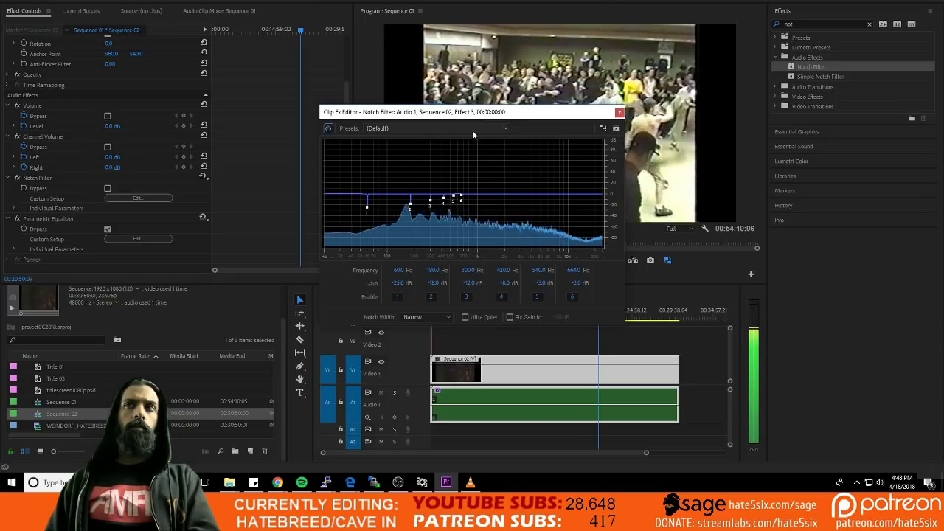
{"action": "left_click_drag", "start_coordinate": [486, 114], "coordinate": [251, 170]}
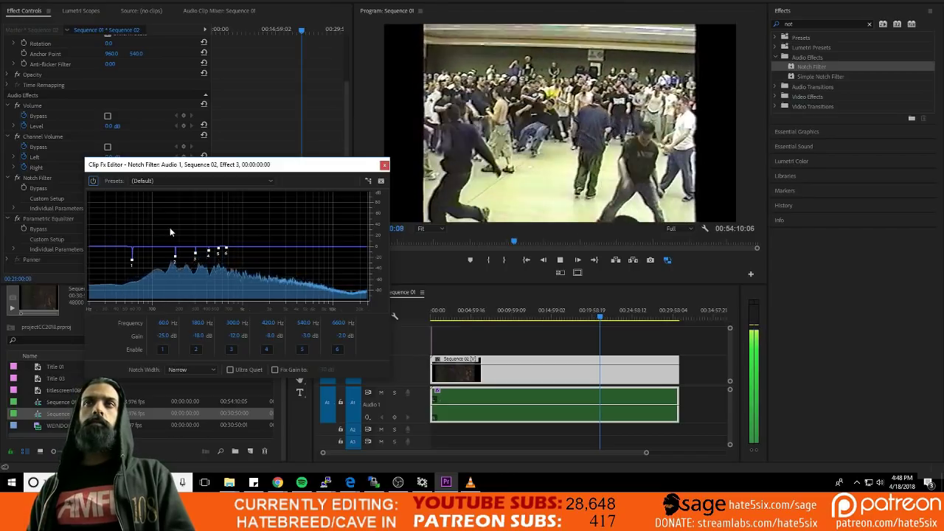
Try notch band 6 at around 10 kHz with a 42.4 dB gain, and apply the 200 Hz and Harmonics (Heavy) preset
{"action": "left_click_drag", "start_coordinate": [232, 259], "coordinate": [354, 293]}
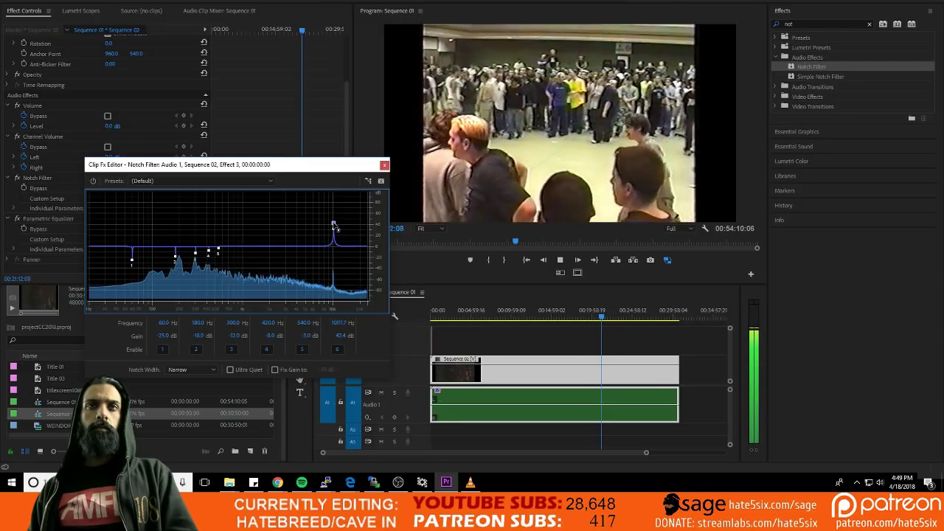
{"action": "left_click_drag", "start_coordinate": [333, 225], "coordinate": [353, 280]}
{"action": "left_click", "coordinate": [196, 181]}
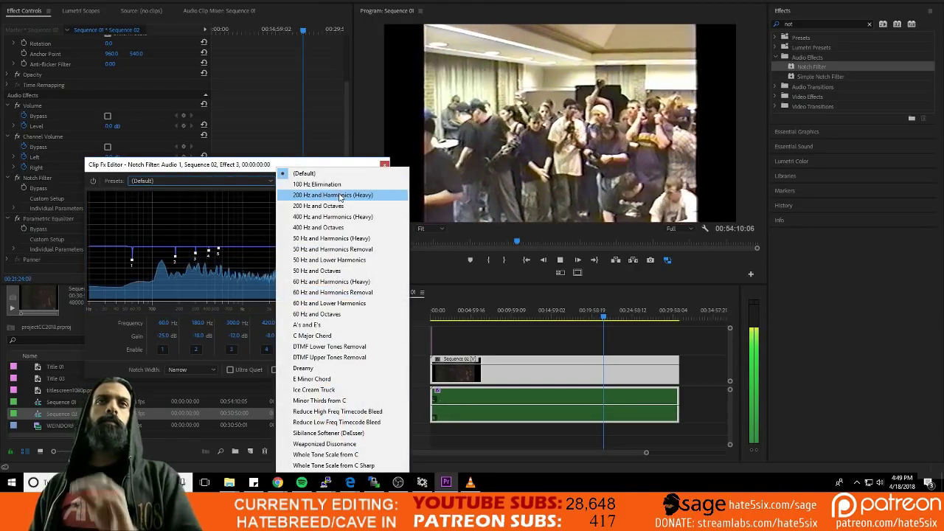
{"action": "left_click", "coordinate": [340, 195]}
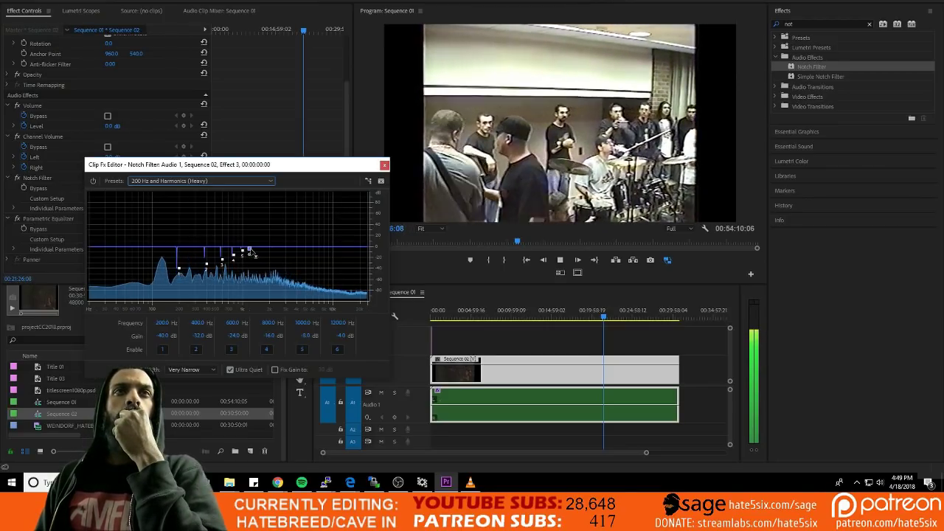
{"action": "left_click", "coordinate": [236, 180]}
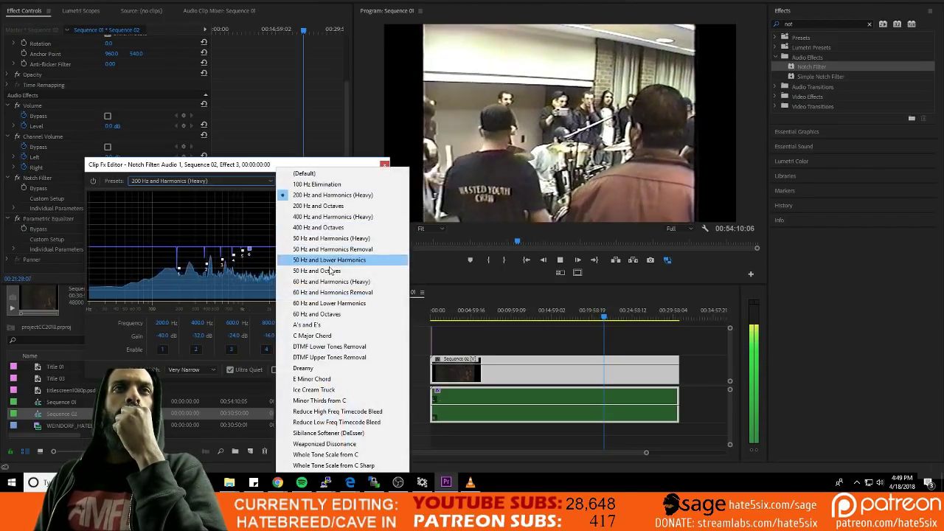
Close the Notch Filter's settings, bypass the filter, and delete it from the Sequence 02 audio
{"action": "left_click", "coordinate": [385, 165]}
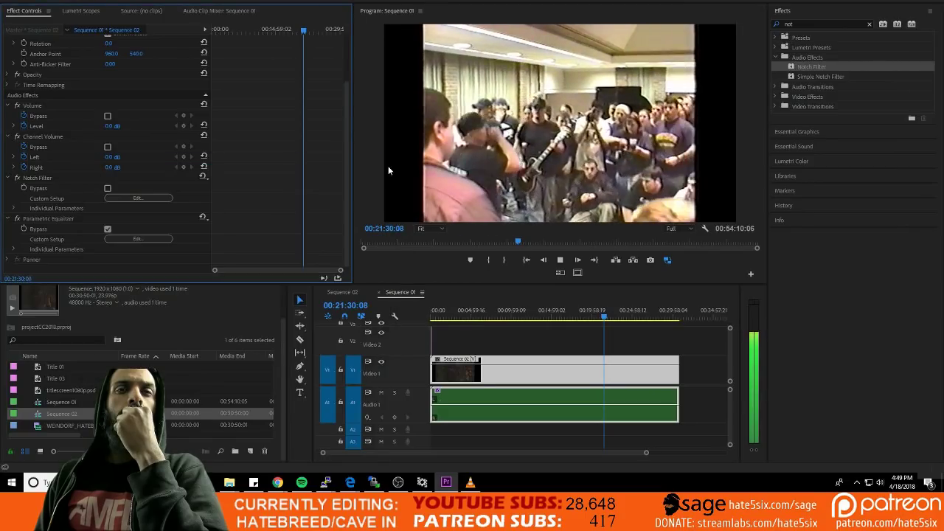
{"action": "left_click", "coordinate": [108, 188]}
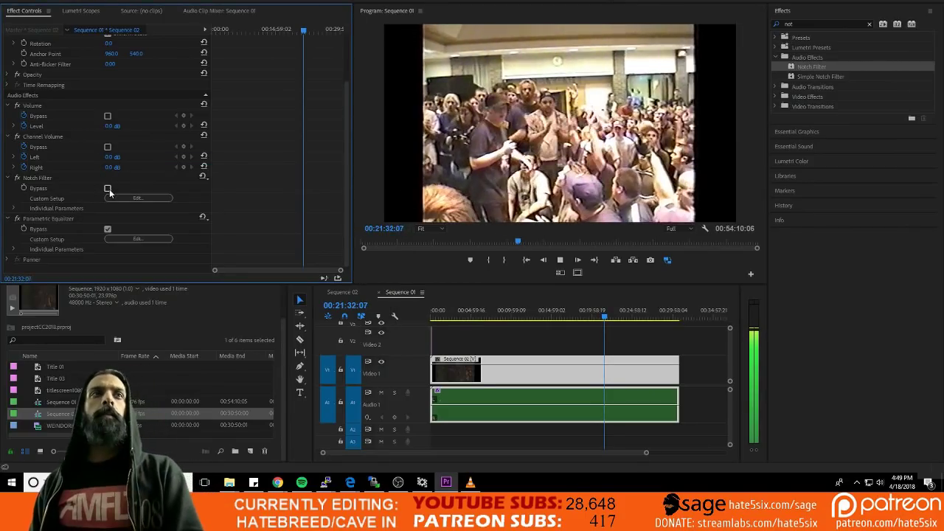
{"action": "left_click", "coordinate": [54, 180]}
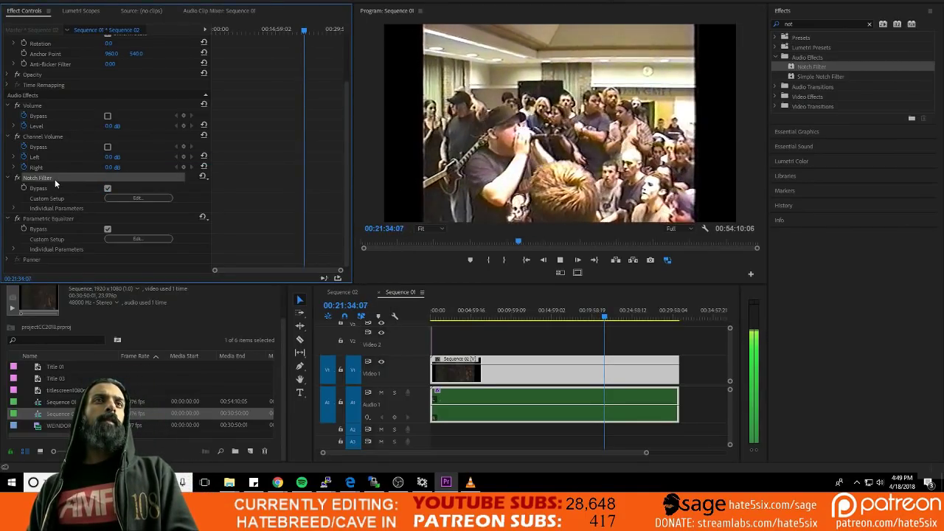
{"action": "key", "text": "Delete"}
Search the effects for "low" and add the Lowpass audio effect to the Sequence 02 audio on A1
{"action": "left_click", "coordinate": [822, 24]}
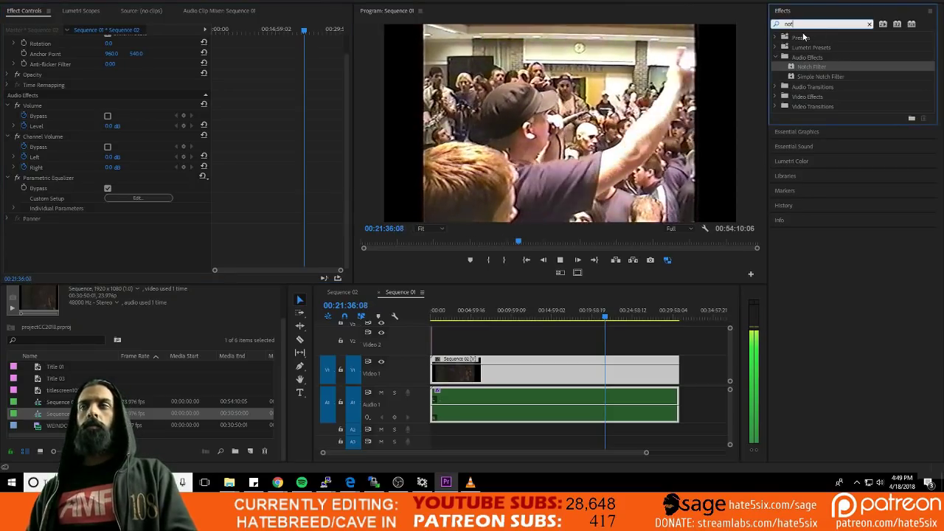
{"action": "type", "text": "low"}
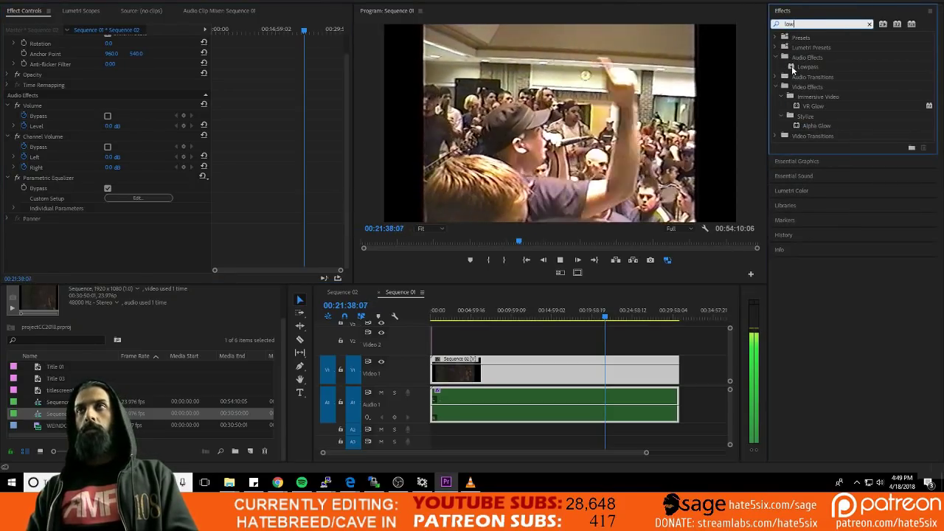
{"action": "left_click_drag", "start_coordinate": [806, 66], "coordinate": [515, 413]}
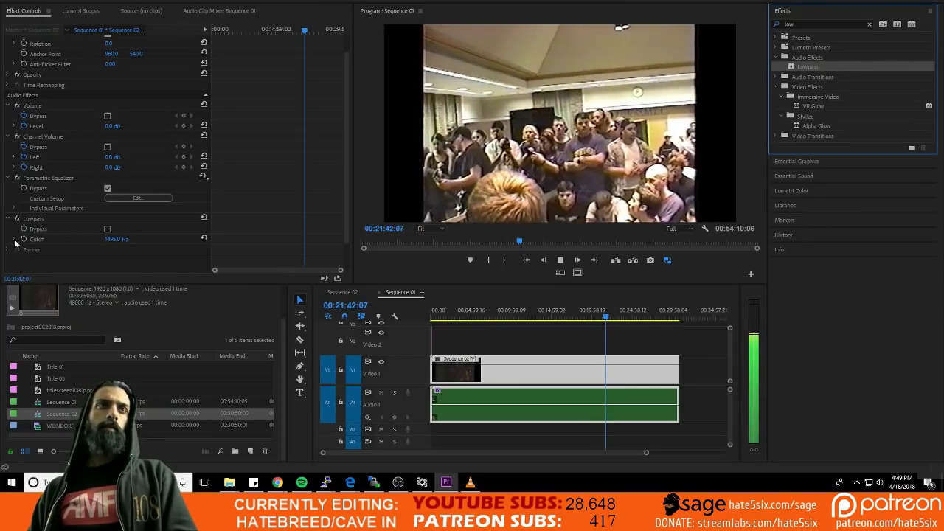
Set the Lowpass cutoff to about 7074.1 Hz and save the project
{"action": "scroll", "coordinate": [34, 243], "scroll_direction": "up", "scroll_amount": 2}
{"action": "scroll", "coordinate": [109, 255], "scroll_direction": "down", "scroll_amount": 2}
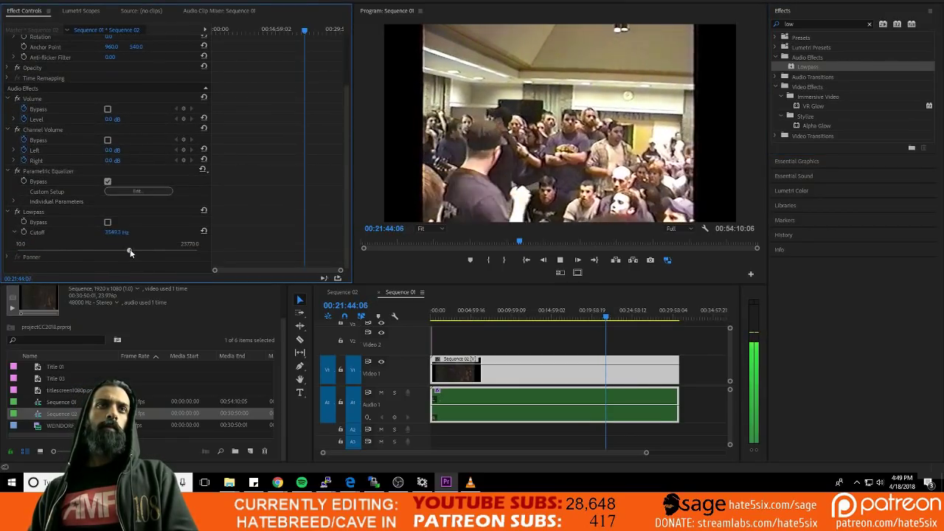
{"action": "left_click_drag", "start_coordinate": [160, 251], "coordinate": [173, 251]}
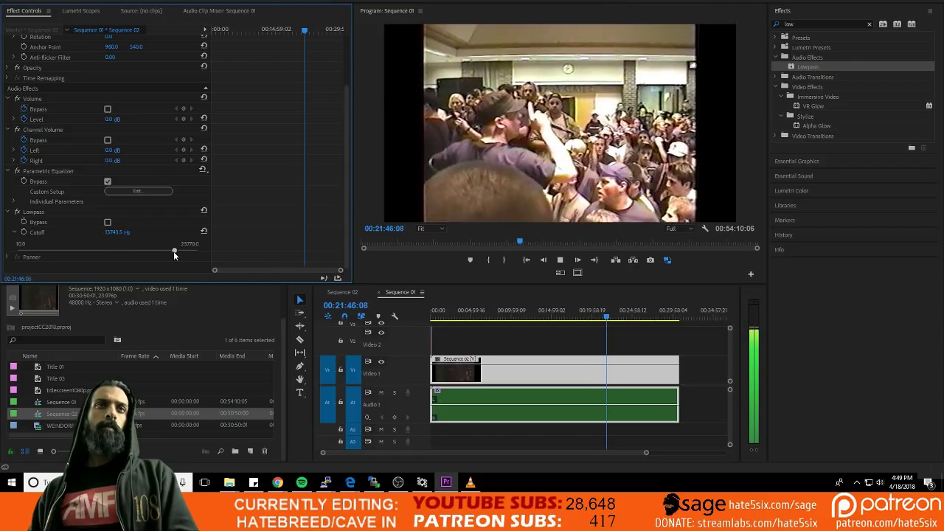
{"action": "left_click_drag", "start_coordinate": [173, 251], "coordinate": [149, 253]}
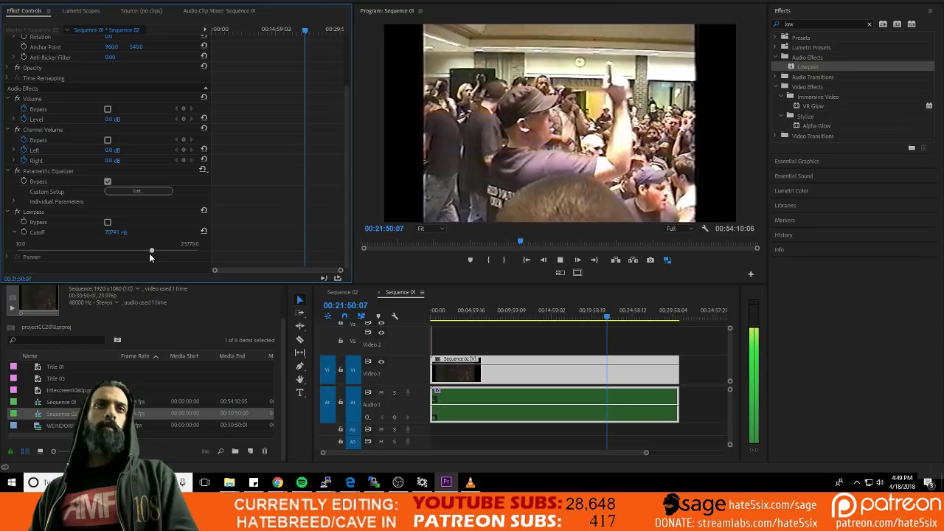
{"action": "key", "text": "ctrl+s"}
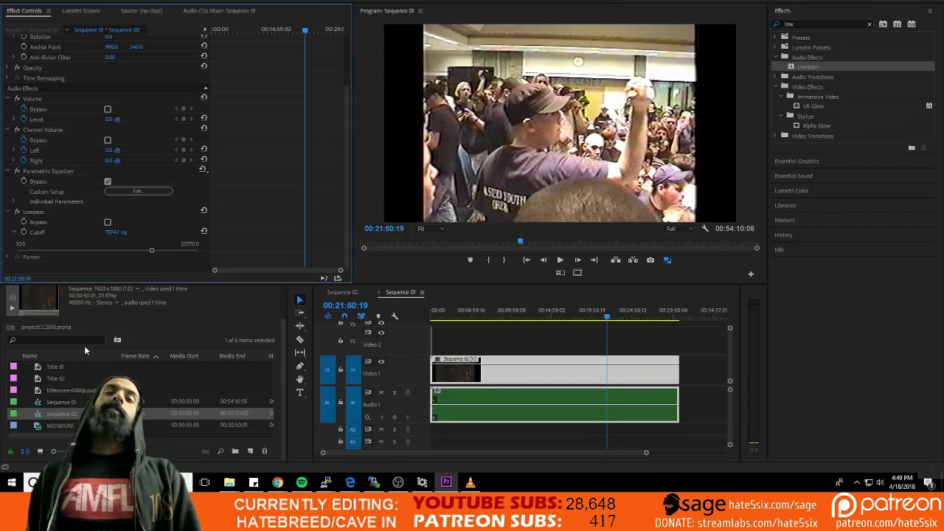
Open the Parametric Equalizer's settings for the Sequence 02 audio and play a short stretch of the sequence
{"action": "left_click", "coordinate": [135, 193]}
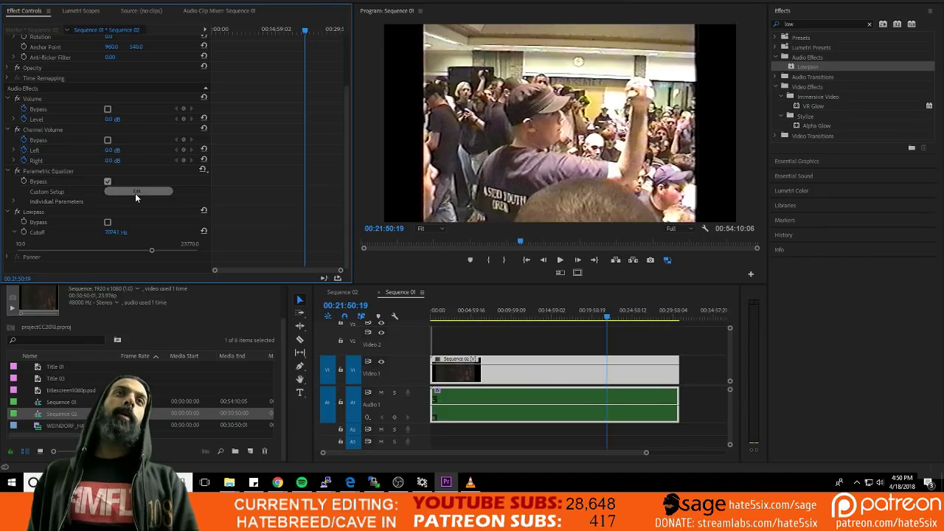
{"action": "left_click_drag", "start_coordinate": [334, 140], "coordinate": [380, 54]}
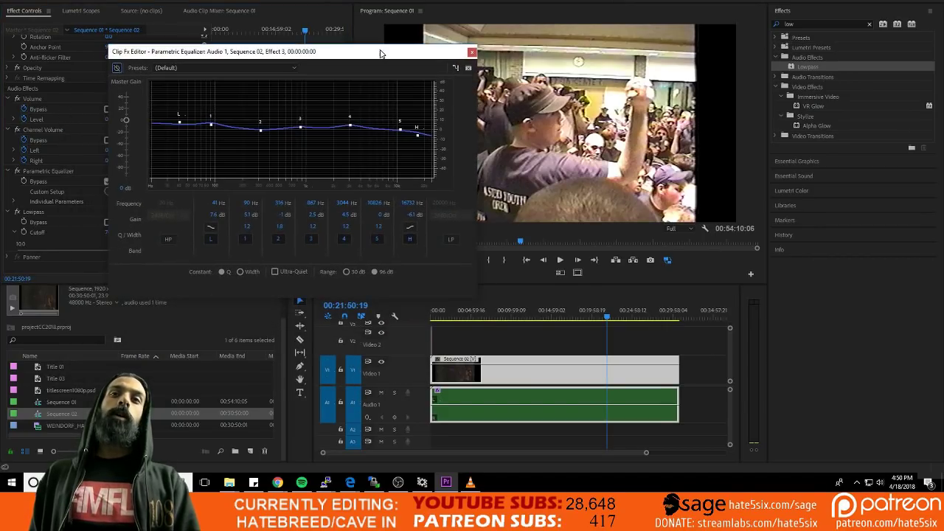
{"action": "key", "text": "space"}
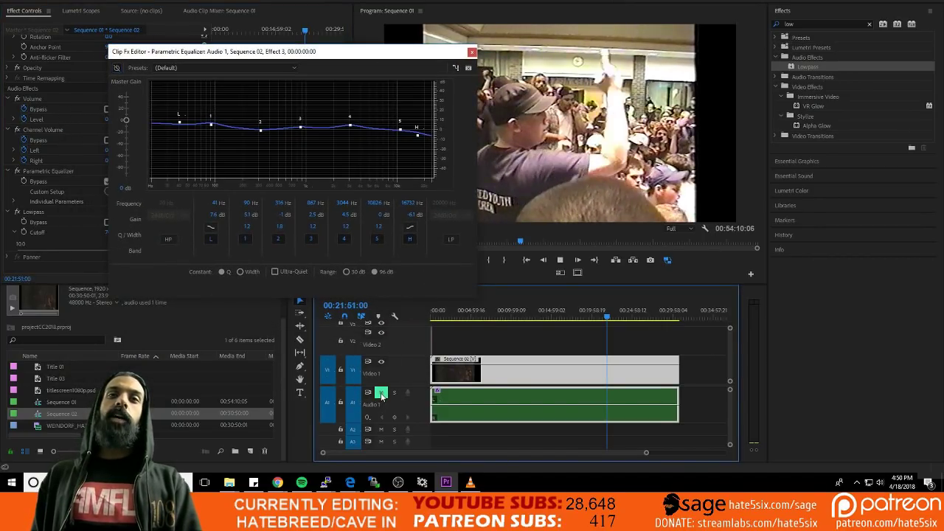
{"action": "left_click", "coordinate": [380, 393]}
{"action": "key", "text": "space"}
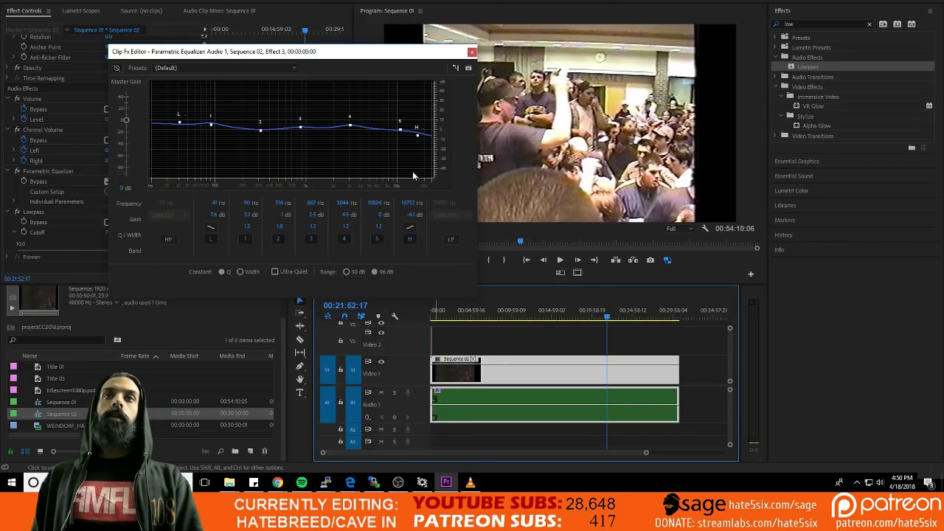
Turn off the Parametric Equalizer's bypass and play the sequence with A1 muted
{"action": "left_click_drag", "start_coordinate": [381, 59], "coordinate": [494, 67]}
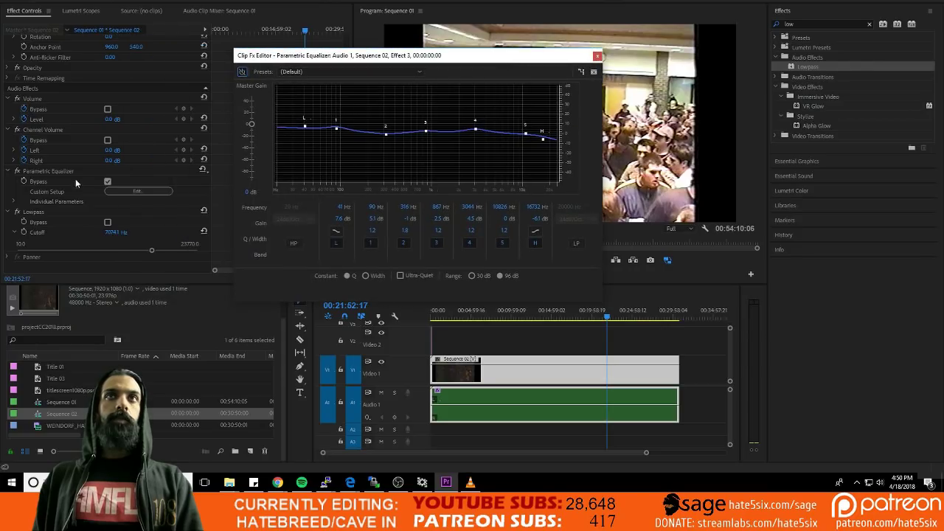
{"action": "left_click", "coordinate": [108, 181]}
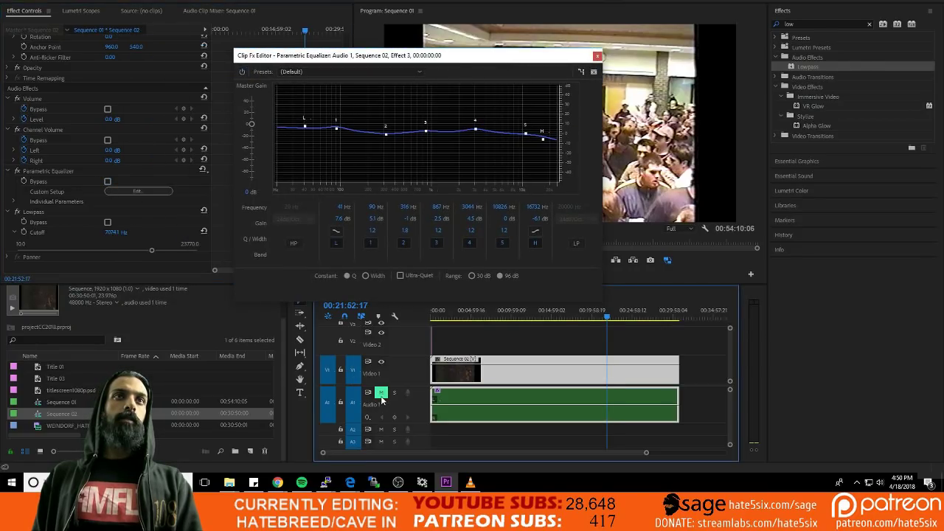
{"action": "key", "text": "space"}
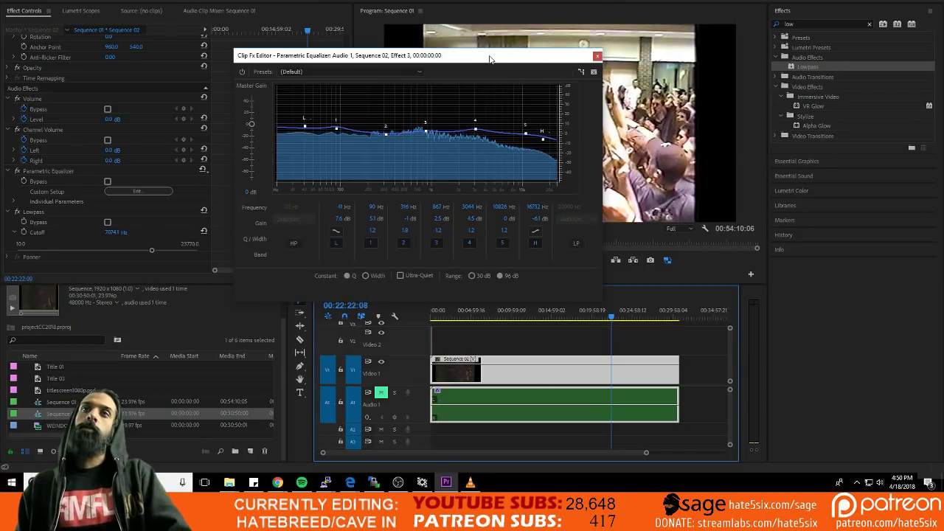
Try the Lowpass cutoff near its maximum, toggle the effect's bypass to compare, and try a cutoff of about 2756.9 Hz
{"action": "left_click_drag", "start_coordinate": [489, 59], "coordinate": [748, 108]}
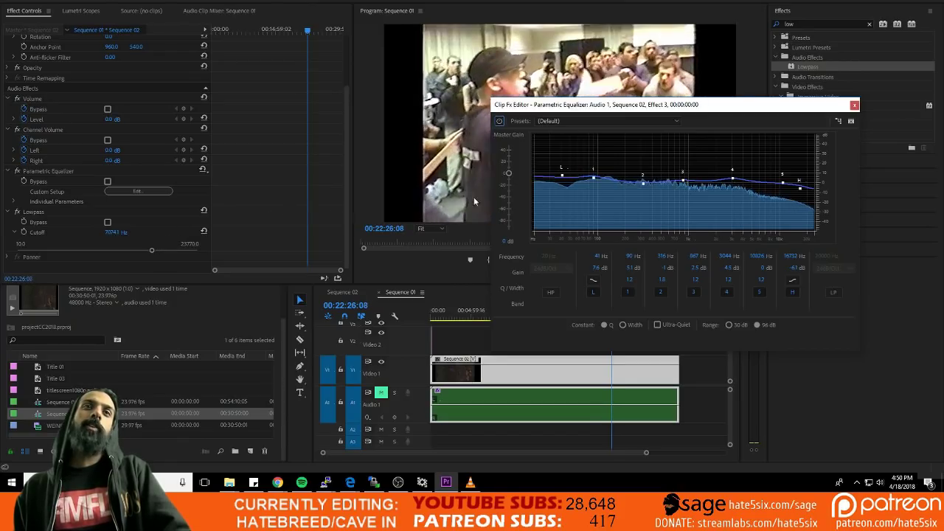
{"action": "left_click_drag", "start_coordinate": [151, 250], "coordinate": [193, 258]}
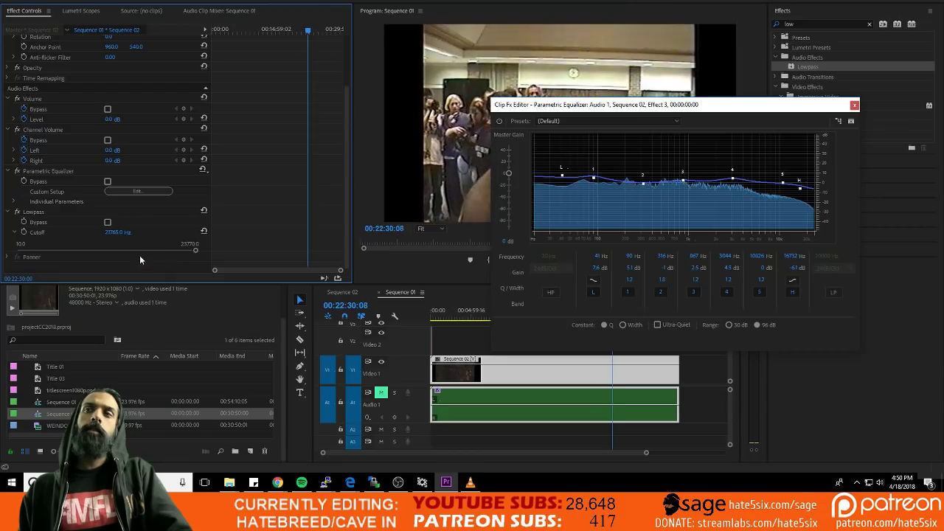
{"action": "left_click", "coordinate": [108, 222]}
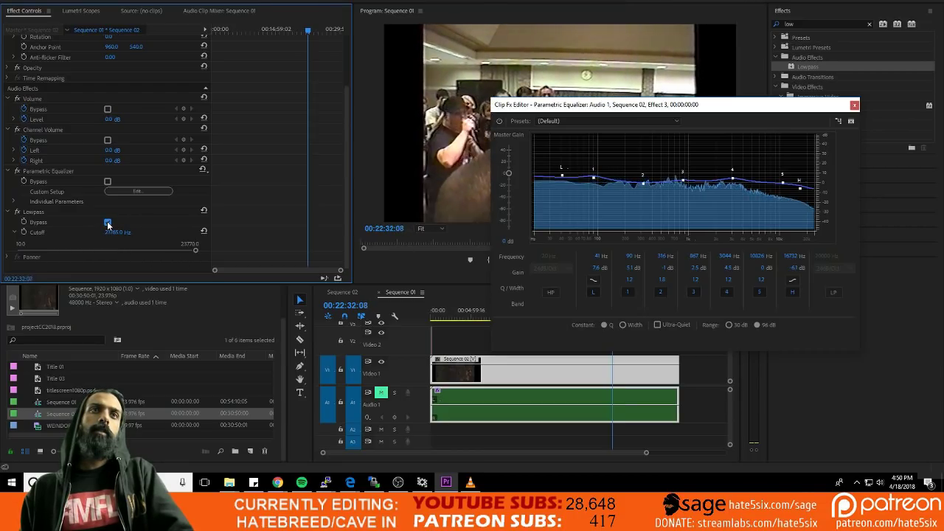
{"action": "left_click", "coordinate": [107, 222]}
{"action": "left_click_drag", "start_coordinate": [193, 251], "coordinate": [120, 252]}
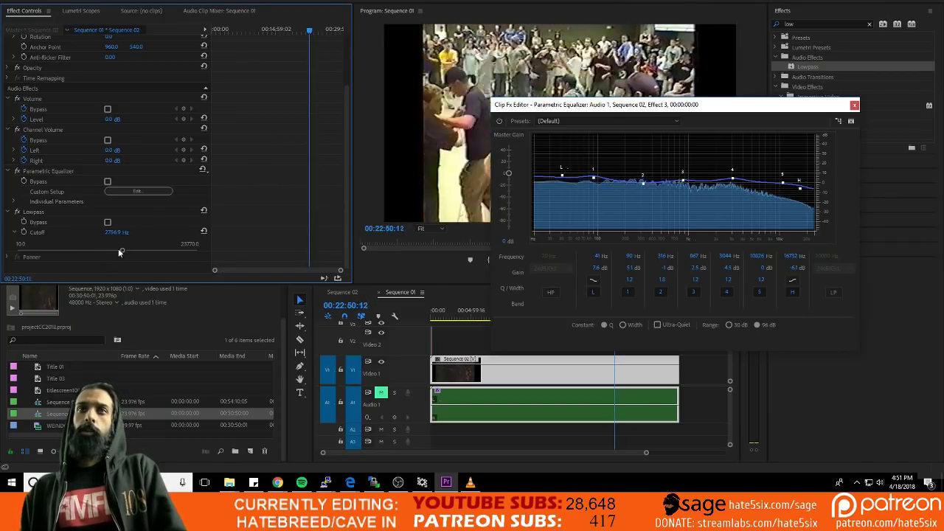
Set the Lowpass cutoff to about 15922.4 Hz and save the project
{"action": "left_click_drag", "start_coordinate": [118, 249], "coordinate": [179, 251]}
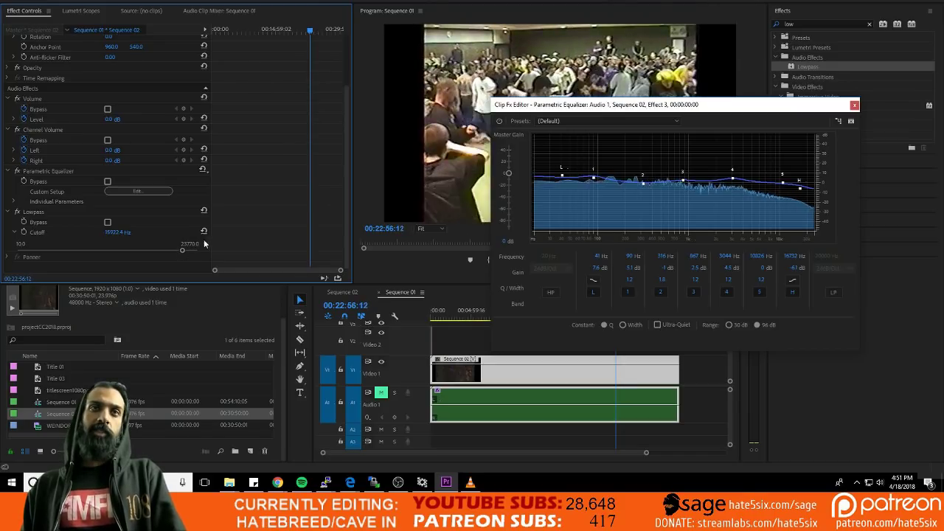
{"action": "key", "text": "ctrl+s"}
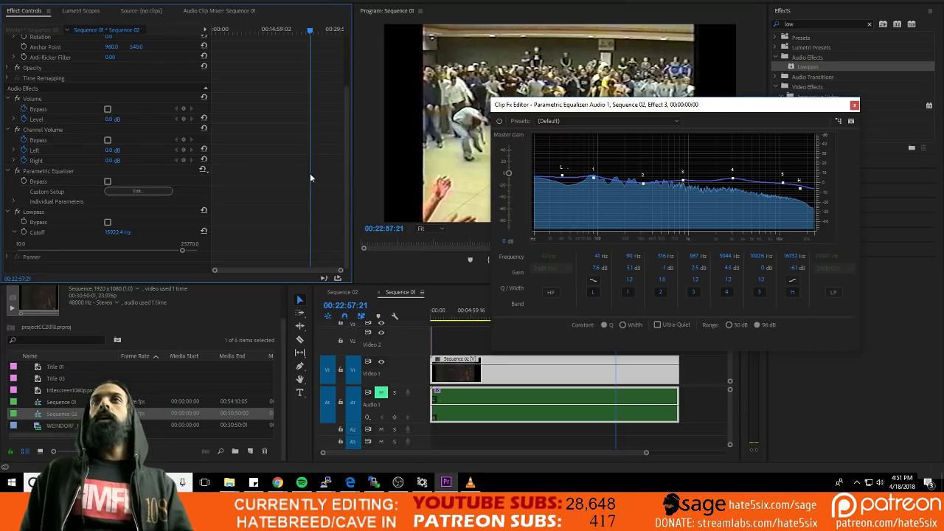
Unmute A1 and lower the Lowpass cutoff to about 11344 Hz during playback
{"action": "left_click", "coordinate": [380, 392]}
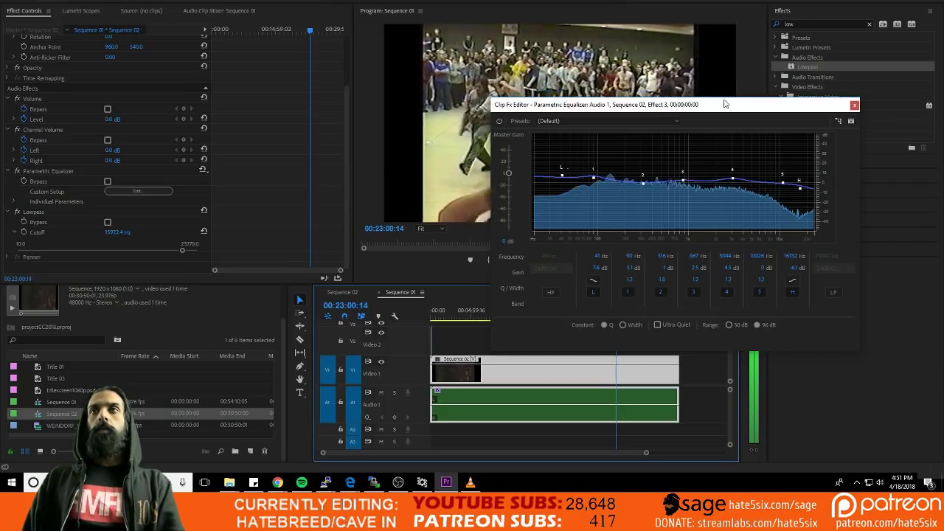
{"action": "left_click_drag", "start_coordinate": [723, 105], "coordinate": [681, 242]}
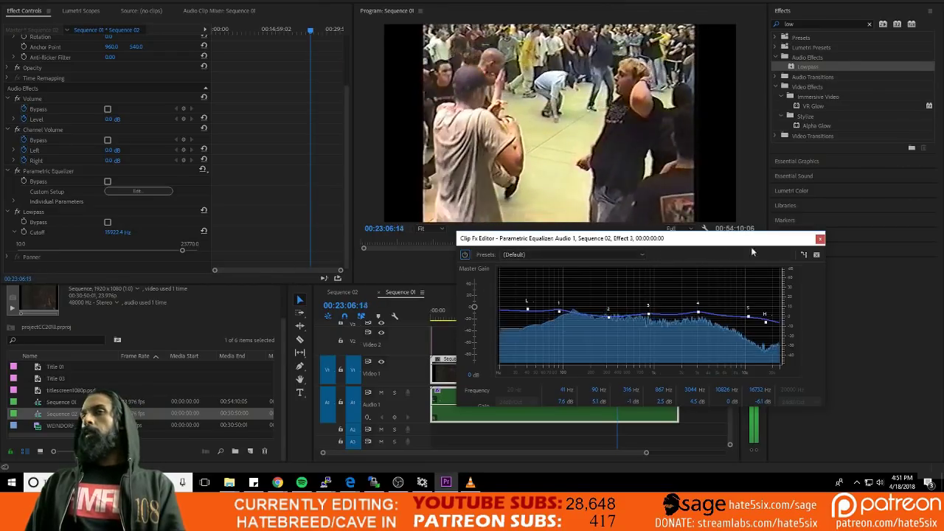
{"action": "key", "text": "alt+Tab"}
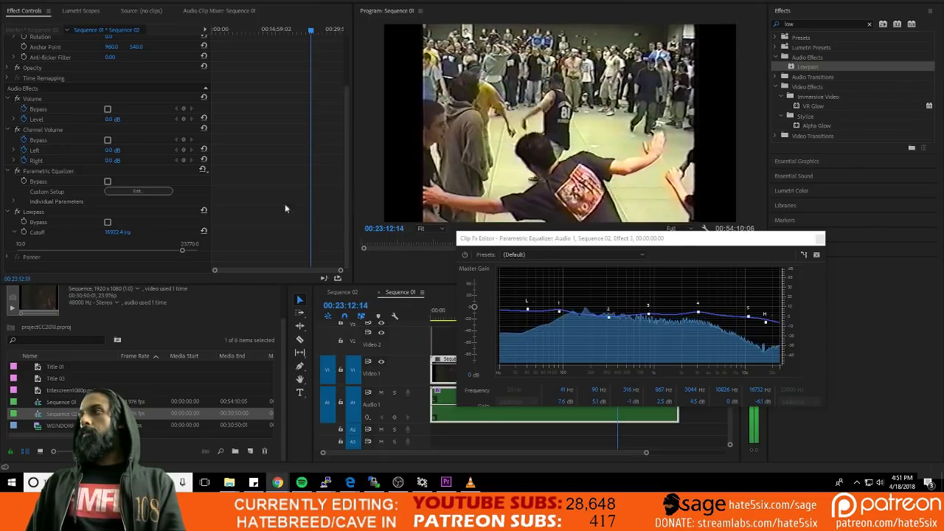
{"action": "mouse_move", "coordinate": [182, 251]}
{"action": "left_mouse_down"}
{"action": "mouse_move", "coordinate": [56, 254]}
{"action": "mouse_move", "coordinate": [181, 250]}
{"action": "mouse_move", "coordinate": [165, 252]}
{"action": "left_mouse_up"}
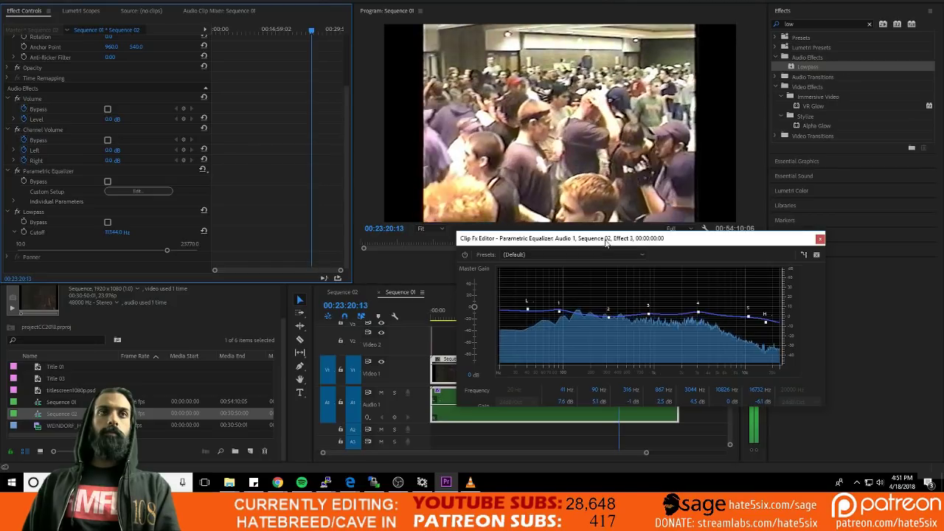
{"action": "left_click_drag", "start_coordinate": [617, 242], "coordinate": [170, 286]}
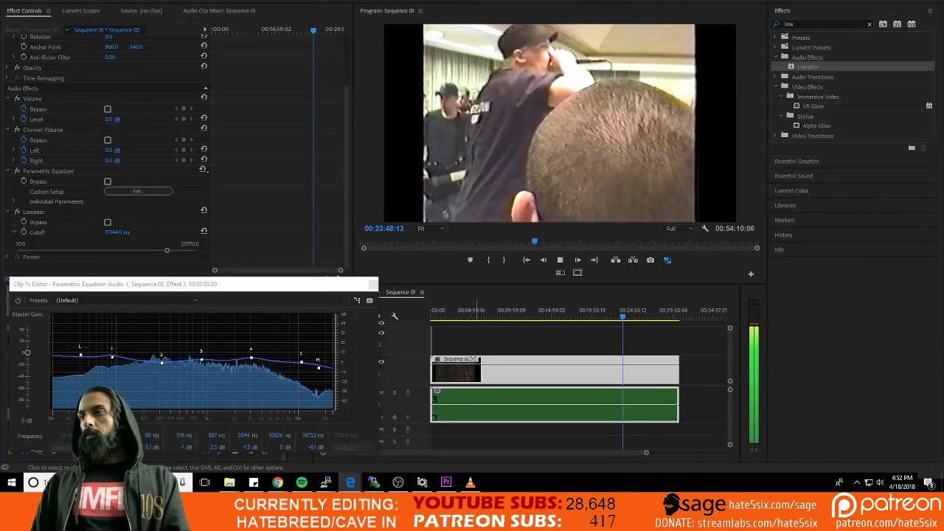
{"action": "left_click", "coordinate": [373, 482]}
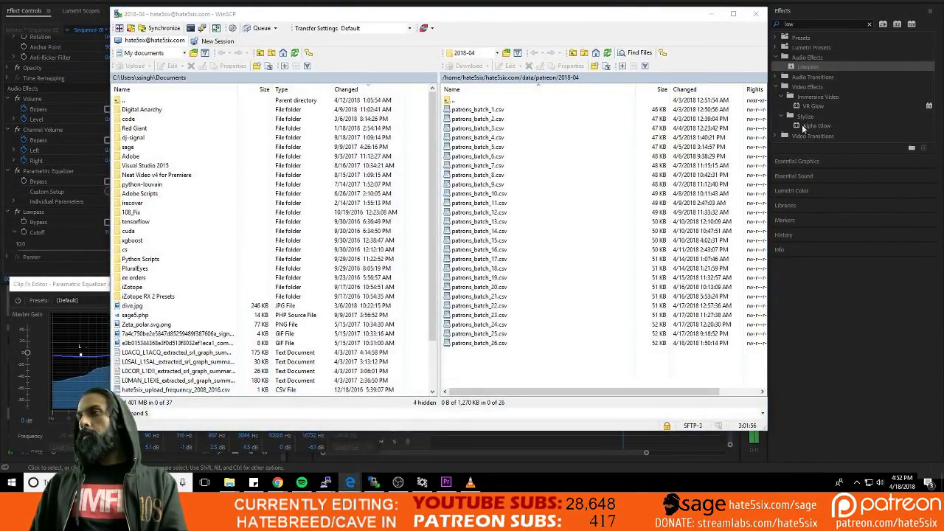
{"action": "left_click", "coordinate": [710, 13]}
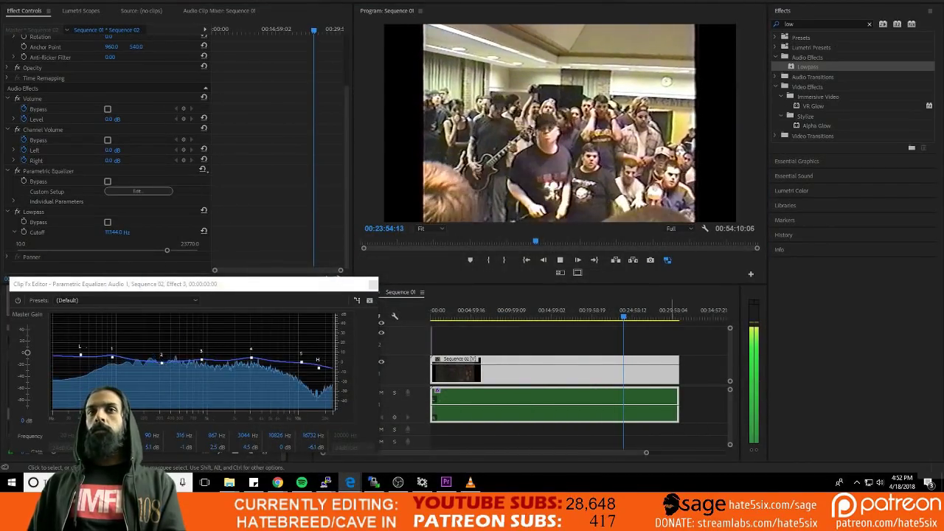
{"action": "key", "text": "alt+Tab"}
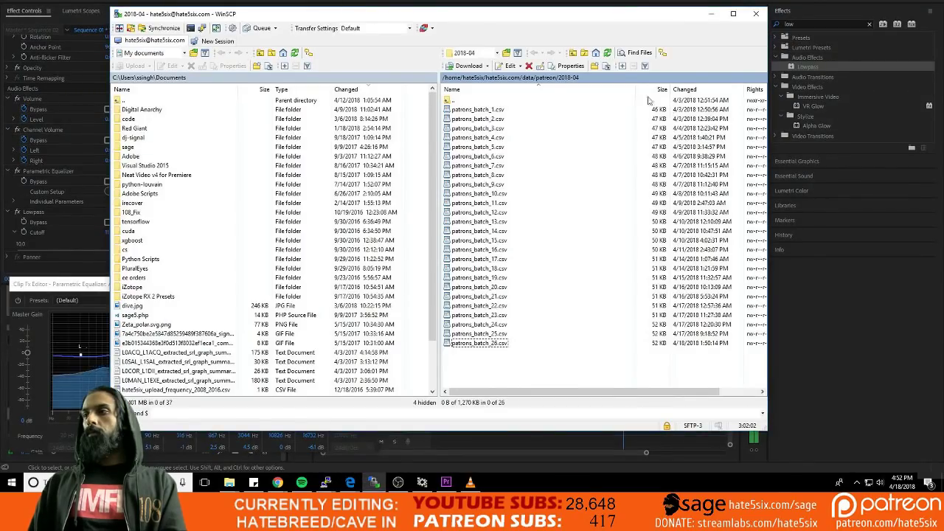
{"action": "left_click", "coordinate": [710, 14]}
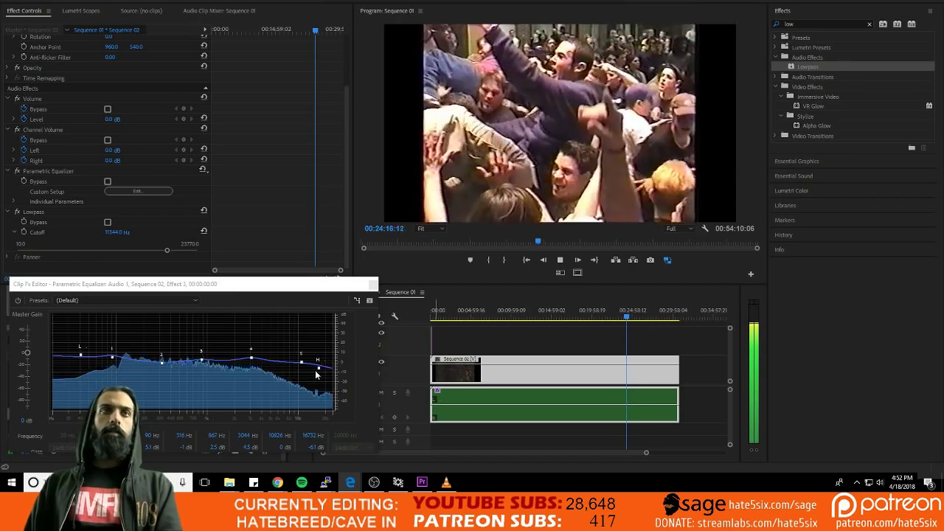
Reshape the equalizer curve, with band 2 at 358 Hz and 2.5 dB, band 5 at 10560 Hz and -2.5 dB, and H at 15147 Hz and 3.5 dB
{"action": "mouse_move", "coordinate": [318, 373]}
{"action": "left_mouse_down"}
{"action": "mouse_move", "coordinate": [312, 384]}
{"action": "mouse_move", "coordinate": [319, 339]}
{"action": "mouse_move", "coordinate": [317, 359]}
{"action": "left_mouse_up"}
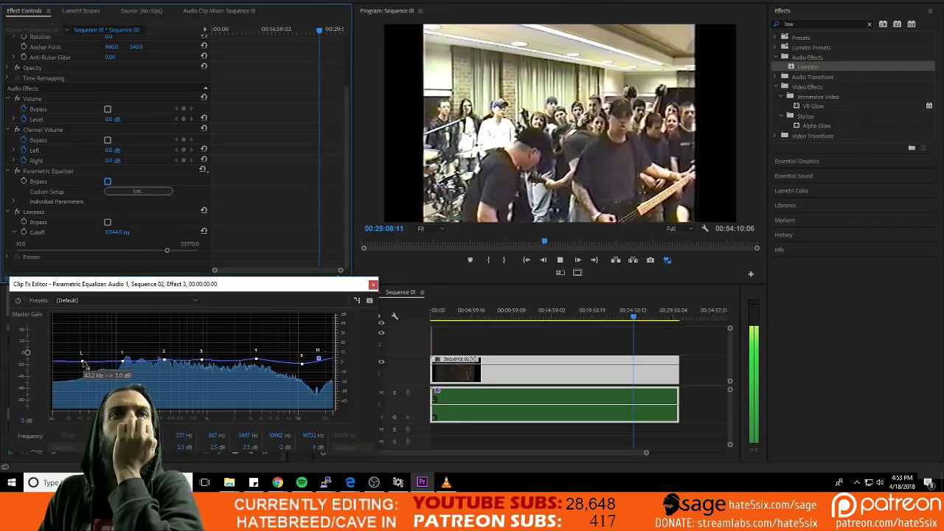
{"action": "left_click_drag", "start_coordinate": [86, 365], "coordinate": [74, 346]}
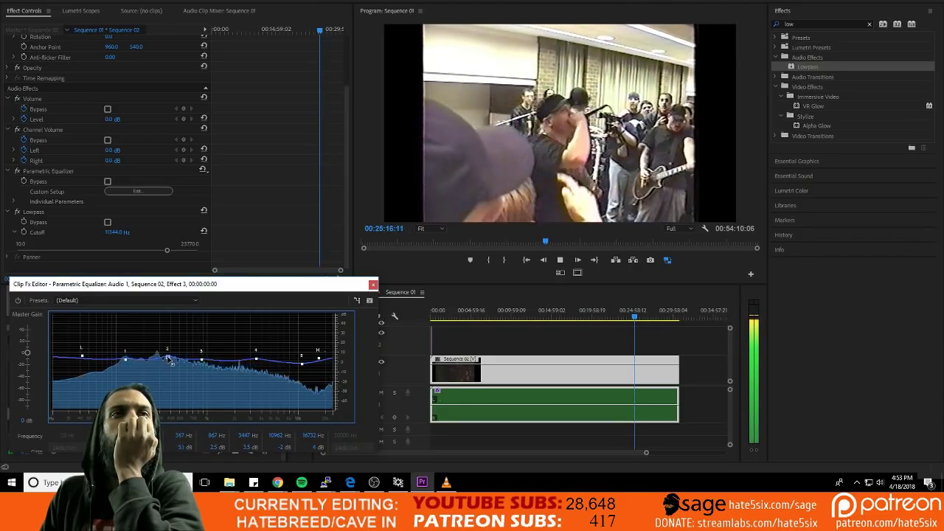
{"action": "left_click_drag", "start_coordinate": [169, 359], "coordinate": [167, 363]}
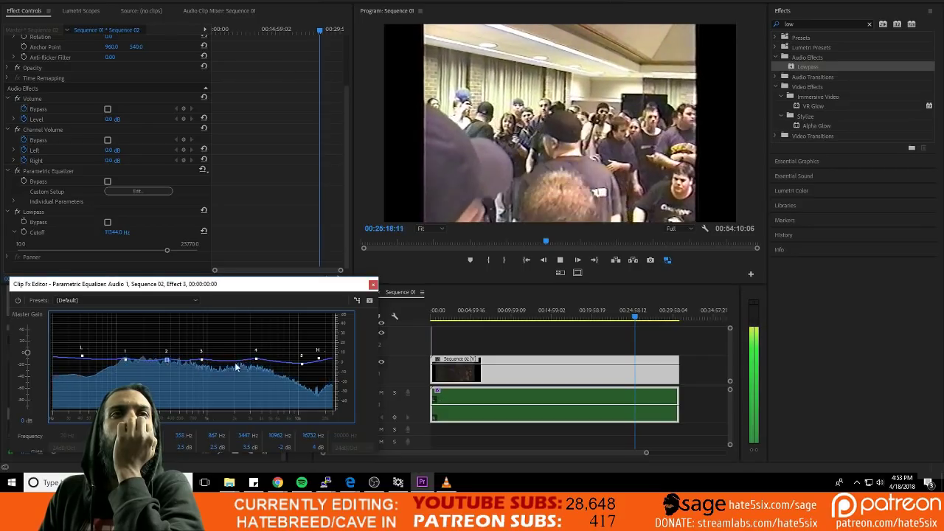
{"action": "mouse_move", "coordinate": [301, 363]}
{"action": "left_mouse_down"}
{"action": "mouse_move", "coordinate": [304, 378]}
{"action": "mouse_move", "coordinate": [300, 360]}
{"action": "mouse_move", "coordinate": [315, 359]}
{"action": "left_mouse_up"}
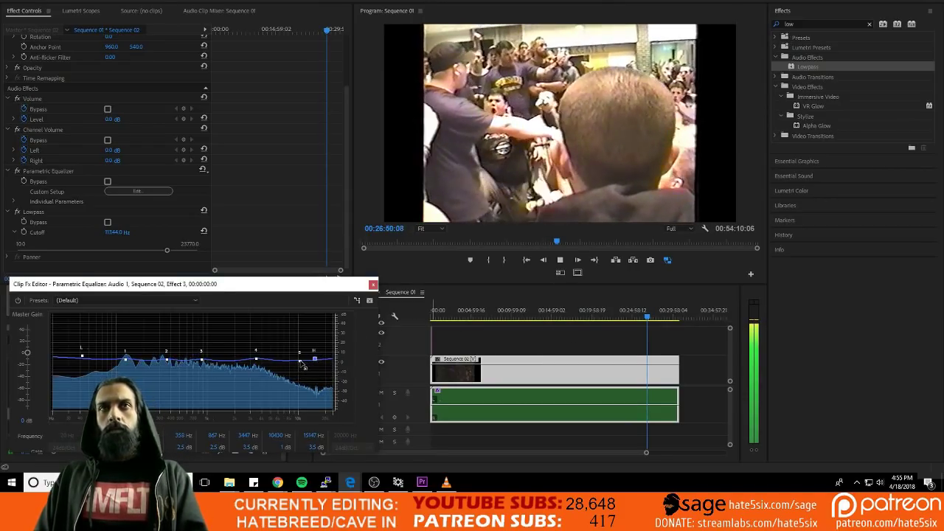
{"action": "left_click_drag", "start_coordinate": [301, 362], "coordinate": [304, 369]}
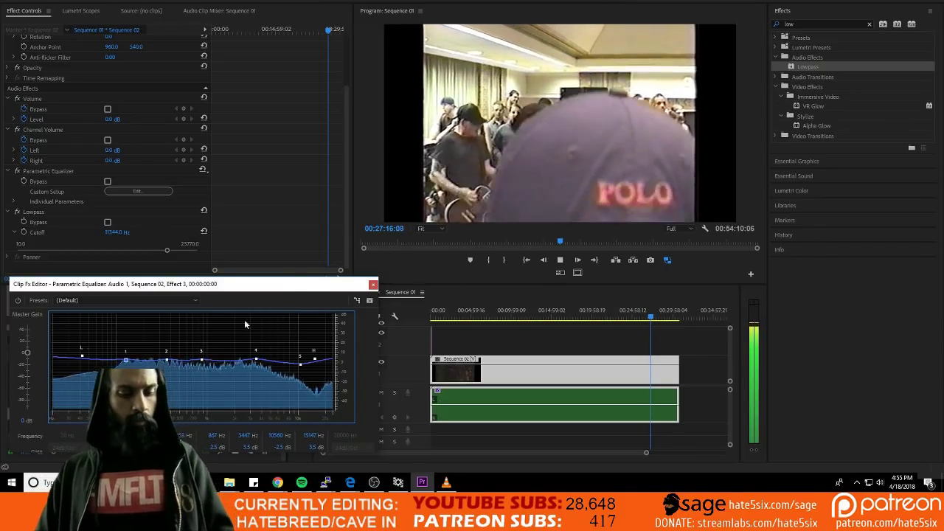
Play the sequence from about 12 minutes in and raise the Lowpass cutoff to about 14090.1 Hz
{"action": "left_click_drag", "start_coordinate": [520, 318], "coordinate": [528, 318]}
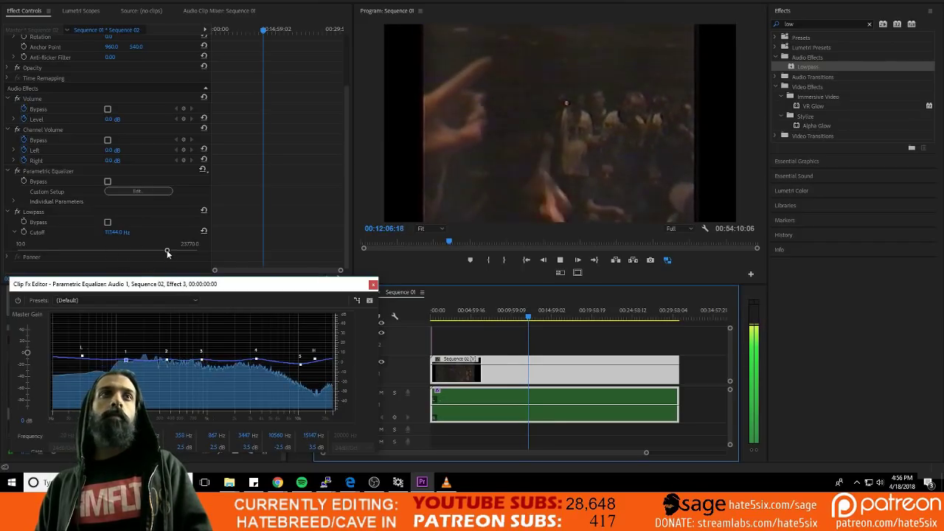
{"action": "mouse_move", "coordinate": [167, 251]}
{"action": "left_mouse_down"}
{"action": "mouse_move", "coordinate": [191, 252]}
{"action": "mouse_move", "coordinate": [174, 256]}
{"action": "left_mouse_up"}
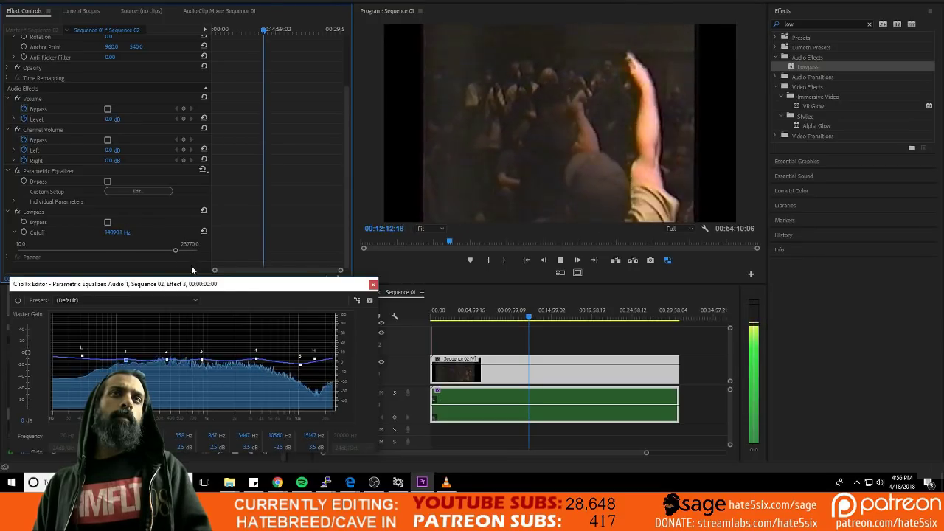
{"action": "left_click", "coordinate": [108, 181]}
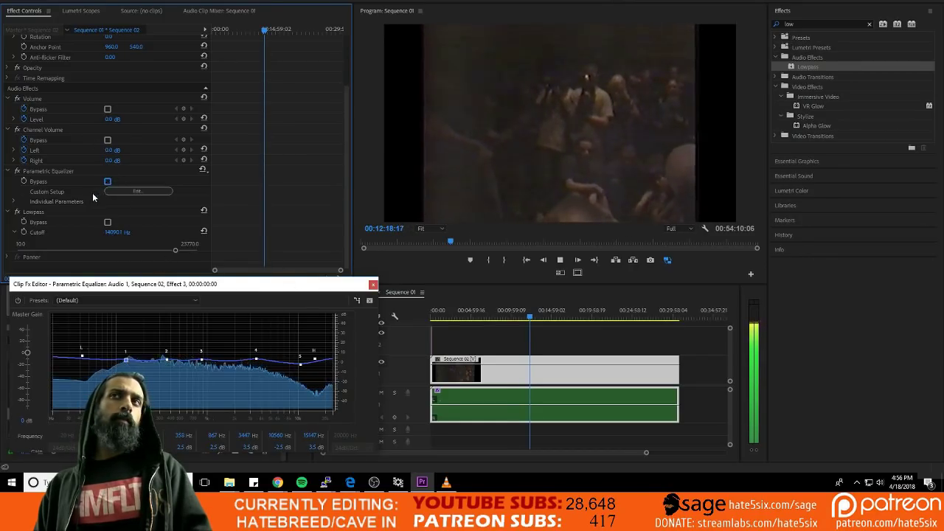
Search the effects for "compre" and add the Multiband Compressor to the Sequence 02 audio on A1
{"action": "double_click", "coordinate": [812, 28]}
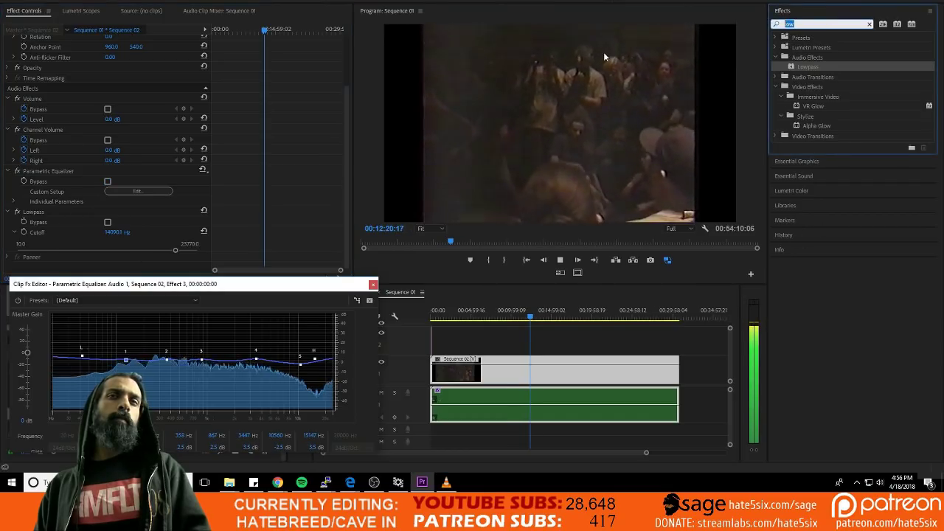
{"action": "type", "text": "compre"}
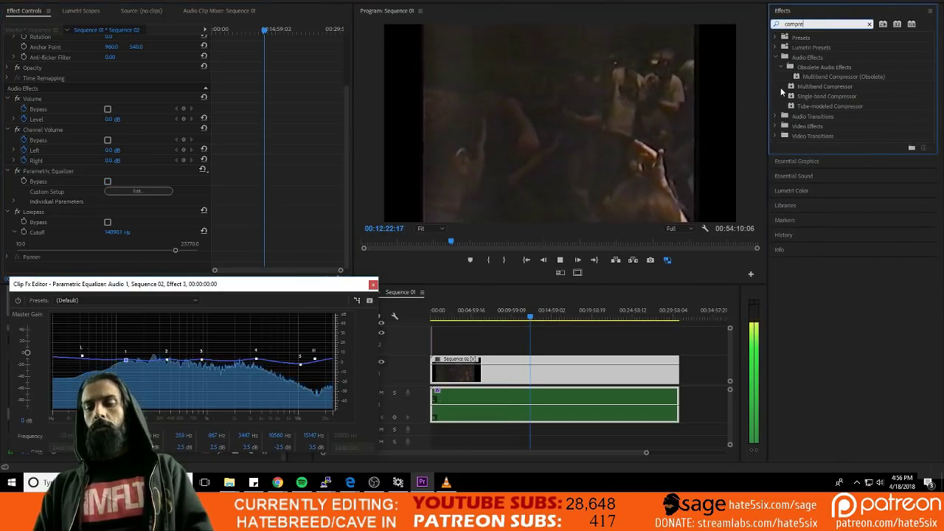
{"action": "left_click_drag", "start_coordinate": [781, 91], "coordinate": [601, 398]}
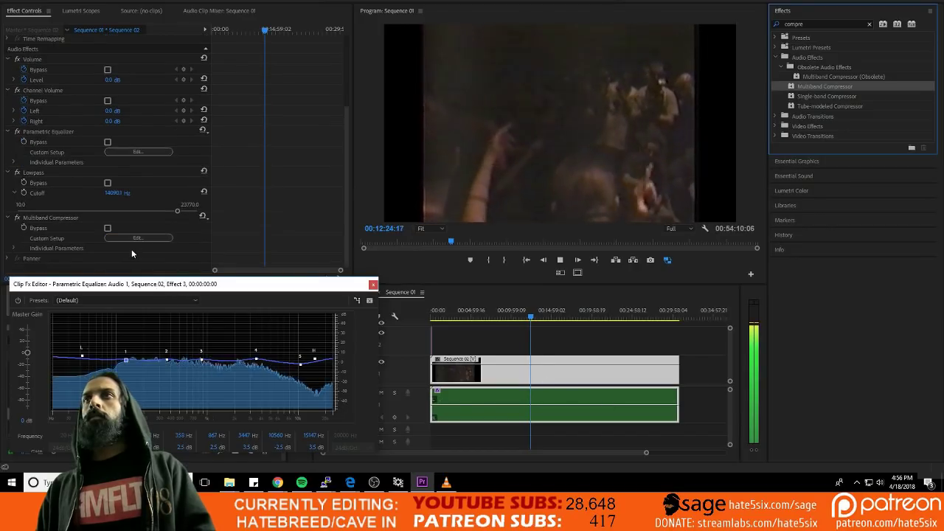
Open the Multiband Compressor's settings and apply the Classical Master preset
{"action": "left_click", "coordinate": [124, 237]}
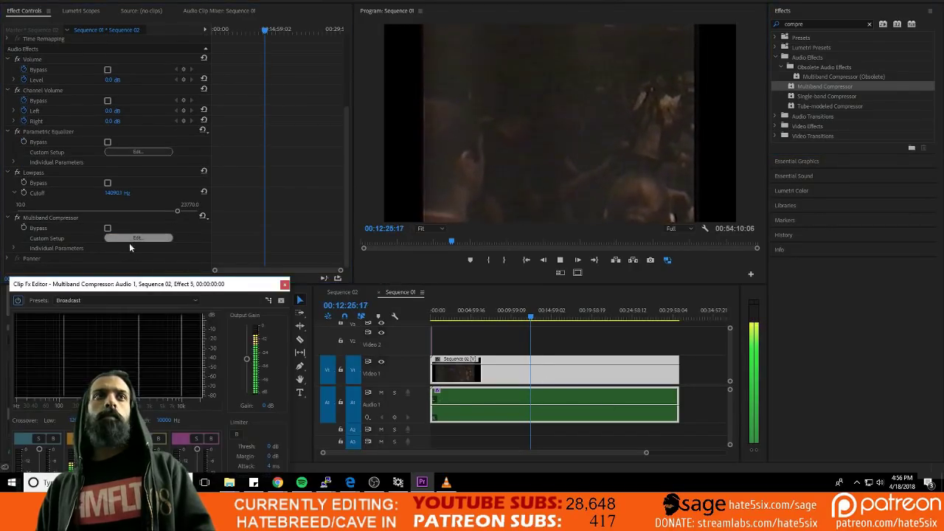
{"action": "left_click", "coordinate": [151, 300]}
{"action": "left_click", "coordinate": [127, 117]}
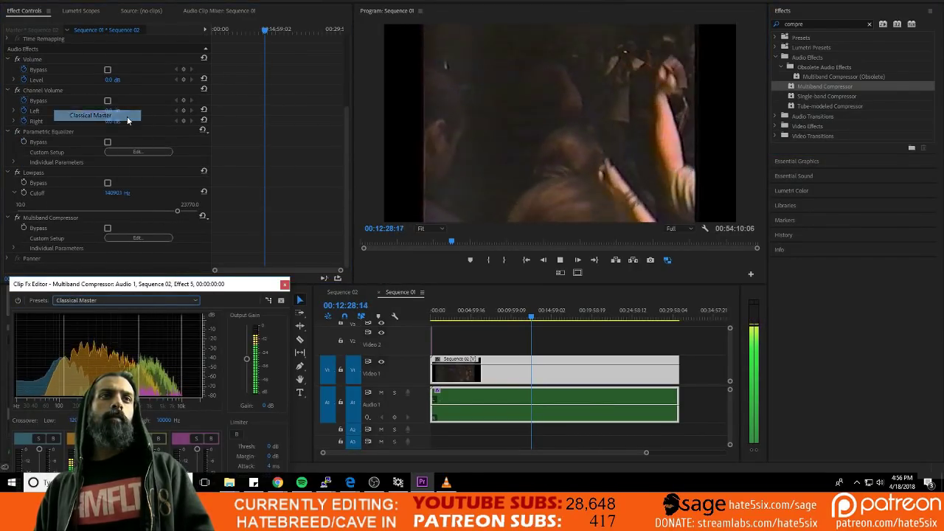
Try the Drums, Enhance Highs, Heavy Guitar and Hiss Reduction presets of the Multiband Compressor during playback
{"action": "key", "text": "Down"}
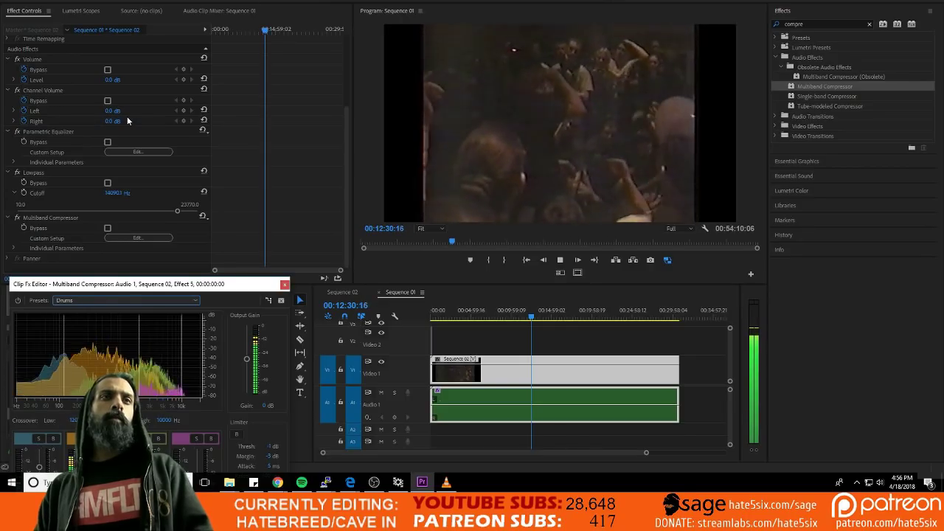
{"action": "key", "text": "Down"}
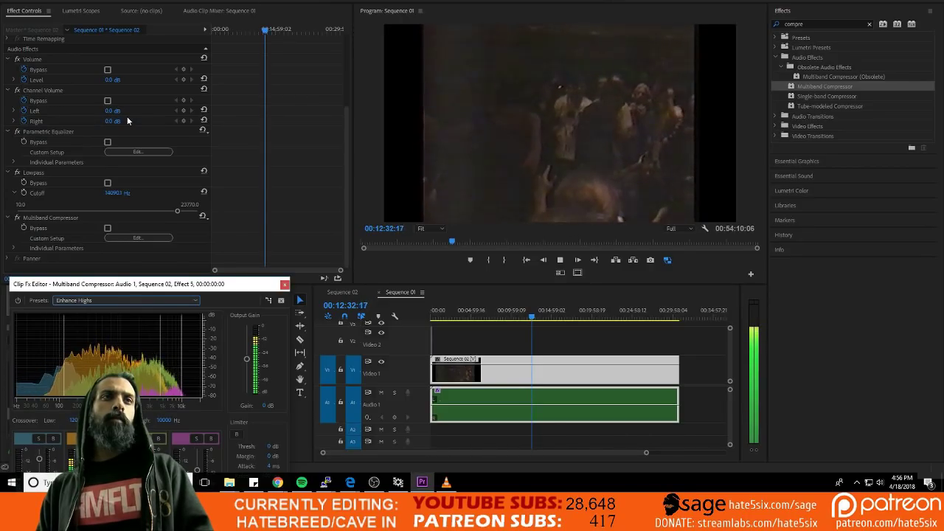
{"action": "key", "text": "Down"}
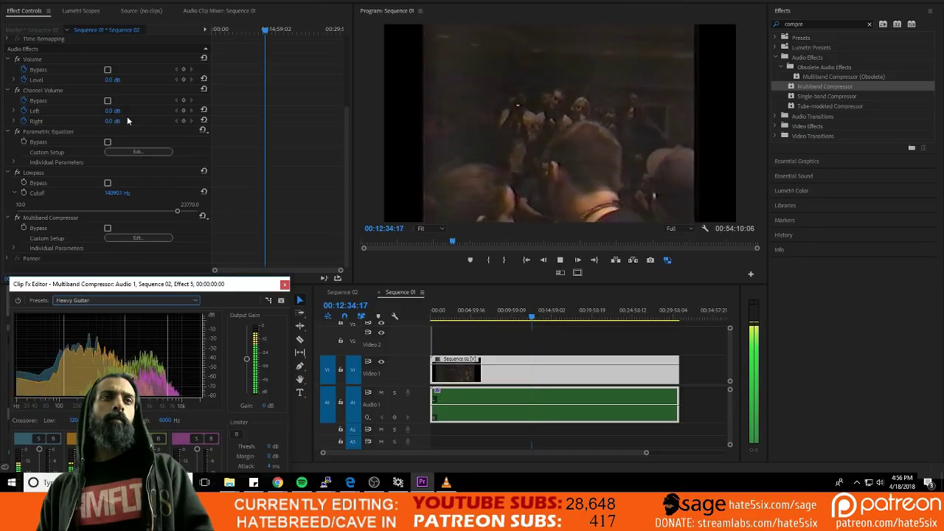
{"action": "key", "text": "Down"}
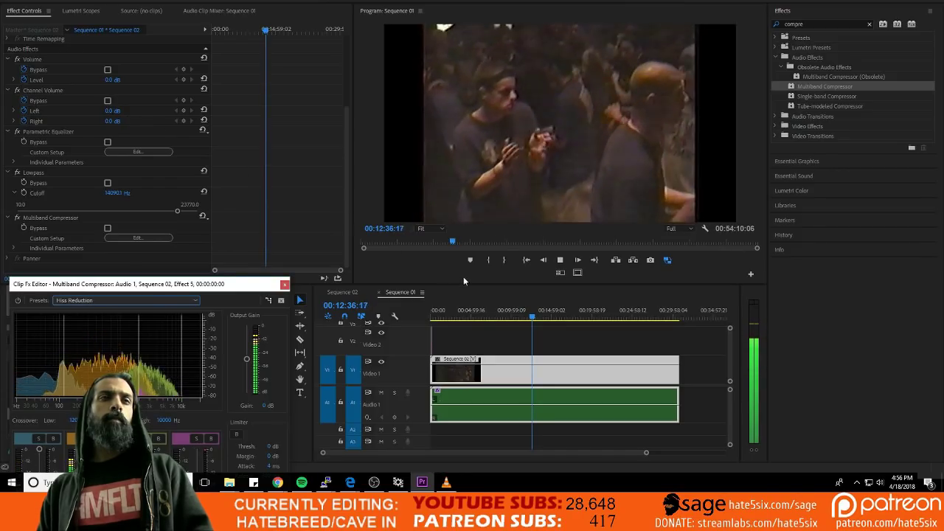
Play the sequence from about 21 minutes in and try further Multiband Compressor presets, including Internet Delivery, Raise Vocals and Full Reset
{"action": "left_click", "coordinate": [599, 310]}
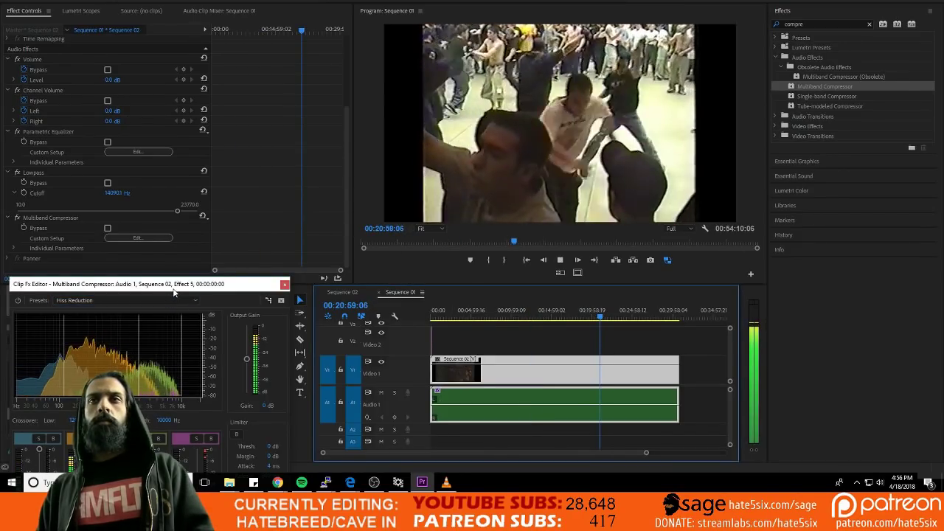
{"action": "left_click", "coordinate": [174, 293]}
{"action": "key", "text": "Down"}
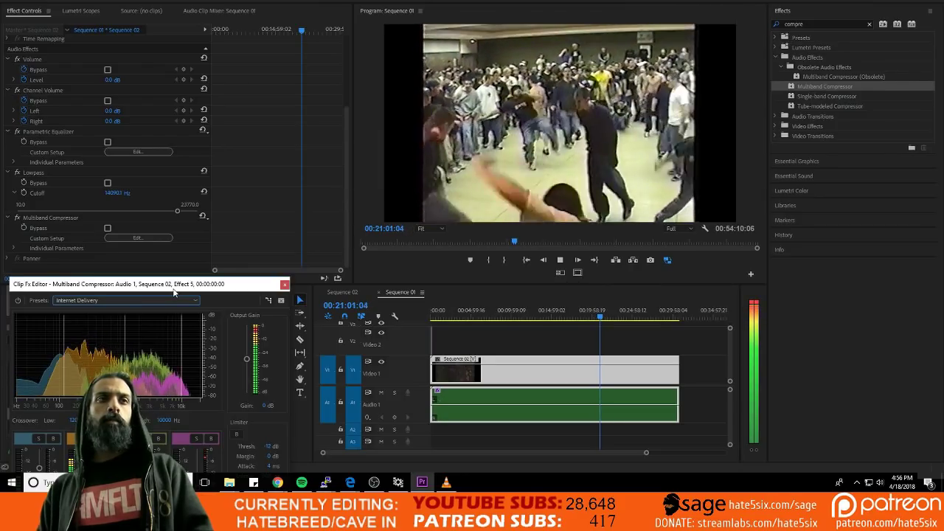
{"action": "key", "text": "Down"}
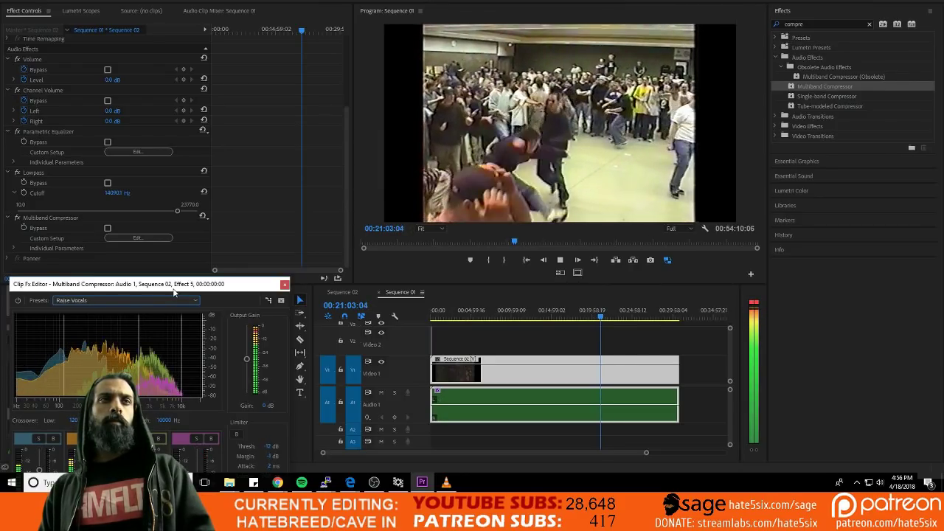
{"action": "key", "text": "Down"}
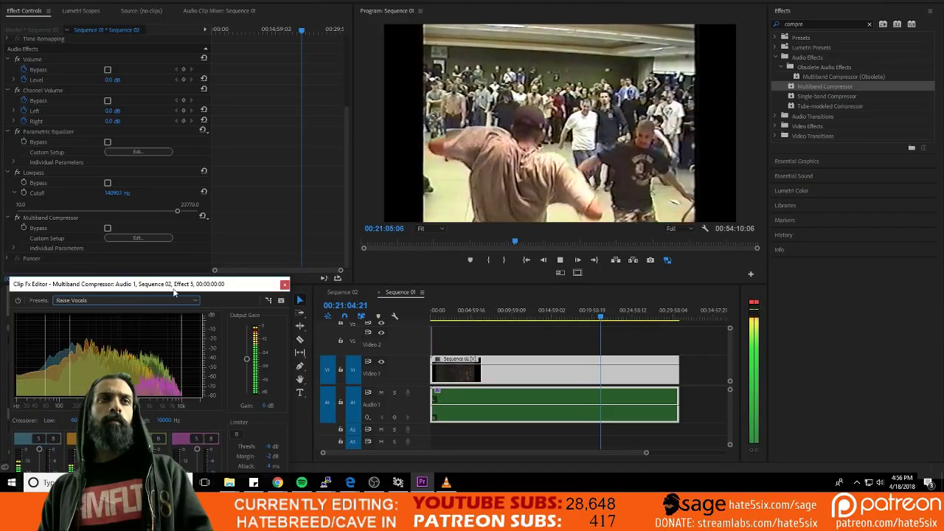
{"action": "key", "text": "Down"}
{"action": "key", "text": "Down"}
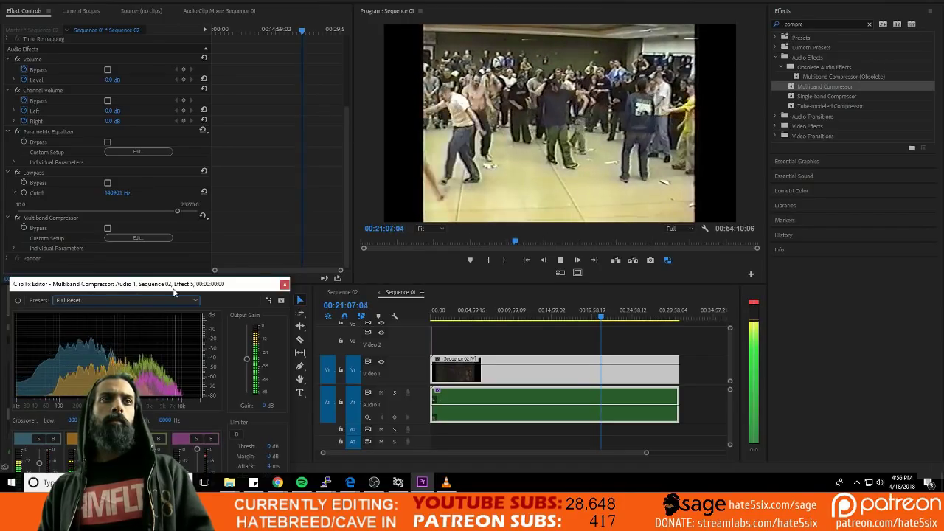
Set the Multiband Compressor back to the Classical Master preset and close its settings
{"action": "key", "text": "Down"}
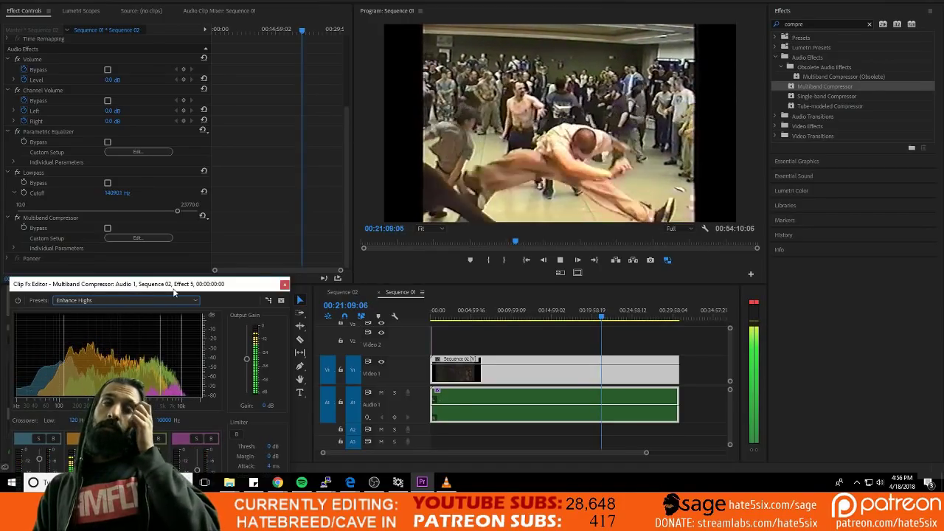
{"action": "key", "text": "Down"}
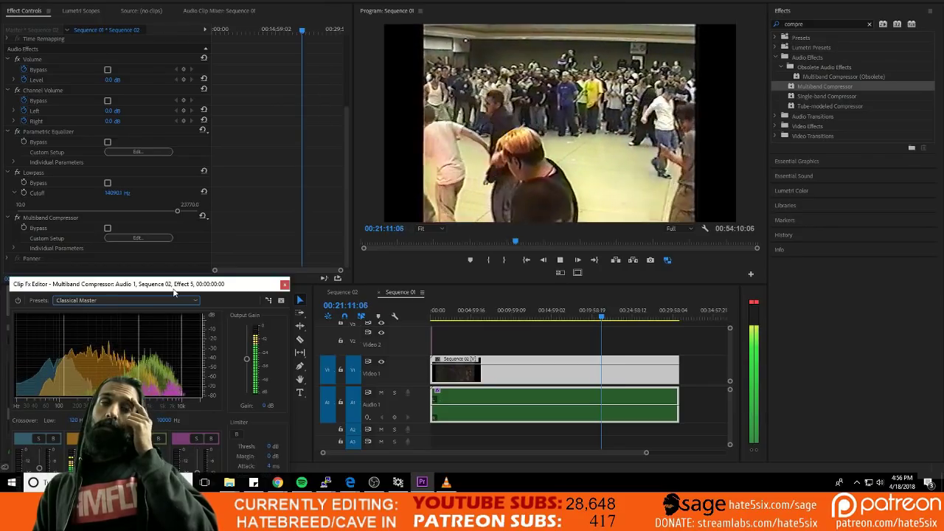
{"action": "key", "text": "Down"}
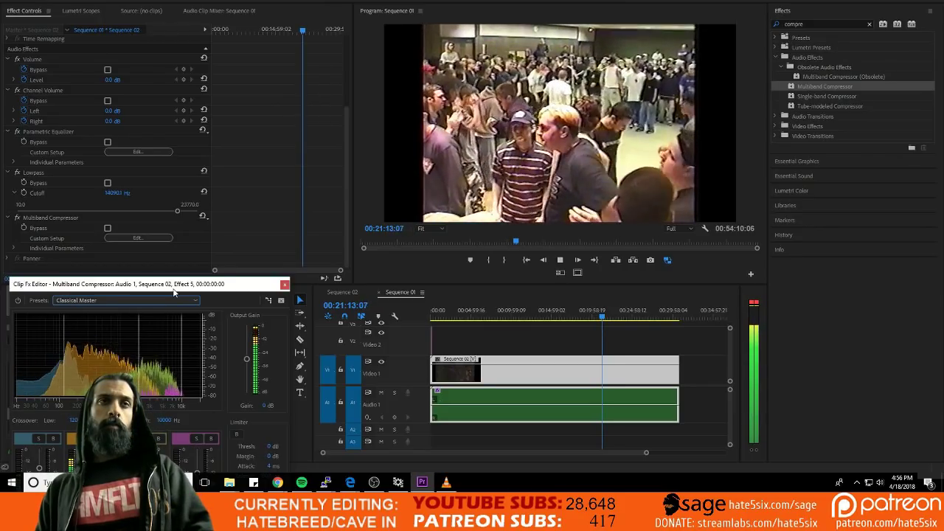
{"action": "left_click", "coordinate": [284, 284]}
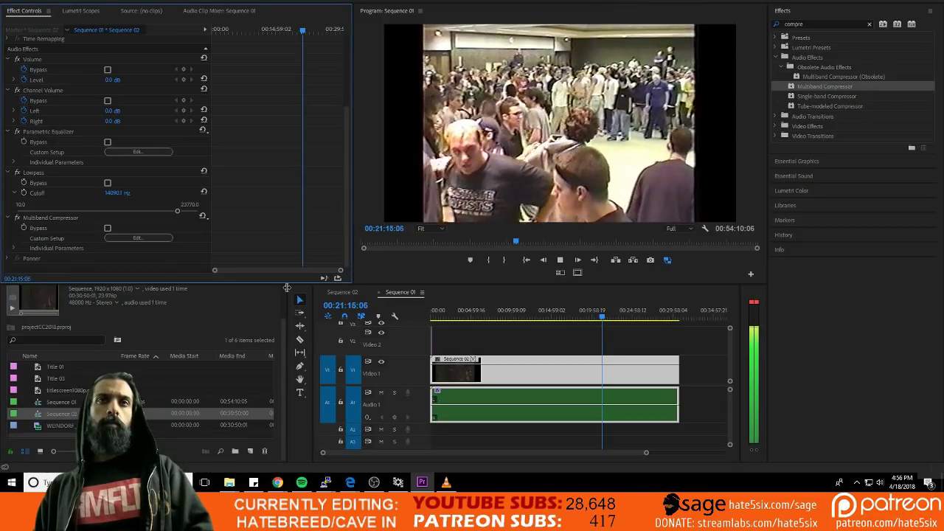
Play the sequence from about 5 minutes in and raise the Parametric Equalizer's master gain to about 8.9 dB
{"action": "left_click", "coordinate": [468, 314]}
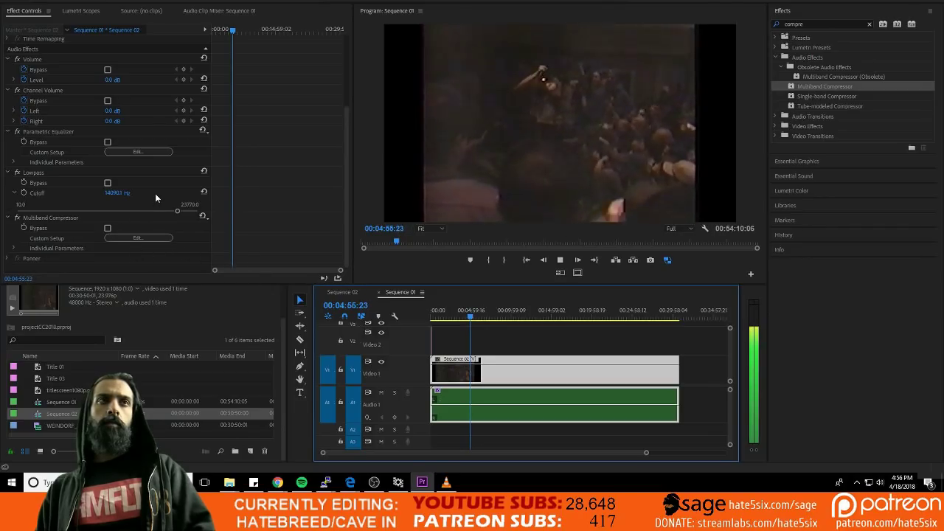
{"action": "key", "text": "XF86AudioLowerVolume"}
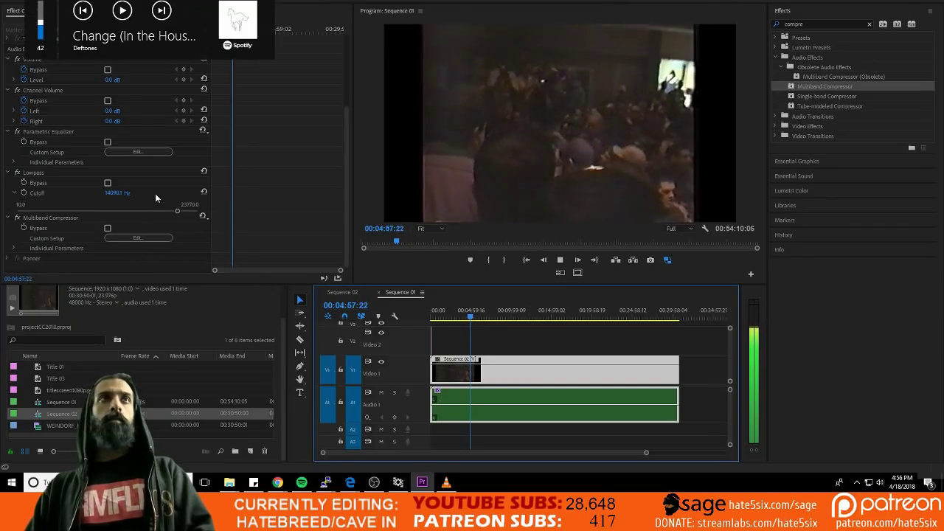
{"action": "left_click", "coordinate": [143, 152]}
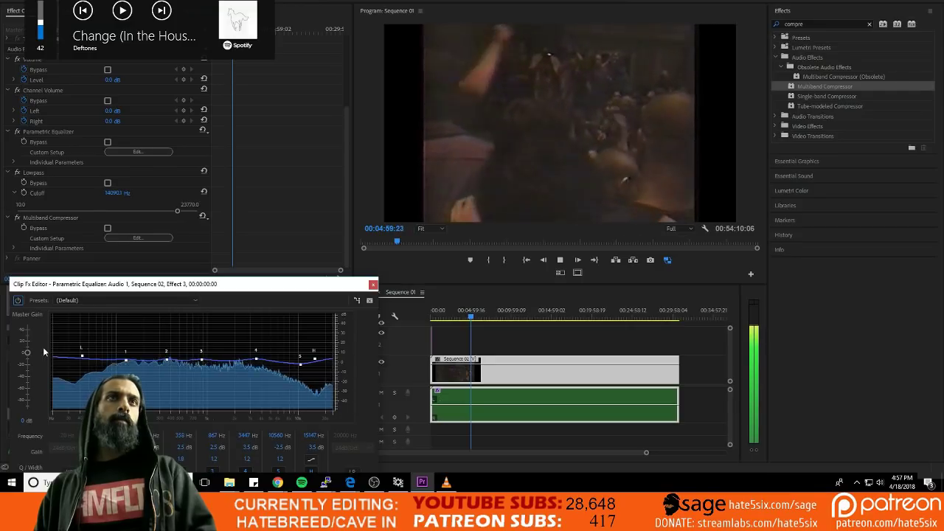
{"action": "left_click_drag", "start_coordinate": [28, 352], "coordinate": [29, 353]}
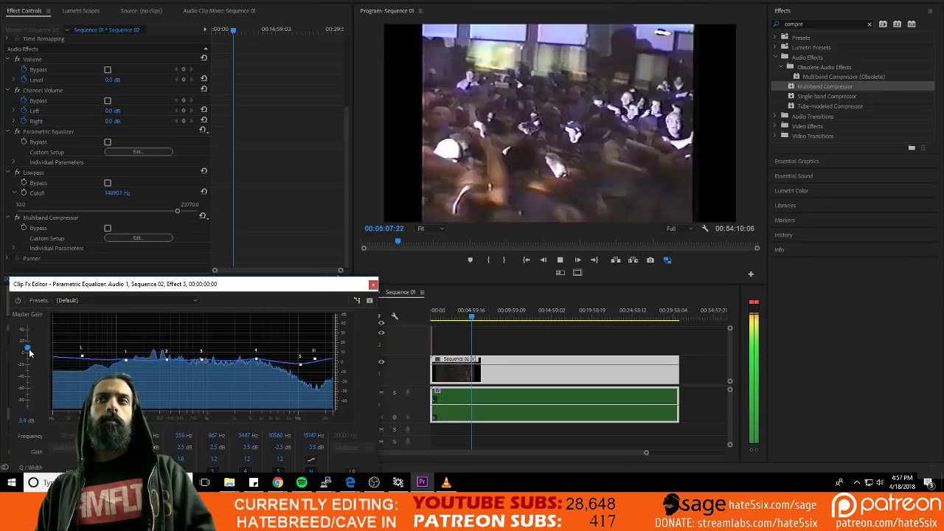
{"action": "left_click", "coordinate": [372, 284]}
Lower the system volume, check the sequence at about 12 minutes in and save the project
{"action": "key", "text": "XF86AudioLowerVolume"}
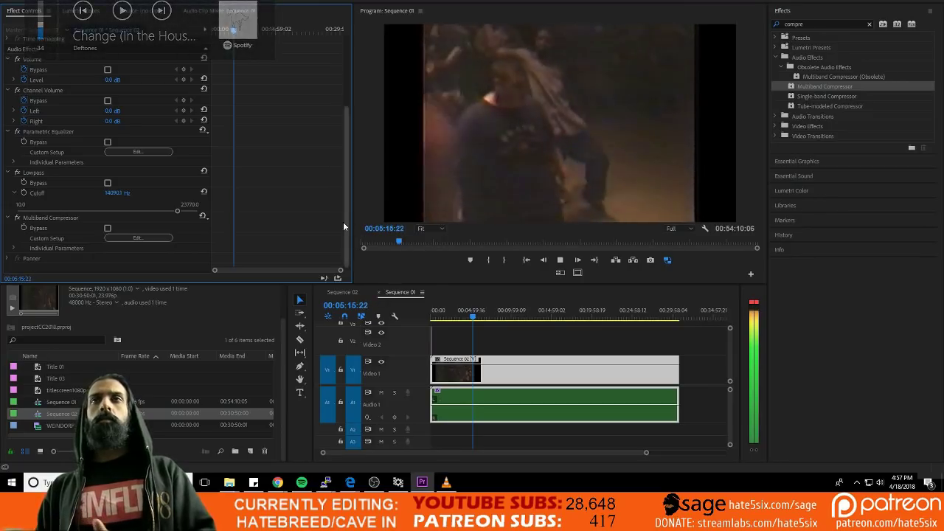
{"action": "left_click", "coordinate": [530, 309]}
{"action": "key", "text": "ctrl+s"}
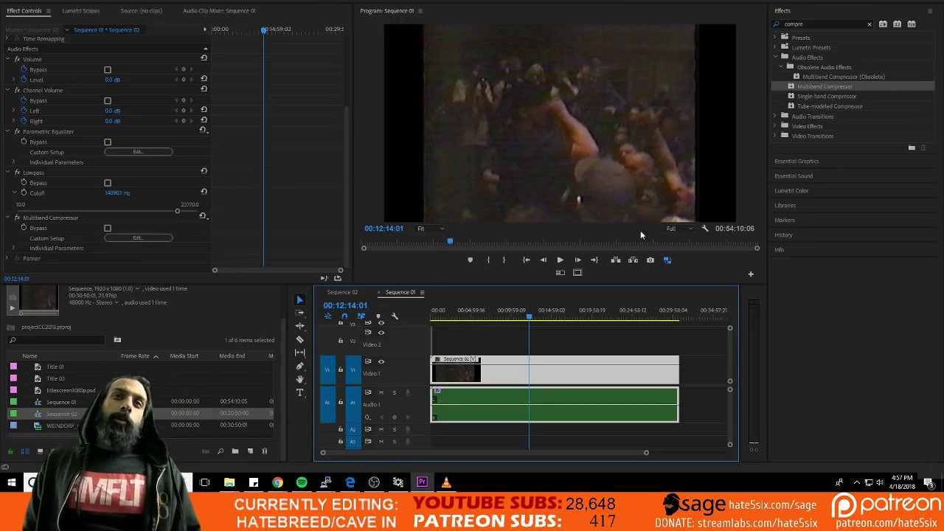
Search the effects for "rgb" and add RGB Curves to the Sequence 02 video on V1
{"action": "left_click", "coordinate": [832, 24]}
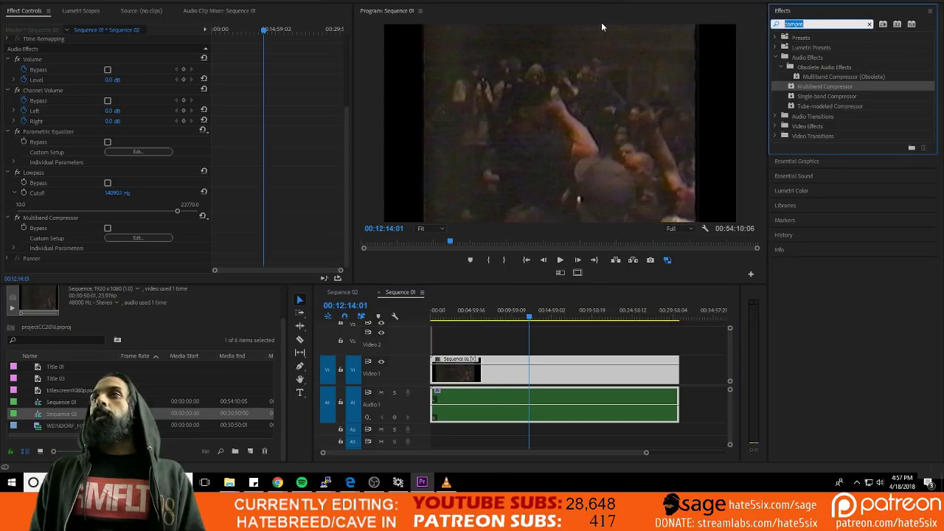
{"action": "key", "text": "BackSpace"}
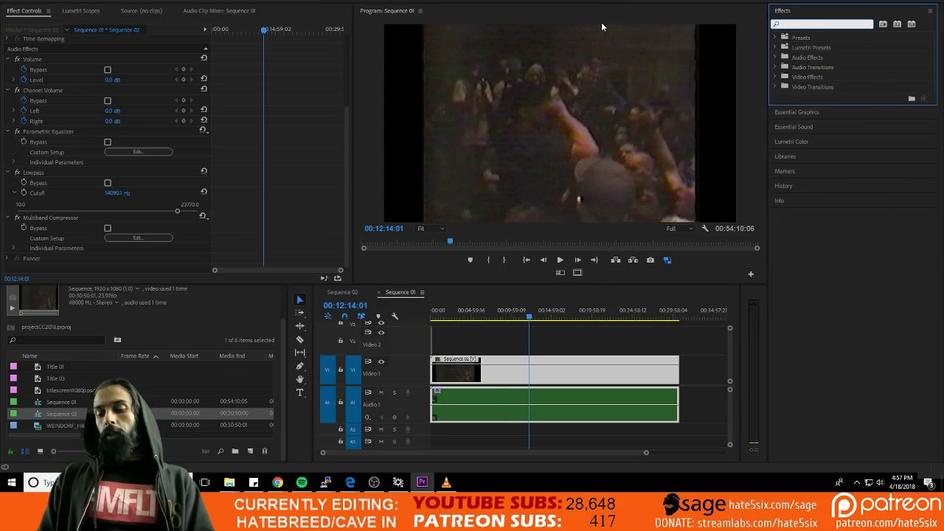
{"action": "type", "text": "rgb"}
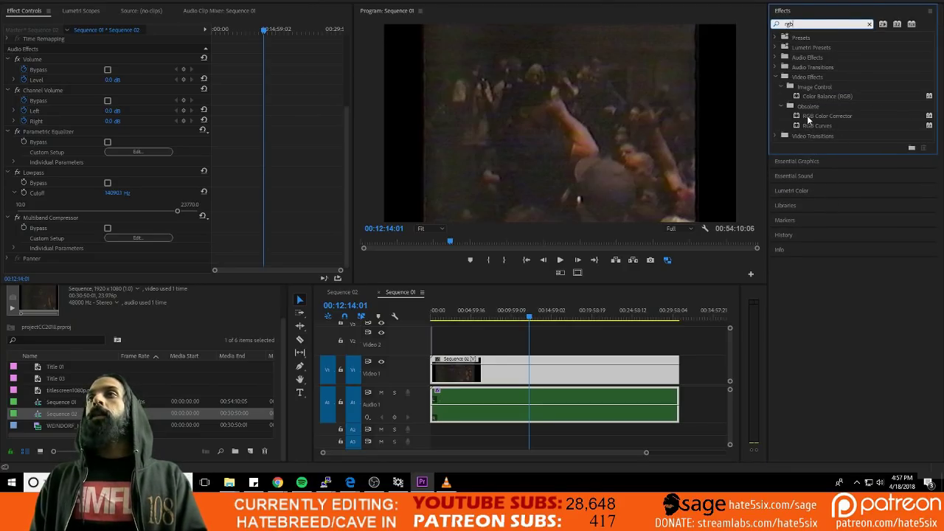
{"action": "left_click", "coordinate": [799, 125]}
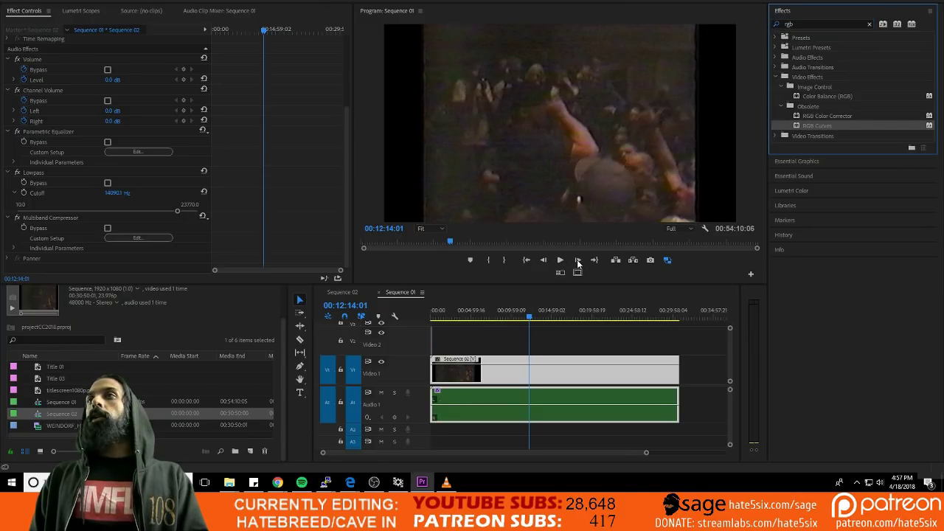
{"action": "left_click_drag", "start_coordinate": [604, 282], "coordinate": [579, 374]}
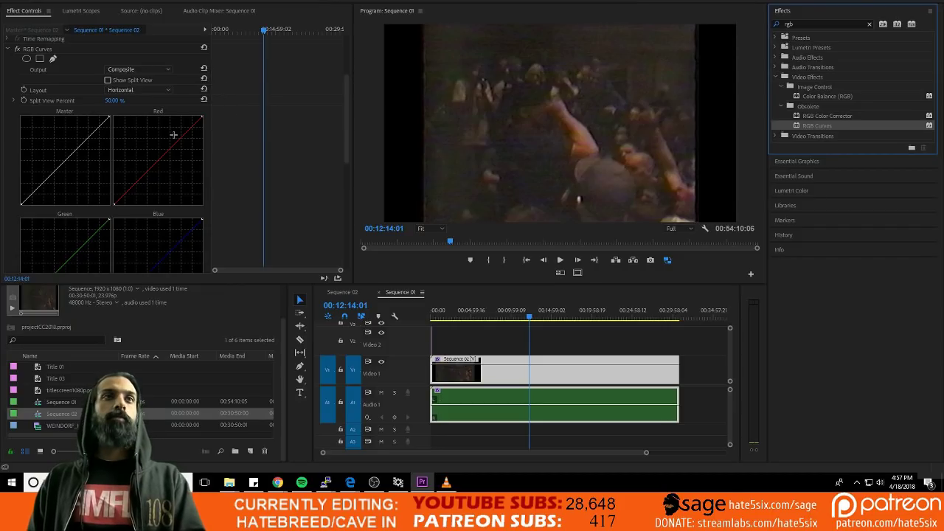
Mute the Audio 1 track and raise the midtones of the red curve slightly in RGB Curves
{"action": "left_click_drag", "start_coordinate": [350, 133], "coordinate": [332, 174]}
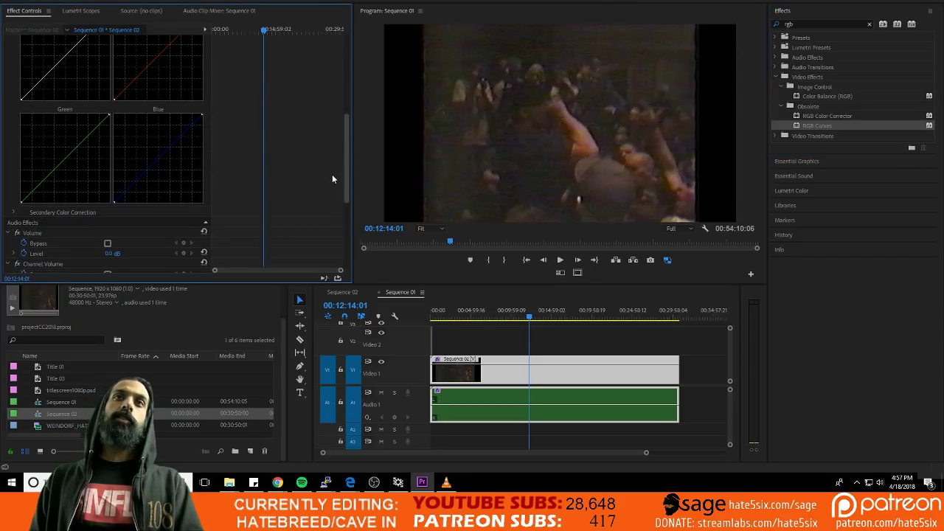
{"action": "left_click", "coordinate": [380, 393]}
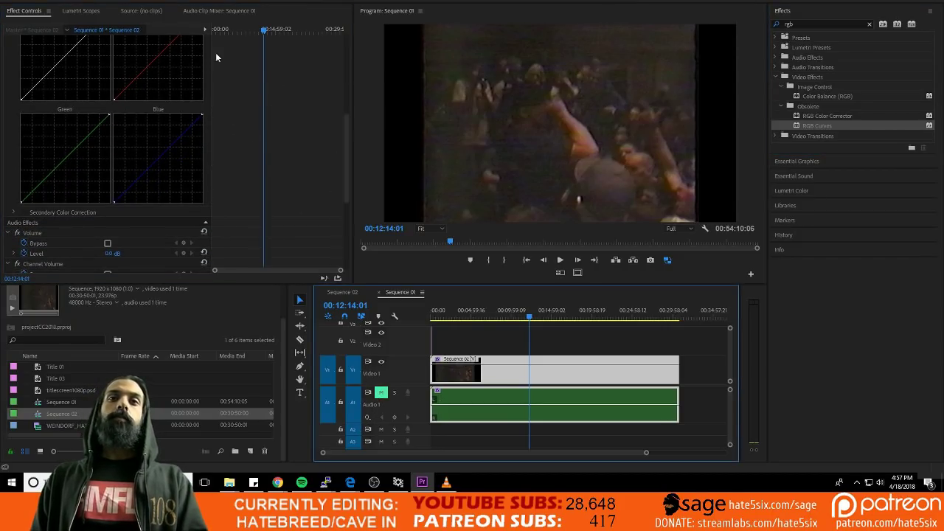
{"action": "scroll", "coordinate": [200, 98], "scroll_direction": "up", "scroll_amount": 1}
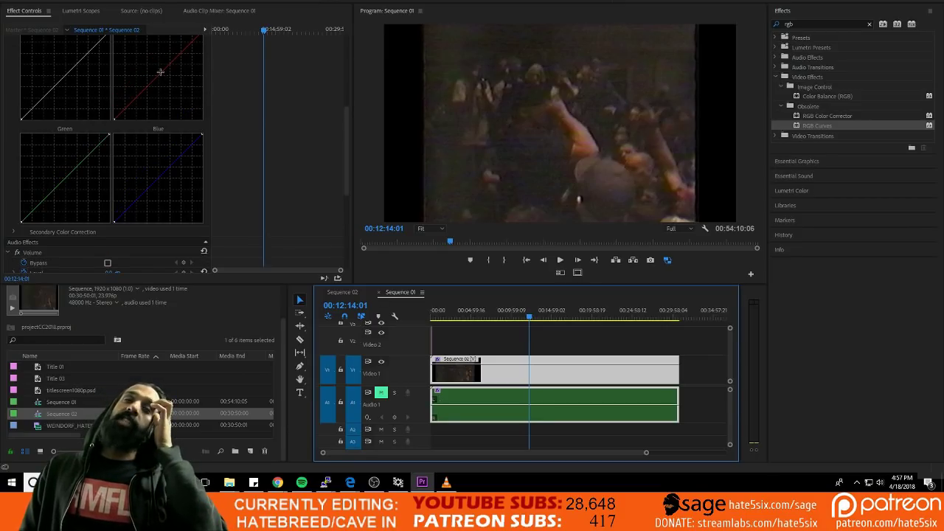
{"action": "mouse_move", "coordinate": [160, 72]}
{"action": "left_mouse_down"}
{"action": "mouse_move", "coordinate": [151, 68]}
{"action": "mouse_move", "coordinate": [158, 84]}
{"action": "mouse_move", "coordinate": [142, 68]}
{"action": "mouse_move", "coordinate": [168, 88]}
{"action": "mouse_move", "coordinate": [139, 62]}
{"action": "mouse_move", "coordinate": [182, 105]}
{"action": "mouse_move", "coordinate": [168, 87]}
{"action": "mouse_move", "coordinate": [159, 92]}
{"action": "mouse_move", "coordinate": [156, 75]}
{"action": "left_mouse_up"}
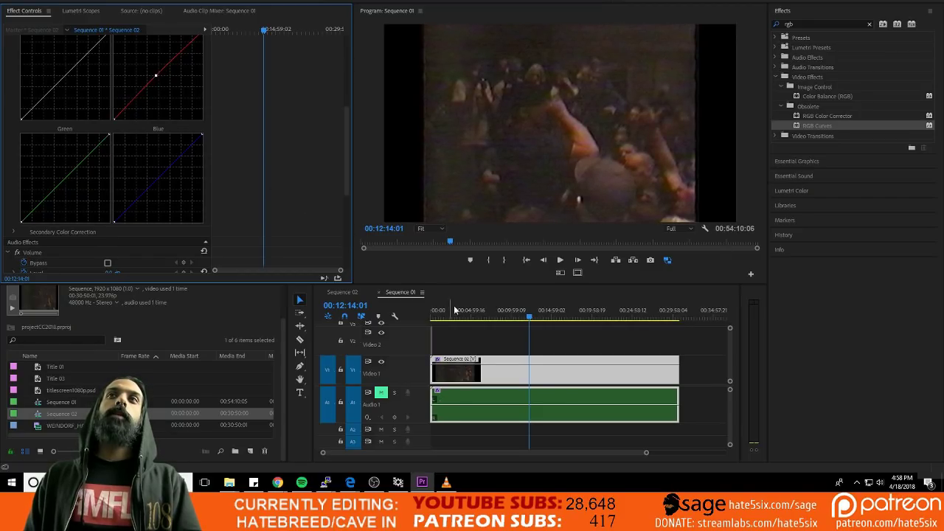
Use a frame at about 5:54 to raise the midtones of the green and blue curves slightly in RGB Curves
{"action": "left_click", "coordinate": [478, 312]}
{"action": "key", "text": "space"}
{"action": "key", "text": "space"}
{"action": "scroll", "coordinate": [175, 124], "scroll_direction": "up", "scroll_amount": 2}
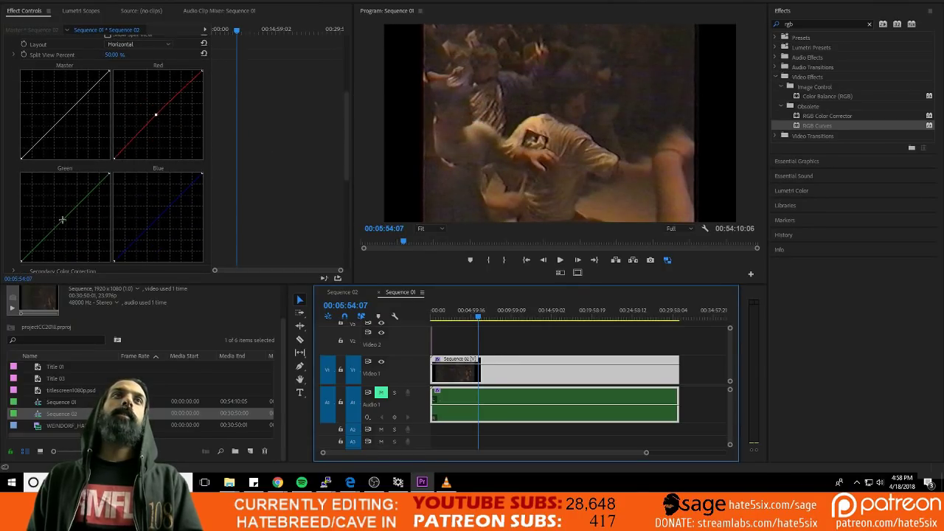
{"action": "left_click_drag", "start_coordinate": [62, 221], "coordinate": [62, 218]}
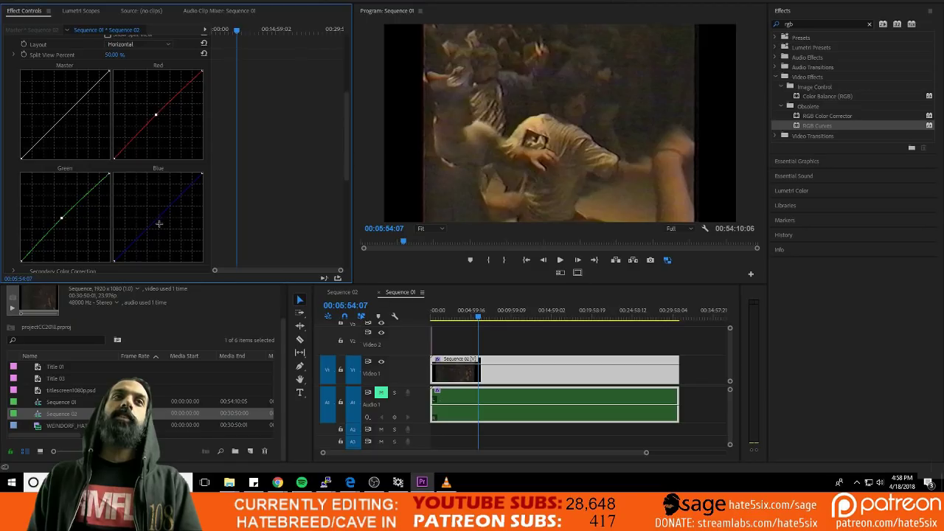
{"action": "mouse_move", "coordinate": [163, 224]}
{"action": "left_mouse_down"}
{"action": "mouse_move", "coordinate": [146, 207]}
{"action": "mouse_move", "coordinate": [159, 221]}
{"action": "left_mouse_up"}
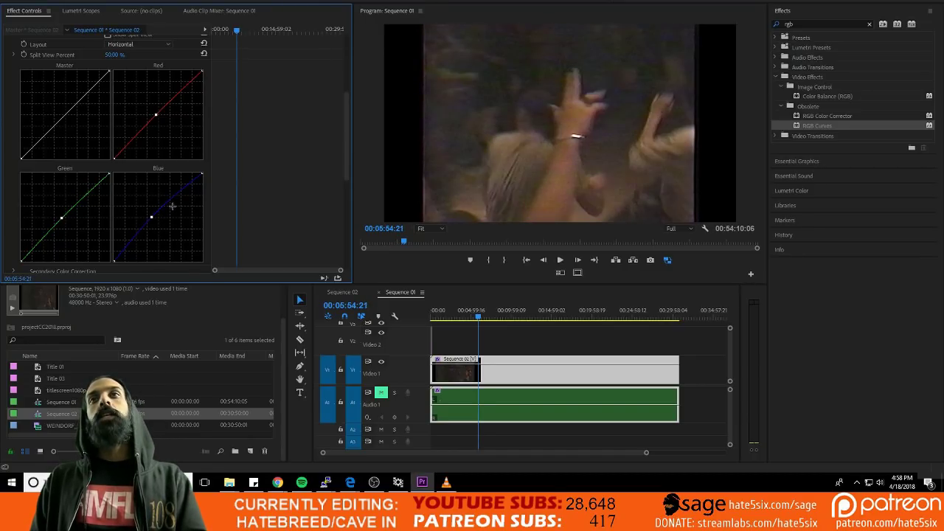
Compare the picture with RGB Curves off and on, and play the sequence from about 13 minutes in
{"action": "scroll", "coordinate": [122, 141], "scroll_direction": "up", "scroll_amount": 5}
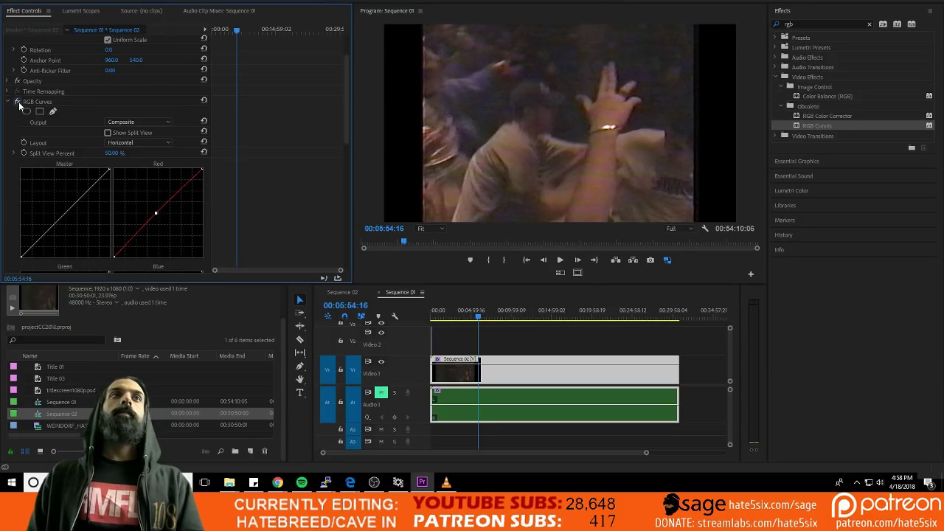
{"action": "left_click", "coordinate": [19, 104]}
{"action": "left_click", "coordinate": [19, 104]}
{"action": "left_click", "coordinate": [19, 104]}
{"action": "left_click", "coordinate": [19, 104]}
{"action": "left_click", "coordinate": [20, 104]}
{"action": "left_click", "coordinate": [20, 104]}
{"action": "left_click", "coordinate": [19, 103]}
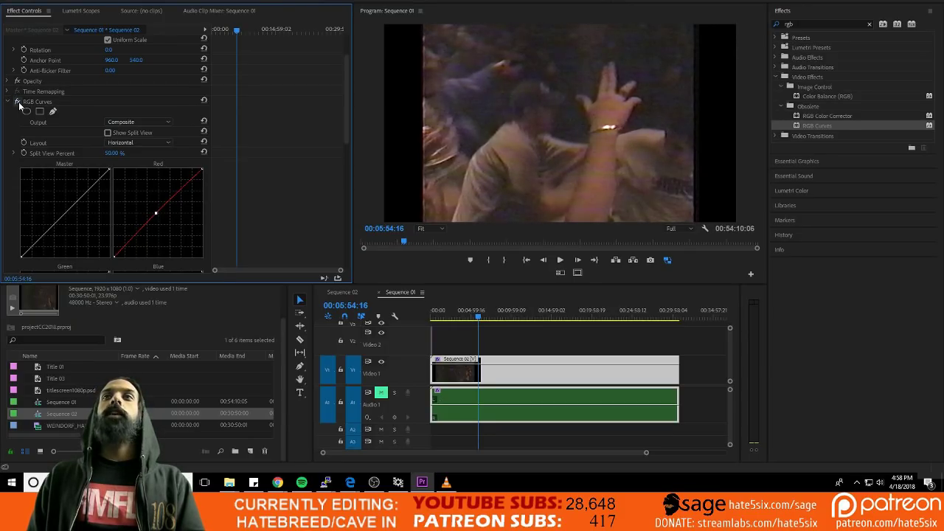
{"action": "left_click", "coordinate": [19, 104]}
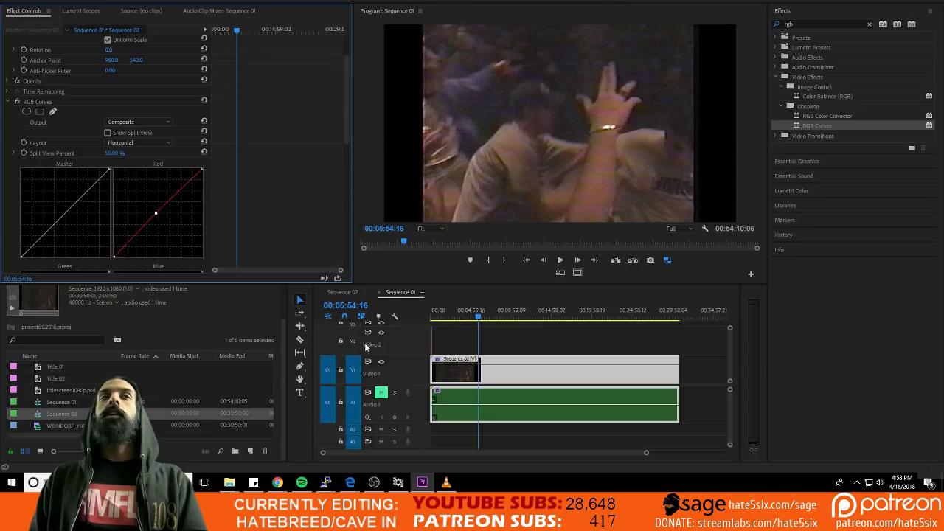
{"action": "left_click", "coordinate": [536, 316]}
{"action": "key", "text": "space"}
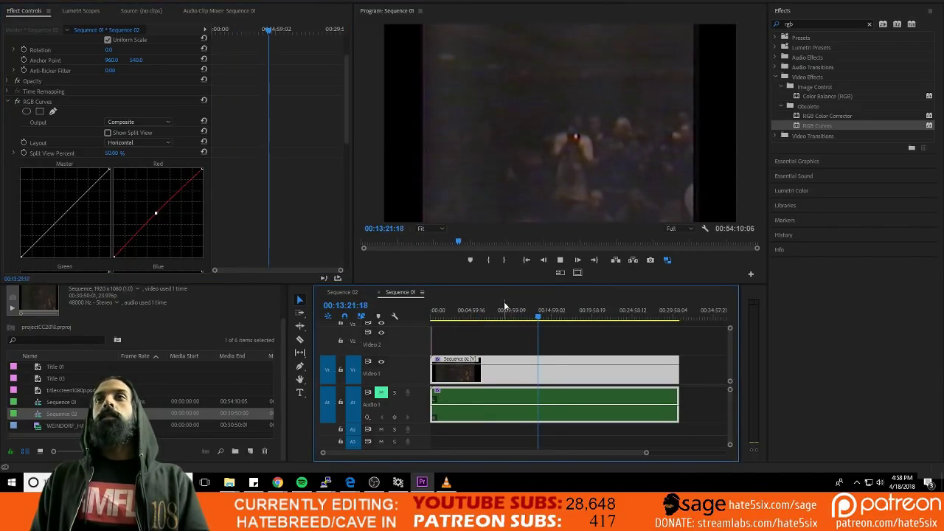
Stop playback, save the project, and find the Sharpen effect with "sharpe" to add it to the Sequence 02 video on V1
{"action": "key", "text": "space"}
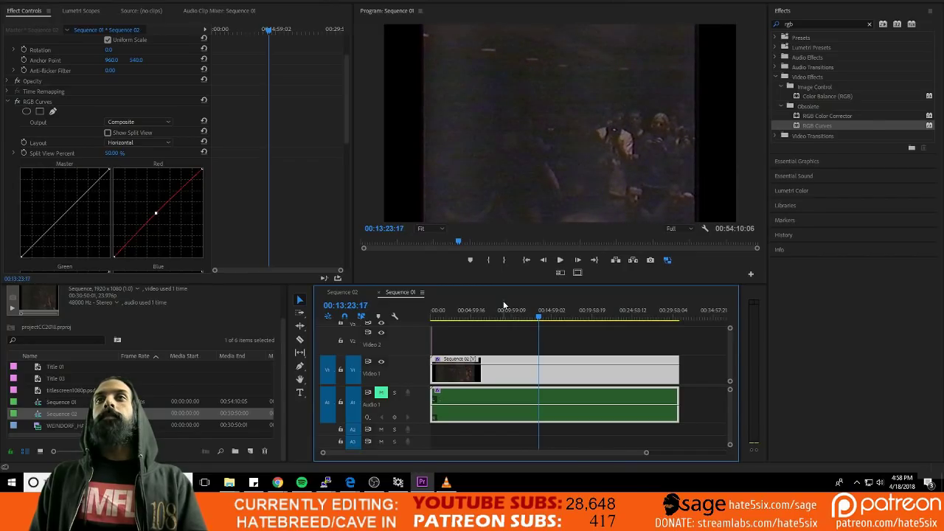
{"action": "key", "text": "ctrl+s"}
{"action": "left_click", "coordinate": [825, 24]}
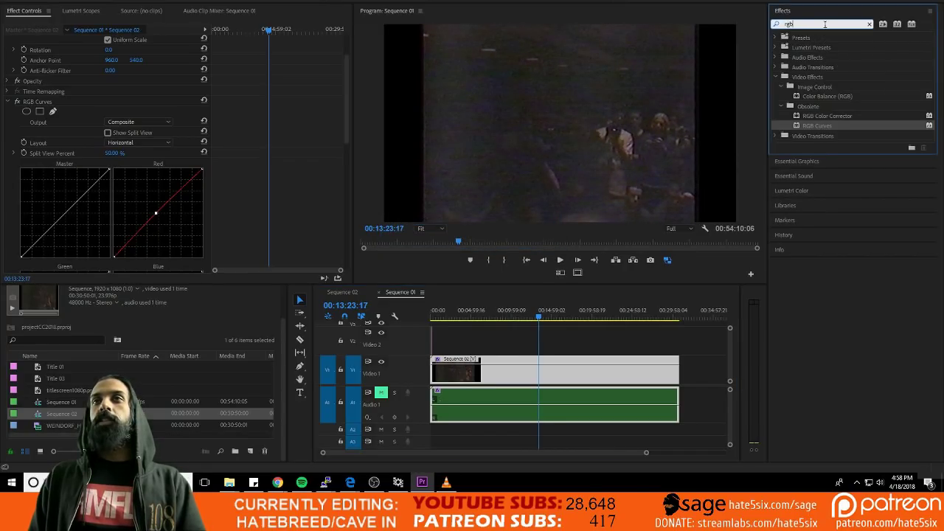
{"action": "type", "text": "sharpe"}
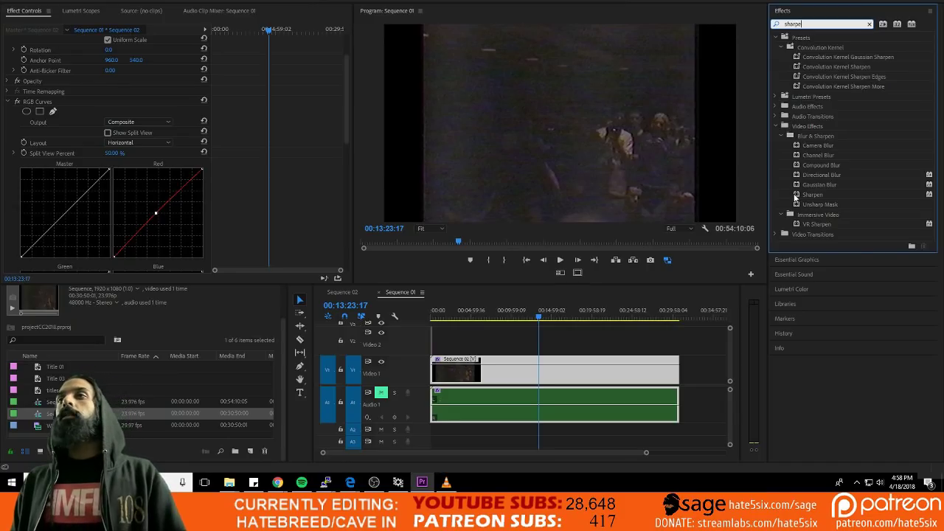
{"action": "left_click_drag", "start_coordinate": [794, 198], "coordinate": [506, 373]}
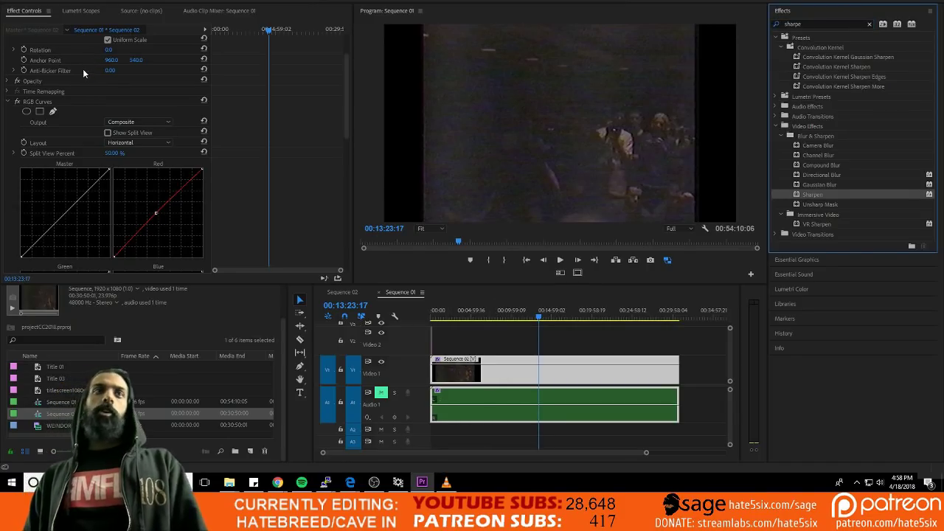
Collapse the RGB Curves settings and try Sharpen Amounts up to 100 while playing the dark footage from about 13:23
{"action": "left_click", "coordinate": [6, 102]}
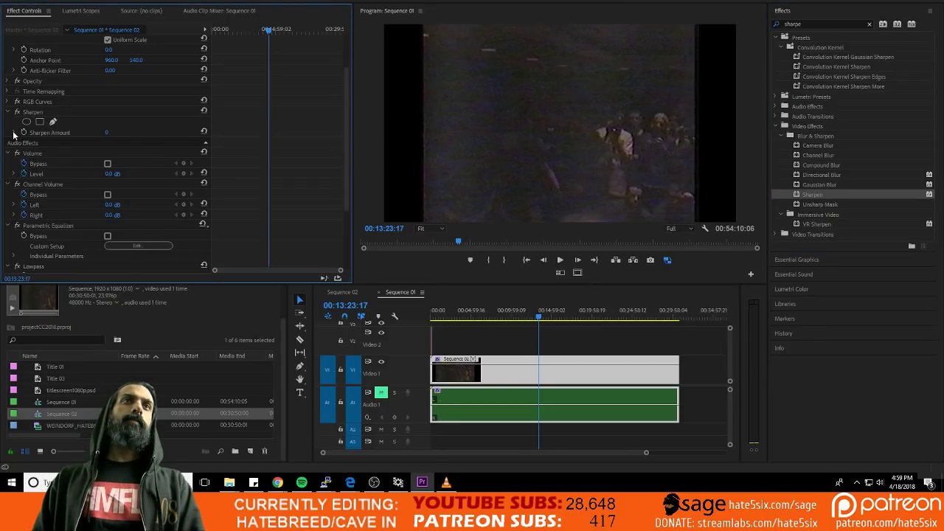
{"action": "left_click", "coordinate": [13, 133]}
{"action": "left_click_drag", "start_coordinate": [17, 150], "coordinate": [130, 155]}
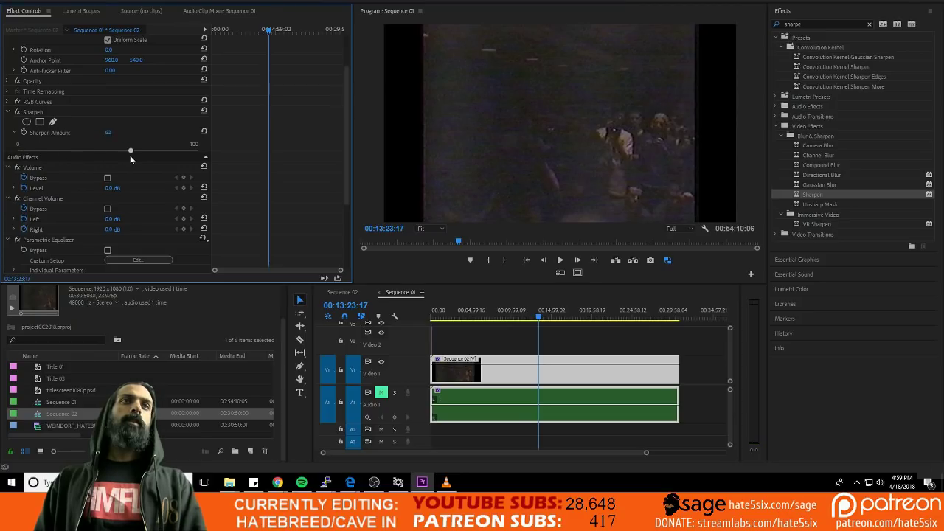
{"action": "key", "text": "space"}
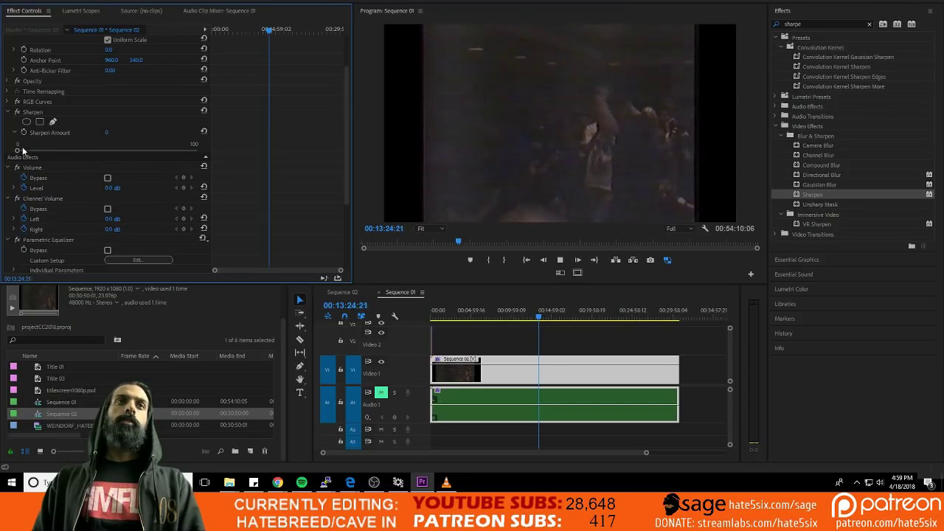
{"action": "left_click_drag", "start_coordinate": [18, 152], "coordinate": [249, 159]}
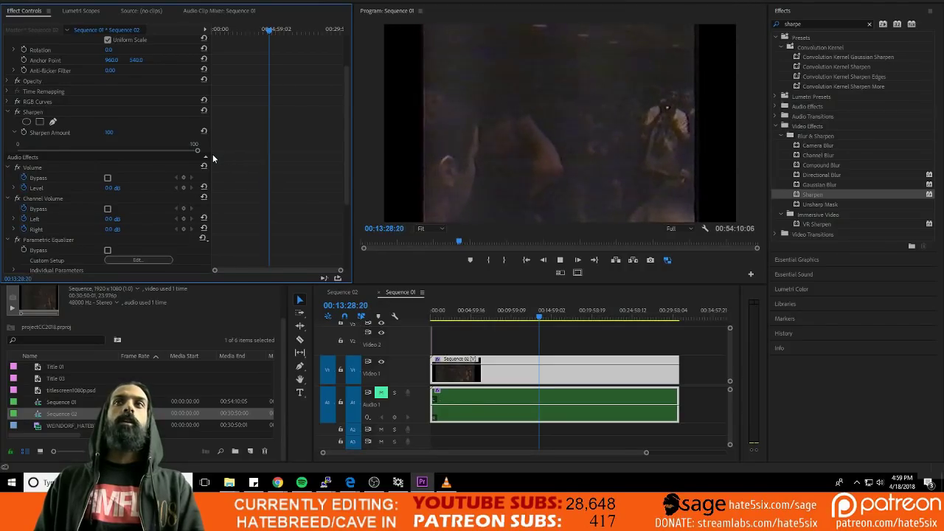
{"action": "key", "text": "space"}
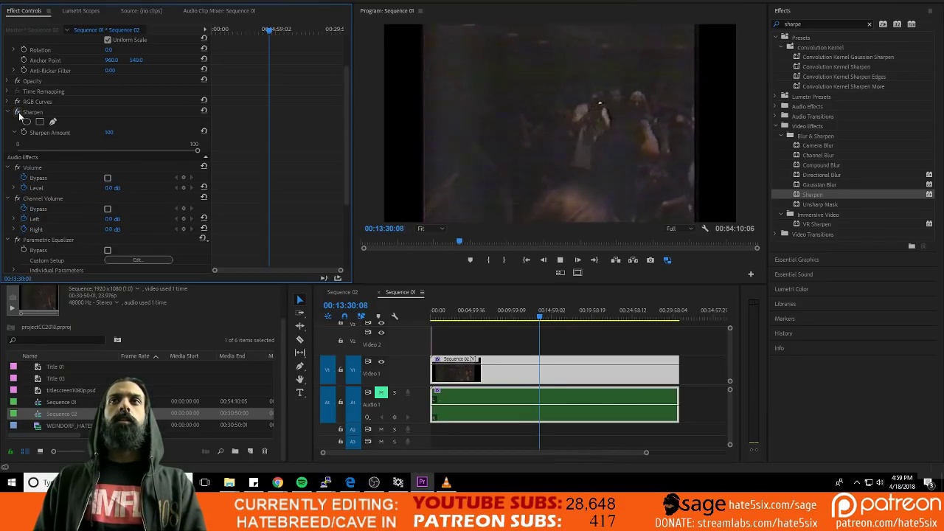
{"action": "key", "text": "space"}
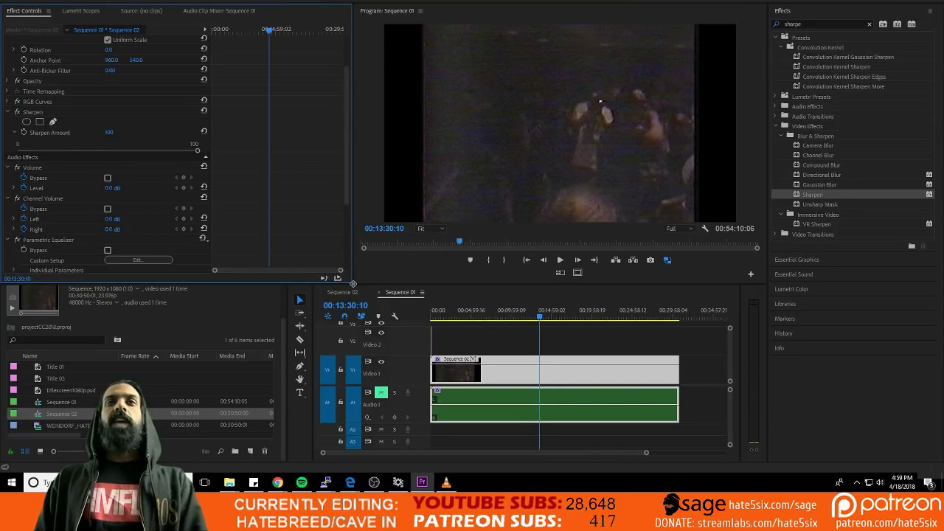
Play the brighter footage at about 29 minutes while trying lower Sharpen Amounts, and return the amount to 0
{"action": "left_click", "coordinate": [669, 318]}
{"action": "left_click_drag", "start_coordinate": [669, 319], "coordinate": [664, 319]}
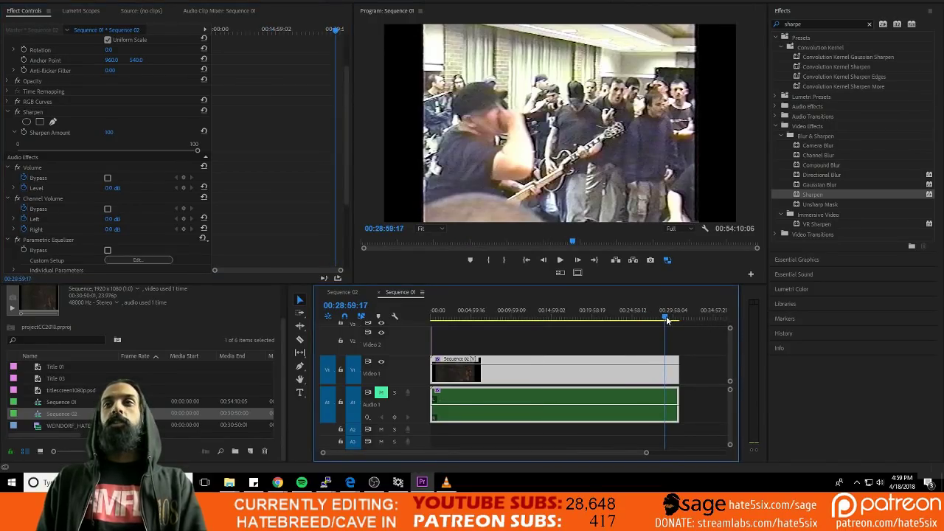
{"action": "key", "text": "space"}
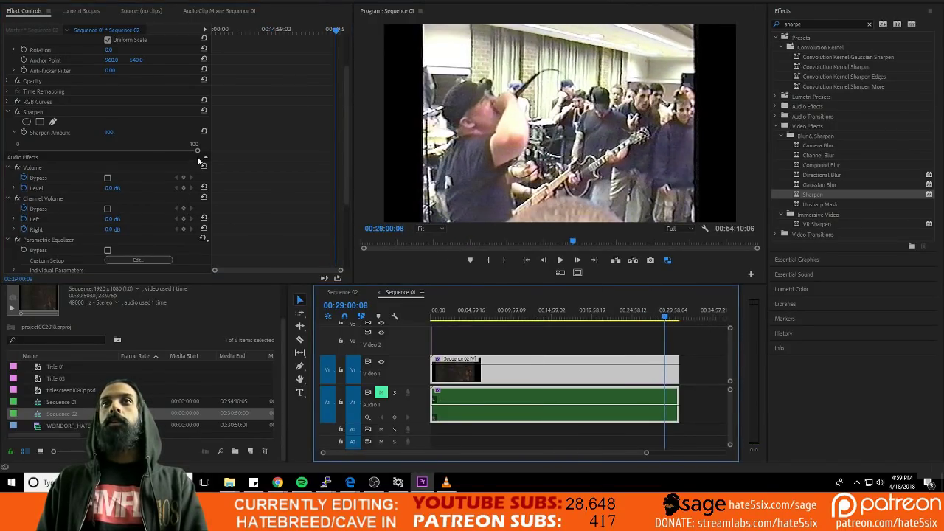
{"action": "left_click_drag", "start_coordinate": [198, 152], "coordinate": [175, 147]}
{"action": "key", "text": "space"}
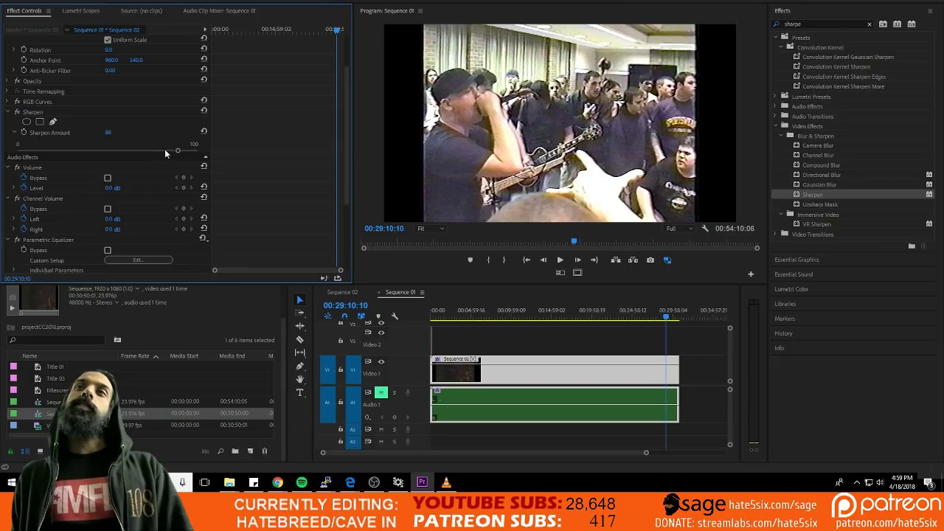
{"action": "left_click_drag", "start_coordinate": [197, 151], "coordinate": [109, 147]}
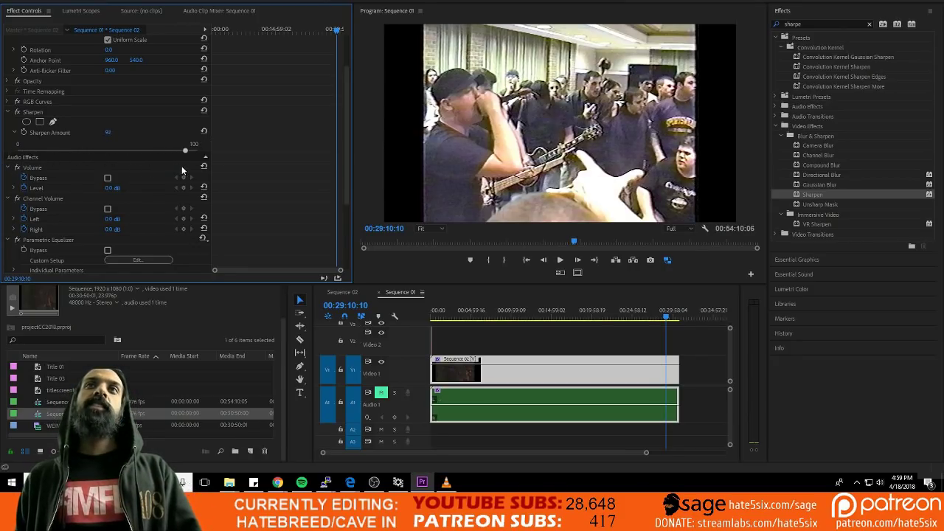
{"action": "left_click_drag", "start_coordinate": [182, 170], "coordinate": [3, 165]}
Judge the sharpening on the singer's face at 29:10:10 and set the Sharpen Amount to 20
{"action": "left_click", "coordinate": [432, 233]}
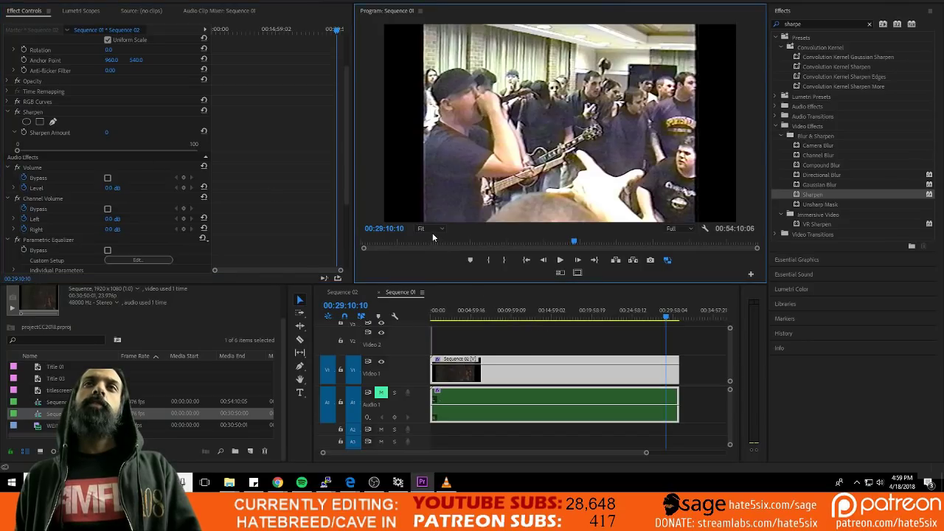
{"action": "left_click", "coordinate": [432, 233]}
{"action": "left_click", "coordinate": [444, 319]}
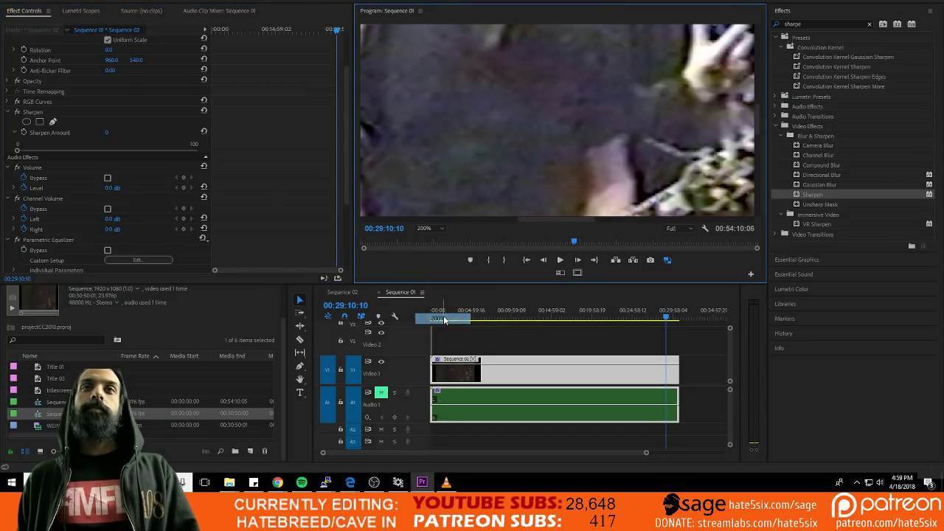
{"action": "left_click_drag", "start_coordinate": [760, 134], "coordinate": [751, 115]}
{"action": "left_click_drag", "start_coordinate": [554, 218], "coordinate": [498, 226]}
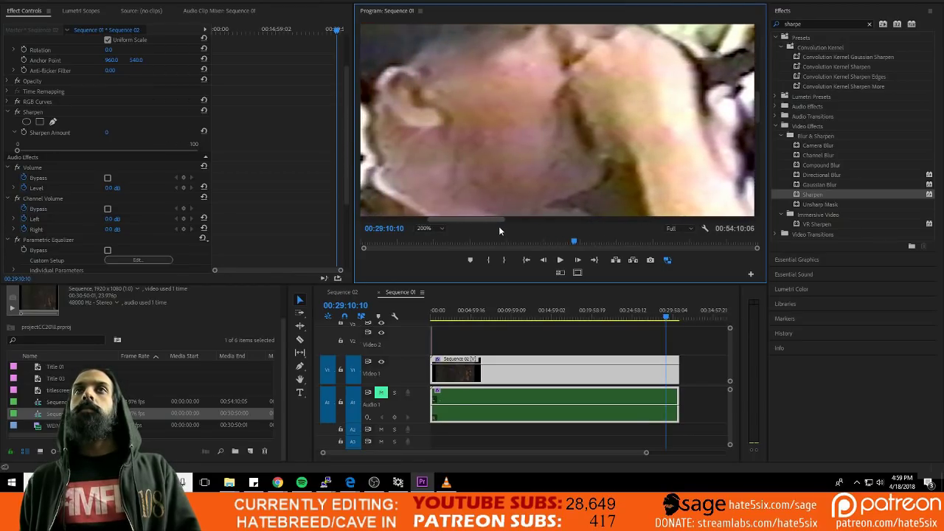
{"action": "left_click_drag", "start_coordinate": [755, 112], "coordinate": [756, 103]}
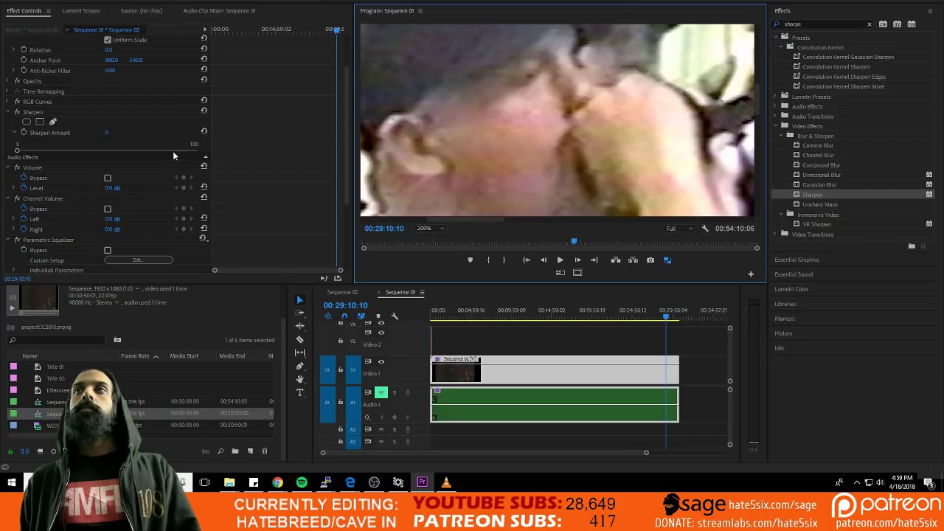
{"action": "mouse_move", "coordinate": [17, 150]}
{"action": "left_mouse_down"}
{"action": "mouse_move", "coordinate": [123, 149]}
{"action": "mouse_move", "coordinate": [1, 159]}
{"action": "left_mouse_up"}
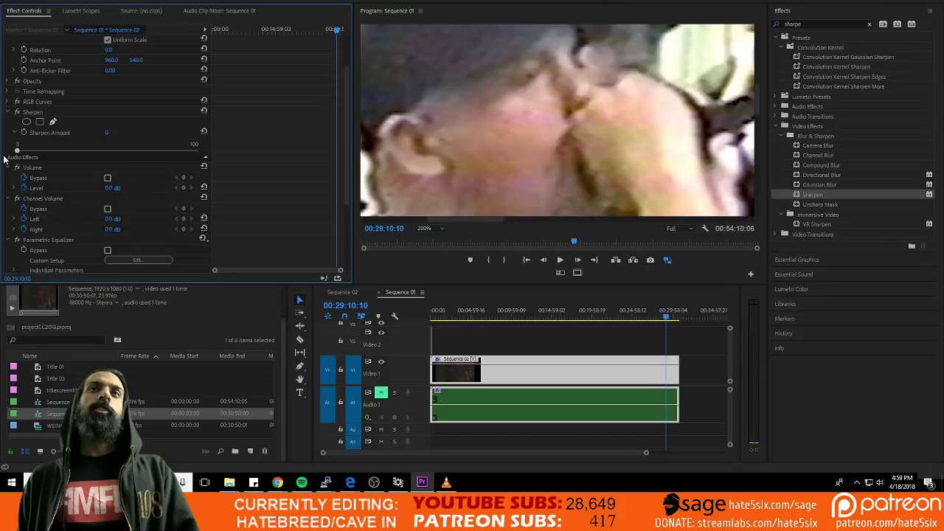
{"action": "left_click_drag", "start_coordinate": [4, 157], "coordinate": [100, 155]}
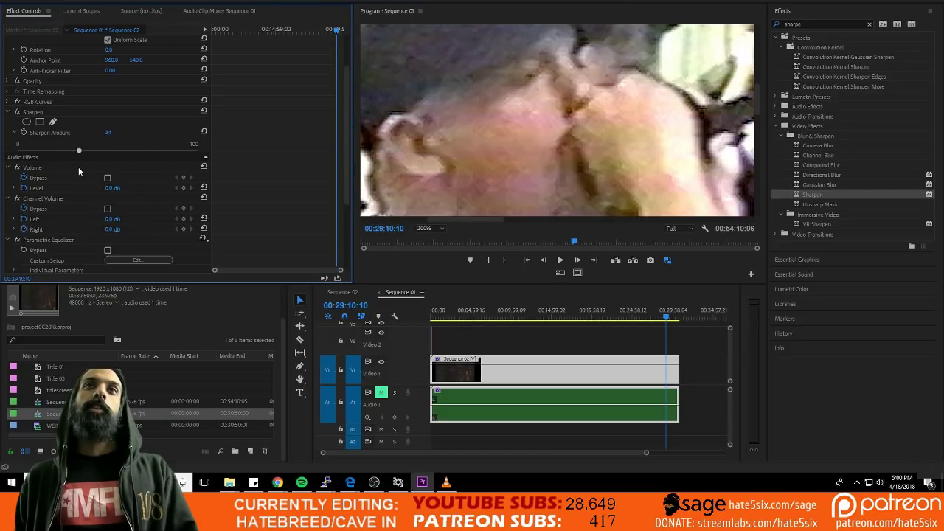
{"action": "left_click", "coordinate": [107, 132]}
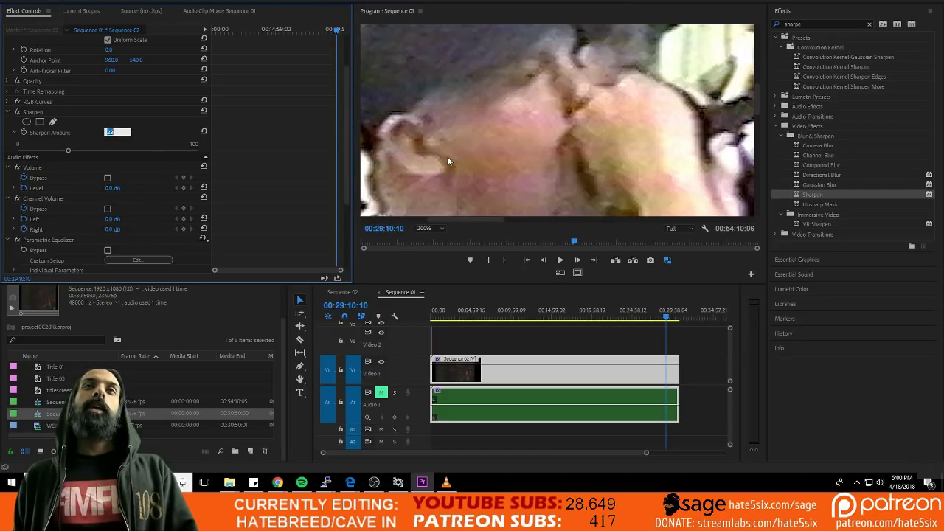
{"action": "type", "text": "20"}
{"action": "key", "text": "Return"}
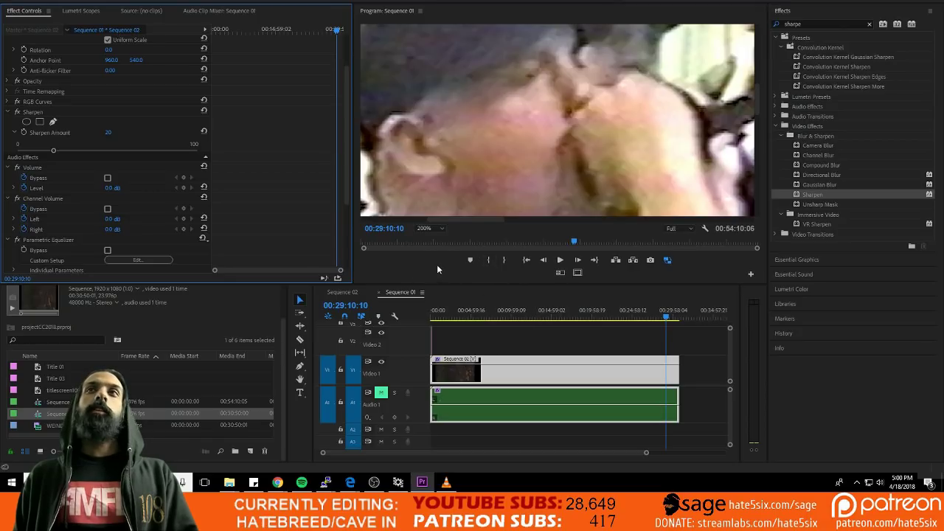
Play the footage from 29:10:10, compare it with Sharpen off and on at the full-frame view, and save the project
{"action": "left_click", "coordinate": [433, 229]}
{"action": "left_click", "coordinate": [435, 239]}
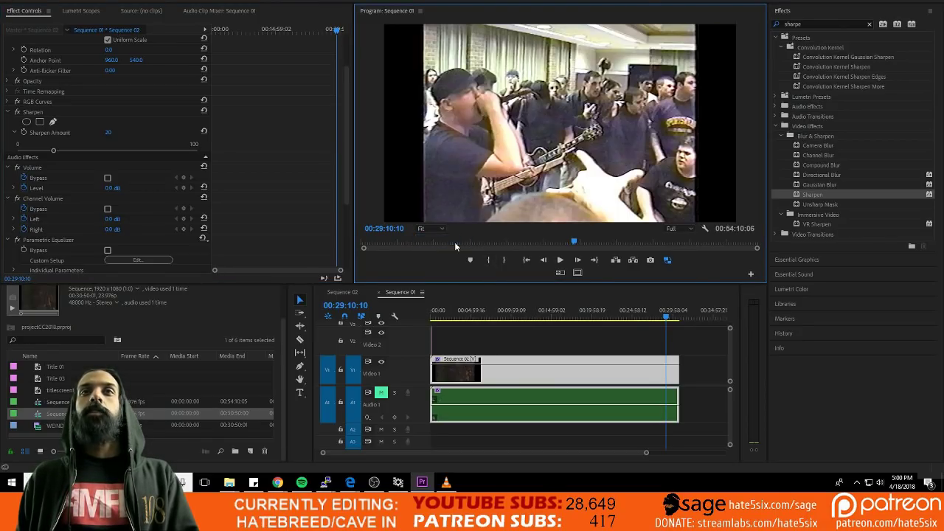
{"action": "key", "text": "space"}
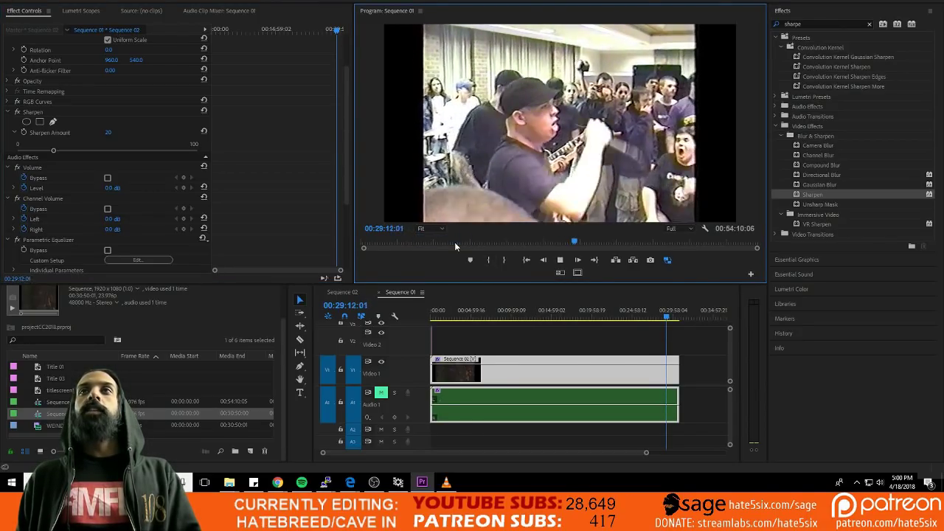
{"action": "key", "text": "space"}
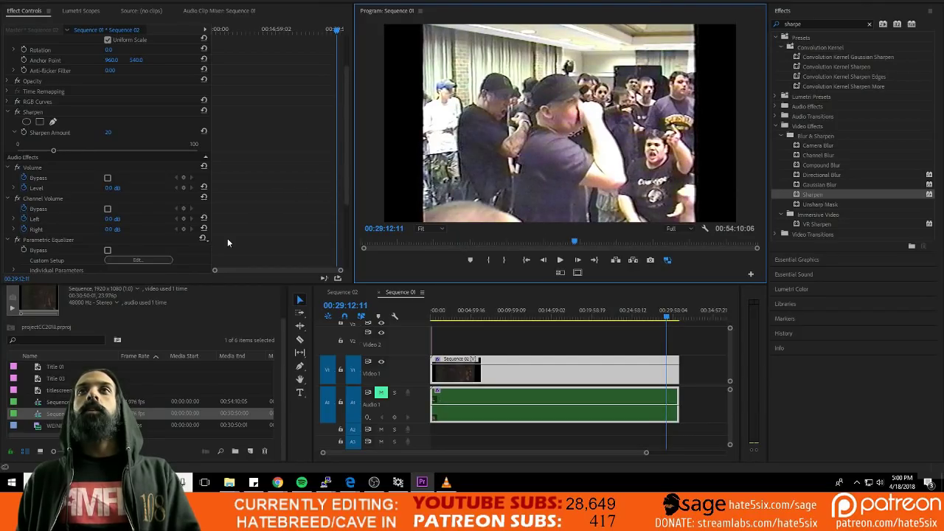
{"action": "left_click", "coordinate": [16, 112]}
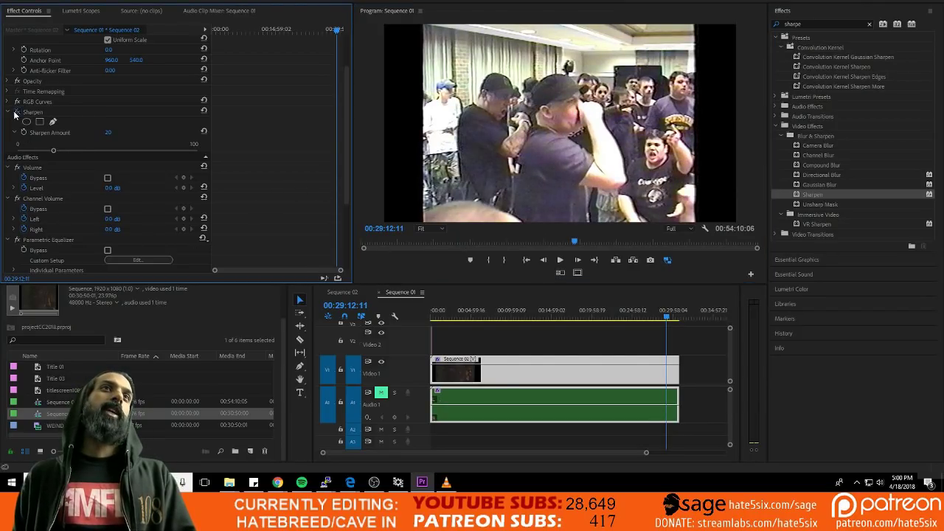
{"action": "key", "text": "space"}
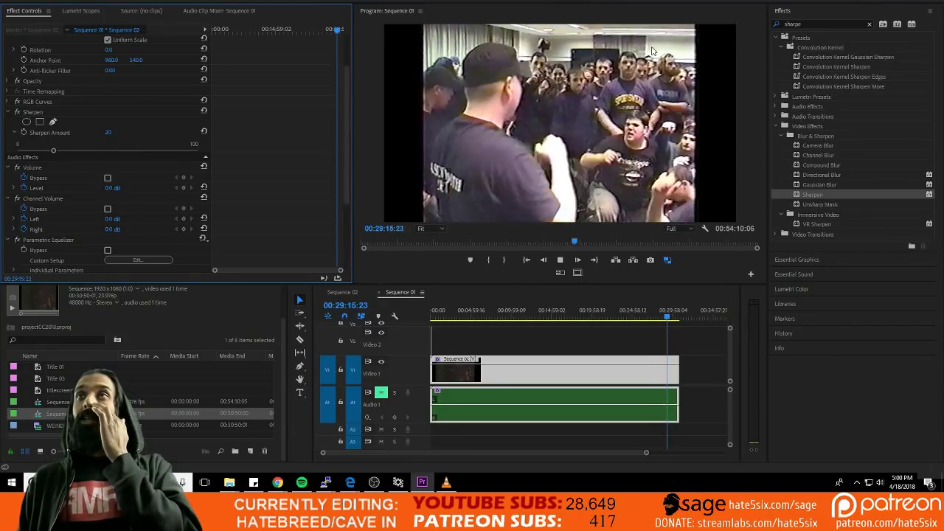
{"action": "key", "text": "space"}
{"action": "key", "text": "ctrl+s"}
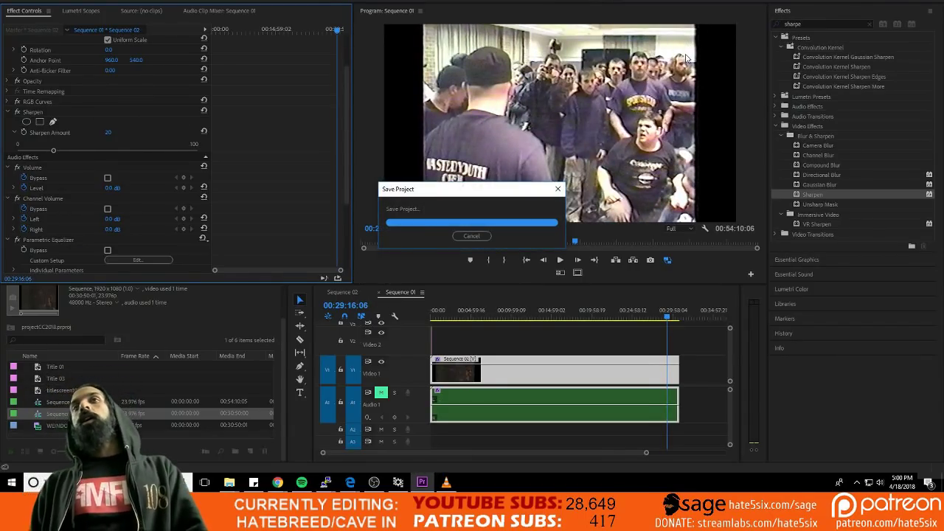
Browse the Image Control and Noise & Grain video effects, and search the effects for "redu"
{"action": "key", "text": "shift+7"}
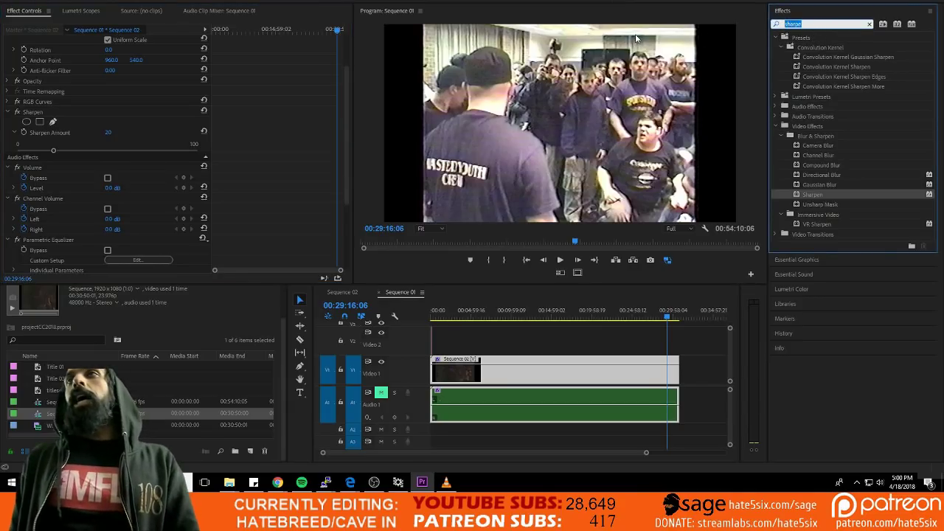
{"action": "key", "text": "BackSpace"}
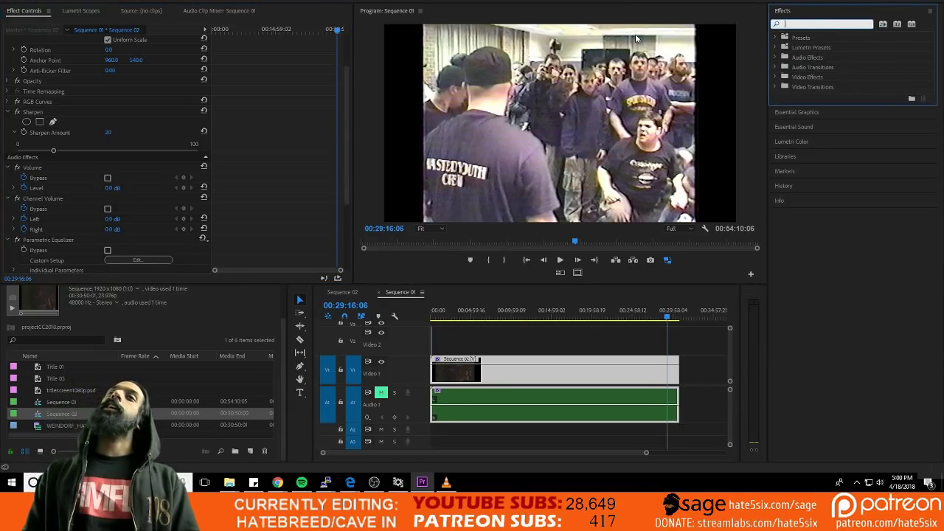
{"action": "left_click", "coordinate": [774, 76]}
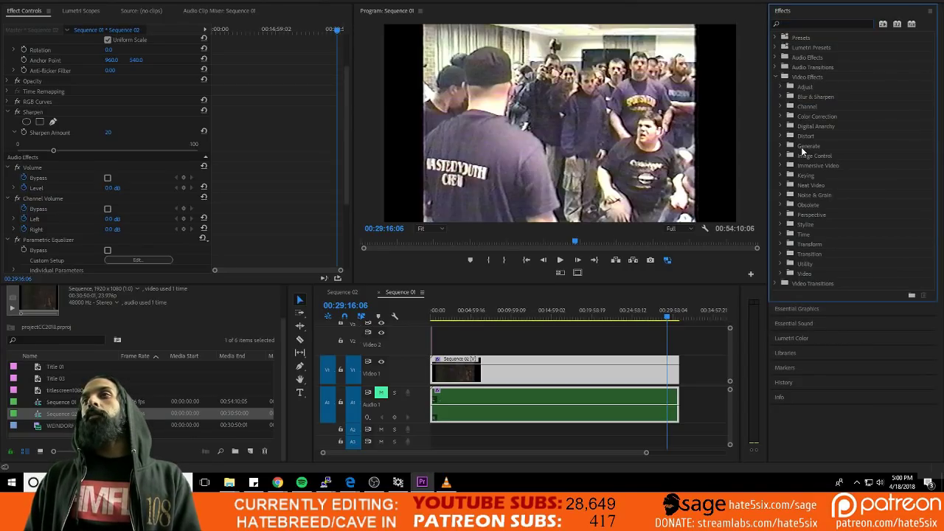
{"action": "left_click", "coordinate": [780, 156]}
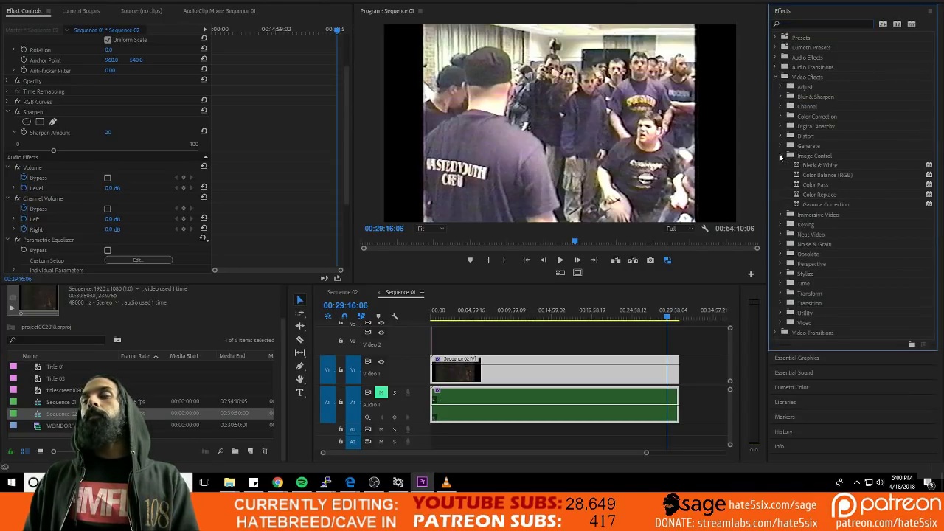
{"action": "left_click", "coordinate": [780, 155]}
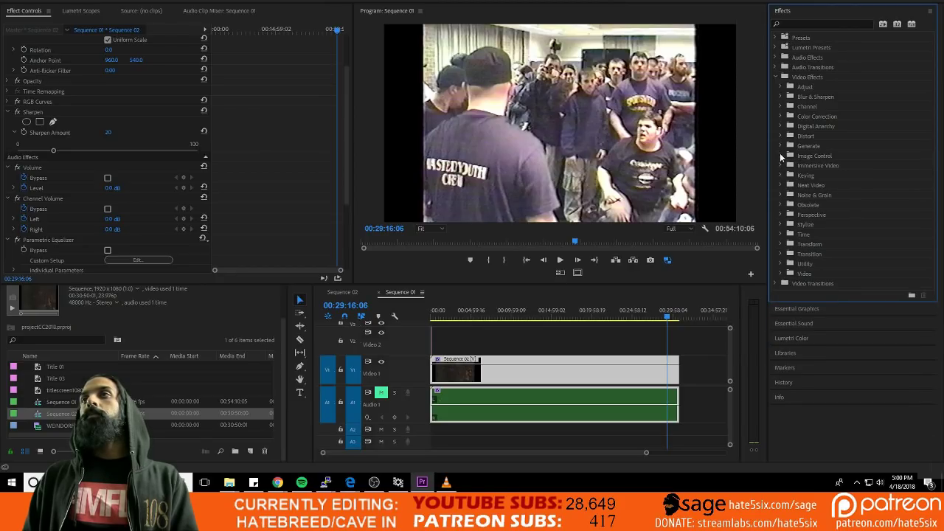
{"action": "left_click", "coordinate": [780, 195]}
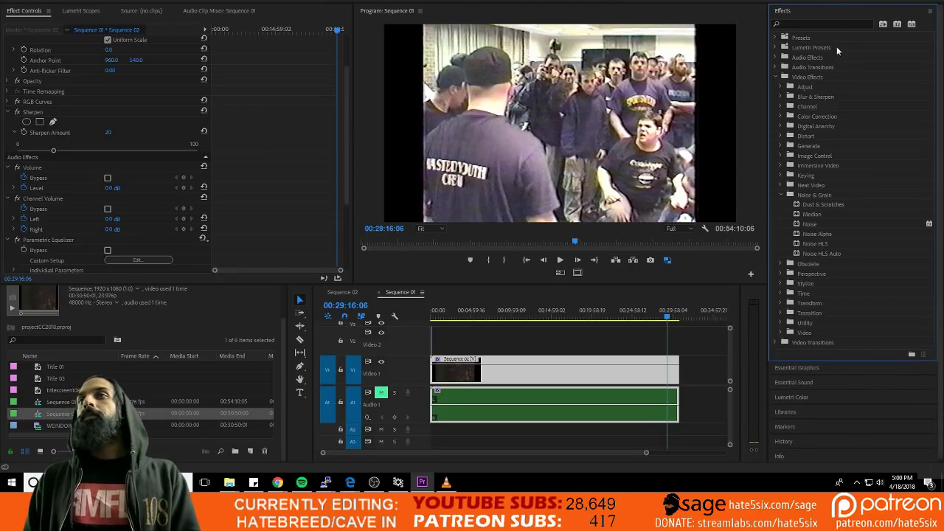
{"action": "left_click", "coordinate": [830, 24]}
{"action": "type", "text": "red"}
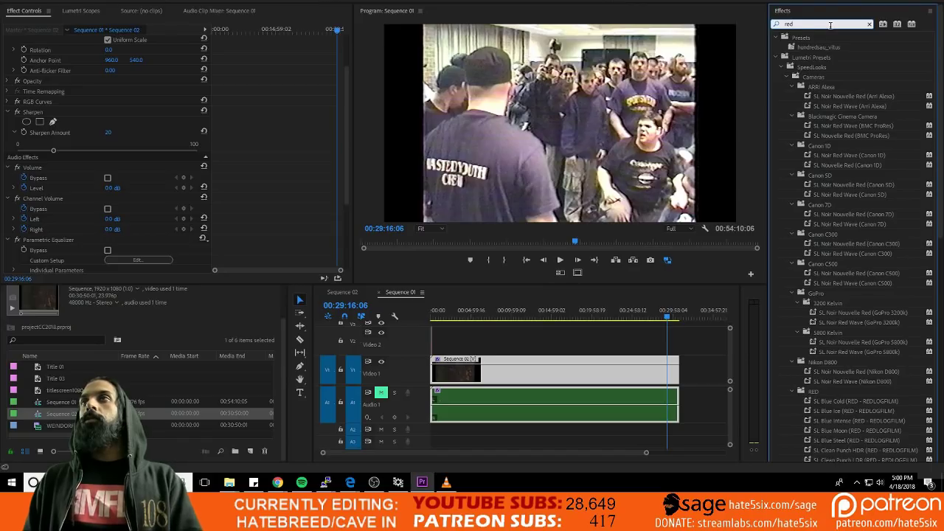
{"action": "type", "text": "u"}
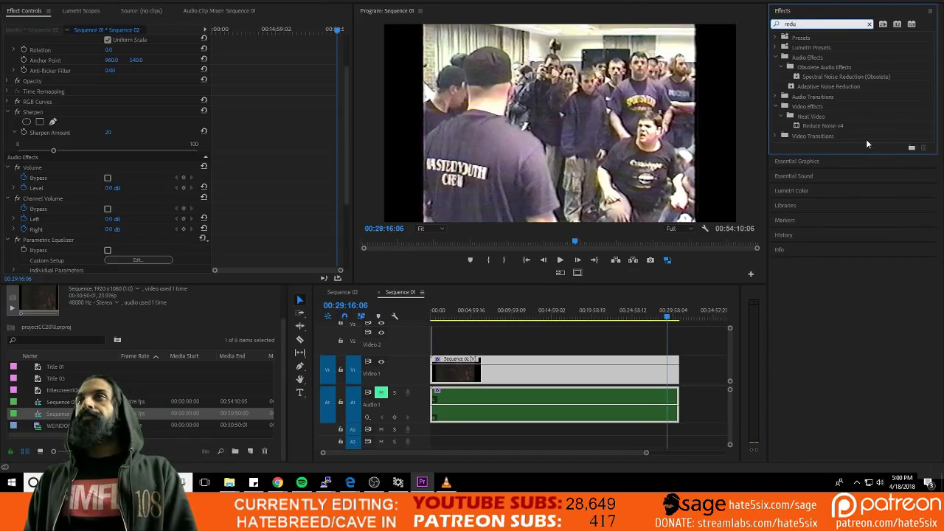
Apply the Neat Video Reduce Noise v4 effect to the Sequence 02 clip on Video 1 and save the project
{"action": "left_click_drag", "start_coordinate": [797, 130], "coordinate": [624, 374]}
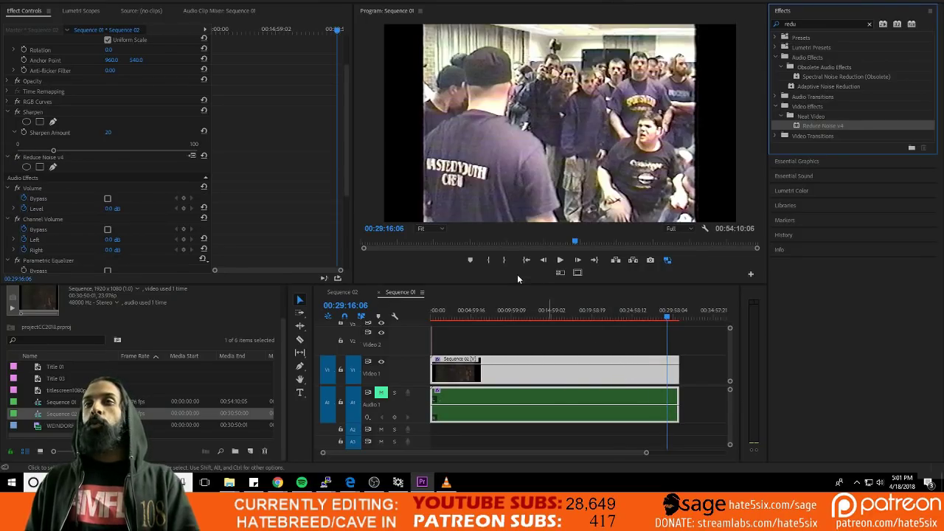
{"action": "key", "text": "ctrl+s"}
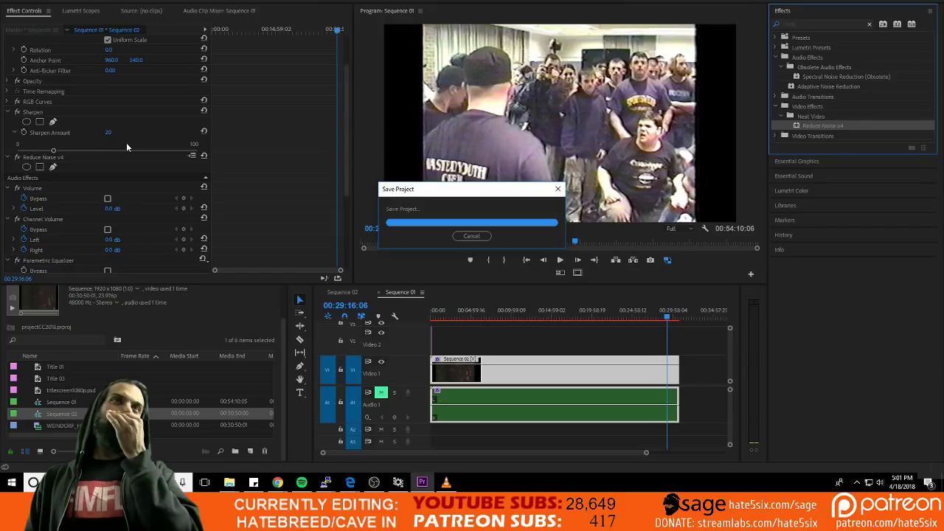
Open the Reduce Noise v4 setup for the clip and enlarge and reposition the plug-in window
{"action": "scroll", "coordinate": [95, 155], "scroll_direction": "down", "scroll_amount": 2}
{"action": "scroll", "coordinate": [81, 156], "scroll_direction": "up", "scroll_amount": 2}
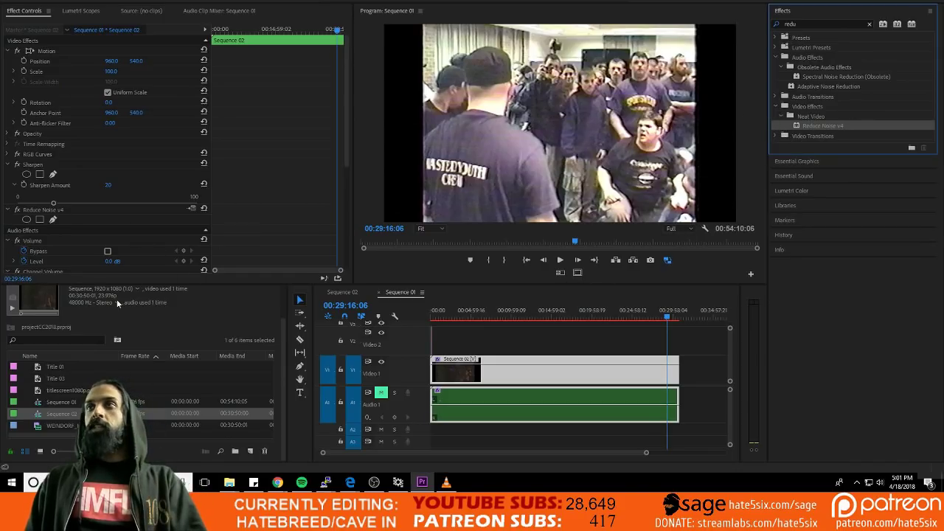
{"action": "left_click", "coordinate": [190, 208]}
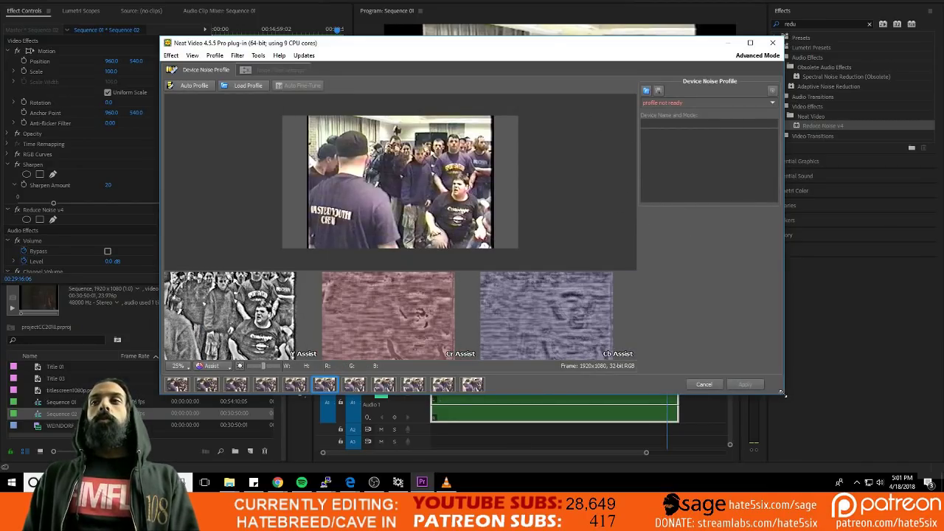
{"action": "left_click_drag", "start_coordinate": [781, 391], "coordinate": [877, 447]}
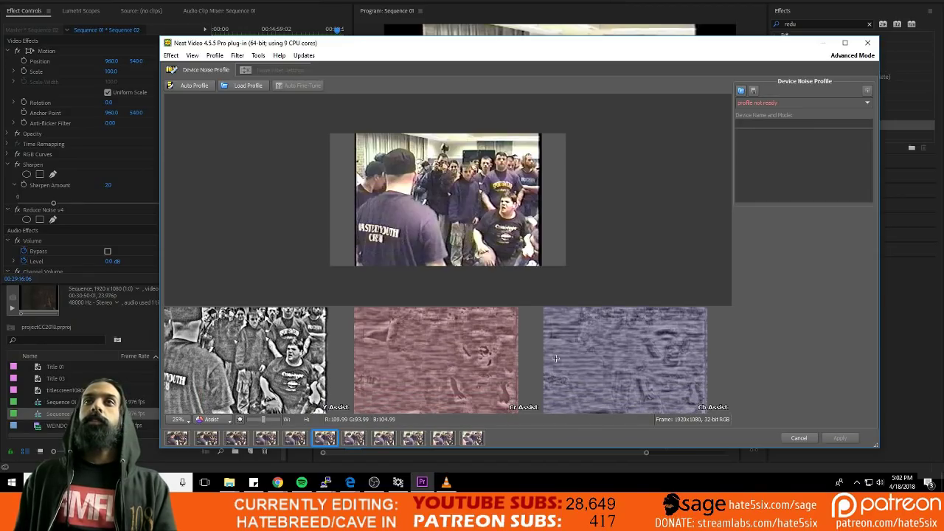
{"action": "mouse_move", "coordinate": [653, 37]}
{"action": "left_mouse_down"}
{"action": "mouse_move", "coordinate": [653, 3]}
{"action": "mouse_move", "coordinate": [653, 42]}
{"action": "left_mouse_up"}
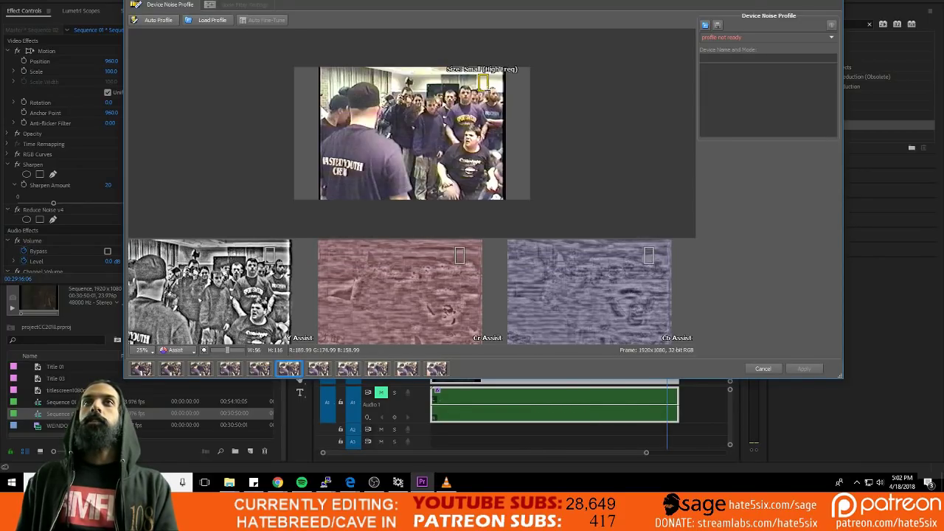
Try sampling noise from the bright background area and the back of the dark shirt, then close the noise setup
{"action": "scroll", "coordinate": [483, 81], "scroll_direction": "up", "scroll_amount": 1}
{"action": "scroll", "coordinate": [490, 88], "scroll_direction": "up", "scroll_amount": 2}
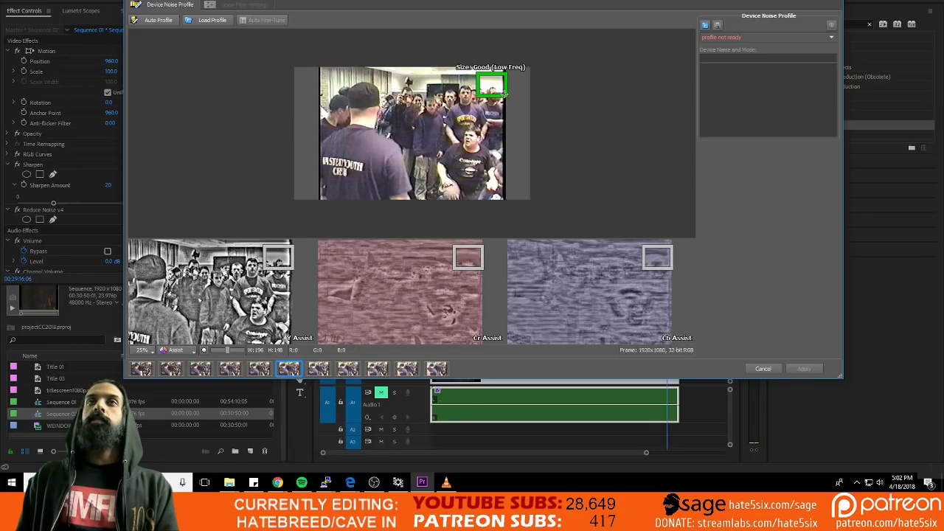
{"action": "left_click", "coordinate": [503, 92]}
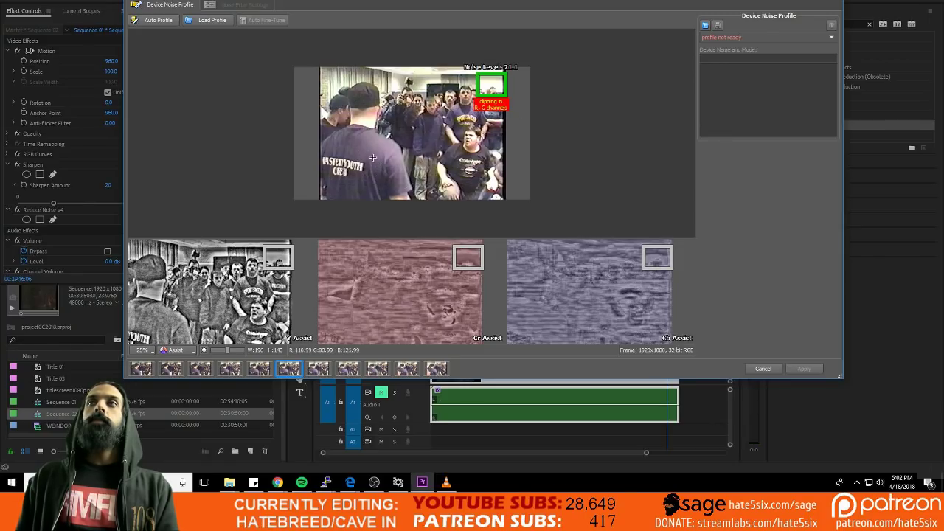
{"action": "left_click_drag", "start_coordinate": [364, 136], "coordinate": [381, 156]}
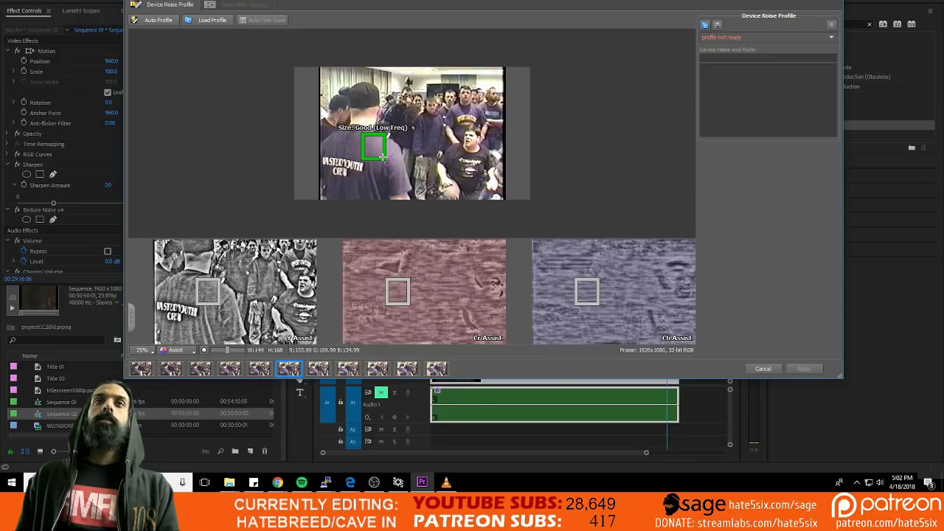
{"action": "mouse_move", "coordinate": [382, 156]}
{"action": "left_mouse_down"}
{"action": "mouse_move", "coordinate": [358, 140]}
{"action": "mouse_move", "coordinate": [392, 167]}
{"action": "left_mouse_up"}
{"action": "key", "text": "Return"}
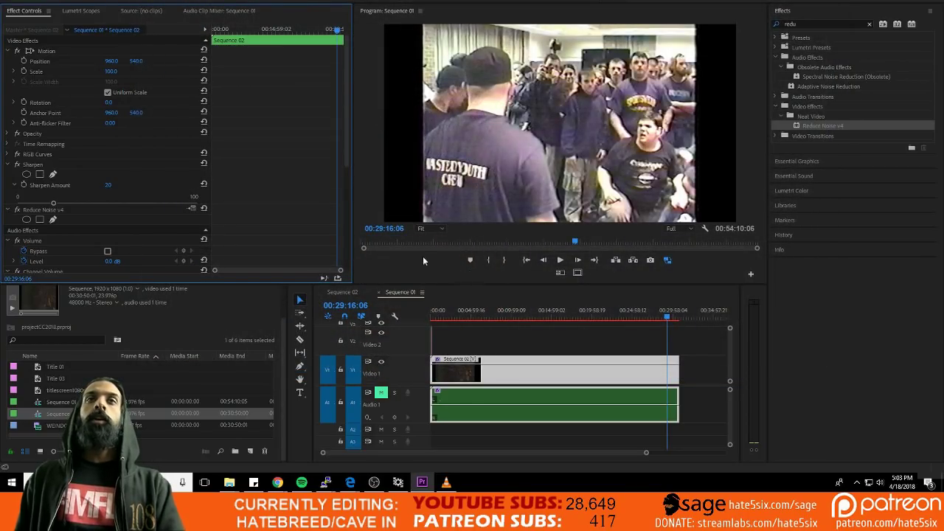
Play Sequence 01 from earlier points, around 00:22:29 and 00:18:56, to look for a suitable frame for noise profiling
{"action": "left_click", "coordinate": [655, 320]}
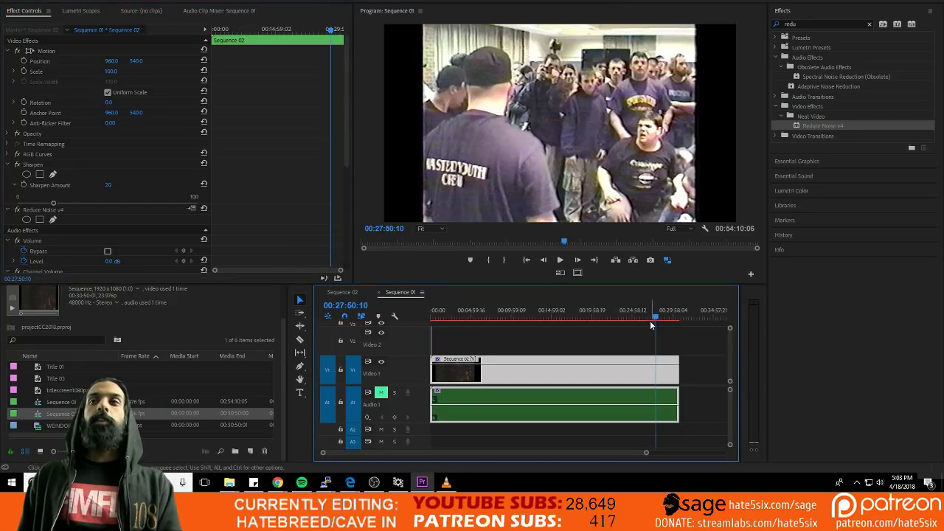
{"action": "left_click_drag", "start_coordinate": [649, 320], "coordinate": [612, 319]}
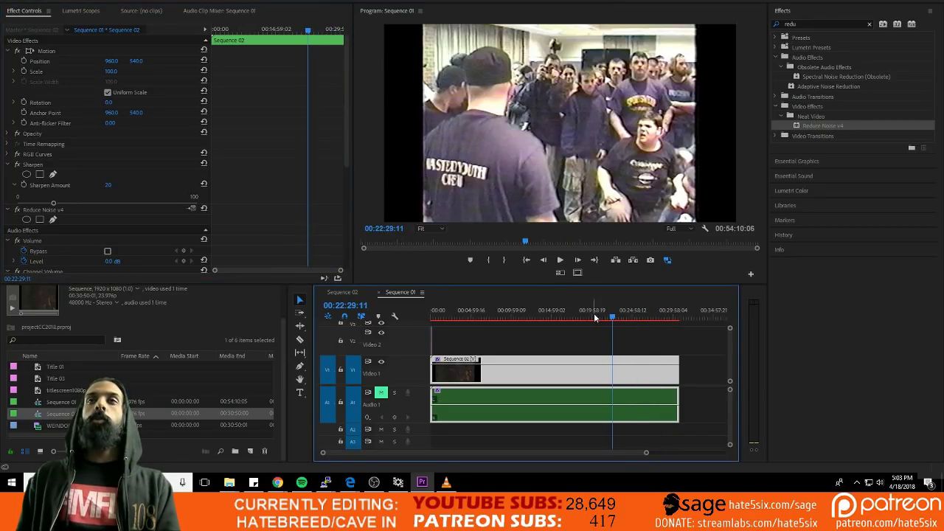
{"action": "key", "text": "space"}
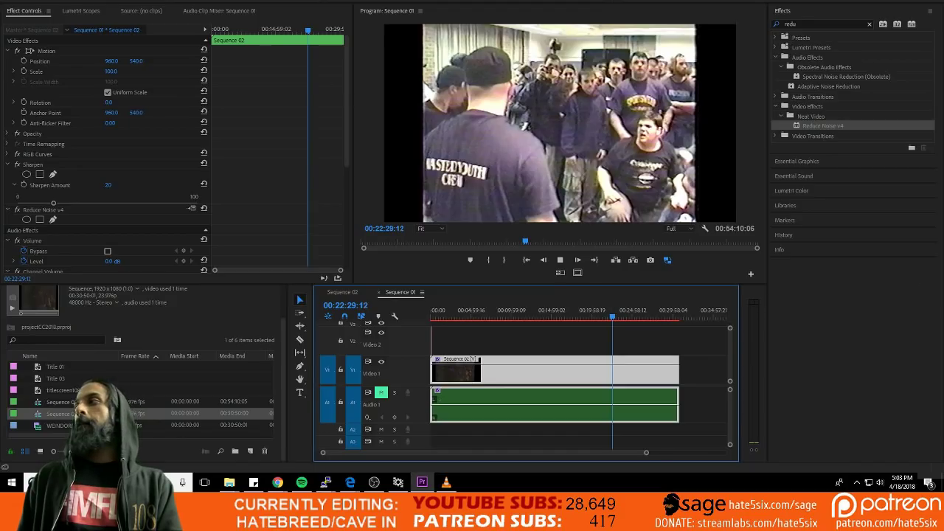
{"action": "left_click", "coordinate": [584, 316]}
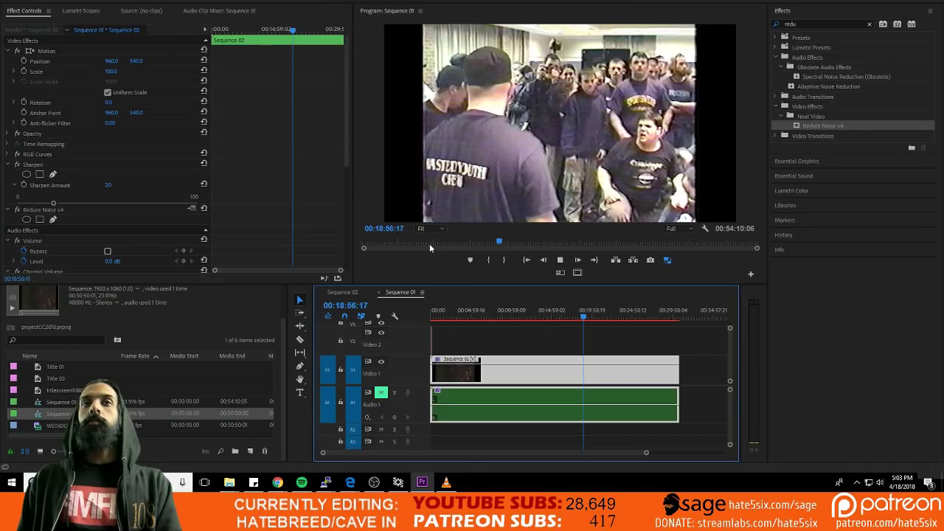
{"action": "key", "text": "space"}
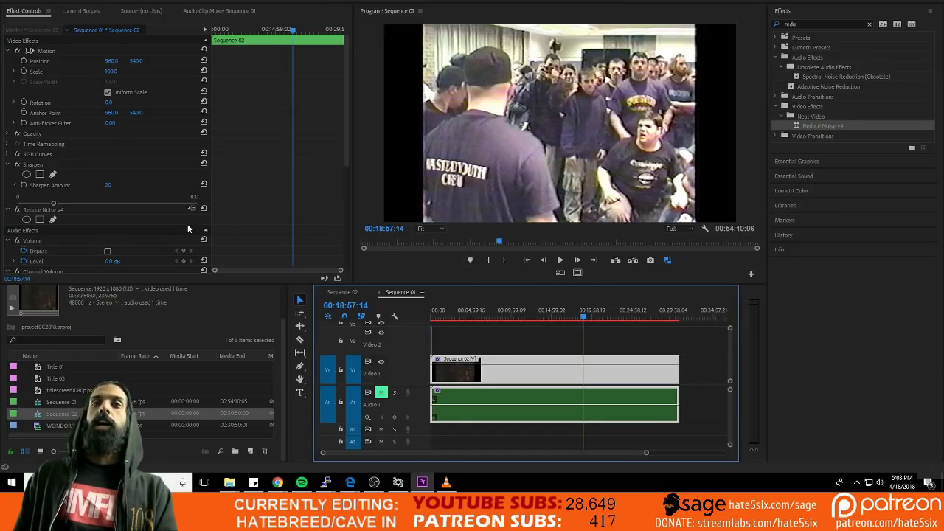
{"action": "left_click", "coordinate": [437, 261]}
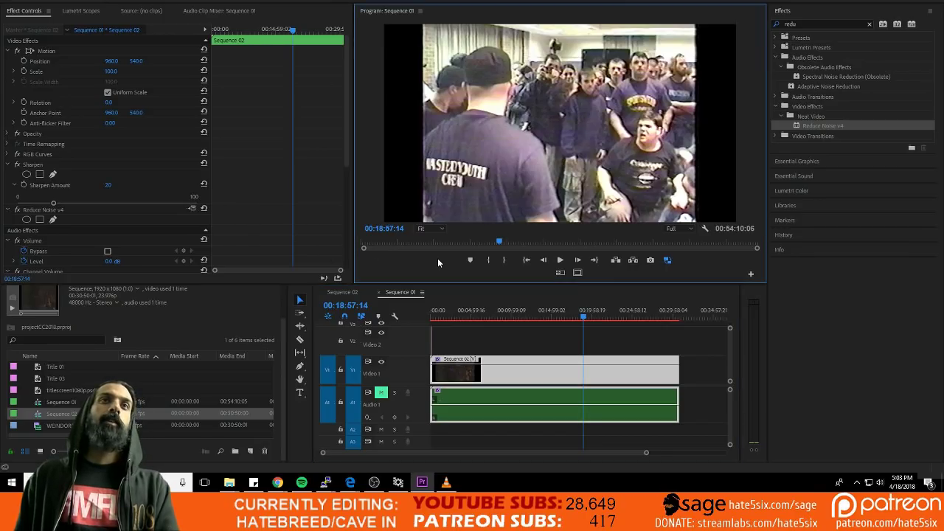
{"action": "key", "text": "space"}
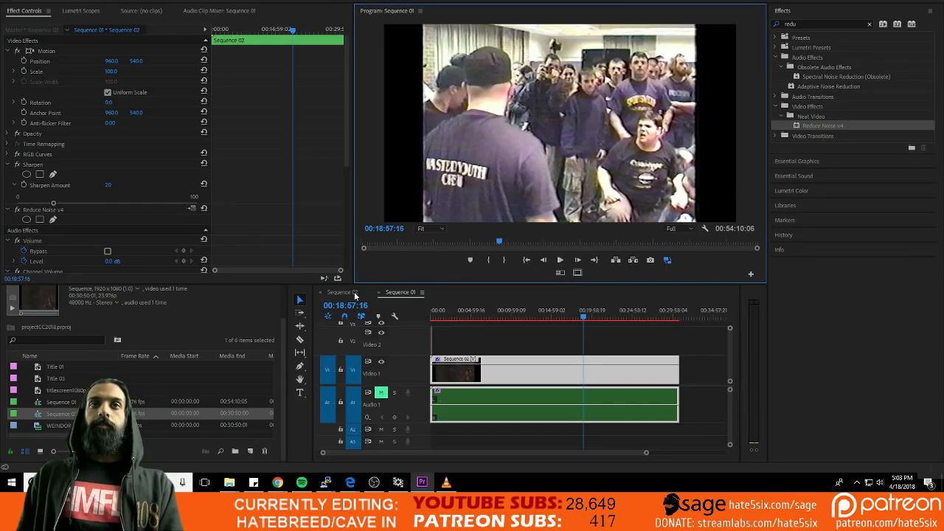
Switch to Sequence 02, save the project, and return to Sequence 01
{"action": "left_click", "coordinate": [340, 290]}
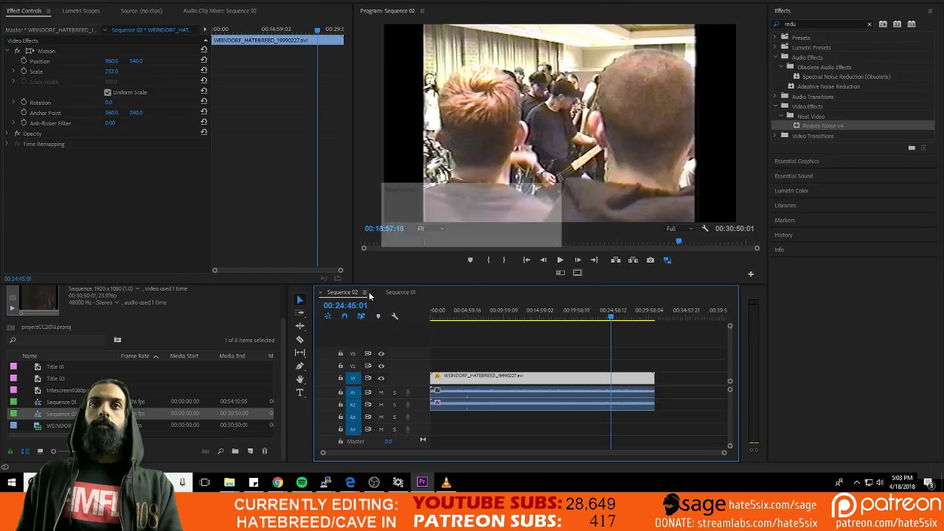
{"action": "key", "text": "ctrl+s"}
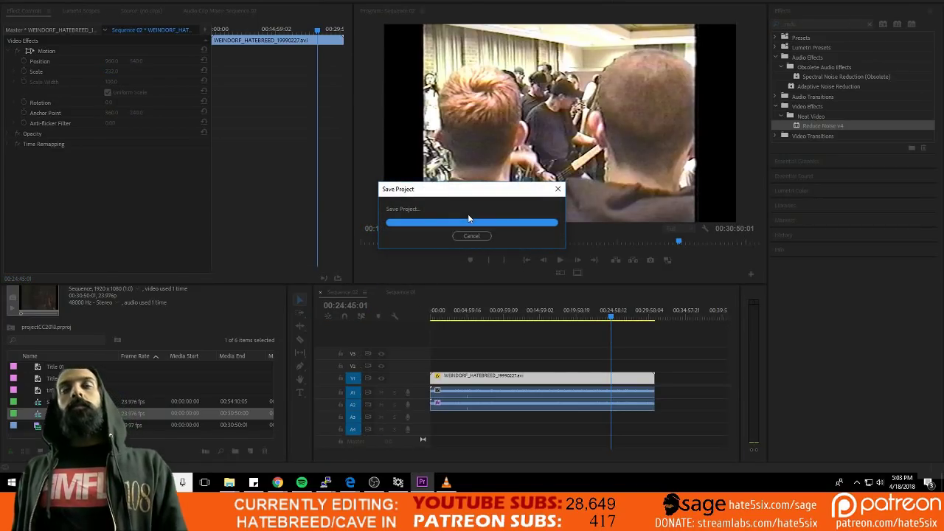
{"action": "left_click", "coordinate": [399, 293]}
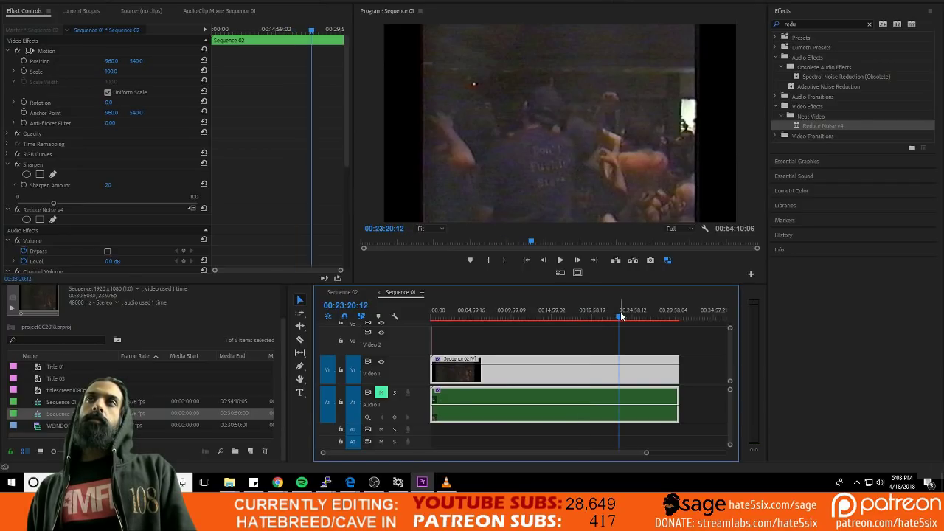
Disable Reduce Noise v4 with the playhead near 00:08:23 in Sequence 01, and play on to the dark frame at 00:08:25:06
{"action": "left_click_drag", "start_coordinate": [622, 316], "coordinate": [476, 319]}
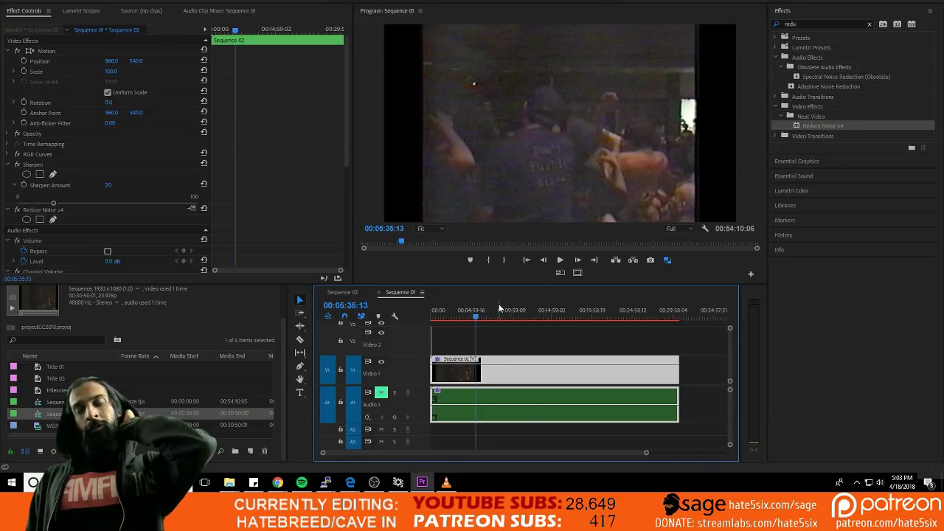
{"action": "left_click", "coordinate": [499, 316]}
{"action": "key", "text": "space"}
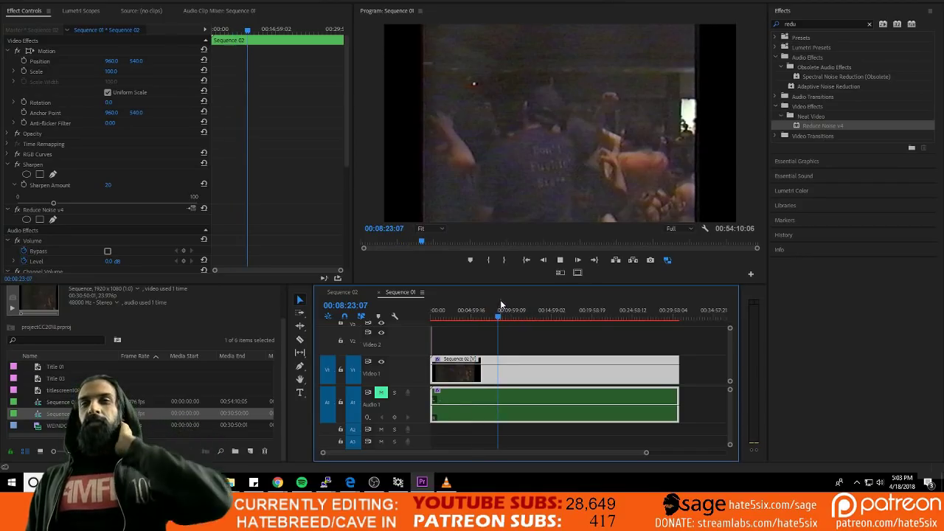
{"action": "left_click", "coordinate": [455, 276]}
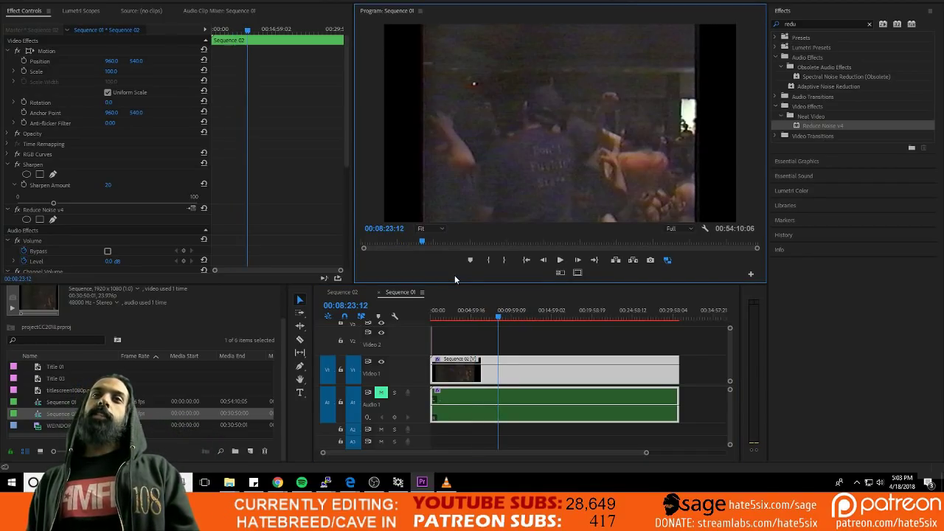
{"action": "left_click", "coordinate": [19, 218]}
{"action": "key", "text": "space"}
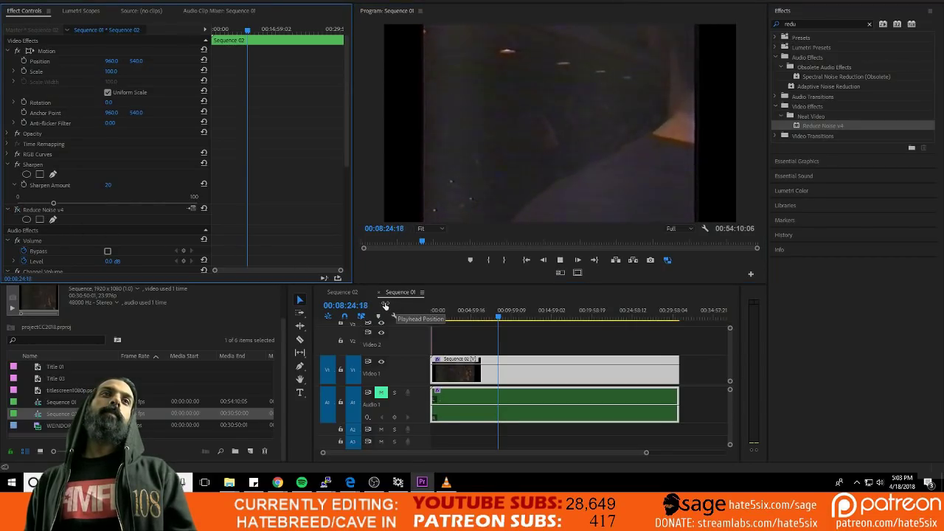
{"action": "key", "text": "space"}
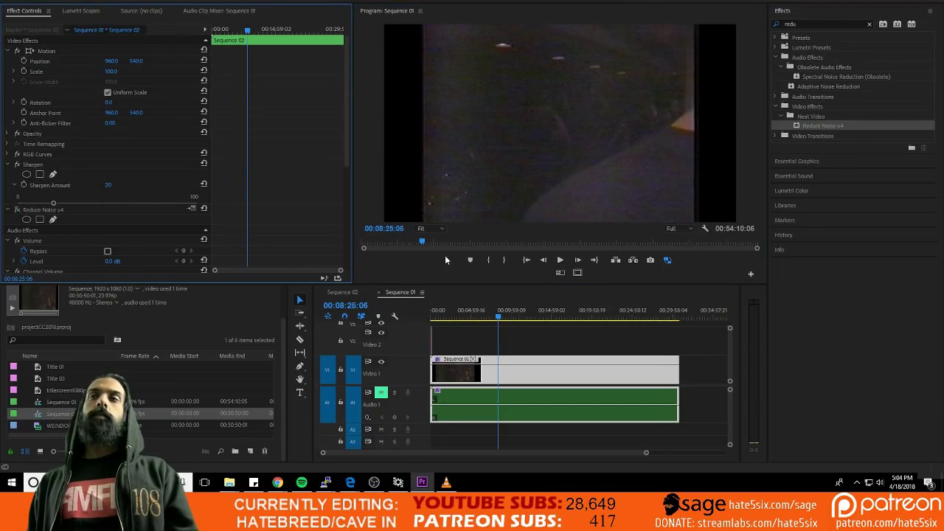
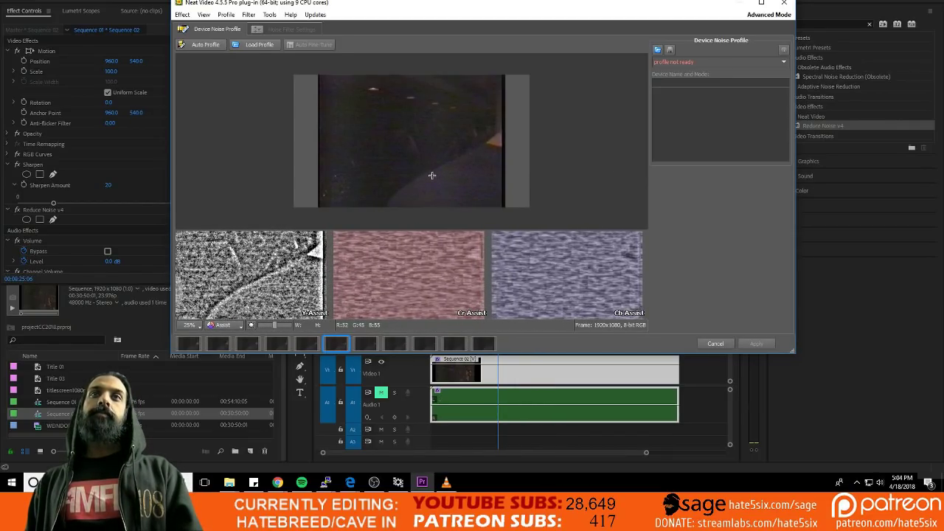
Select a uniform area about 244 × 220 px in the dark frame's lower right and build an automatic noise profile
{"action": "left_click_drag", "start_coordinate": [432, 175], "coordinate": [463, 201]}
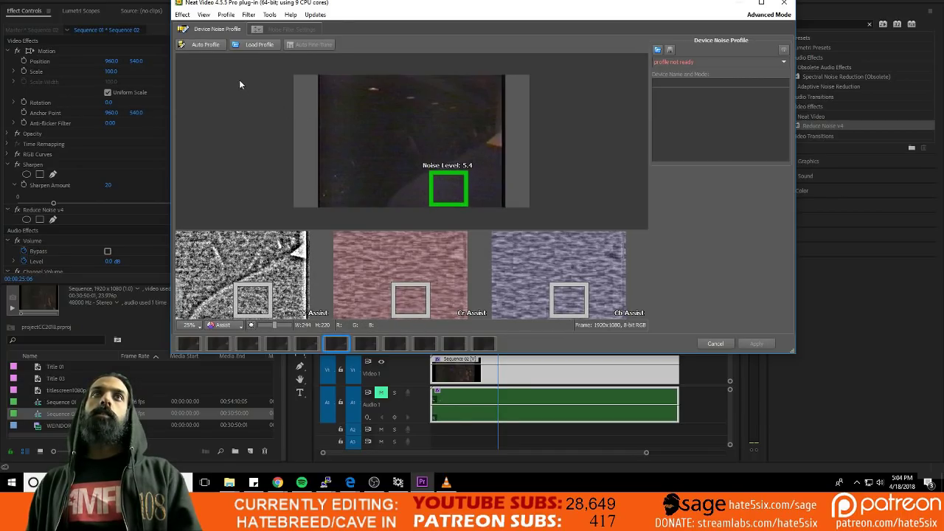
{"action": "left_click", "coordinate": [205, 45]}
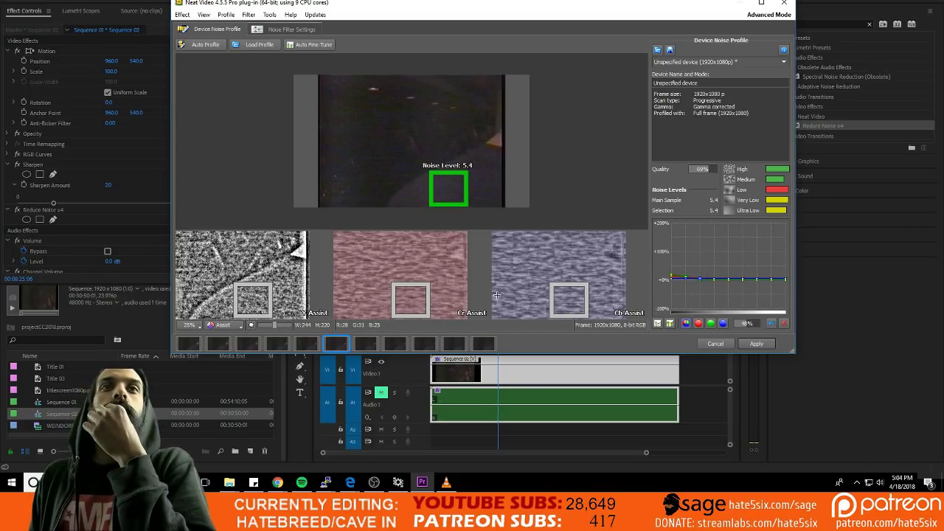
Open the noise filter settings and compare the original frame with the filtered Variant #1 preview
{"action": "left_click", "coordinate": [296, 30]}
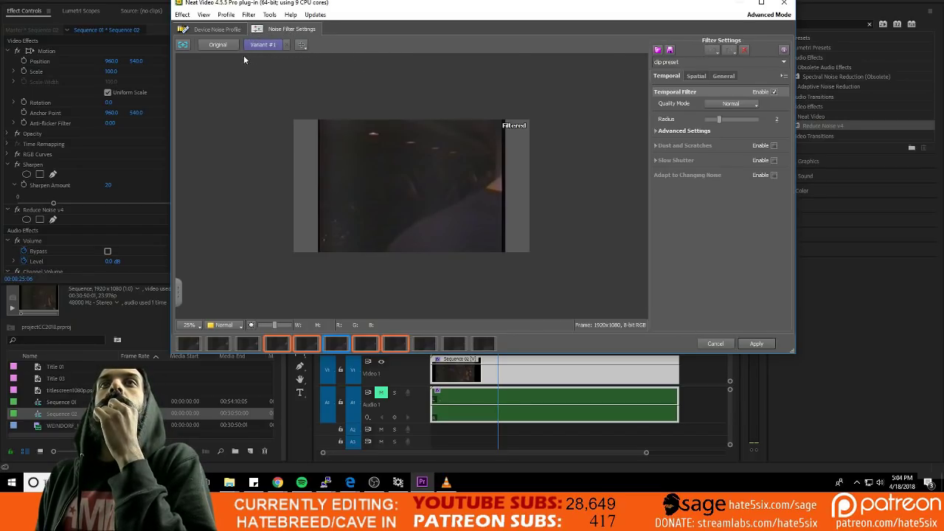
{"action": "left_click", "coordinate": [217, 45]}
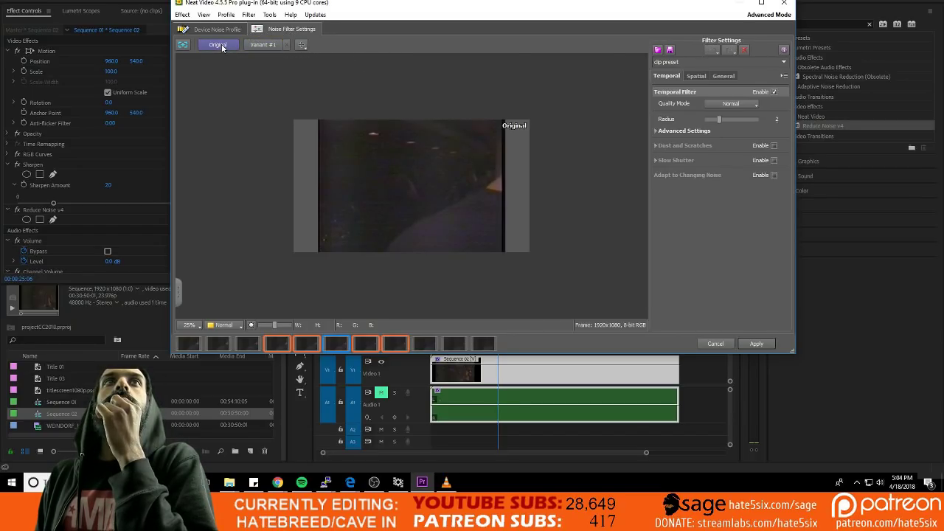
{"action": "left_click", "coordinate": [264, 45]}
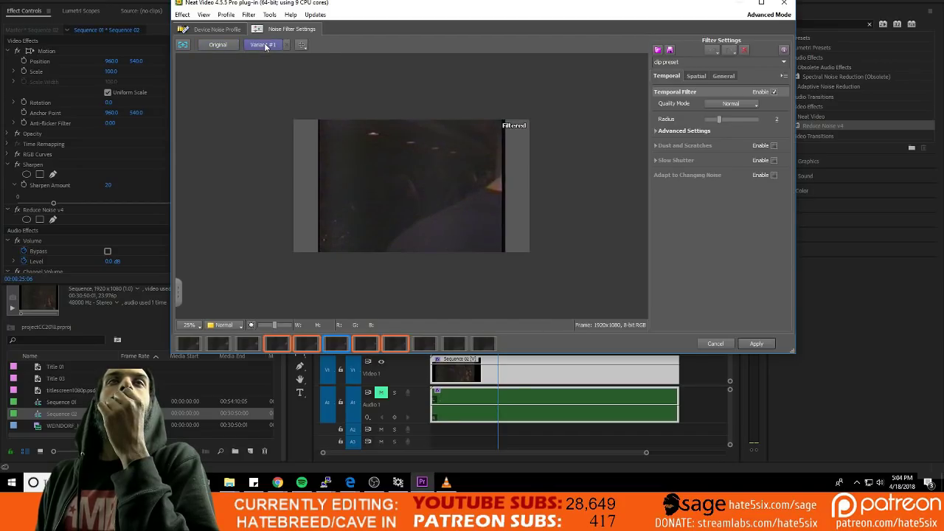
{"action": "left_click", "coordinate": [221, 45]}
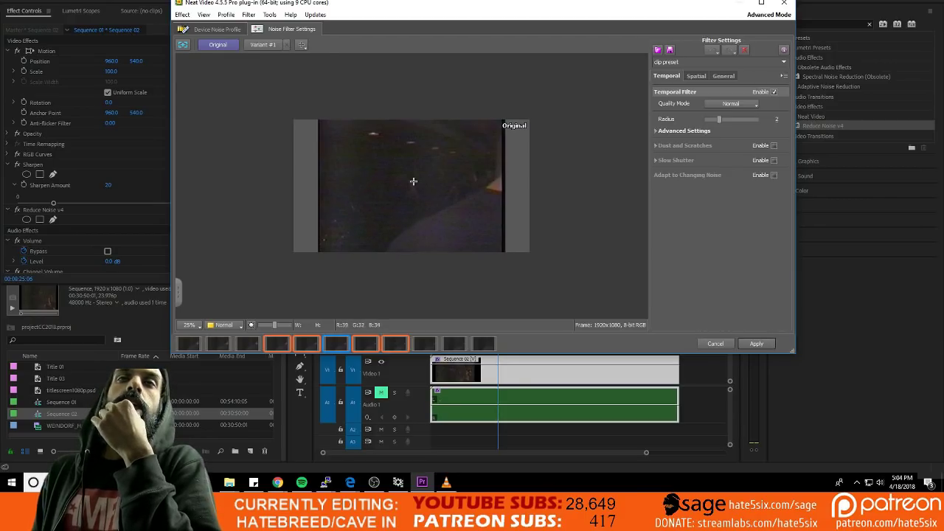
Limit the preview to a movable region about 959 × 539 px and compare the filtered area with the surrounding original
{"action": "left_click", "coordinate": [185, 45]}
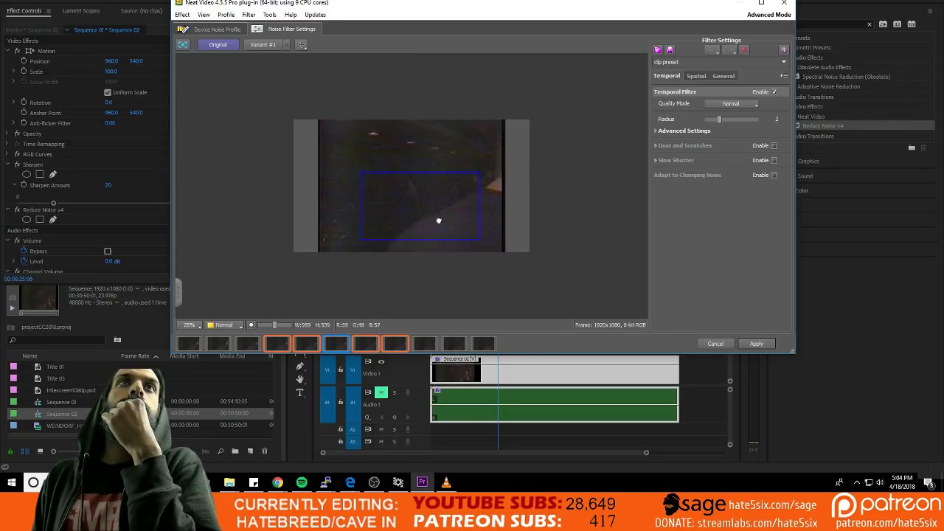
{"action": "left_click_drag", "start_coordinate": [455, 232], "coordinate": [446, 230]}
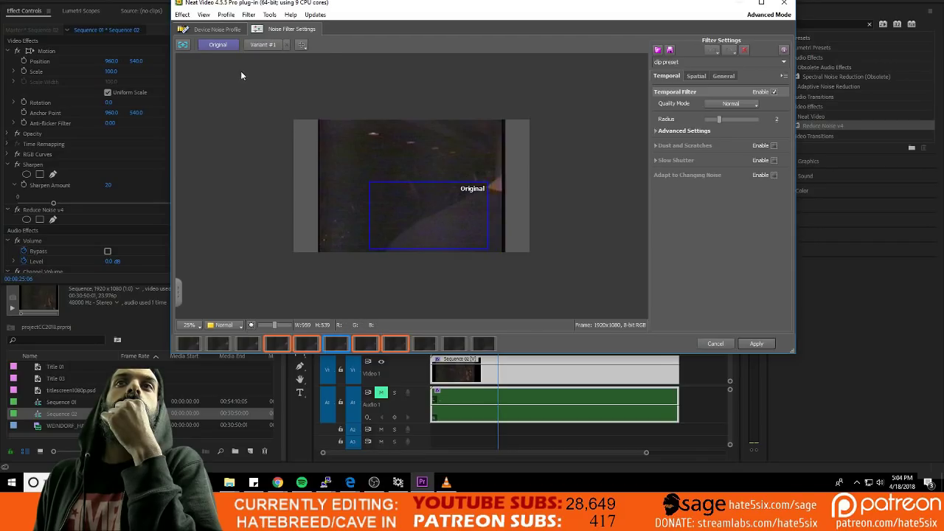
{"action": "left_click", "coordinate": [188, 48]}
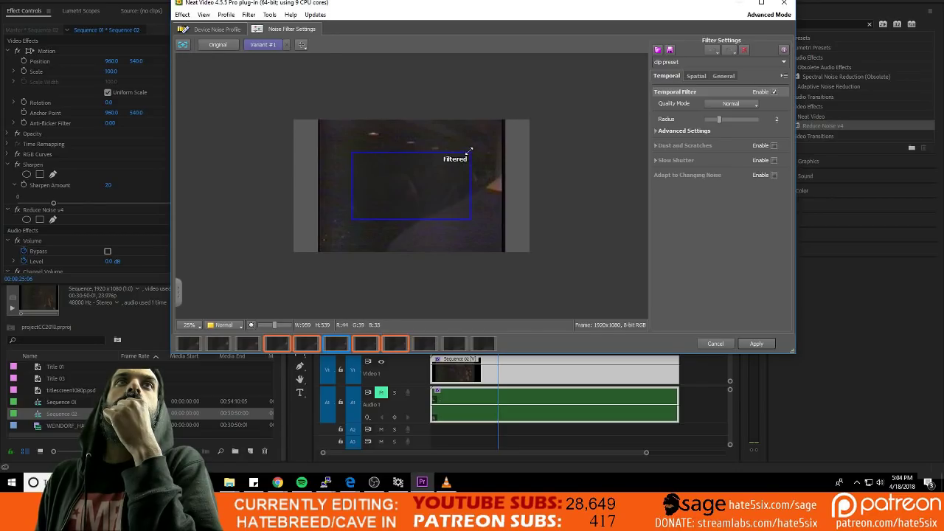
Examine the filtering in the dark frame with the preview region enlarged to 1280 × 1080 px, and reset the region
{"action": "left_click_drag", "start_coordinate": [471, 153], "coordinate": [528, 115]}
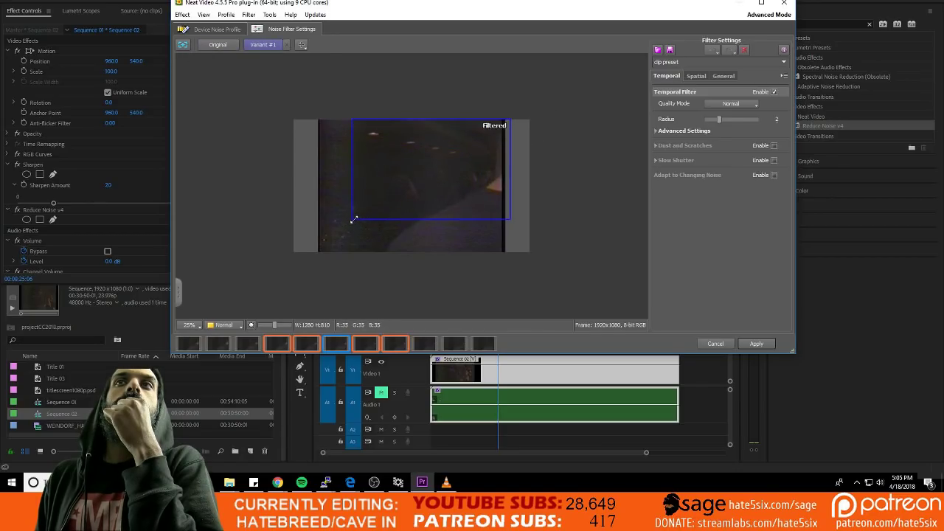
{"action": "left_click_drag", "start_coordinate": [354, 219], "coordinate": [353, 258]}
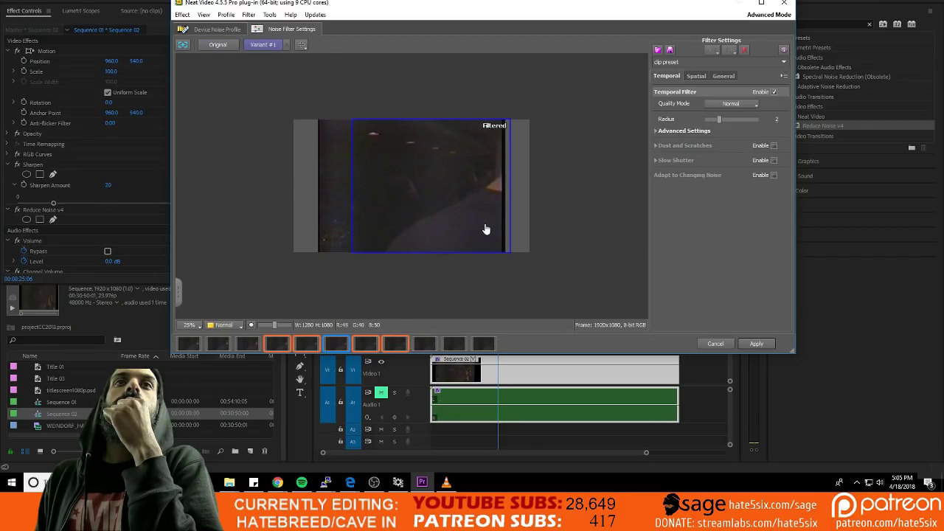
{"action": "left_click_drag", "start_coordinate": [485, 229], "coordinate": [442, 225]}
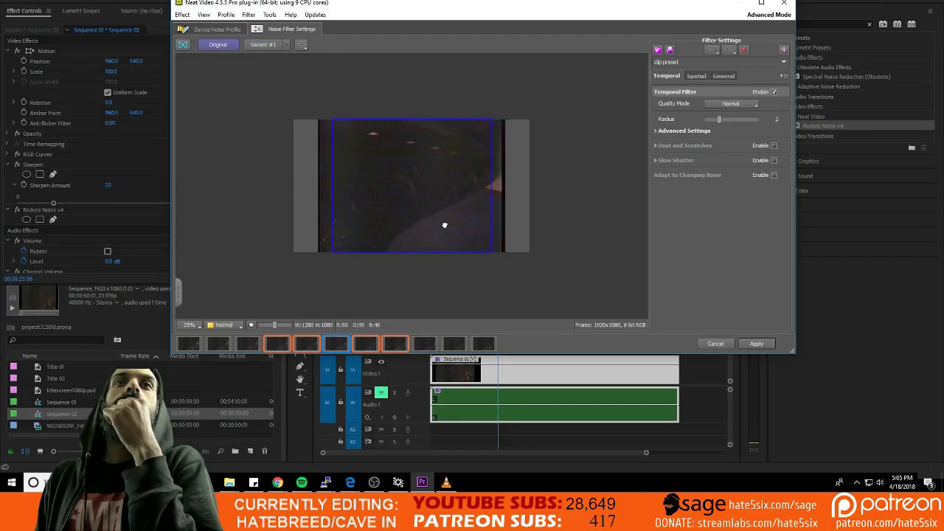
{"action": "left_click", "coordinate": [184, 46]}
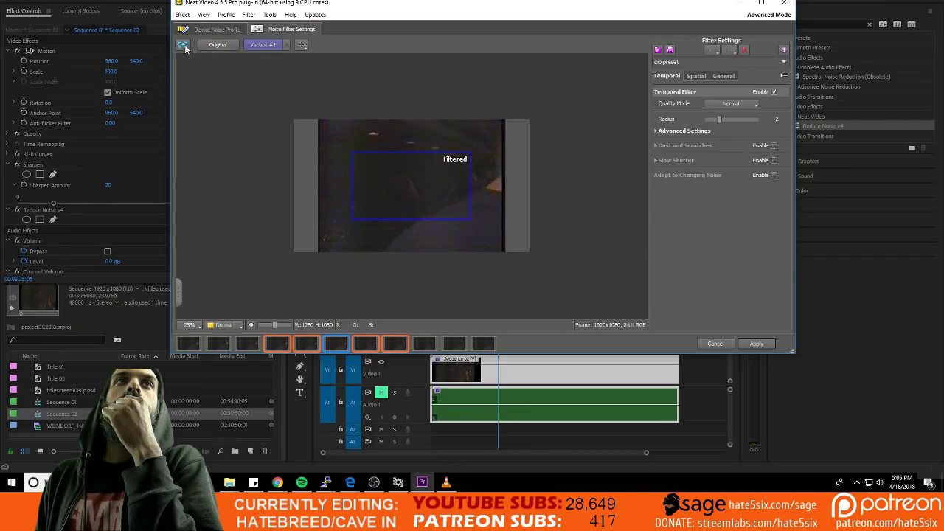
Enlarge the preview region to about 1280 × 809 px and compare the original with Variant #1 inside it
{"action": "left_click_drag", "start_coordinate": [470, 219], "coordinate": [532, 271]}
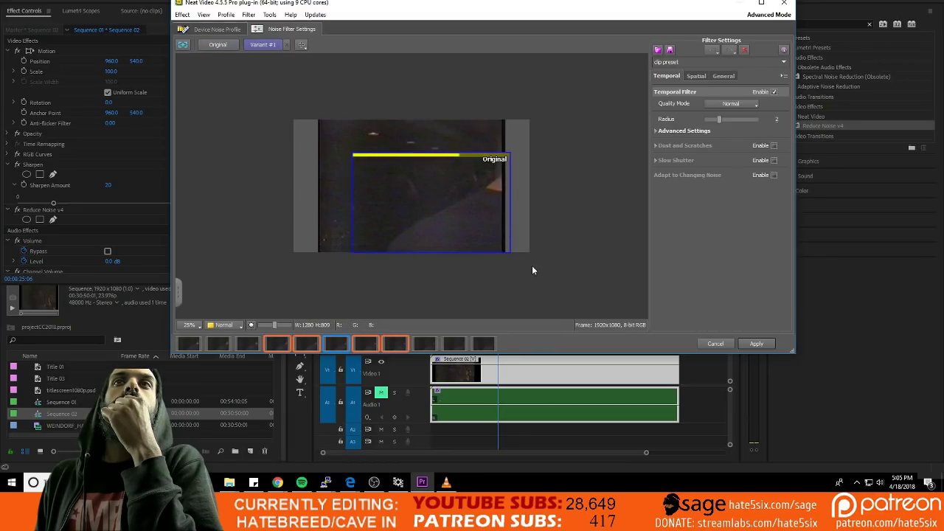
{"action": "left_click", "coordinate": [218, 44]}
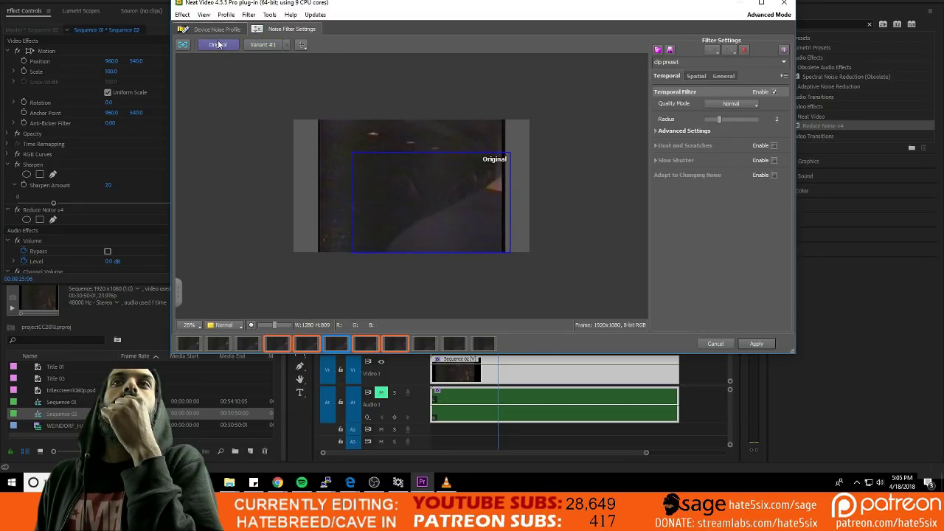
{"action": "left_click", "coordinate": [263, 45]}
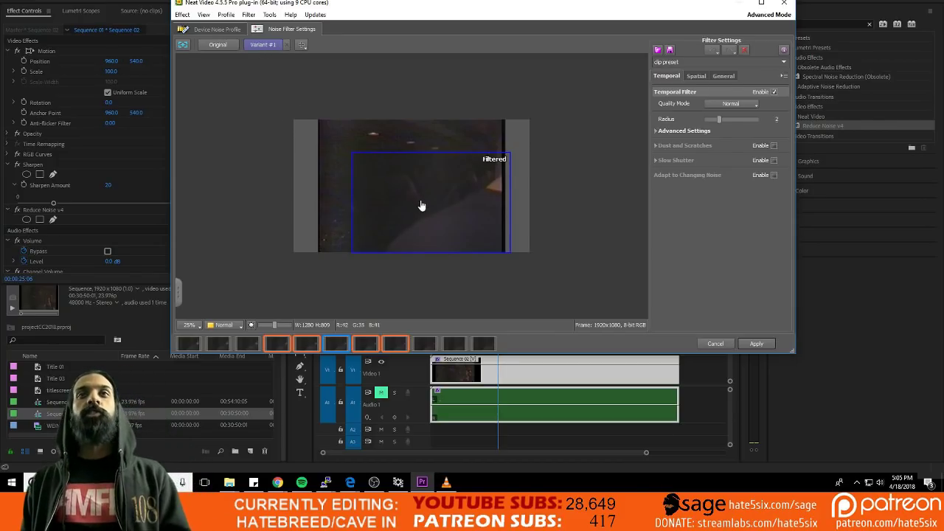
{"action": "left_click_drag", "start_coordinate": [422, 205], "coordinate": [451, 205]}
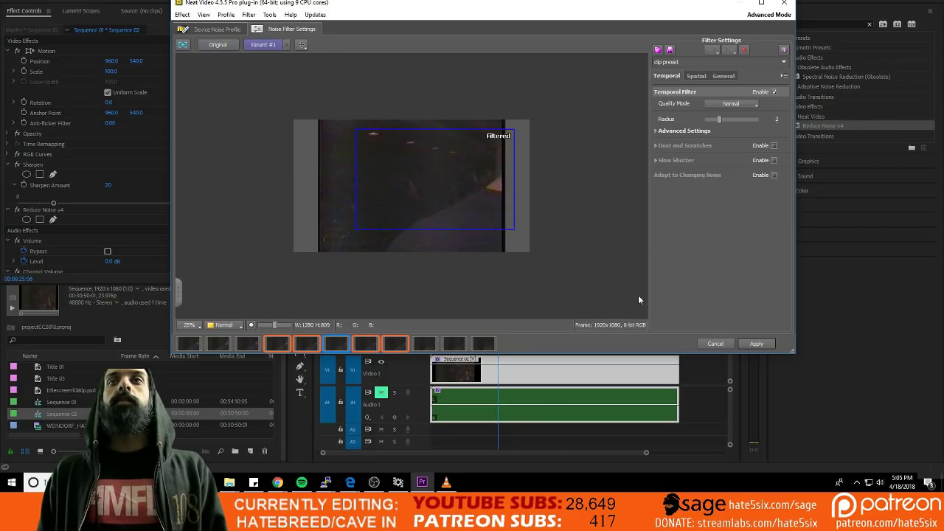
Enlarge the plug-in window and compare the lower part of the original frame with Variant #1 at 100% zoom
{"action": "left_click_drag", "start_coordinate": [798, 353], "coordinate": [930, 441]}
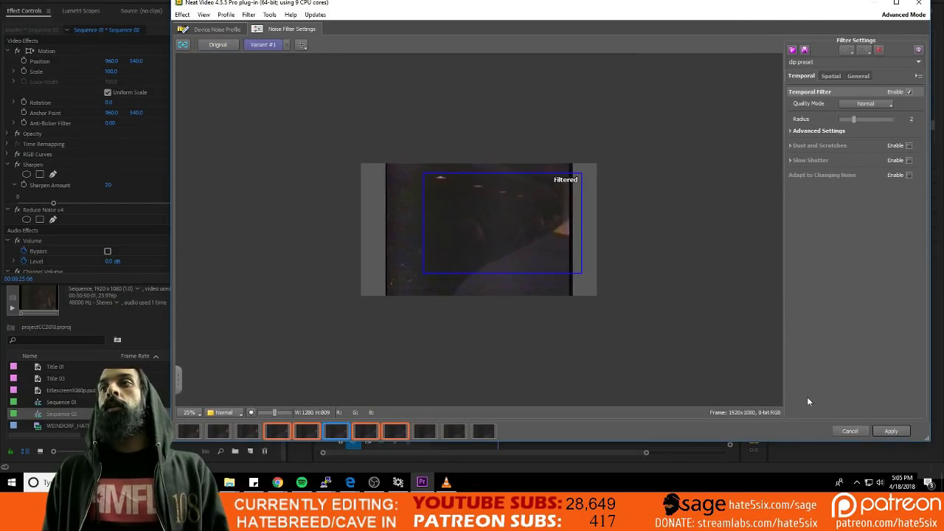
{"action": "left_click", "coordinate": [188, 412]}
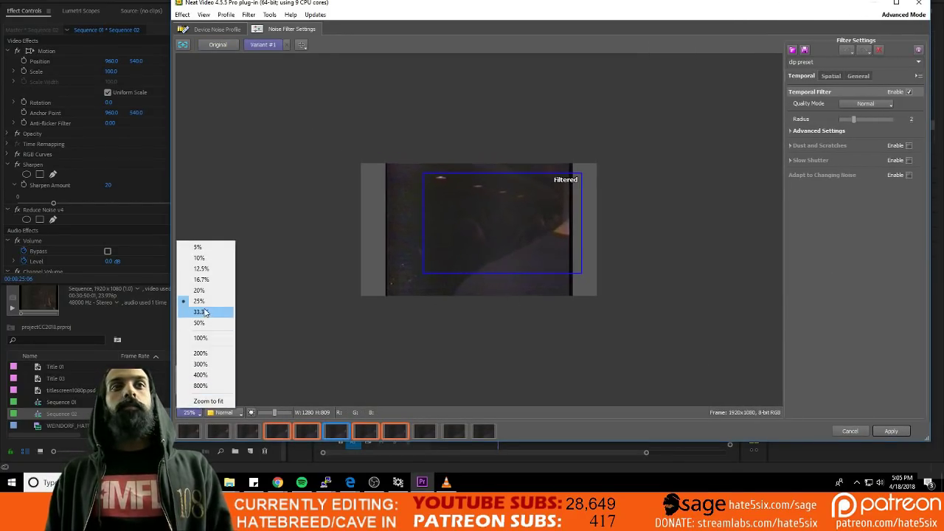
{"action": "left_click", "coordinate": [221, 341]}
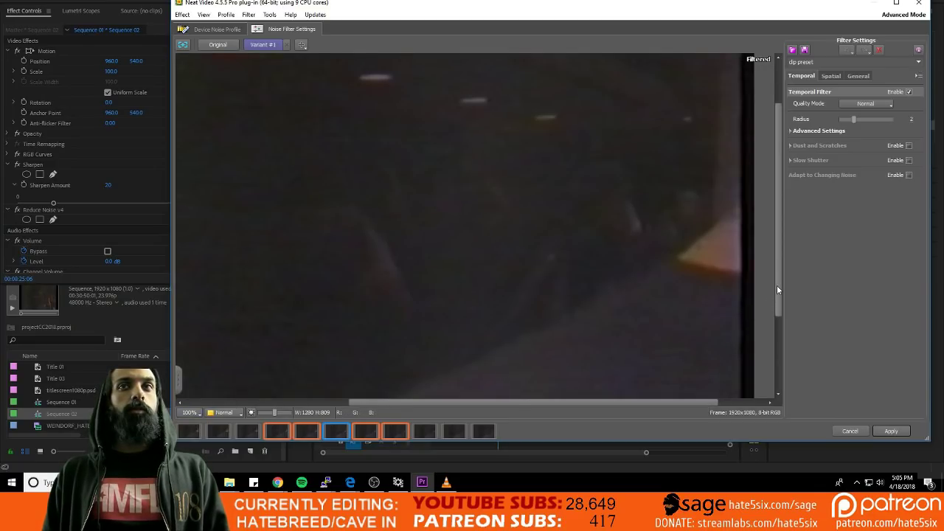
{"action": "left_click_drag", "start_coordinate": [777, 285], "coordinate": [768, 373]}
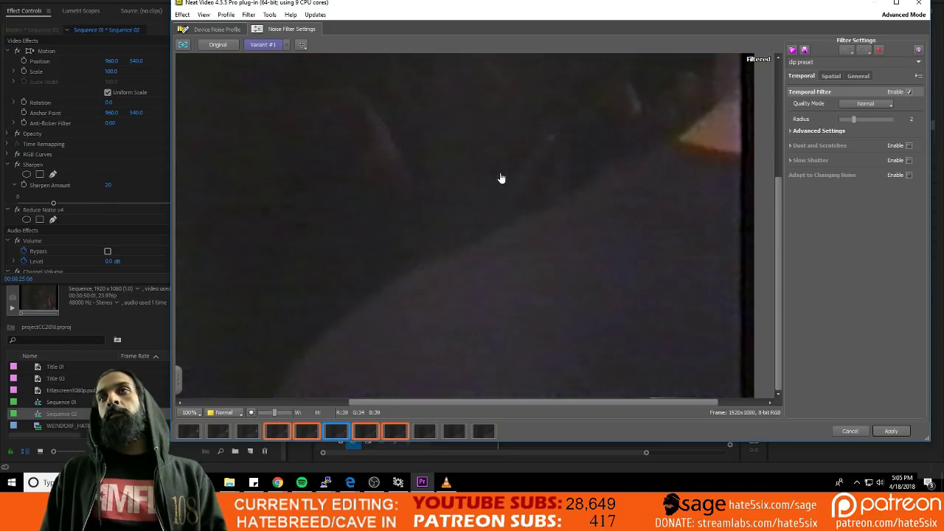
{"action": "left_click", "coordinate": [221, 44]}
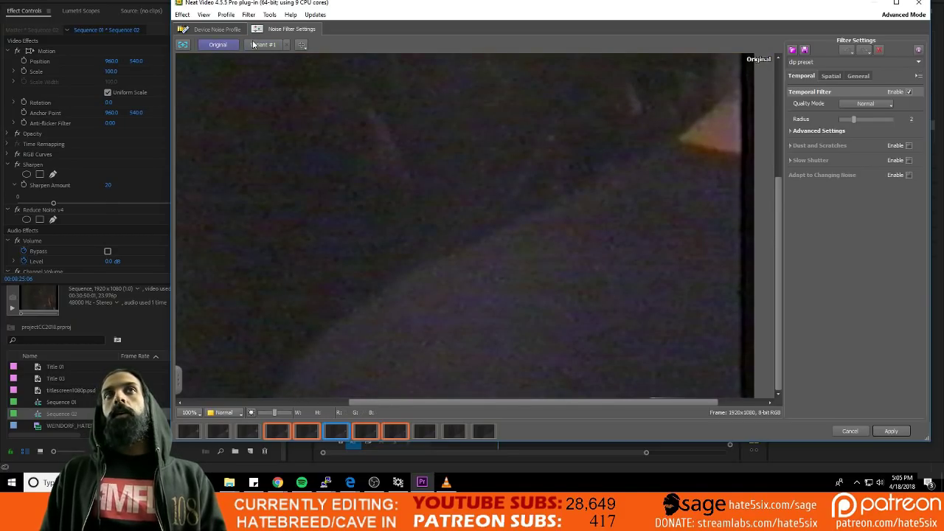
{"action": "left_click", "coordinate": [253, 44]}
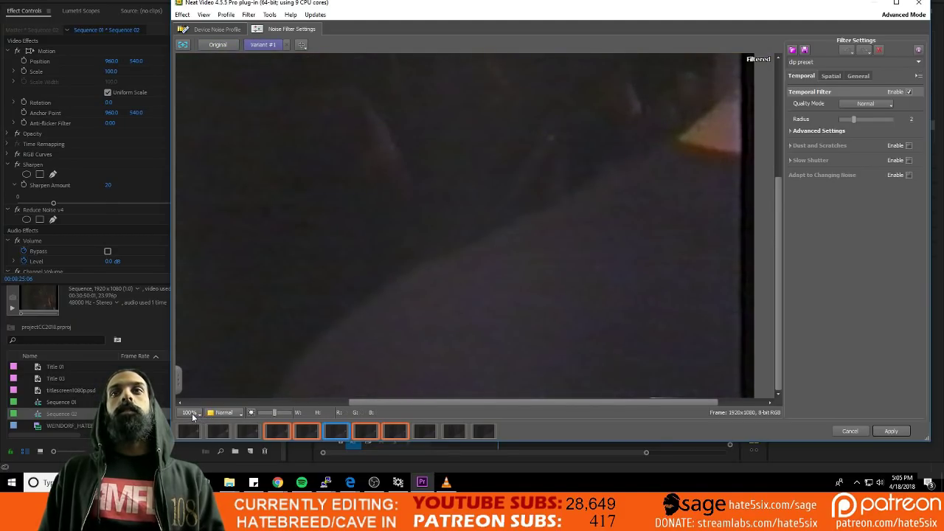
Zoom the preview to 50% and examine the Spatial, General and Temporal filter settings, including the advanced temporal options
{"action": "left_click", "coordinate": [192, 417]}
{"action": "left_click", "coordinate": [204, 328]}
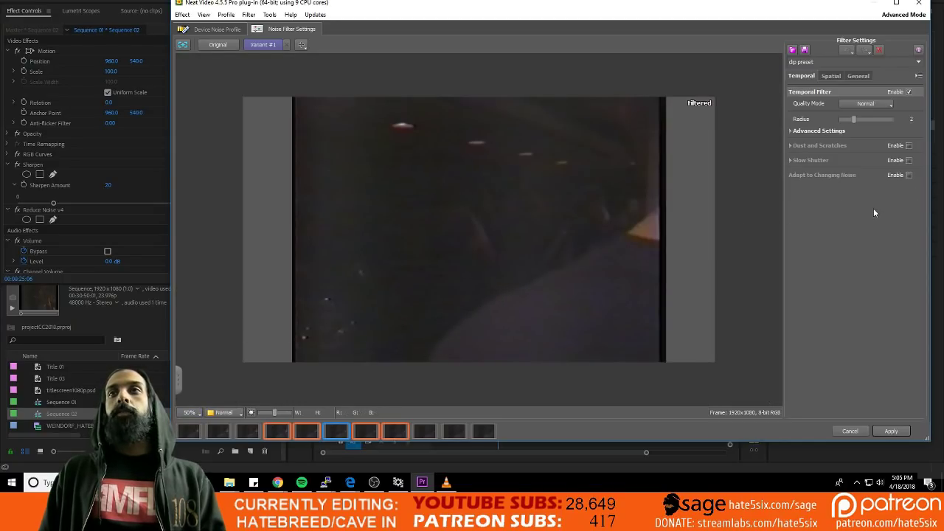
{"action": "left_click", "coordinate": [835, 78]}
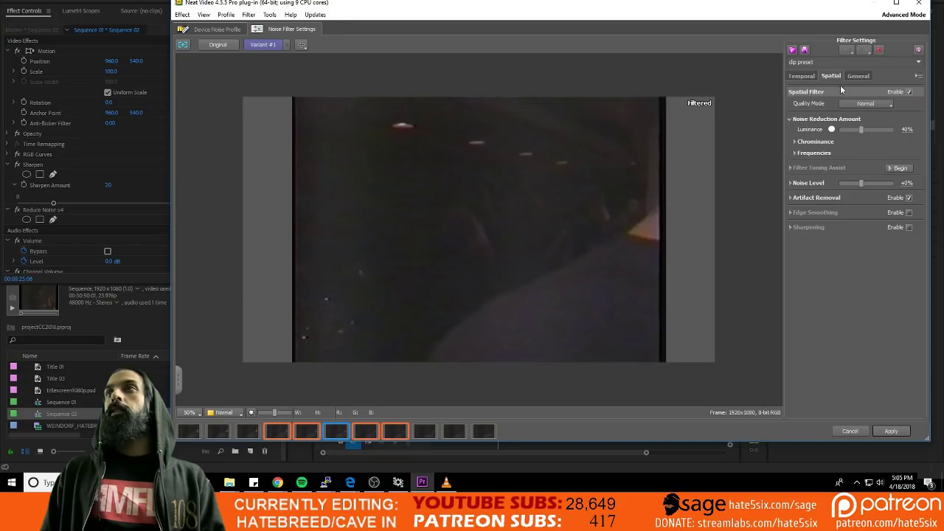
{"action": "mouse_move", "coordinate": [861, 135]}
{"action": "left_mouse_down"}
{"action": "mouse_move", "coordinate": [896, 135]}
{"action": "mouse_move", "coordinate": [859, 134]}
{"action": "left_mouse_up"}
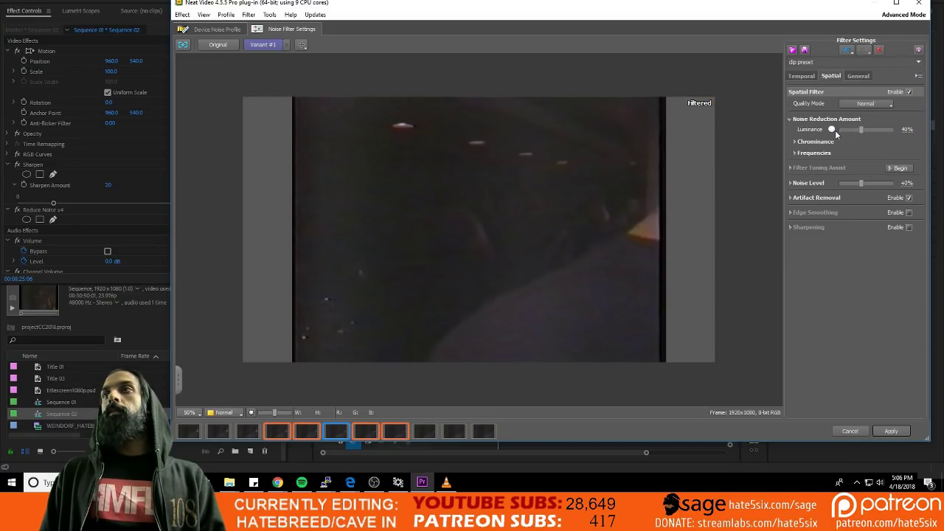
{"action": "left_click", "coordinate": [858, 75]}
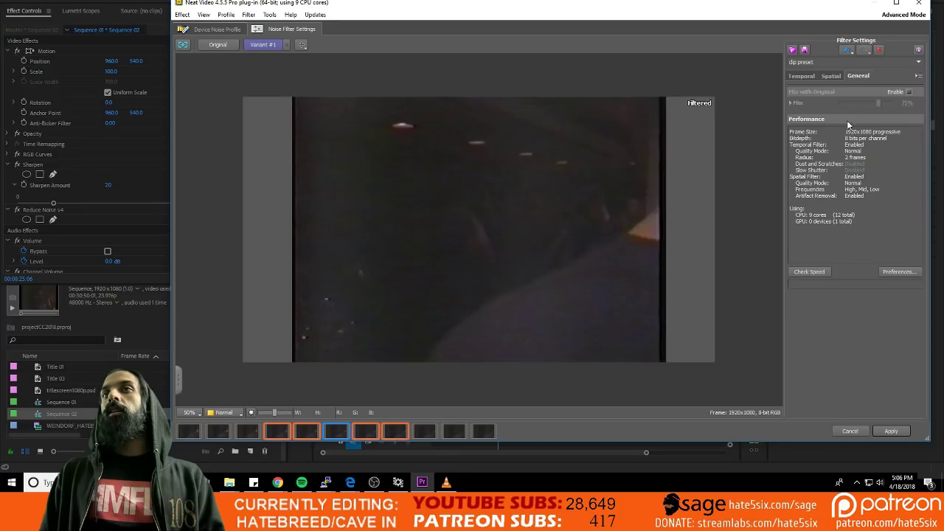
{"action": "left_click", "coordinate": [802, 77]}
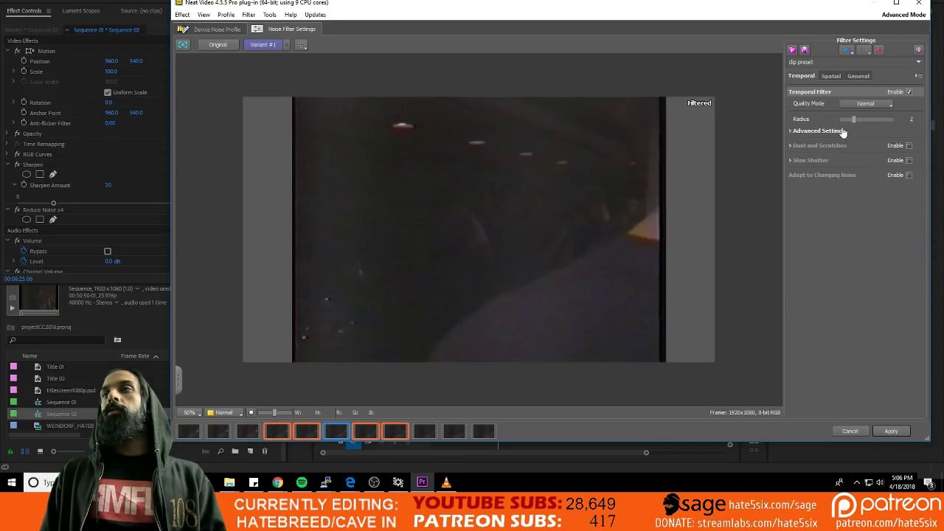
{"action": "left_click", "coordinate": [794, 132]}
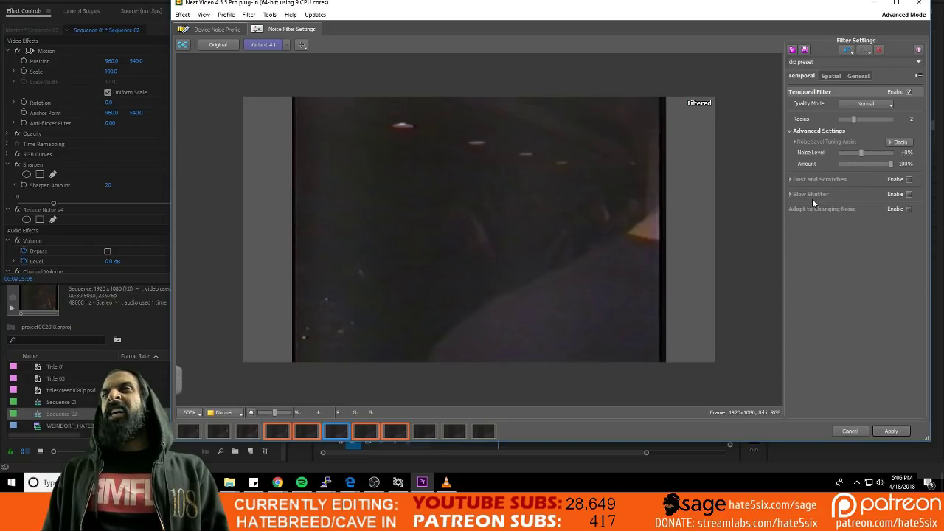
Review the device noise profile, apply the noise reduction, and move the Sequence 01 playhead to 00:22:47:17
{"action": "left_click", "coordinate": [210, 30]}
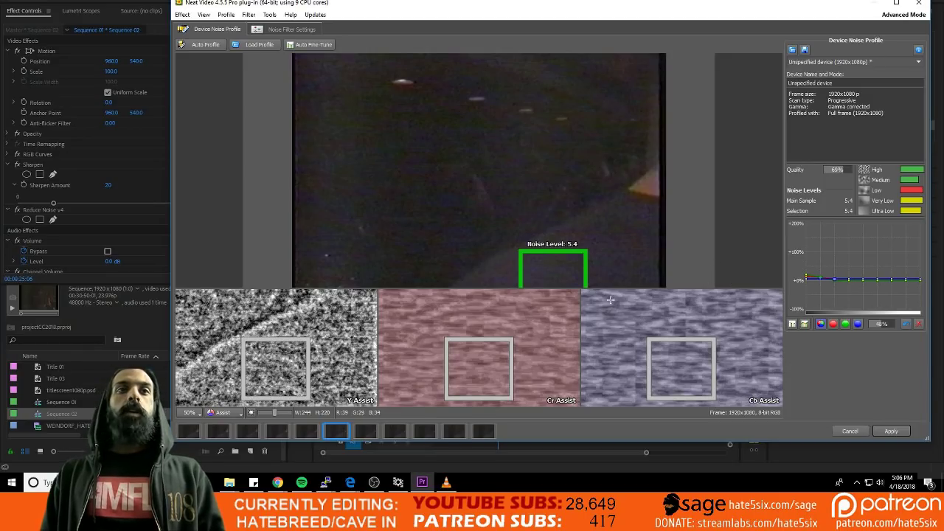
{"action": "left_click", "coordinate": [890, 430]}
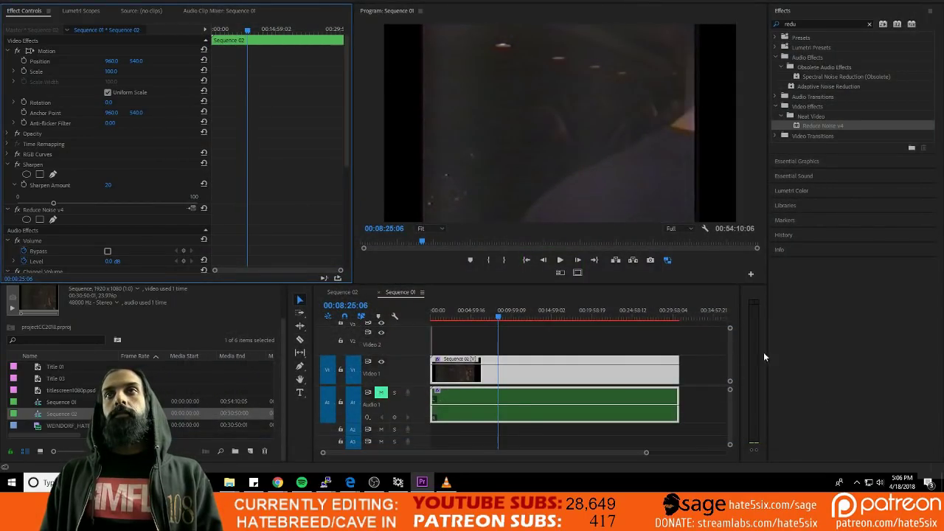
{"action": "key", "text": "space"}
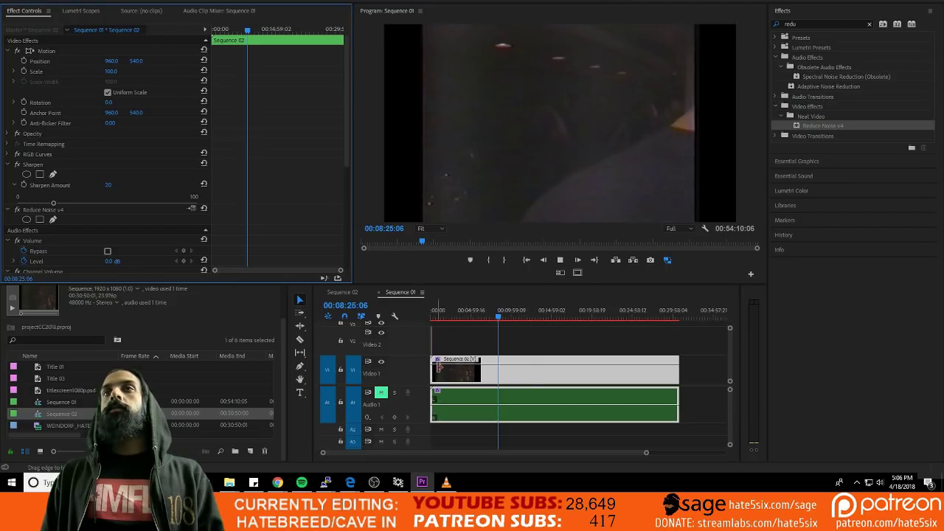
{"action": "left_click_drag", "start_coordinate": [526, 315], "coordinate": [617, 319]}
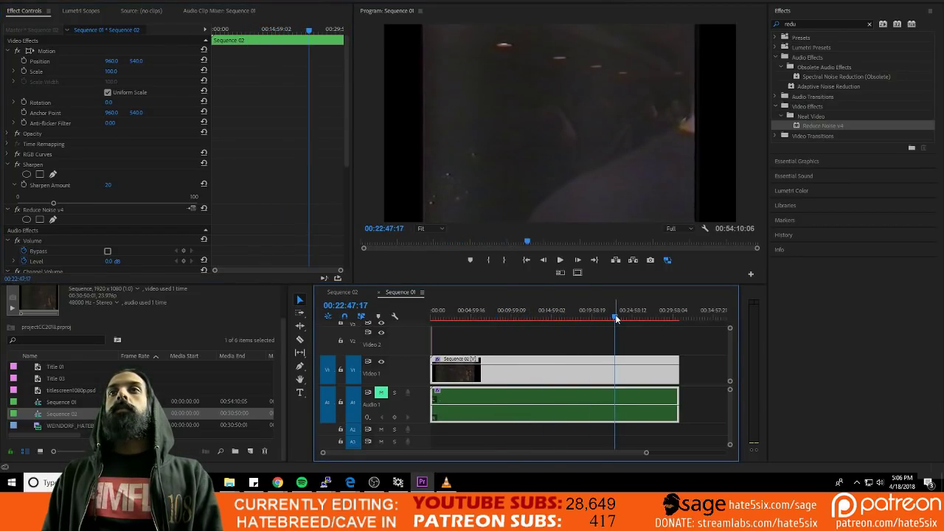
Lower the program monitor's playback resolution to 1/4 and save the project
{"action": "right_click", "coordinate": [576, 228]}
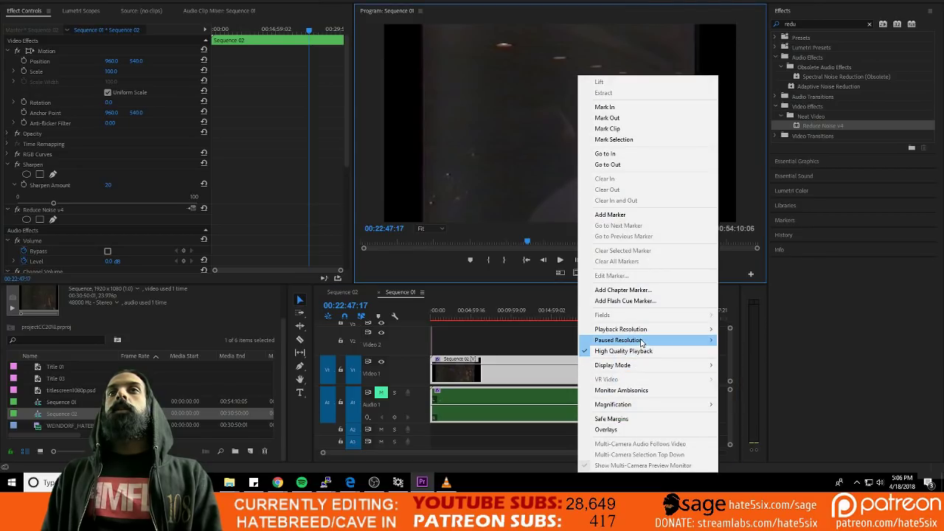
{"action": "mouse_move", "coordinate": [651, 329]}
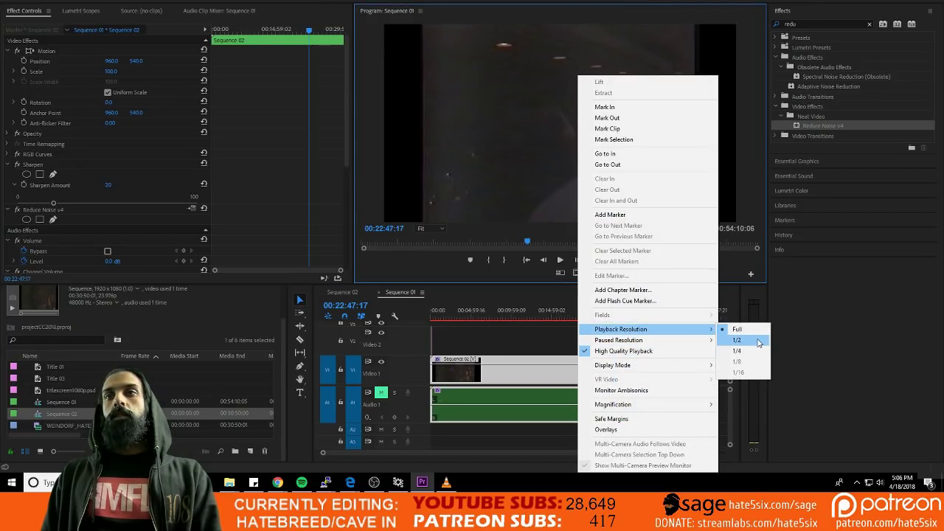
{"action": "left_click", "coordinate": [759, 340]}
{"action": "right_click", "coordinate": [606, 192]}
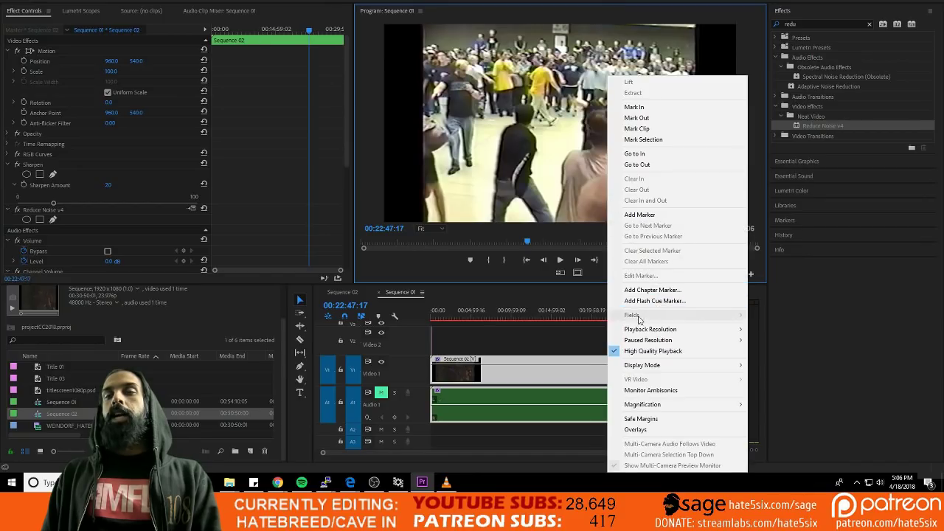
{"action": "left_click", "coordinate": [786, 348]}
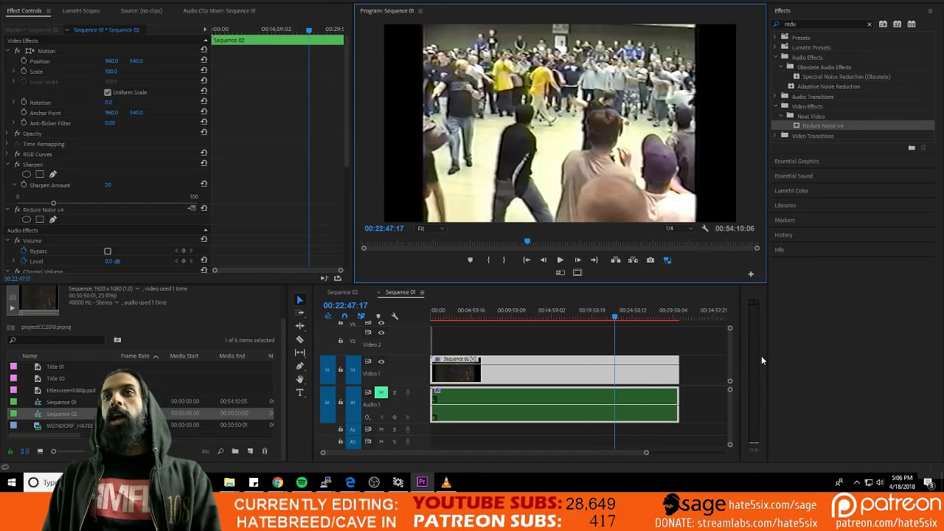
{"action": "key", "text": "ctrl+s"}
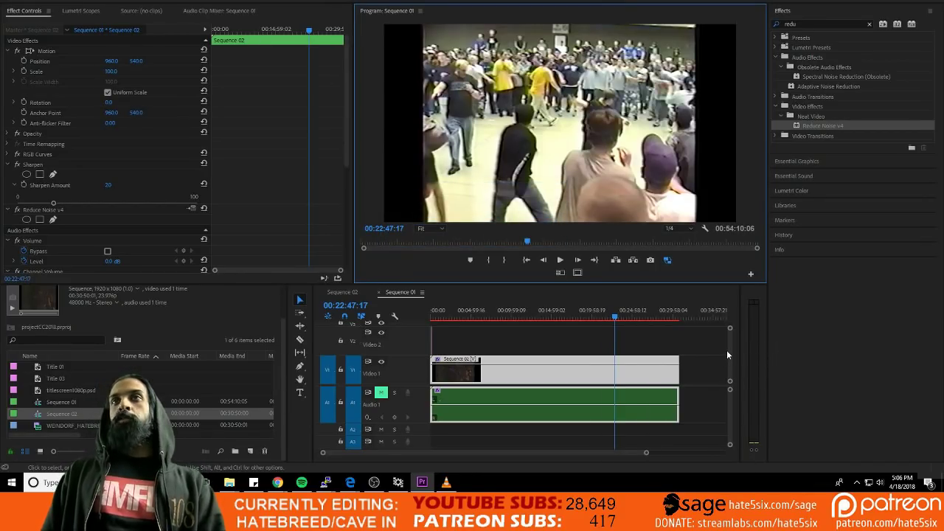
Play the denoised footage briefly, restore the playback resolution to Full, and play on to 00:22:51:11
{"action": "key", "text": "space"}
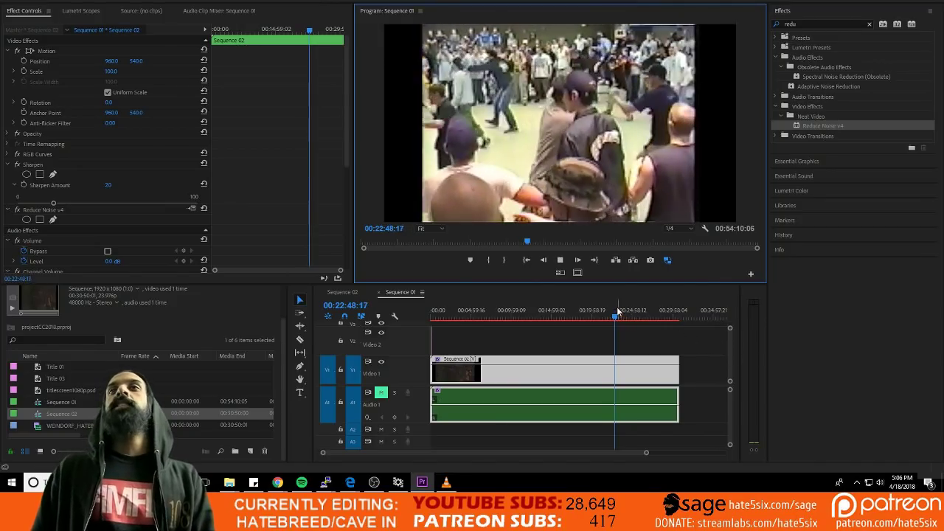
{"action": "key", "text": "space"}
{"action": "right_click", "coordinate": [572, 185]}
{"action": "mouse_move", "coordinate": [644, 332]}
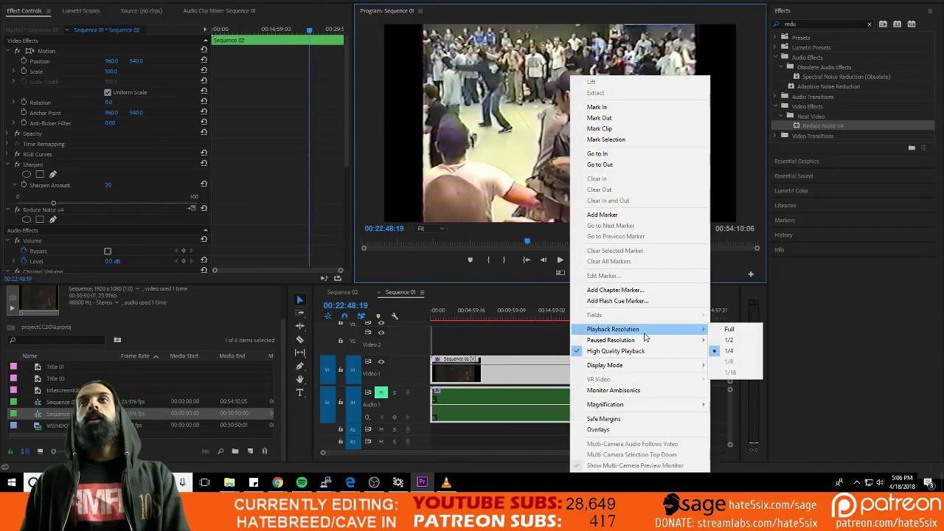
{"action": "left_click", "coordinate": [730, 329]}
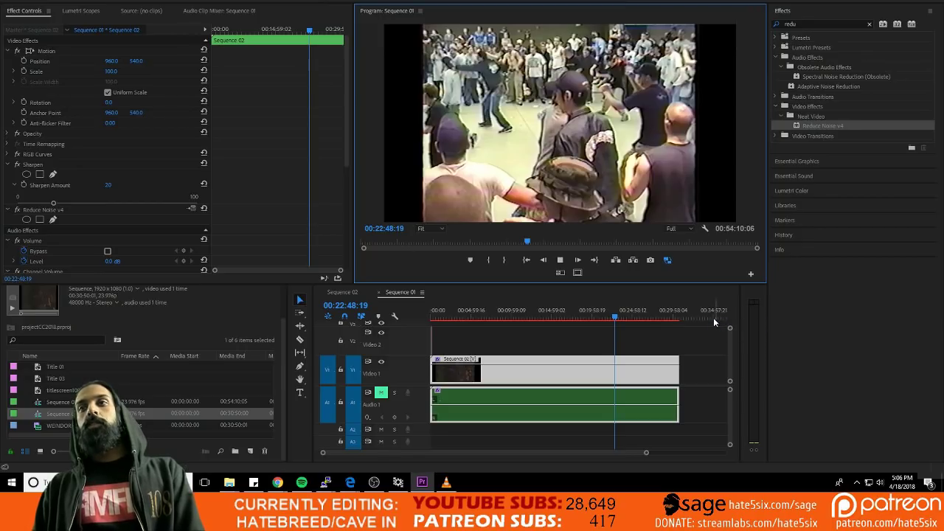
{"action": "right_click", "coordinate": [628, 201]}
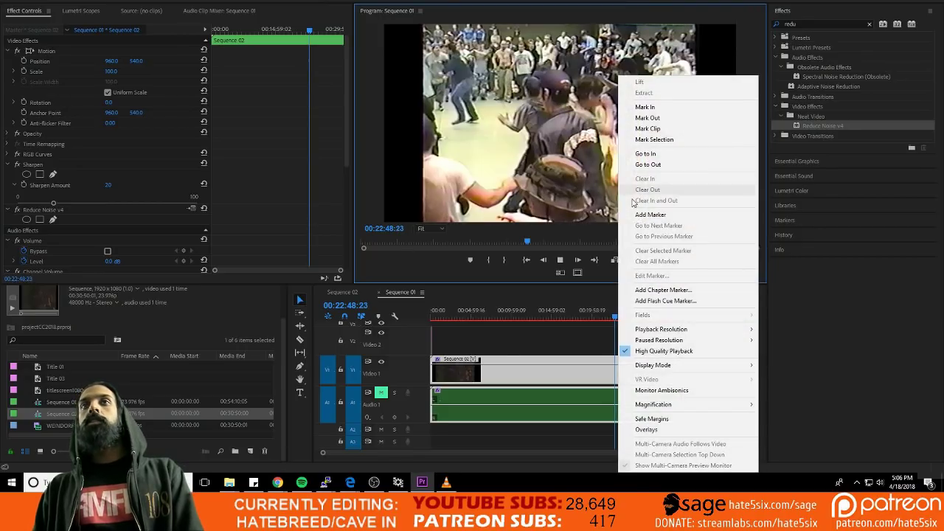
{"action": "left_click", "coordinate": [458, 270]}
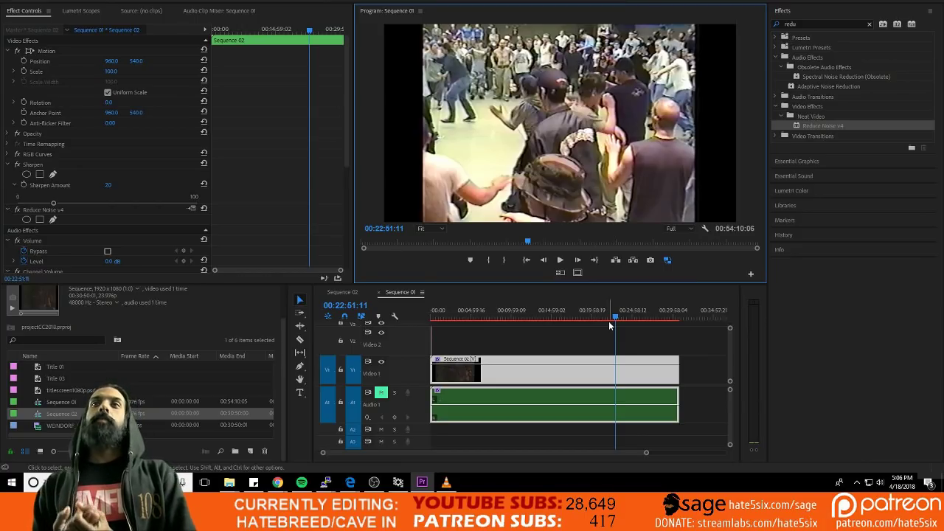
Compare the footage around 00:22:52 with Reduce Noise v4 switched off and on, playing a short stretch in between
{"action": "left_click", "coordinate": [18, 165]}
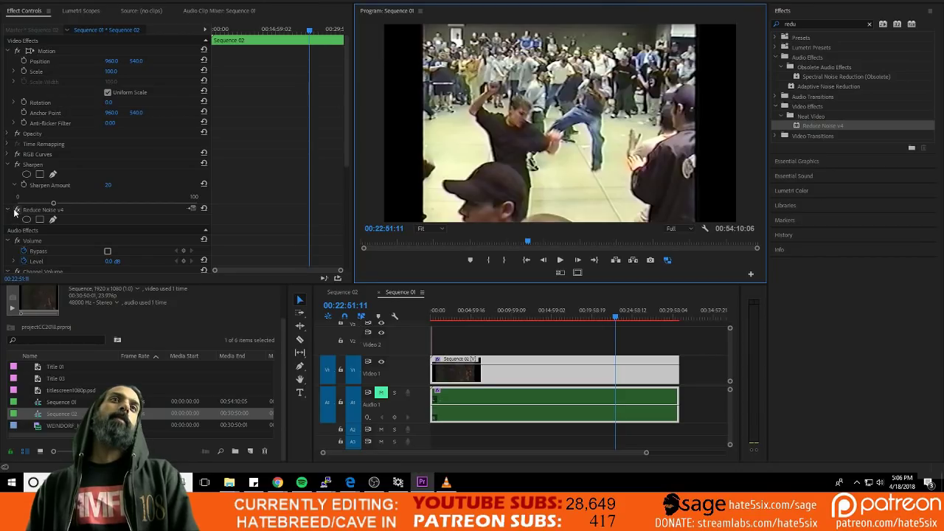
{"action": "left_click", "coordinate": [16, 210]}
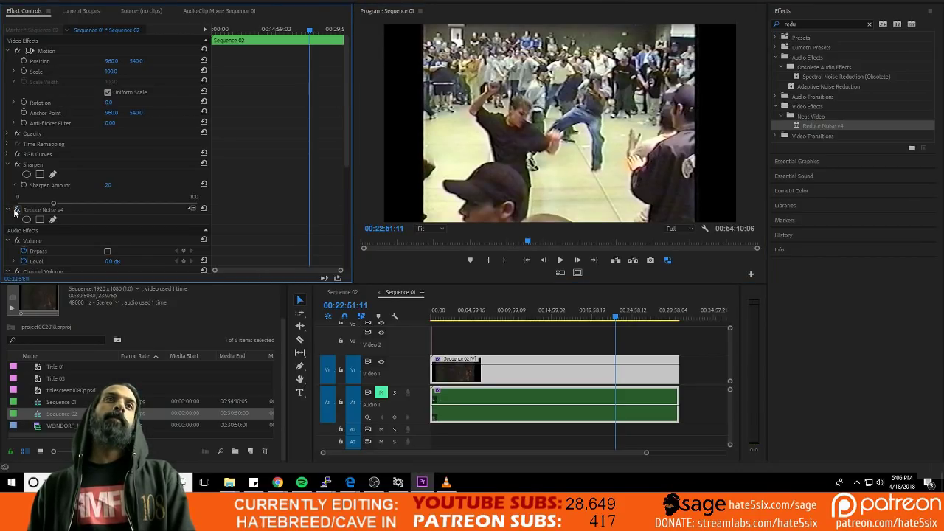
{"action": "key", "text": "space"}
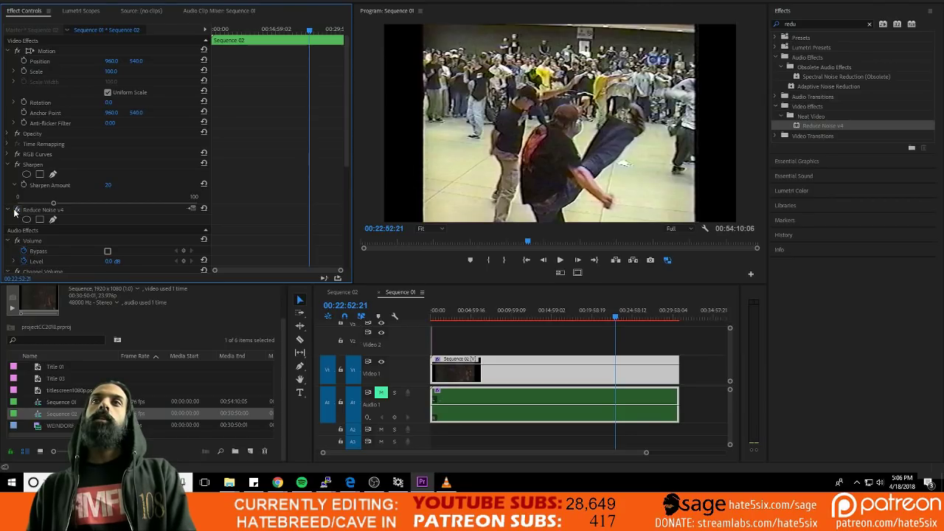
{"action": "left_click", "coordinate": [16, 211]}
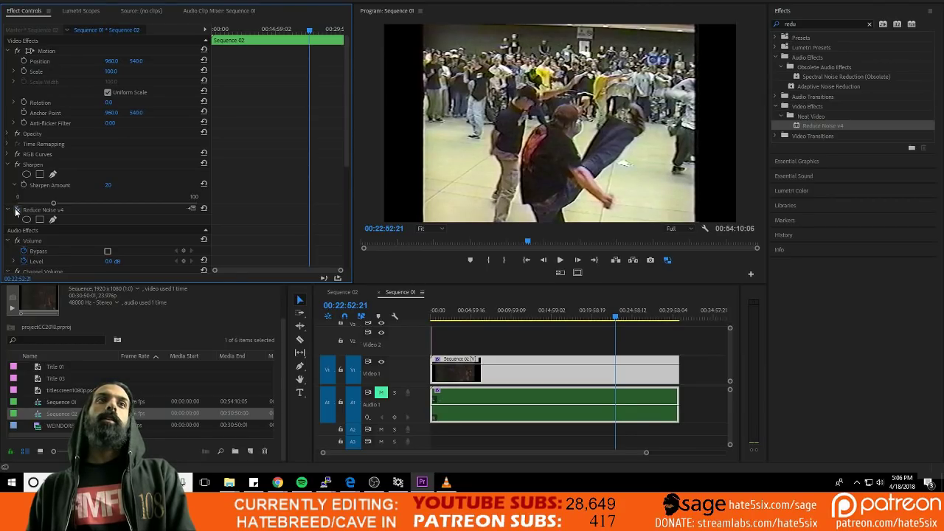
{"action": "left_click", "coordinate": [16, 211]}
{"action": "left_click", "coordinate": [16, 211]}
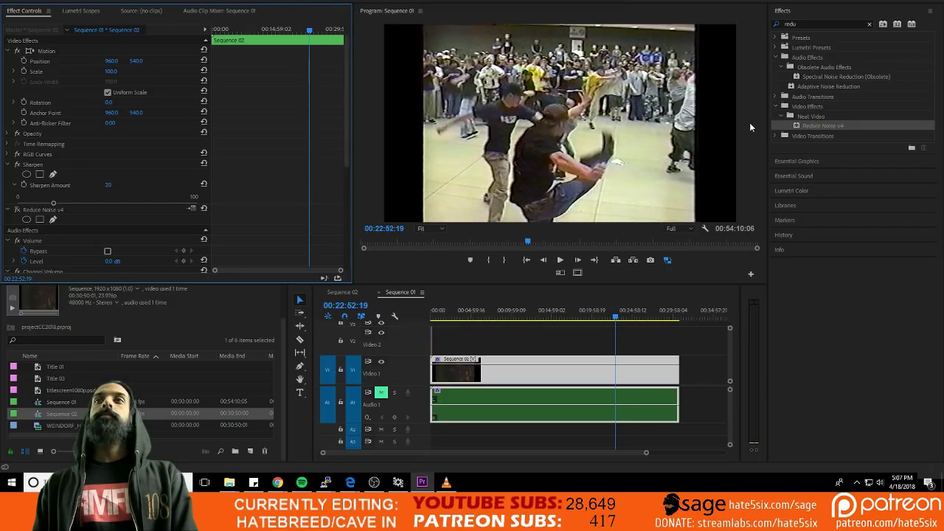
Enlarge the program monitor with its zoom at 100%, save the project, and compare the frame with Reduce Noise v4 off and on
{"action": "left_click", "coordinate": [425, 226]}
{"action": "left_click", "coordinate": [451, 298]}
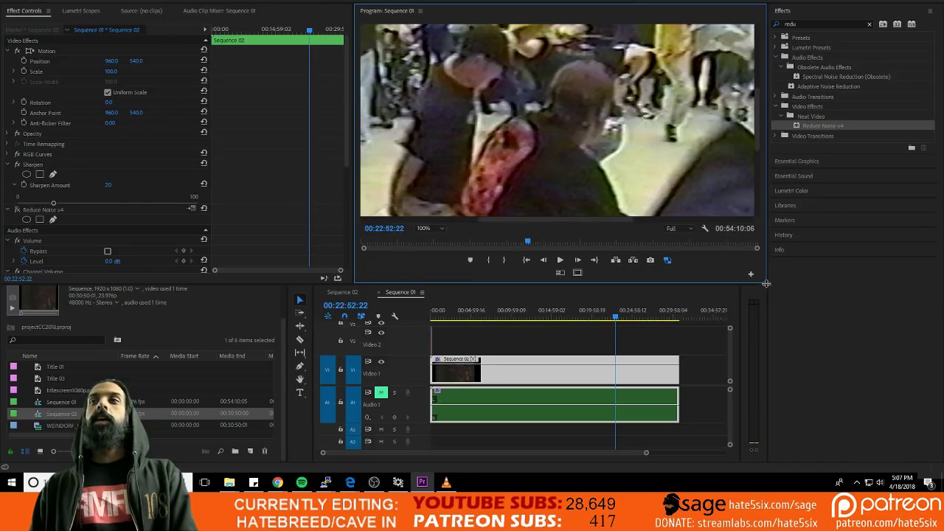
{"action": "left_click_drag", "start_coordinate": [765, 282], "coordinate": [844, 388]}
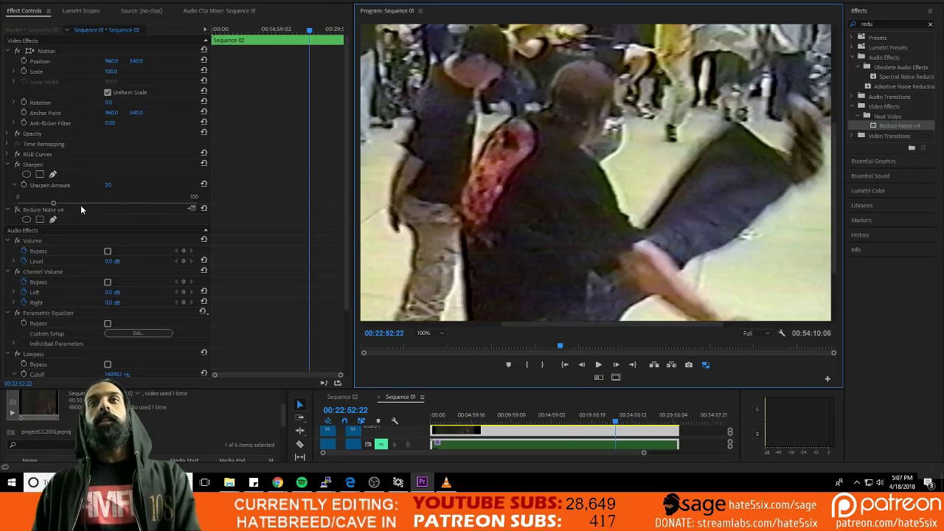
{"action": "key", "text": "ctrl+s"}
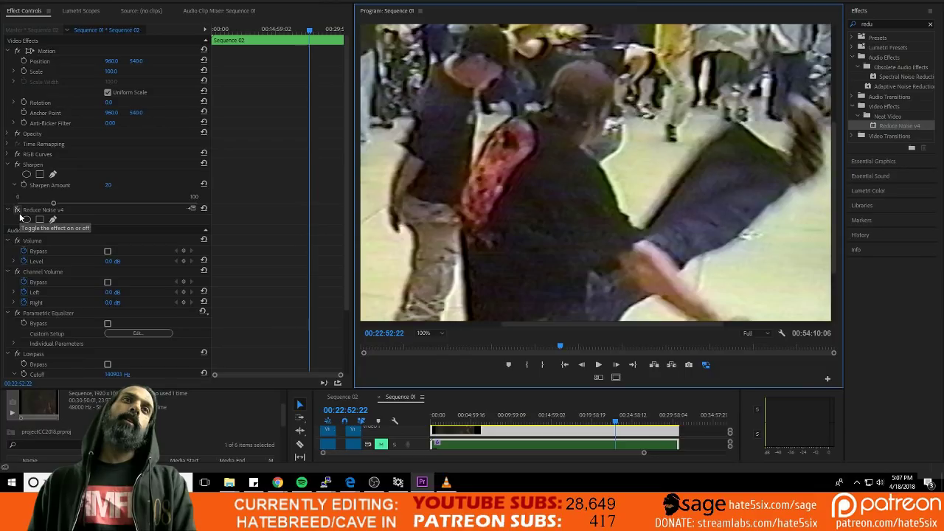
{"action": "left_click", "coordinate": [18, 210]}
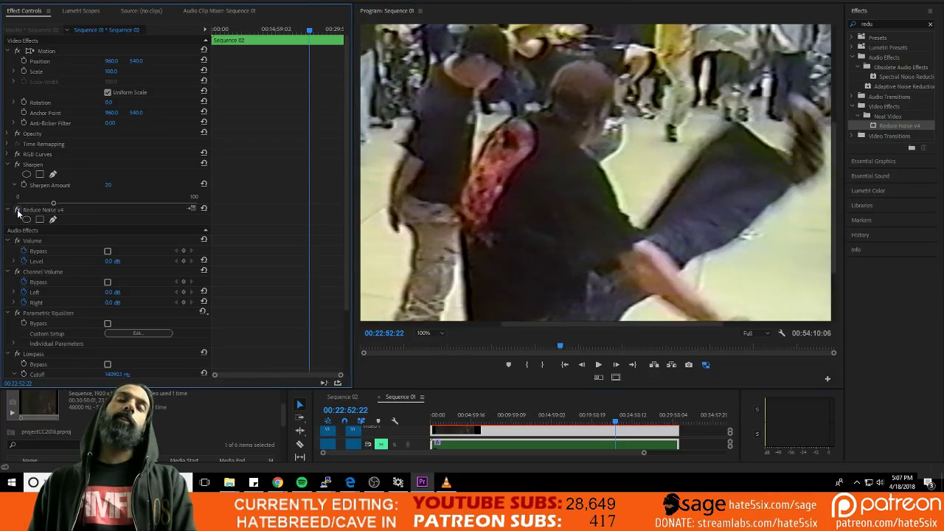
{"action": "left_click", "coordinate": [17, 210]}
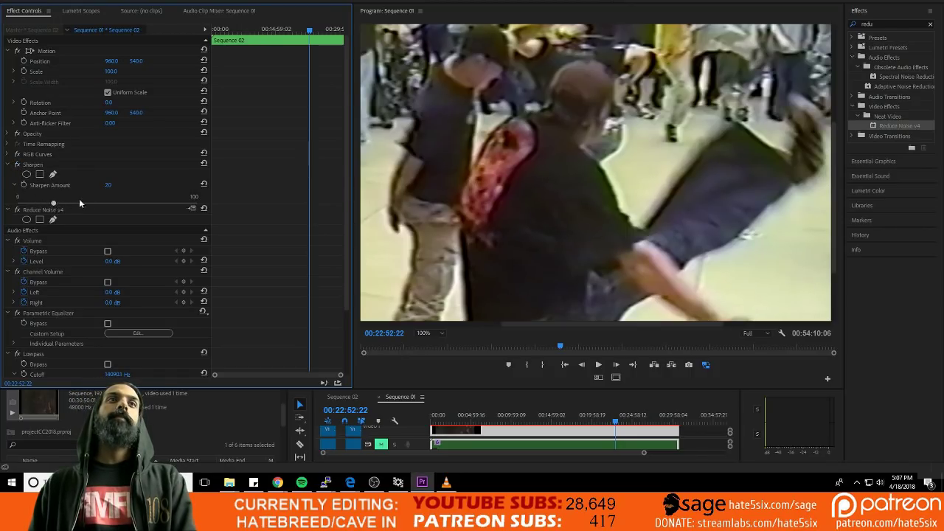
Move the Sharpen effect below Reduce Noise v4 in the clip's effect order
{"action": "left_click", "coordinate": [113, 203]}
{"action": "left_click_drag", "start_coordinate": [2, 200], "coordinate": [52, 224]}
{"action": "left_click", "coordinate": [33, 167]}
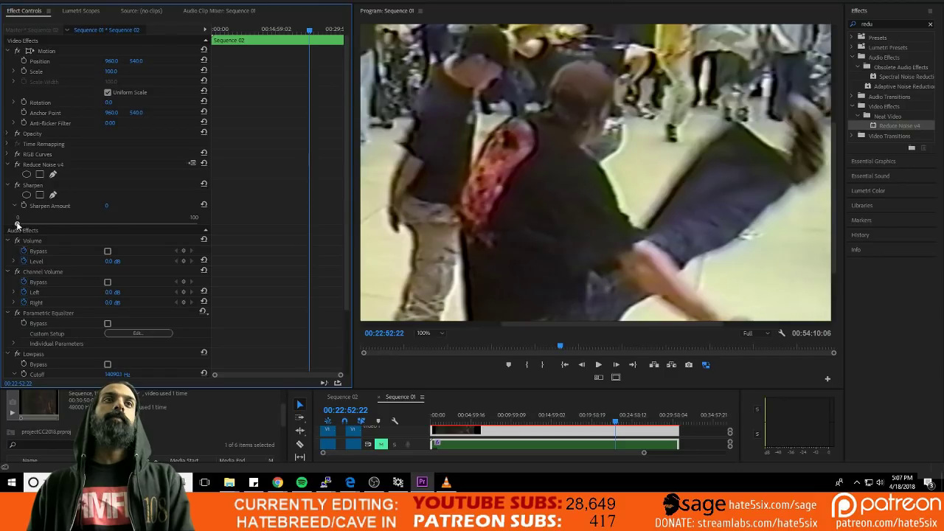
Try a Sharpen Amount of 100 and play the footage to 00:22:53:11
{"action": "left_click_drag", "start_coordinate": [18, 223], "coordinate": [24, 224]}
{"action": "left_click_drag", "start_coordinate": [250, 225], "coordinate": [302, 222]}
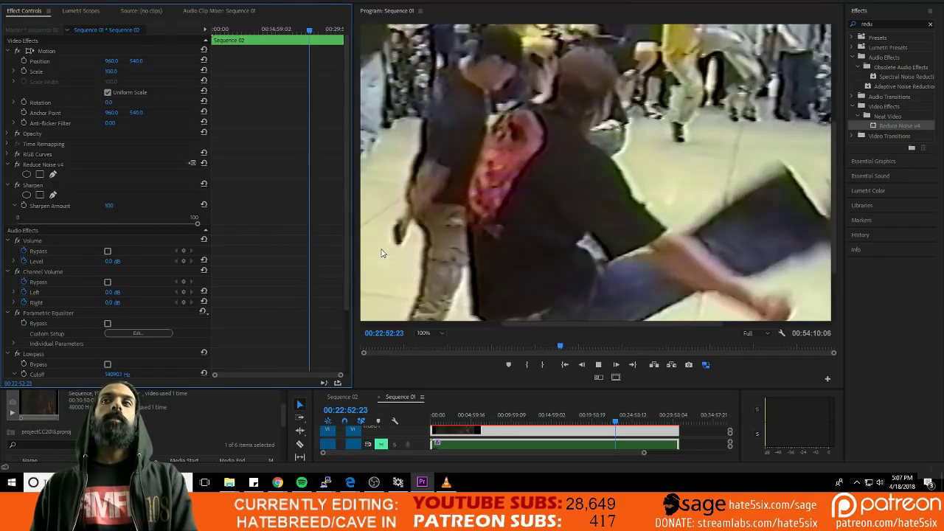
{"action": "left_click", "coordinate": [380, 247]}
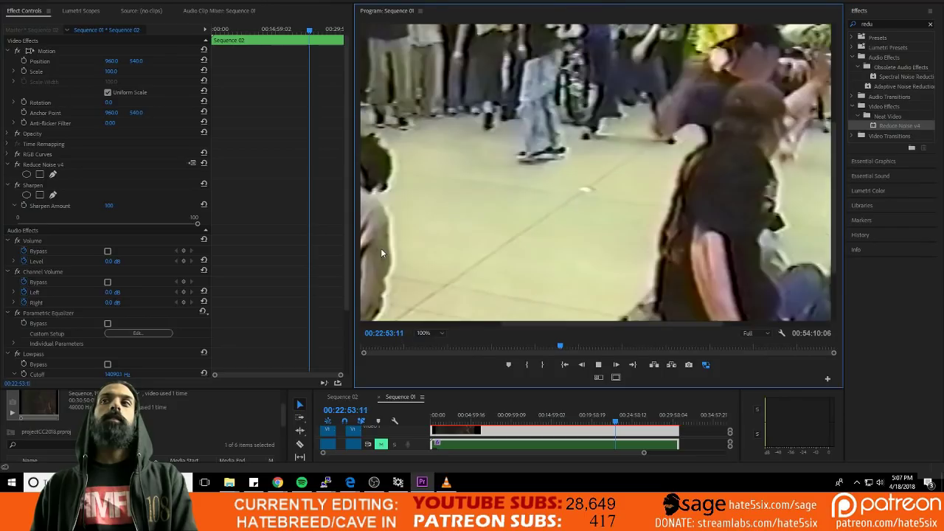
Move the Sequence 01 playhead to 00:28:15:23 and save the project
{"action": "left_click", "coordinate": [640, 415]}
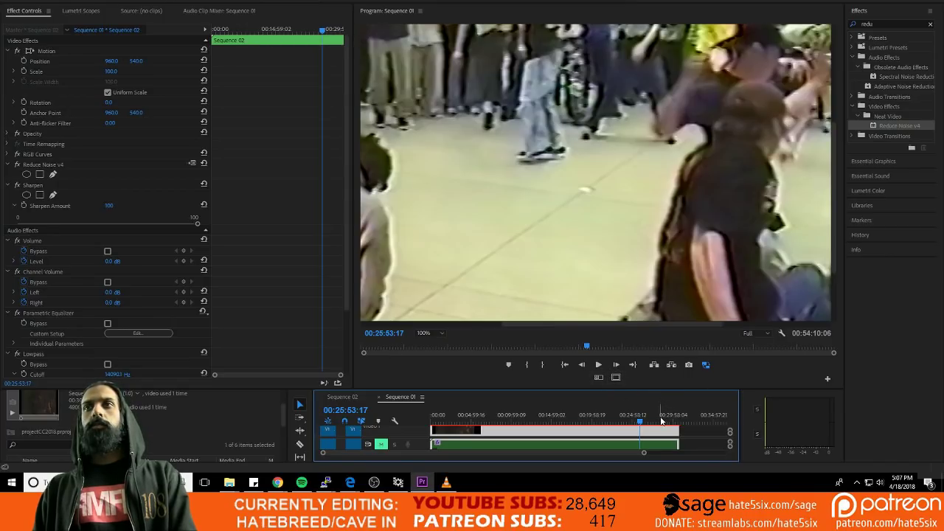
{"action": "left_click", "coordinate": [659, 416]}
{"action": "key", "text": "ctrl+s"}
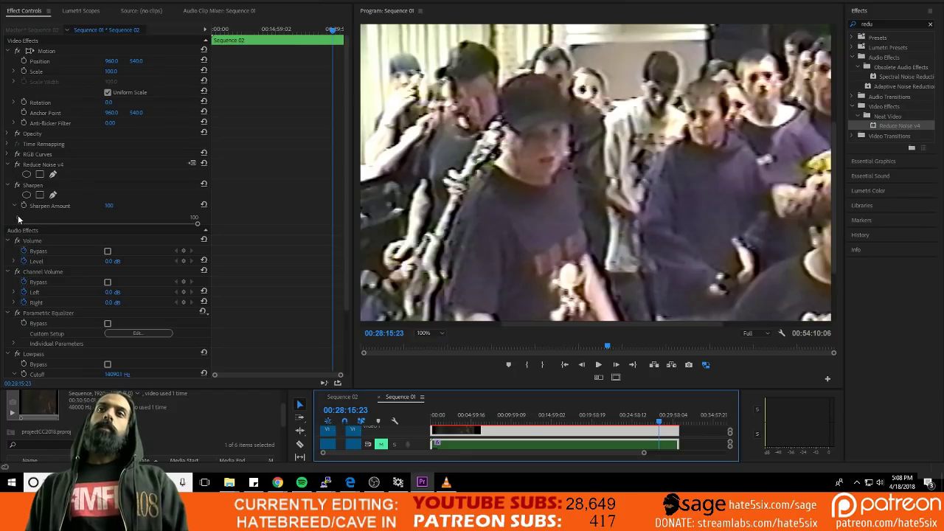
Compare the close-up frame with Reduce Noise v4 and Sharpen each switched off and on
{"action": "left_click", "coordinate": [17, 164]}
{"action": "left_click", "coordinate": [17, 164]}
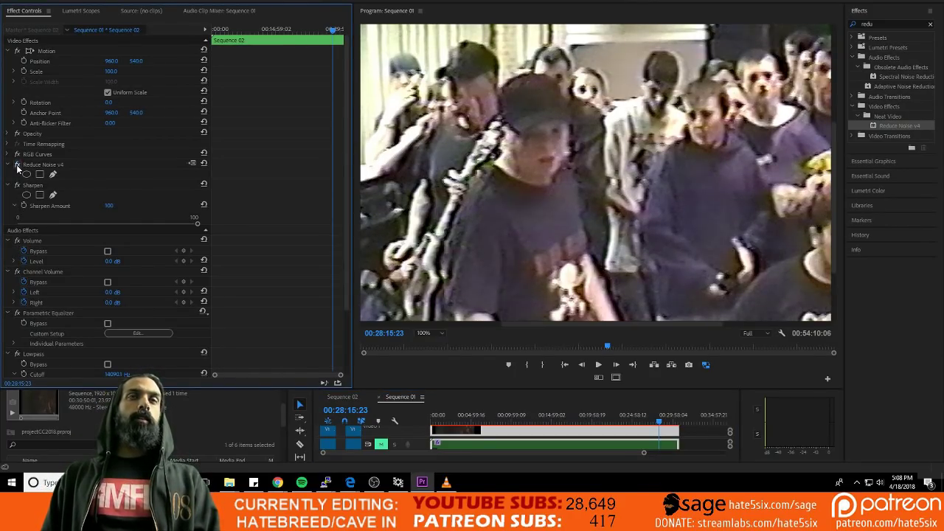
{"action": "left_click", "coordinate": [17, 164]}
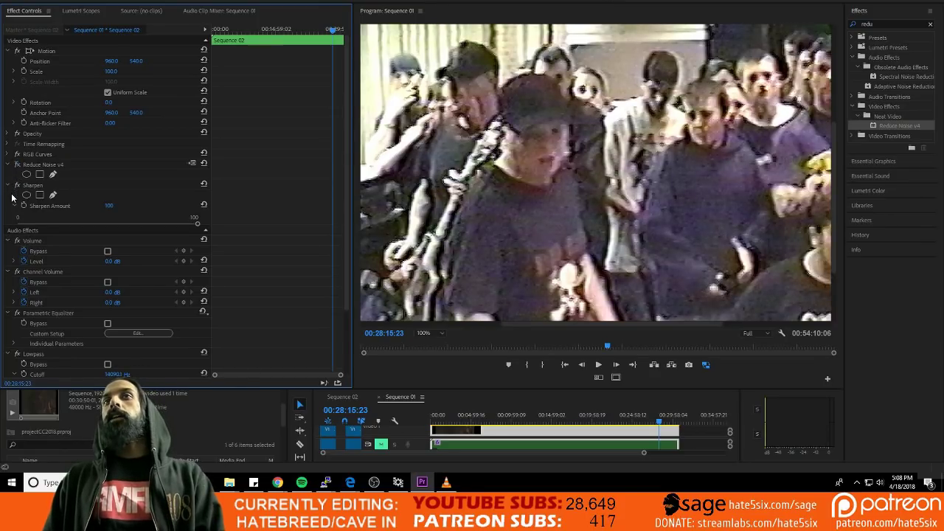
{"action": "left_click", "coordinate": [17, 185]}
{"action": "left_click", "coordinate": [17, 185]}
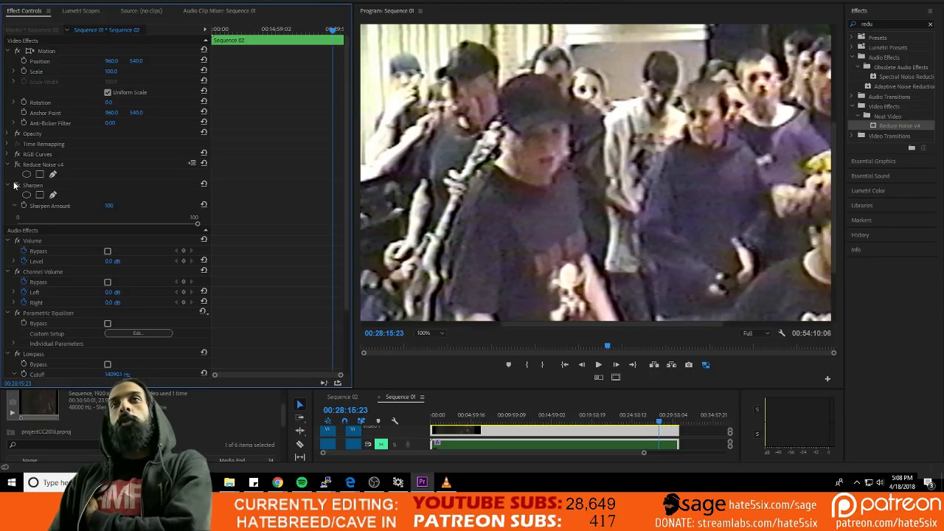
Switch Reduce Noise v4 off and on repeatedly, and Sharpen once more, to examine grain and detail in the crowd frame
{"action": "left_click", "coordinate": [17, 164]}
{"action": "left_click", "coordinate": [17, 165]}
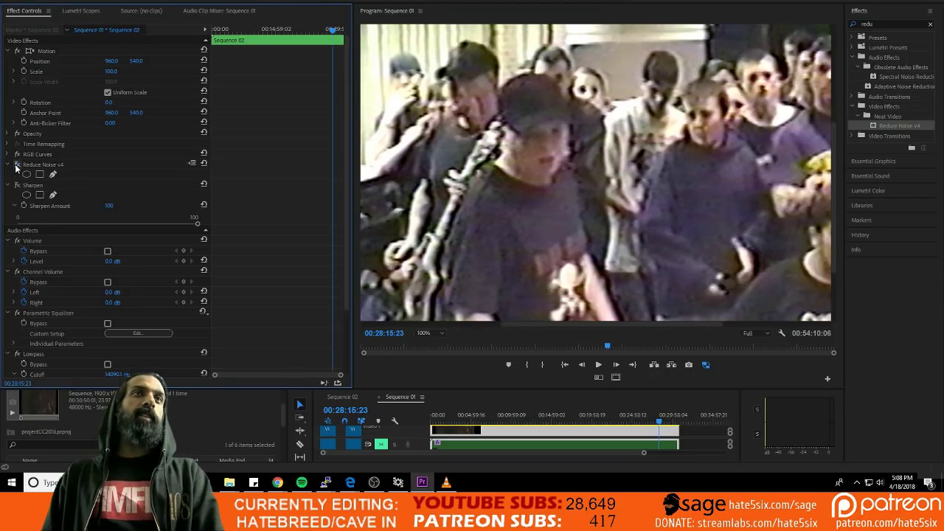
{"action": "left_click", "coordinate": [16, 165]}
{"action": "left_click", "coordinate": [16, 166]}
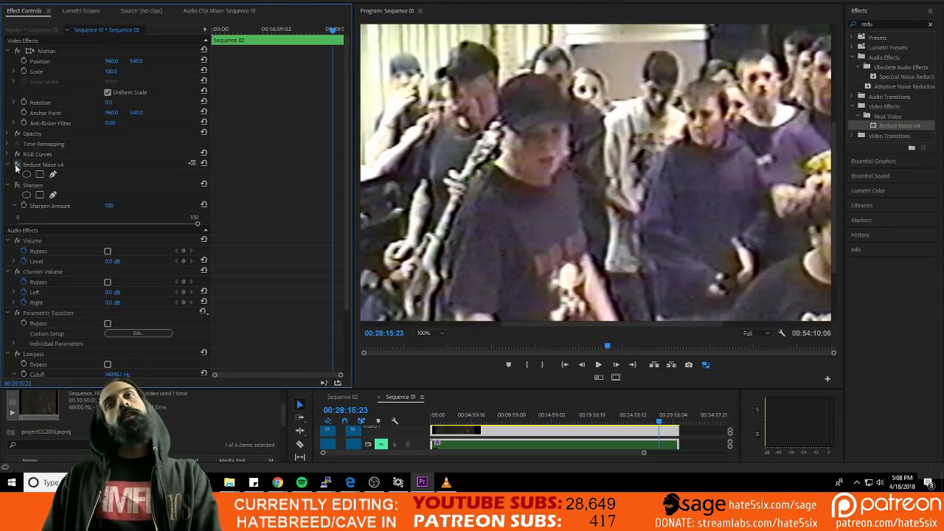
{"action": "left_click", "coordinate": [16, 165]}
{"action": "left_click", "coordinate": [16, 166]}
{"action": "left_click", "coordinate": [16, 165]}
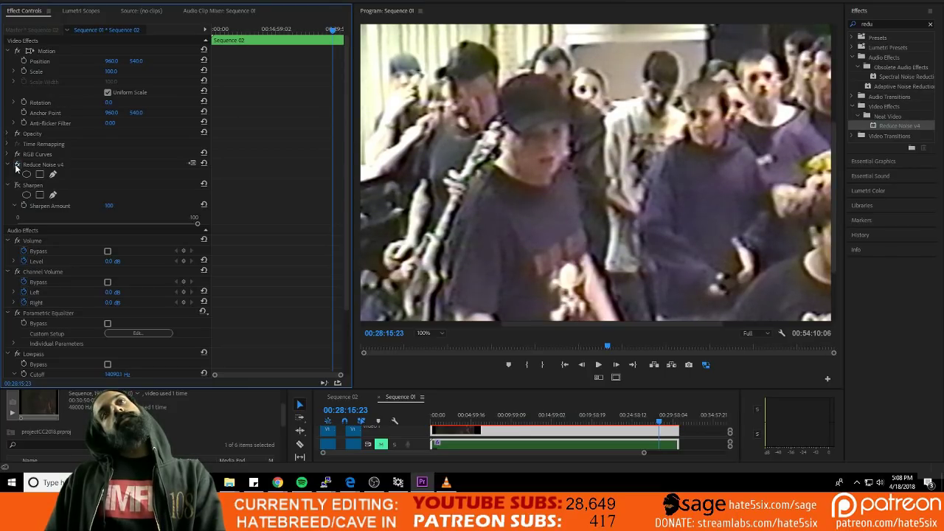
{"action": "left_click", "coordinate": [16, 166]}
{"action": "left_click", "coordinate": [16, 166]}
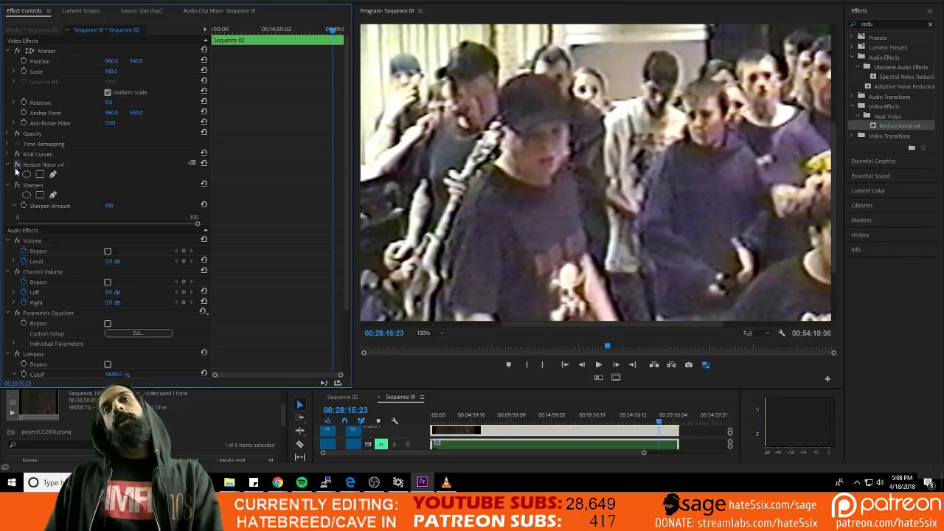
{"action": "left_click", "coordinate": [16, 166]}
{"action": "left_click", "coordinate": [17, 166]}
{"action": "left_click", "coordinate": [16, 166]}
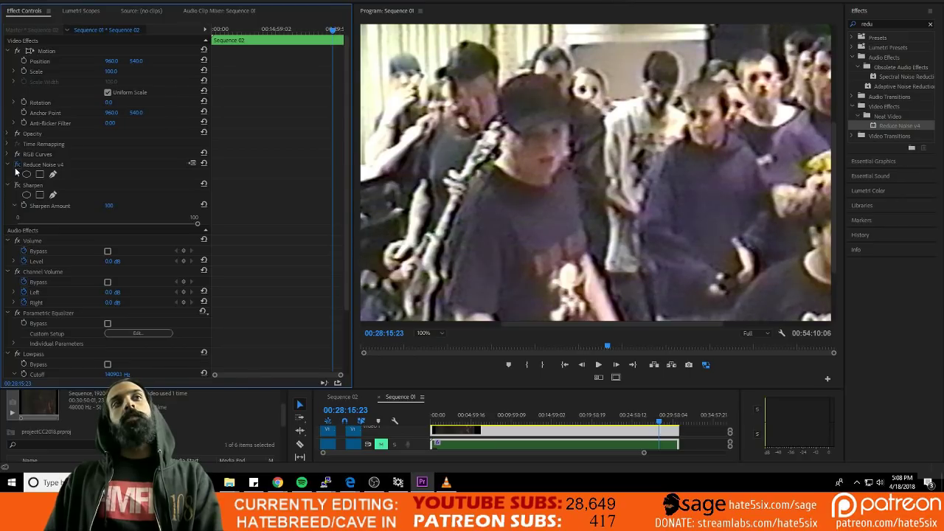
{"action": "left_click", "coordinate": [17, 166]}
{"action": "left_click", "coordinate": [15, 168]}
{"action": "left_click", "coordinate": [15, 168]}
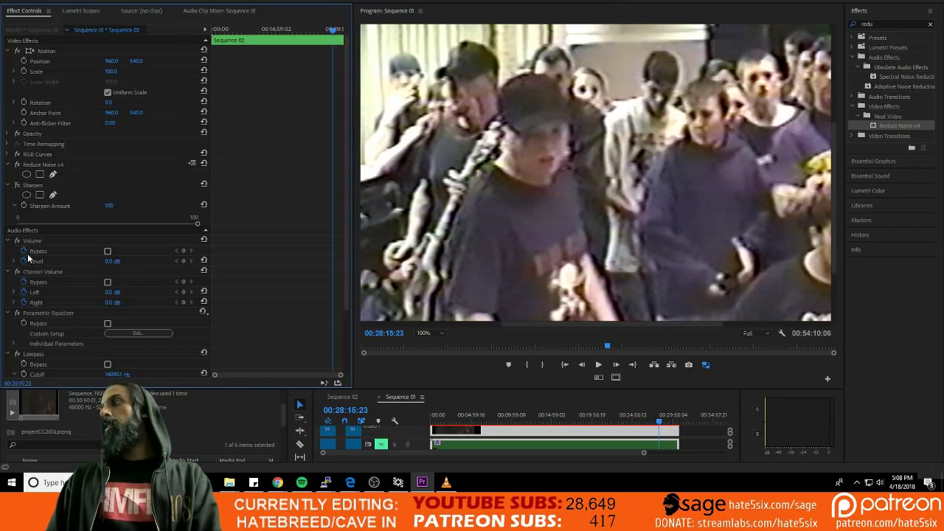
{"action": "left_click", "coordinate": [17, 185]}
{"action": "left_click", "coordinate": [17, 185]}
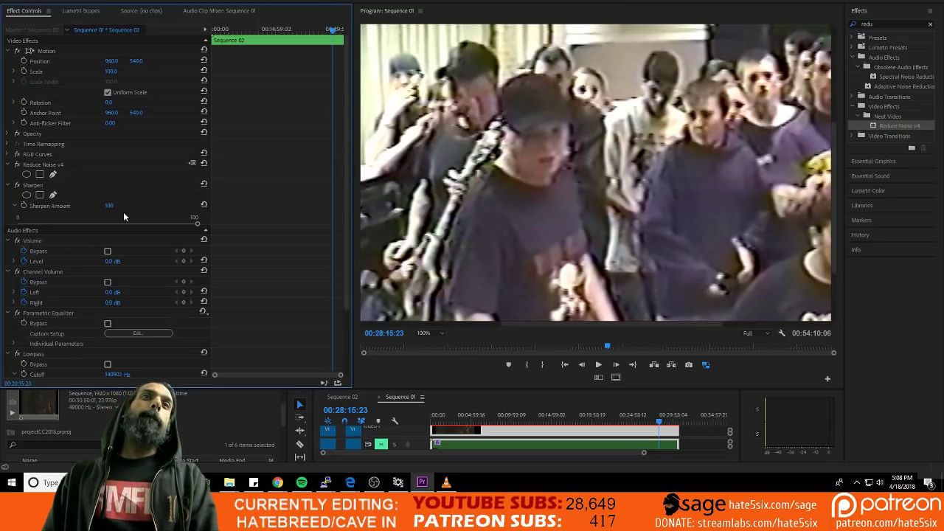
Set the Sharpen Amount to 50 and compare the frame at 00:28:17:00 with Sharpen off and on
{"action": "left_click_drag", "start_coordinate": [197, 225], "coordinate": [166, 224]}
{"action": "left_click_drag", "start_coordinate": [99, 241], "coordinate": [45, 230]}
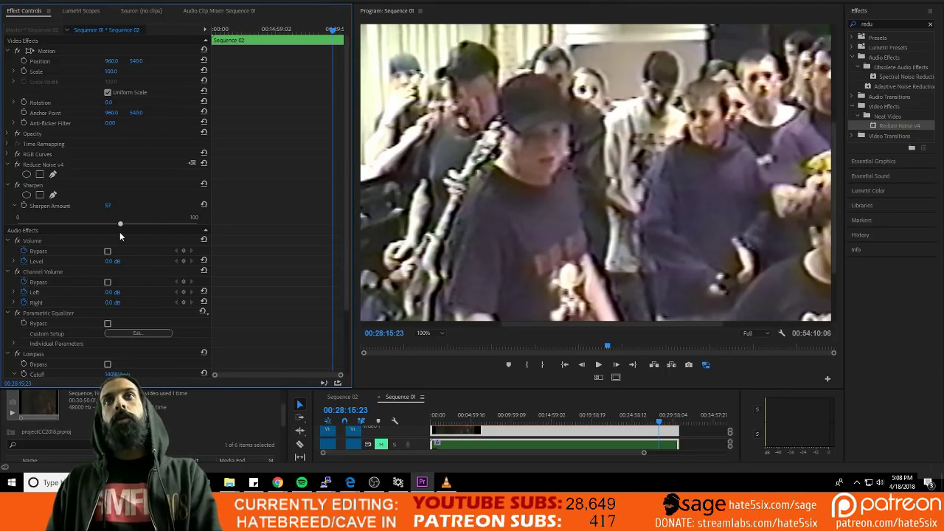
{"action": "left_click_drag", "start_coordinate": [118, 235], "coordinate": [107, 236]}
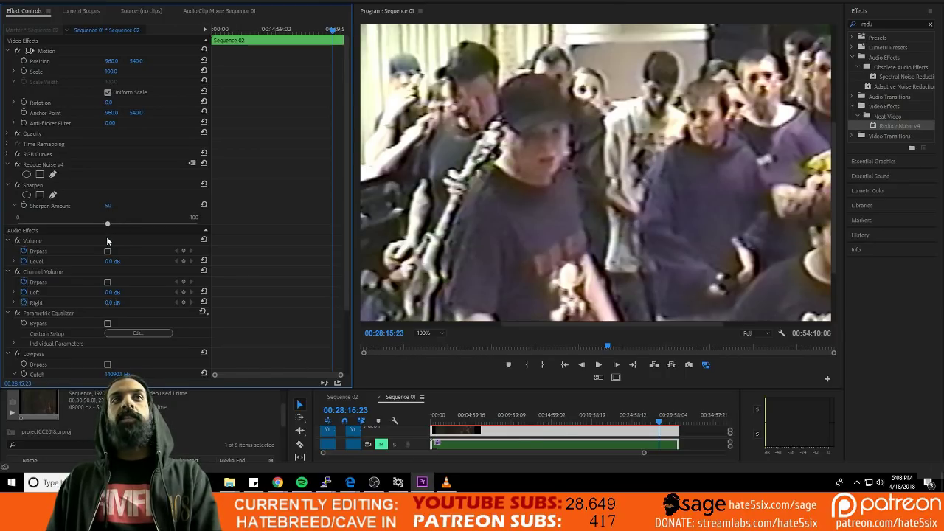
{"action": "left_click", "coordinate": [17, 185]}
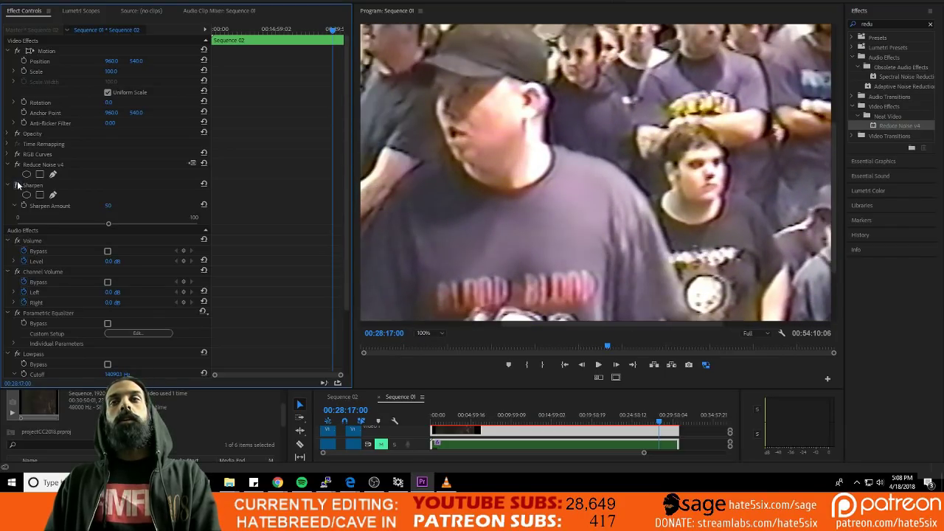
{"action": "left_click", "coordinate": [17, 186]}
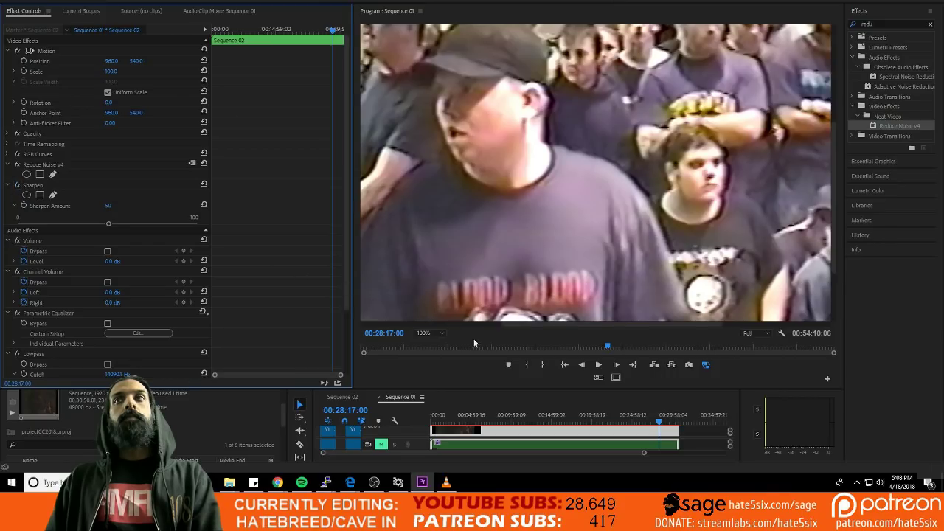
Zoom the program monitor out to 25%, play the footage to 00:28:20:09, and save the project
{"action": "left_click", "coordinate": [441, 335]}
{"action": "left_click", "coordinate": [443, 371]}
{"action": "key", "text": "space"}
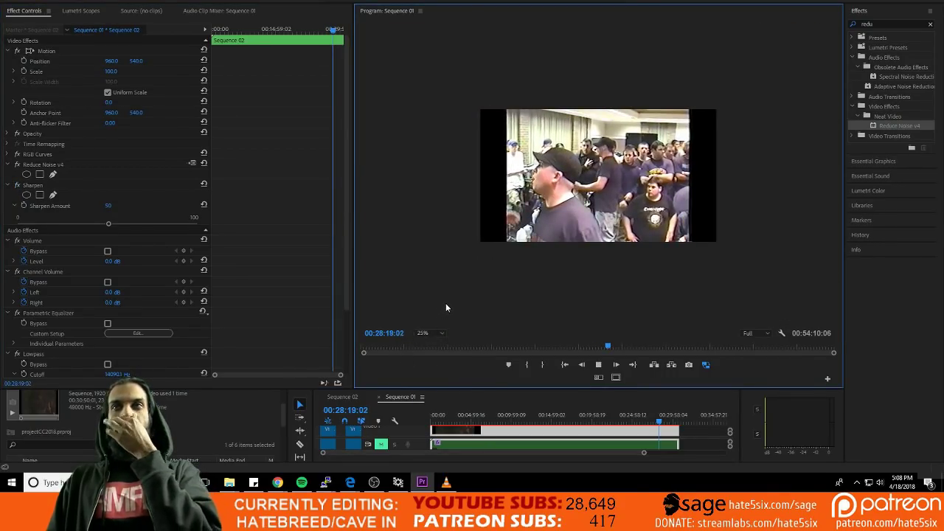
{"action": "key", "text": "ctrl+s"}
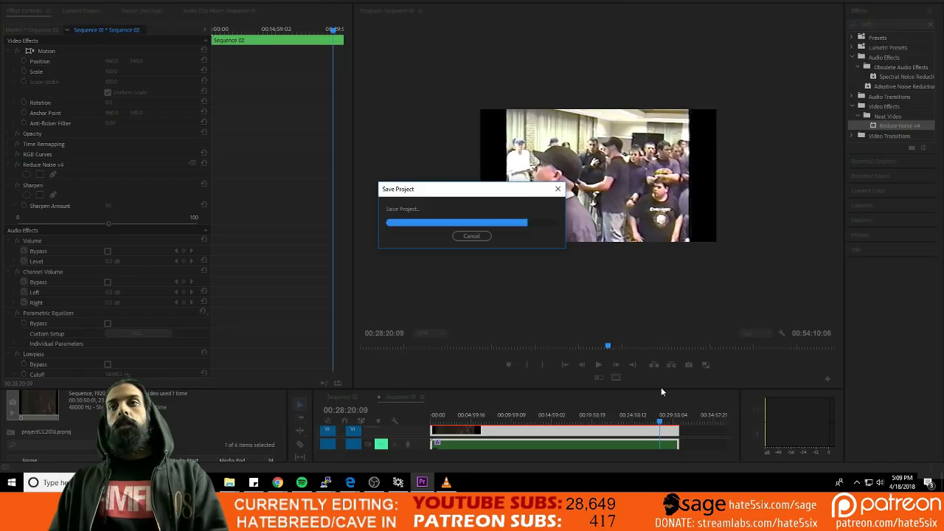
Return the playhead to the start of Sequence 01 and enlarge and zoom in the timeline
{"action": "key", "text": "Home"}
{"action": "left_click_drag", "start_coordinate": [657, 389], "coordinate": [657, 333]}
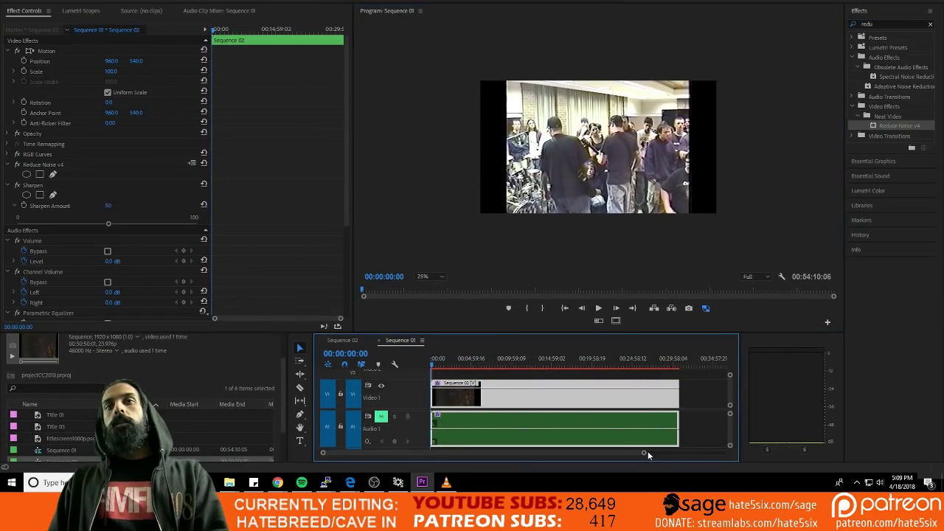
{"action": "left_click_drag", "start_coordinate": [647, 451], "coordinate": [523, 450]}
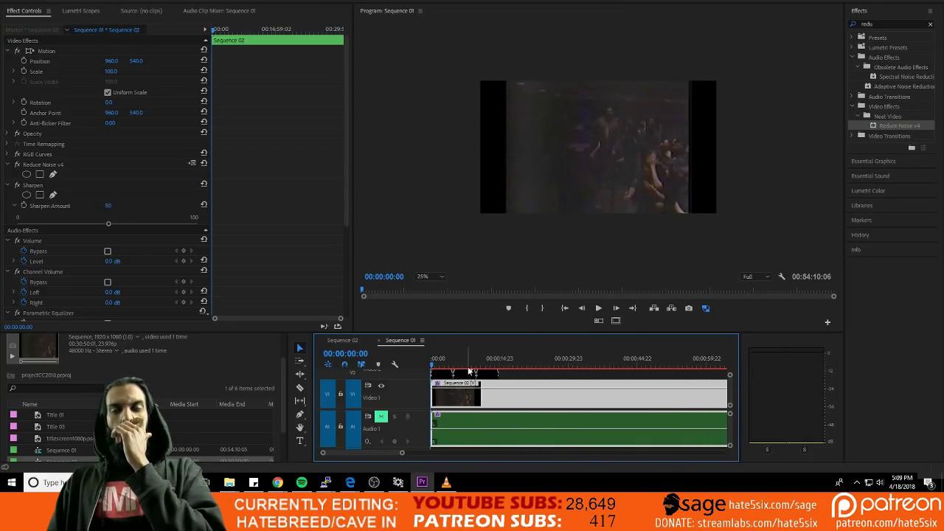
Switch to the 1999-04-09 folder in File Explorer, and on to hatebreed.psd in Photoshop
{"action": "key", "text": "alt+Tab"}
{"action": "key", "text": "Tab"}
{"action": "key", "text": "Tab"}
{"action": "key", "text": "Tab"}
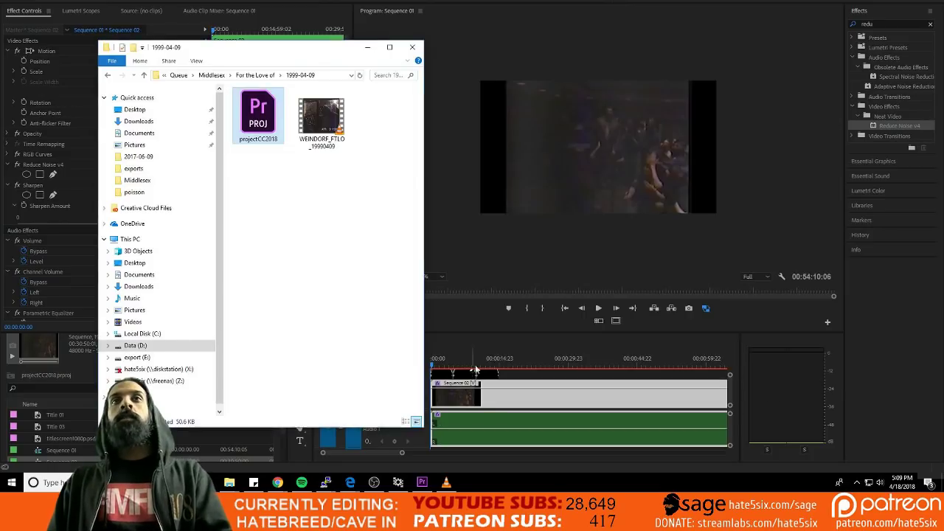
{"action": "key", "text": "alt+Tab"}
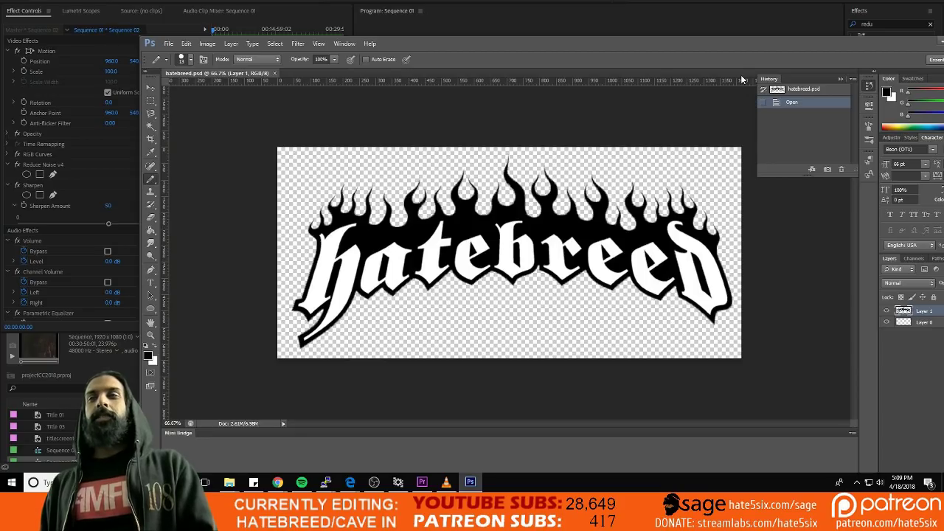
Try inverting the colors of the Hatebreed logo layer and invert them back
{"action": "key", "text": "ctrl+i"}
{"action": "key", "text": "ctrl+i"}
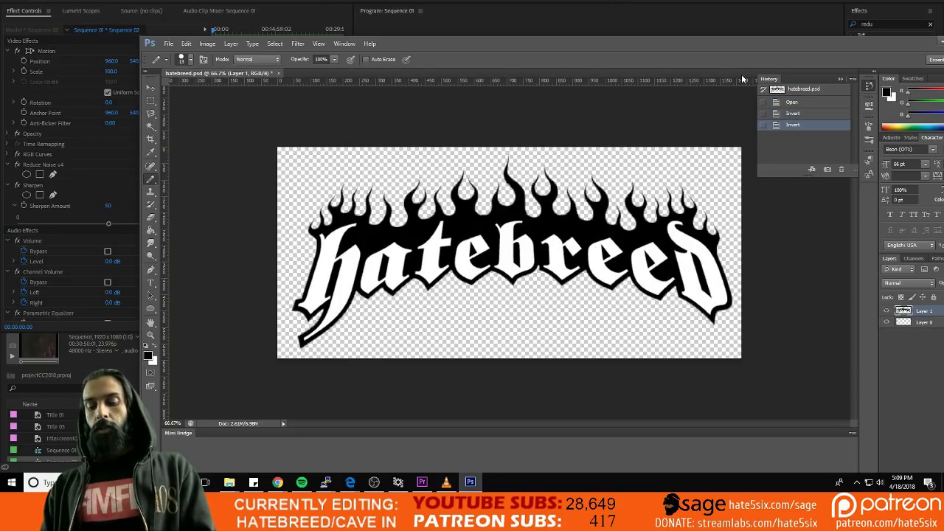
{"action": "key", "text": "ctrl+i"}
{"action": "key", "text": "ctrl+i"}
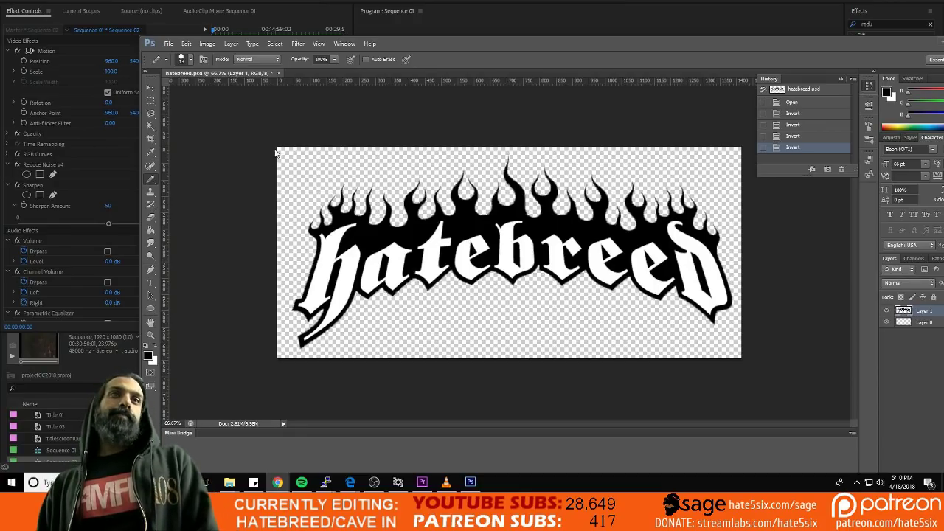
{"action": "key", "text": "alt+Tab"}
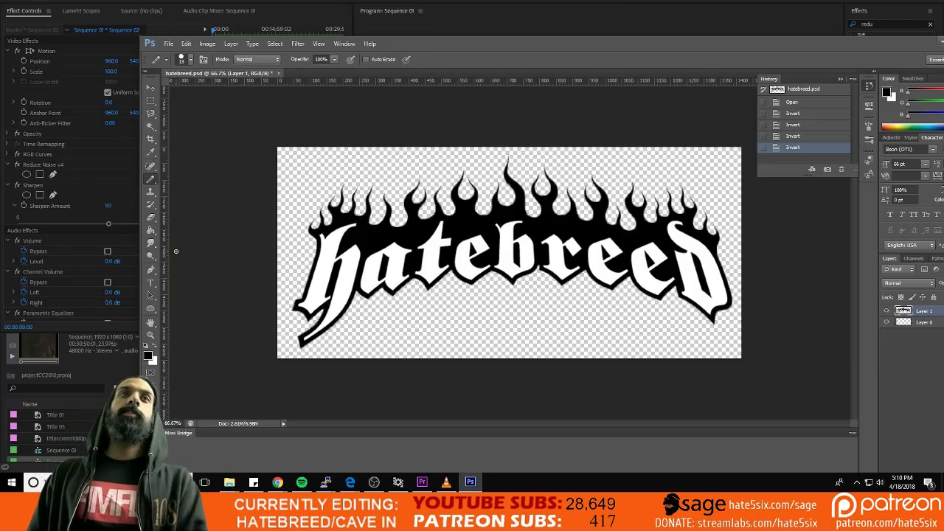
{"action": "left_click", "coordinate": [207, 44]}
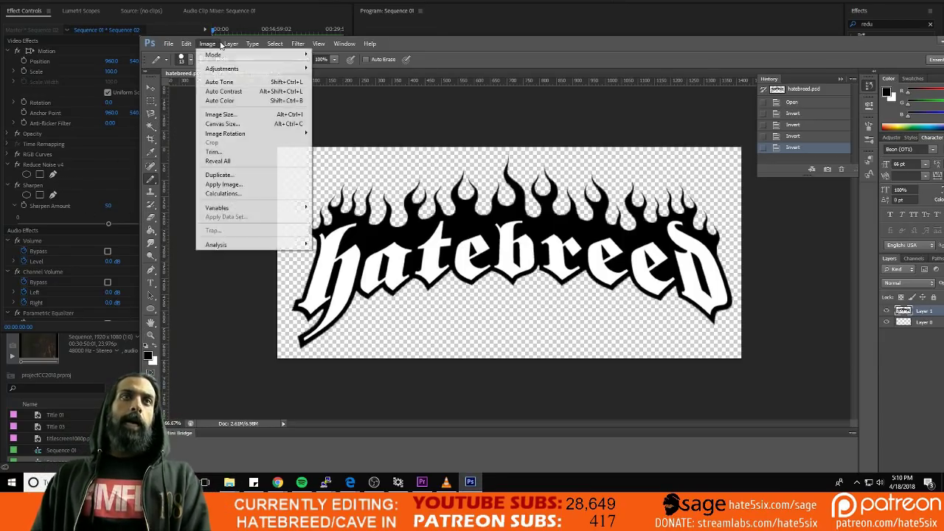
{"action": "mouse_move", "coordinate": [235, 45]}
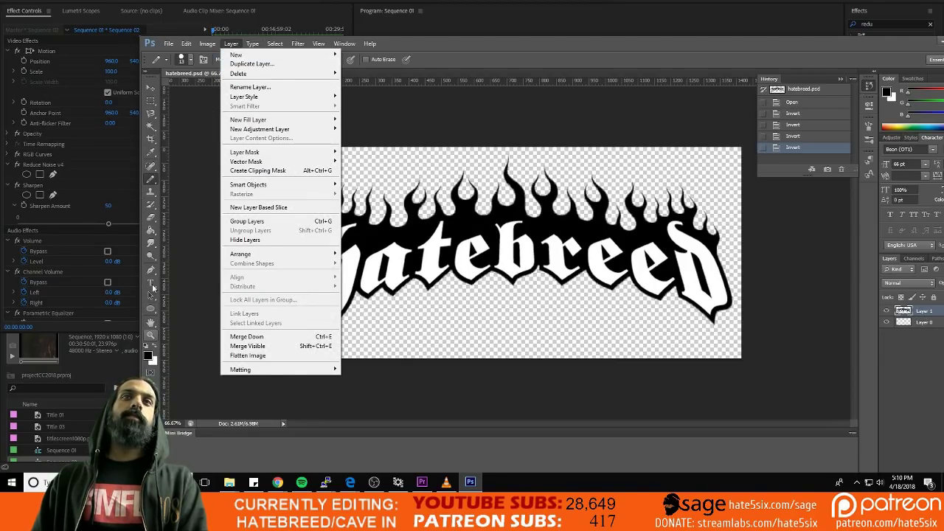
Set the foreground color to red with a red value of 255 and fill the logo's black flames and outline using the Paint Bucket
{"action": "left_click", "coordinate": [151, 230]}
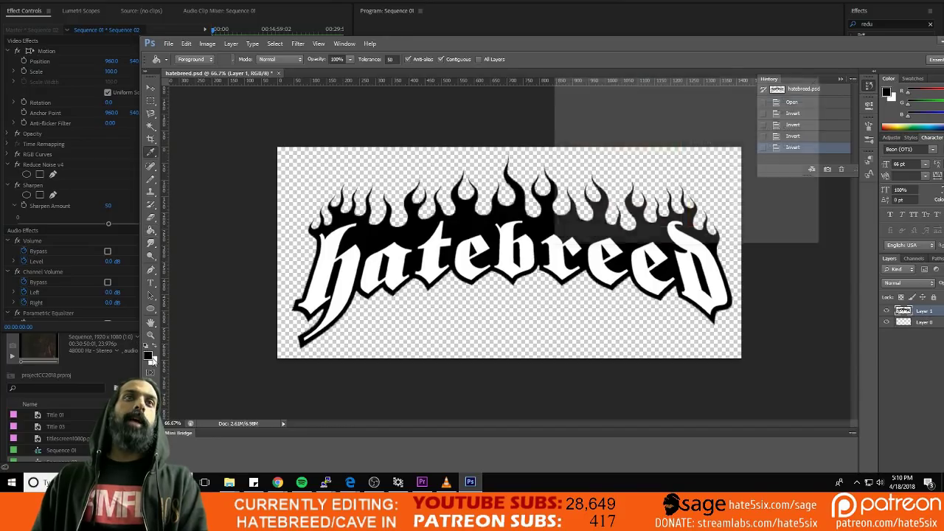
{"action": "left_click", "coordinate": [147, 355]}
{"action": "type", "text": "255"}
{"action": "left_click", "coordinate": [788, 97]}
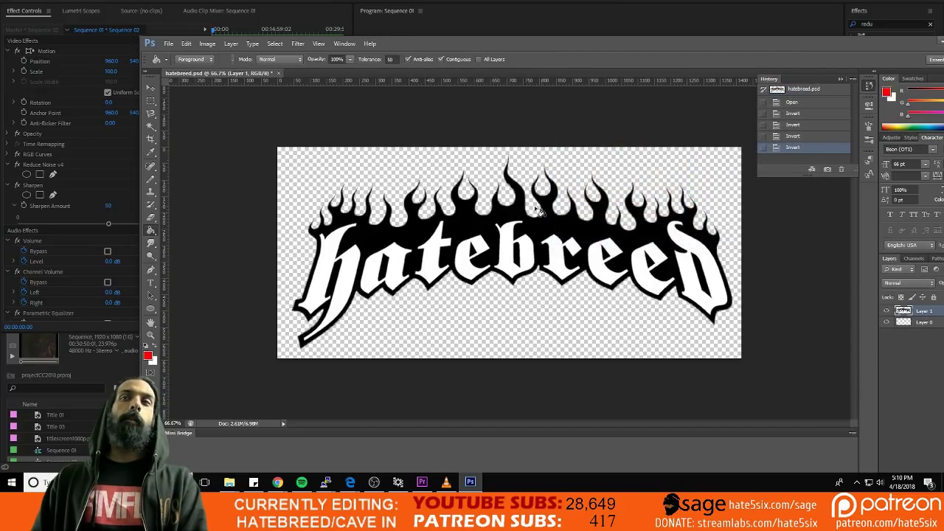
{"action": "left_click", "coordinate": [486, 235]}
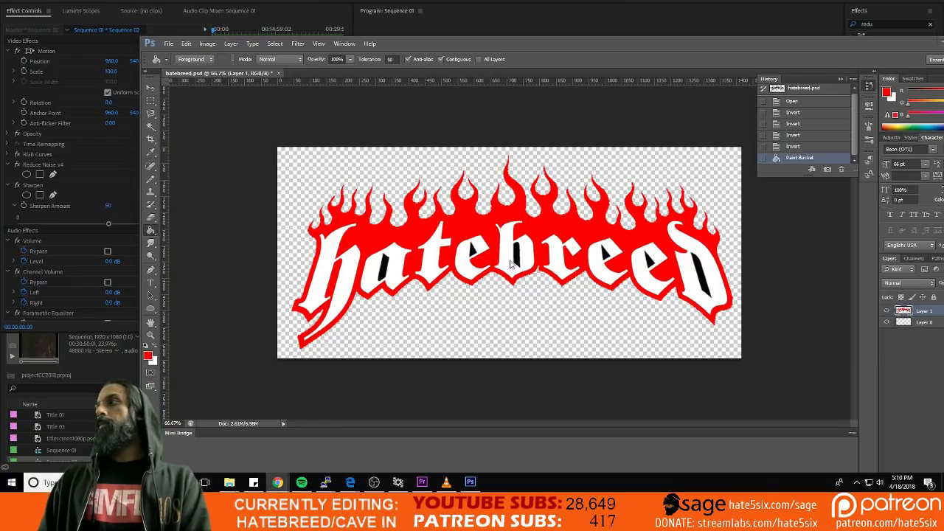
Fill the remaining black openings inside the logo's letters with the same red
{"action": "left_click", "coordinate": [389, 273]}
{"action": "left_click", "coordinate": [468, 252]}
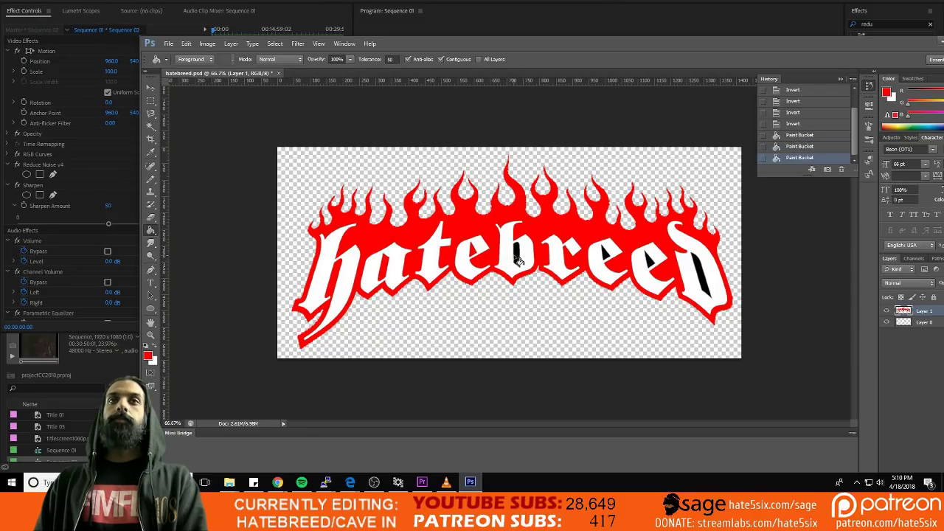
{"action": "left_click", "coordinate": [606, 255]}
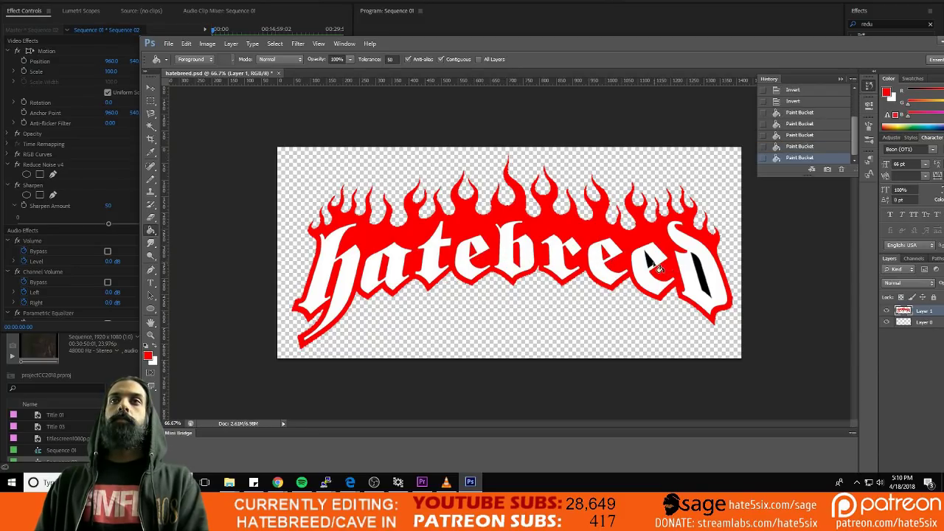
{"action": "left_click", "coordinate": [658, 269]}
{"action": "left_click", "coordinate": [703, 278]}
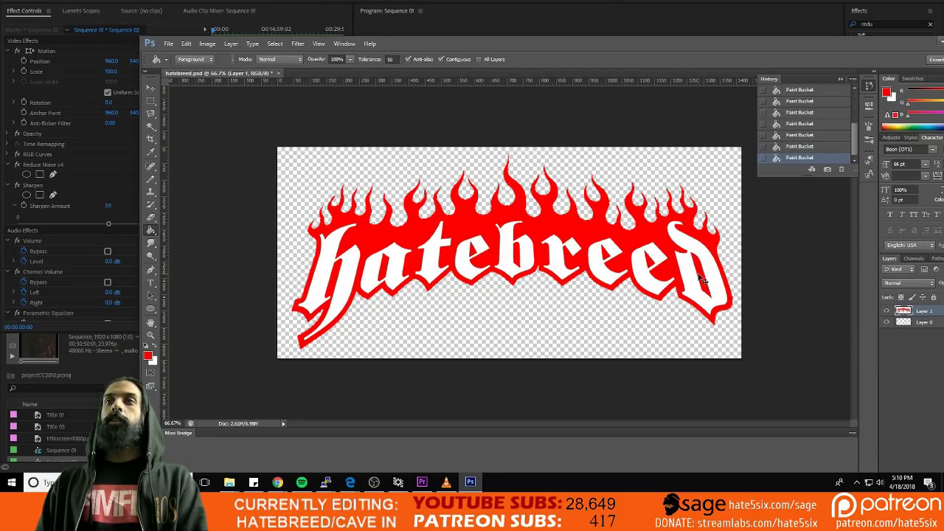
Save the red logo as hatebreed.psd in the 1999-02-27 folder under hate5six/Queue/Middlesex on the Data (D:) drive
{"action": "key", "text": "ctrl+shift+s"}
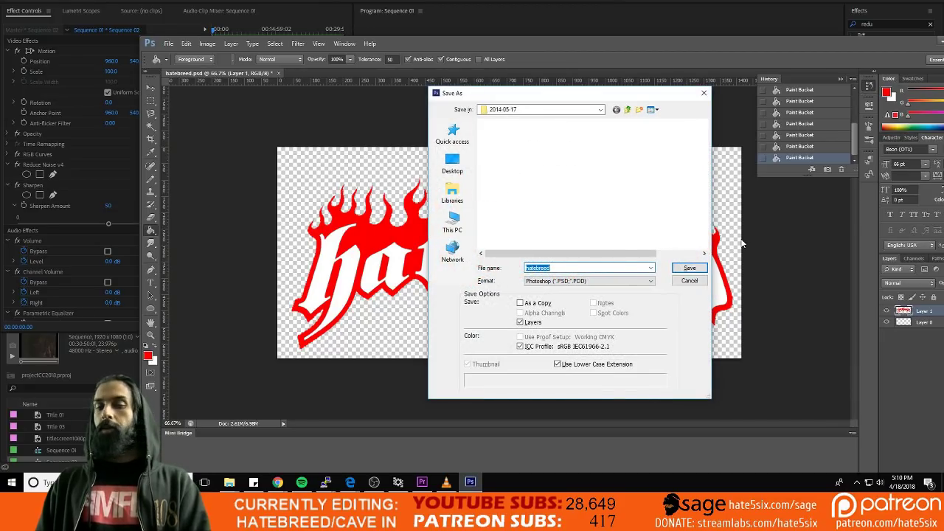
{"action": "left_click", "coordinate": [452, 221]}
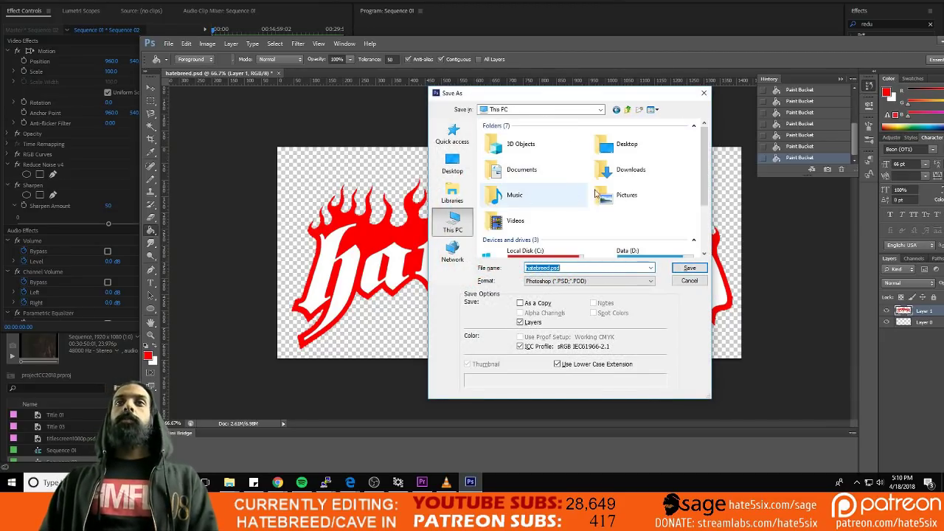
{"action": "double_click", "coordinate": [636, 248]}
{"action": "double_click", "coordinate": [553, 172]}
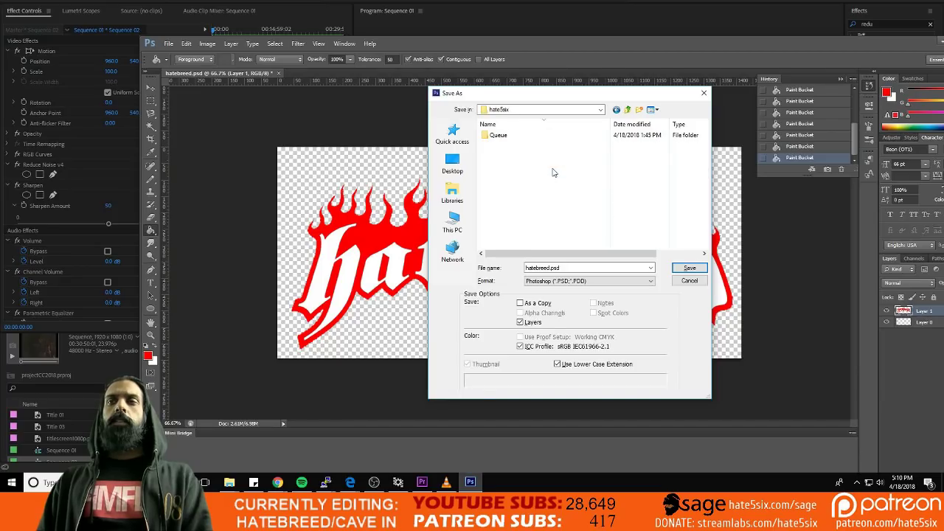
{"action": "key", "text": "Down"}
{"action": "key", "text": "Return"}
{"action": "key", "text": "u"}
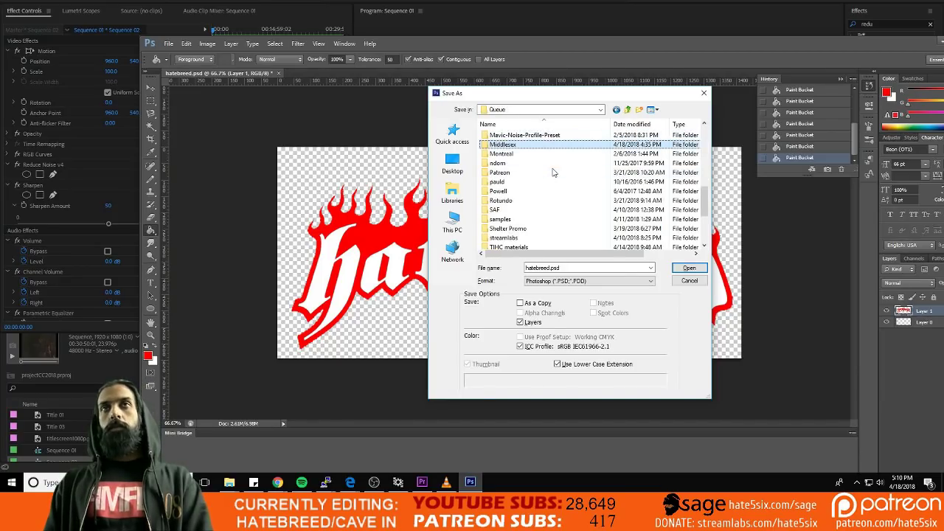
{"action": "key", "text": "Return"}
{"action": "key", "text": "h"}
{"action": "key", "text": "Return"}
{"action": "key", "text": "1"}
{"action": "key", "text": "Return"}
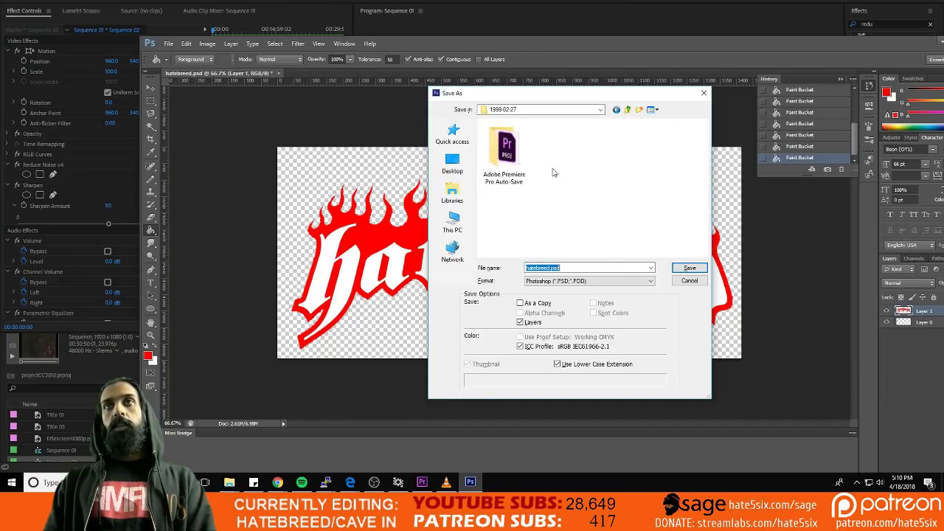
{"action": "key", "text": "Return"}
{"action": "key", "text": "Return"}
Switch to Premiere Pro and open the venue and date title at 00:00:12:07 in Sequence 01 for editing
{"action": "key", "text": "alt+Tab"}
{"action": "key", "text": "alt+Tab"}
{"action": "key", "text": "alt+Tab"}
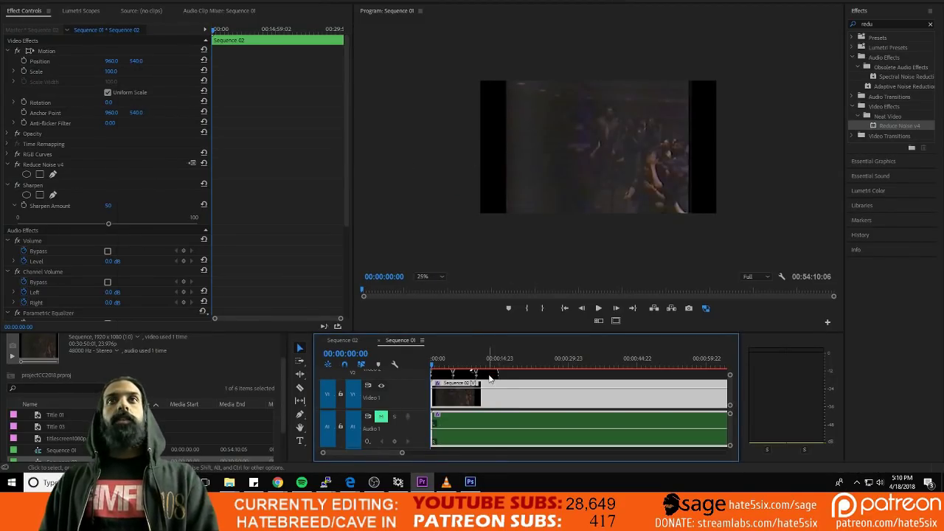
{"action": "left_click", "coordinate": [489, 365]}
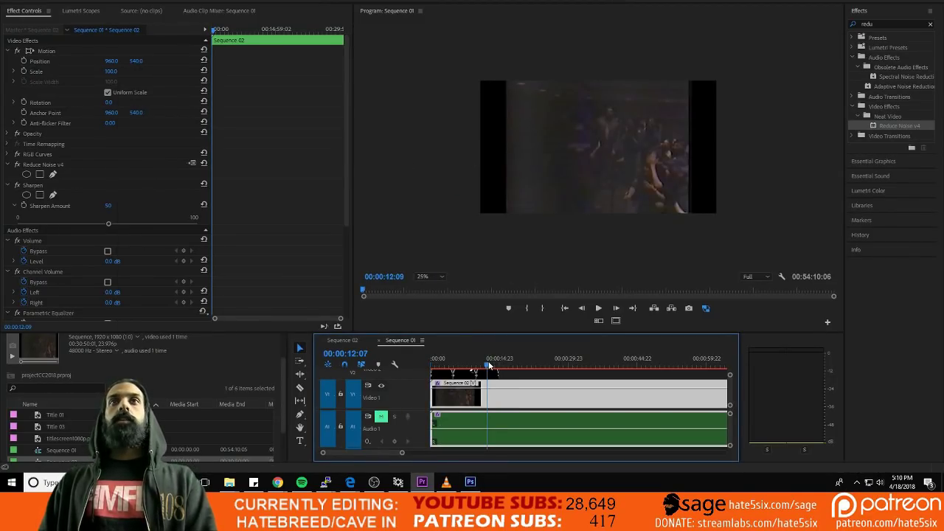
{"action": "double_click", "coordinate": [486, 372]}
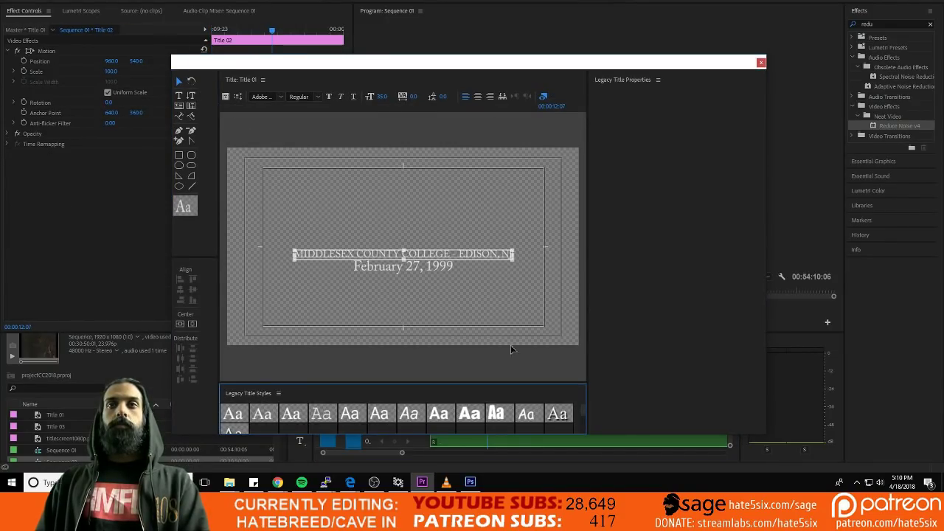
Insert the saved Hatebreed logo as a graphic into the Middlesex County College title
{"action": "right_click", "coordinate": [396, 187]}
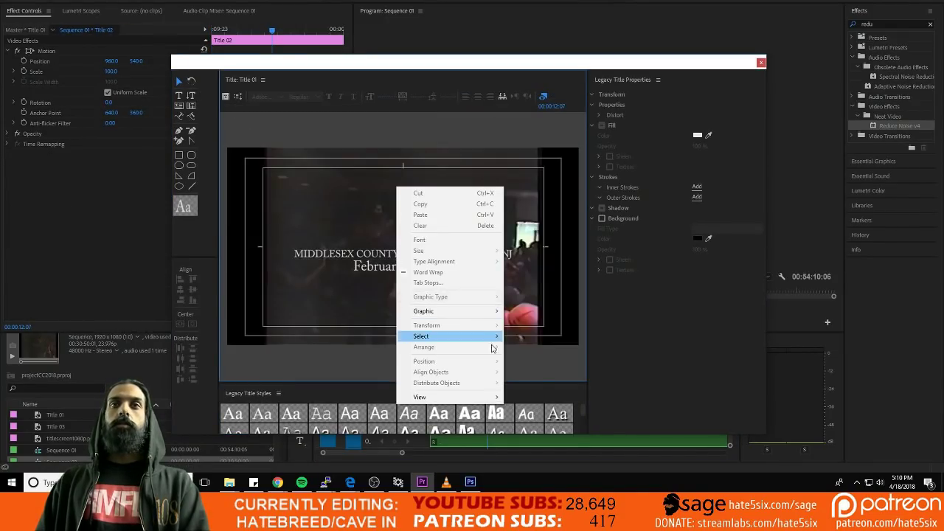
{"action": "right_click", "coordinate": [363, 168]}
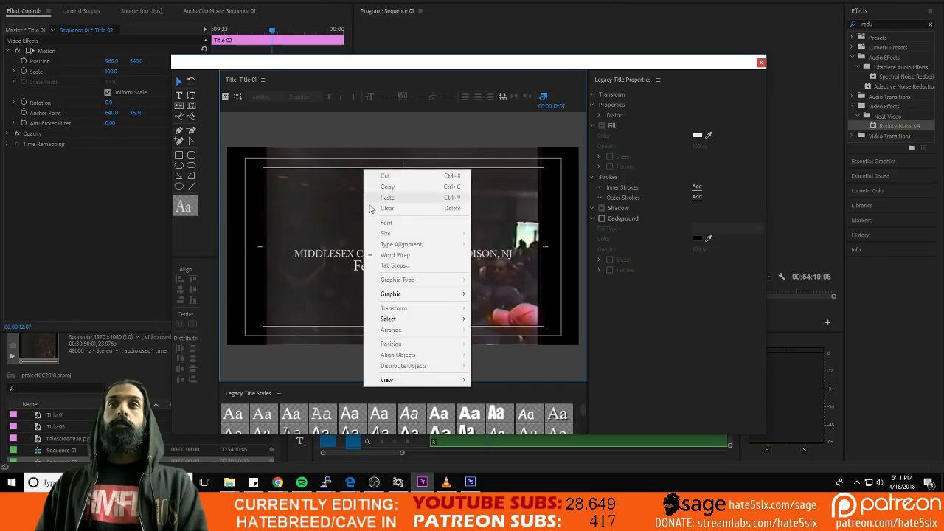
{"action": "mouse_move", "coordinate": [393, 295]}
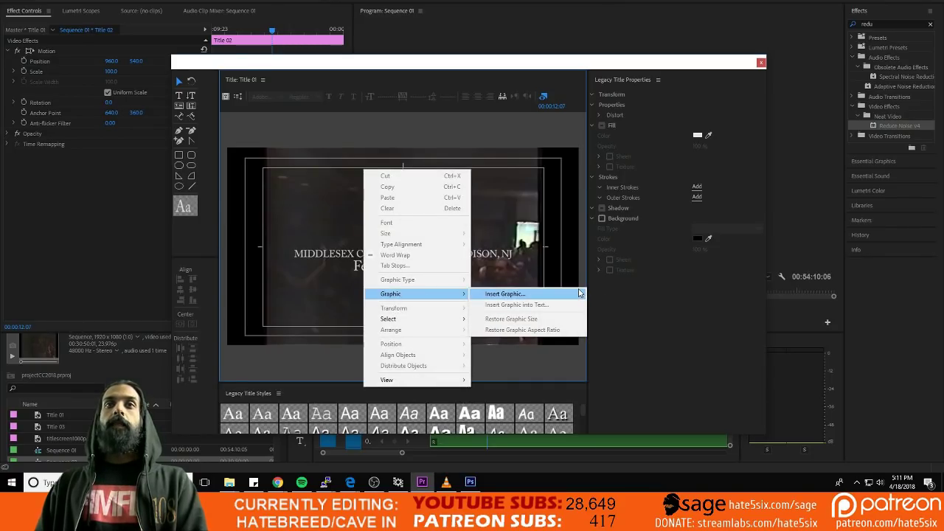
{"action": "left_click", "coordinate": [505, 294]}
{"action": "double_click", "coordinate": [395, 180]}
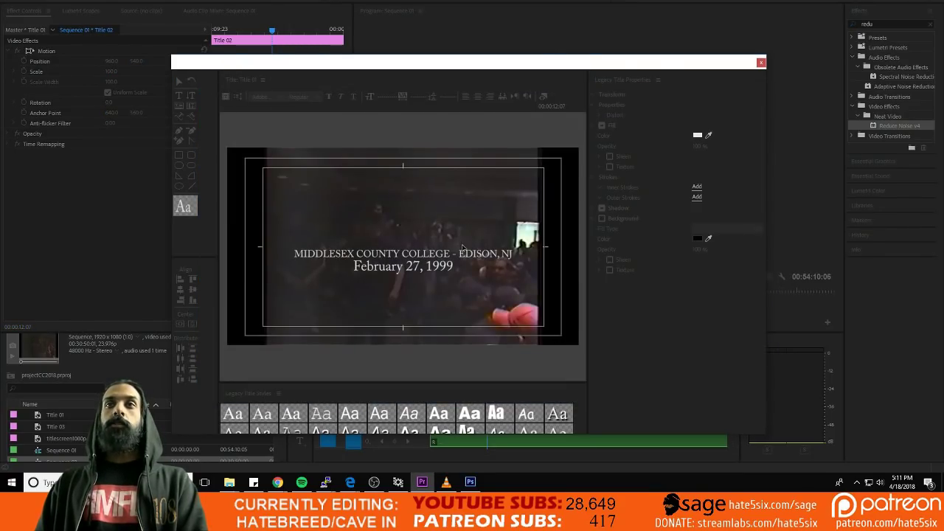
Scale the logo graphic down to about 700 by 319 and center it horizontally in the title
{"action": "left_click_drag", "start_coordinate": [529, 312], "coordinate": [334, 330]}
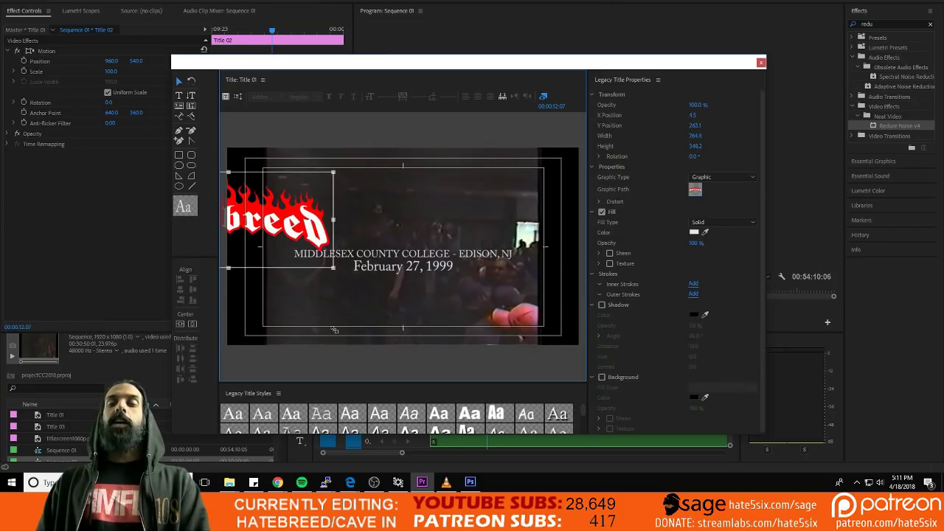
{"action": "left_click_drag", "start_coordinate": [318, 233], "coordinate": [451, 224]}
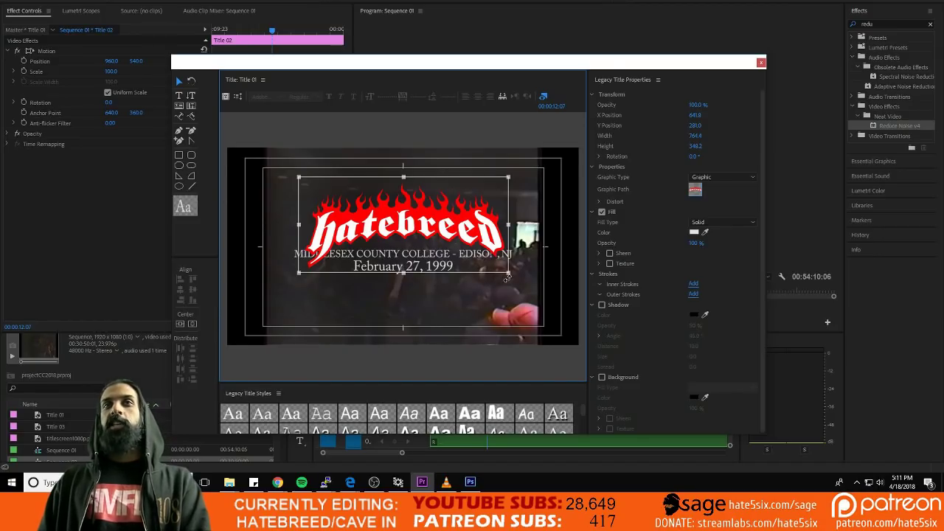
{"action": "left_click_drag", "start_coordinate": [499, 269], "coordinate": [490, 263]}
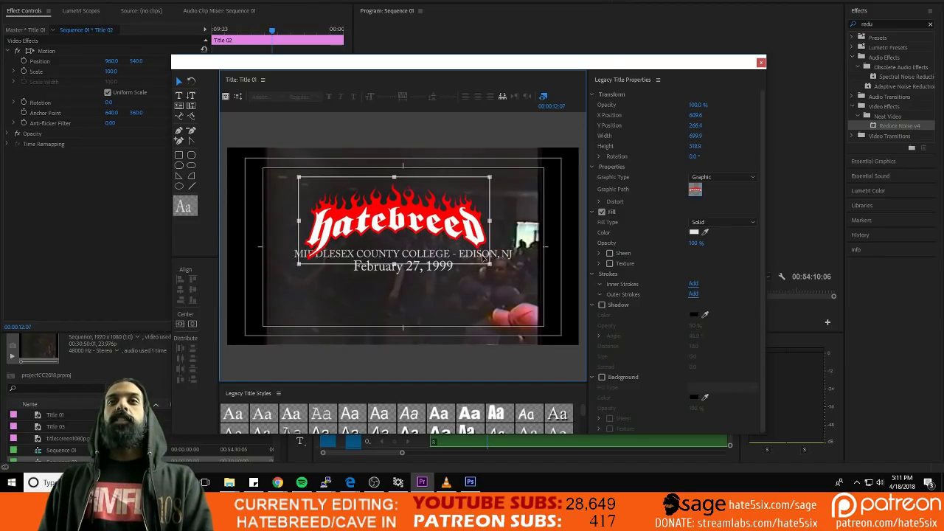
{"action": "right_click", "coordinate": [446, 199]}
{"action": "mouse_move", "coordinate": [502, 376]}
{"action": "left_click", "coordinate": [586, 375]}
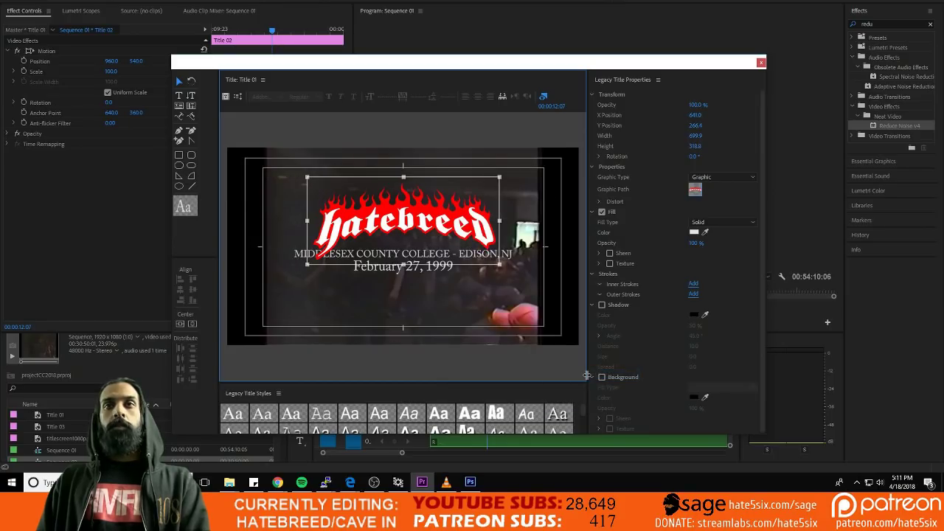
Nudge the logo up to a Y position of 221.4, clear of the venue text
{"action": "key", "text": "shift+Up"}
{"action": "key", "text": "shift+Up"}
{"action": "key", "text": "shift+Up"}
{"action": "key", "text": "shift+Up"}
{"action": "key", "text": "shift+Up"}
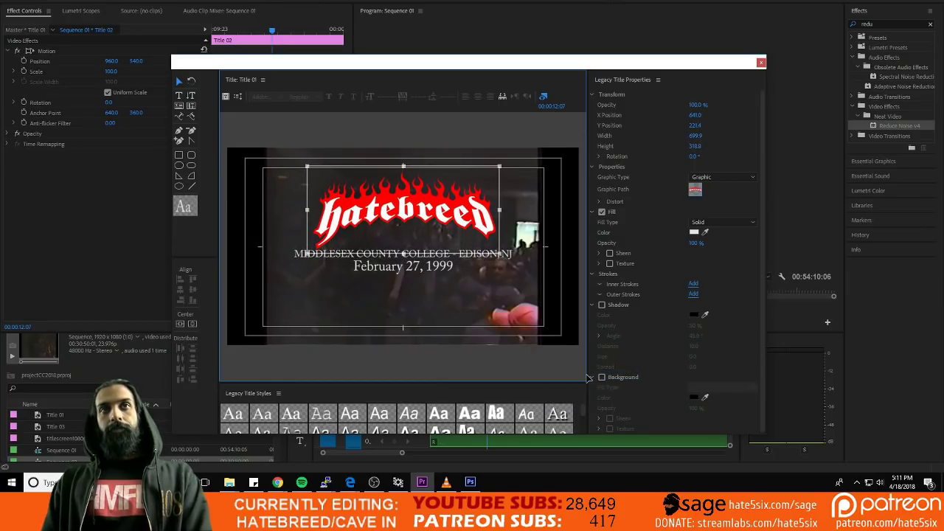
Select the logo and both text lines and center them vertically as a group in the frame
{"action": "key", "text": "ctrl+a"}
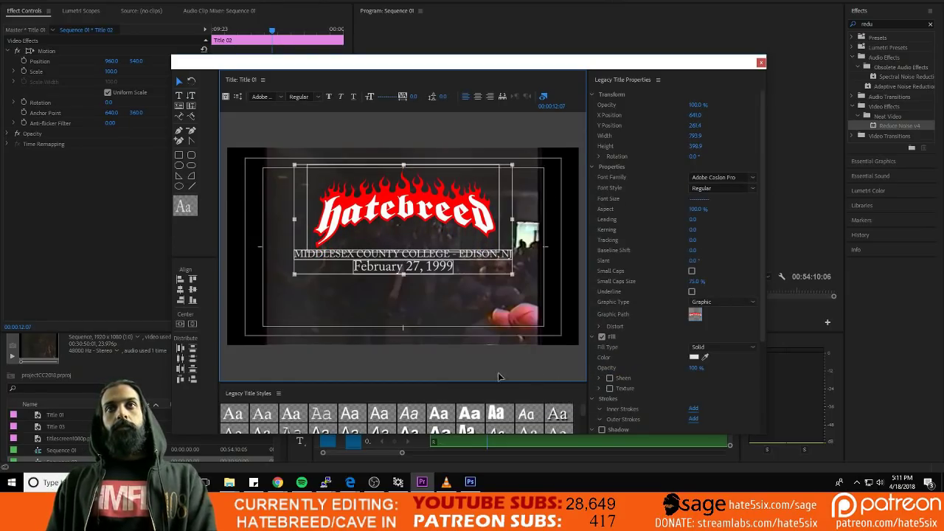
{"action": "right_click", "coordinate": [425, 235]}
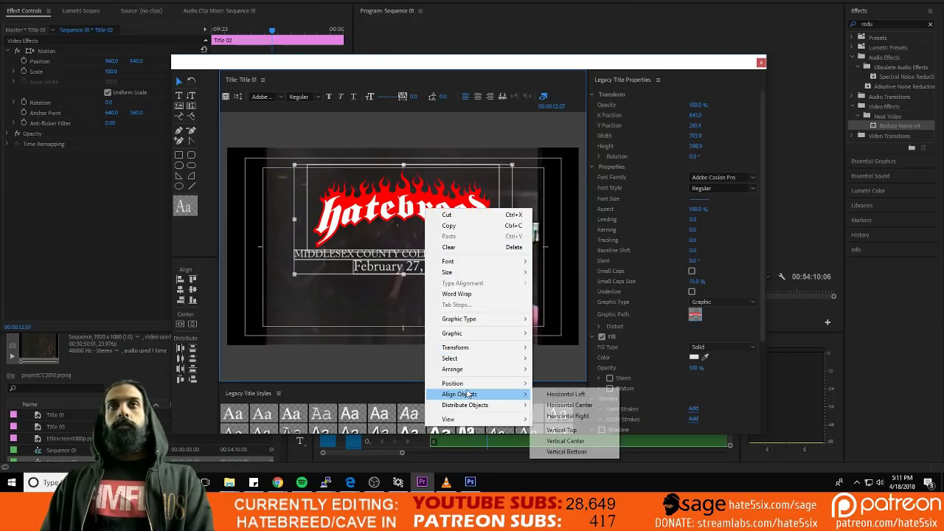
{"action": "mouse_move", "coordinate": [472, 386]}
{"action": "left_click", "coordinate": [561, 393]}
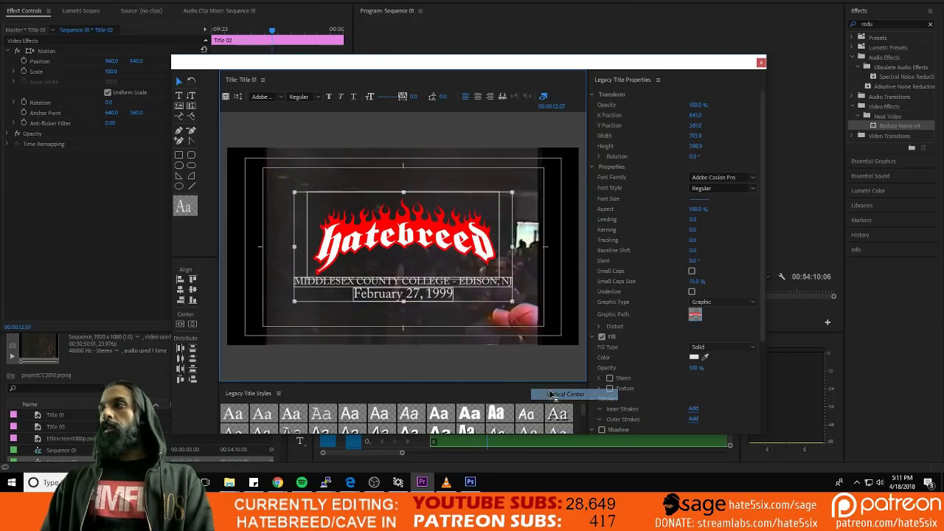
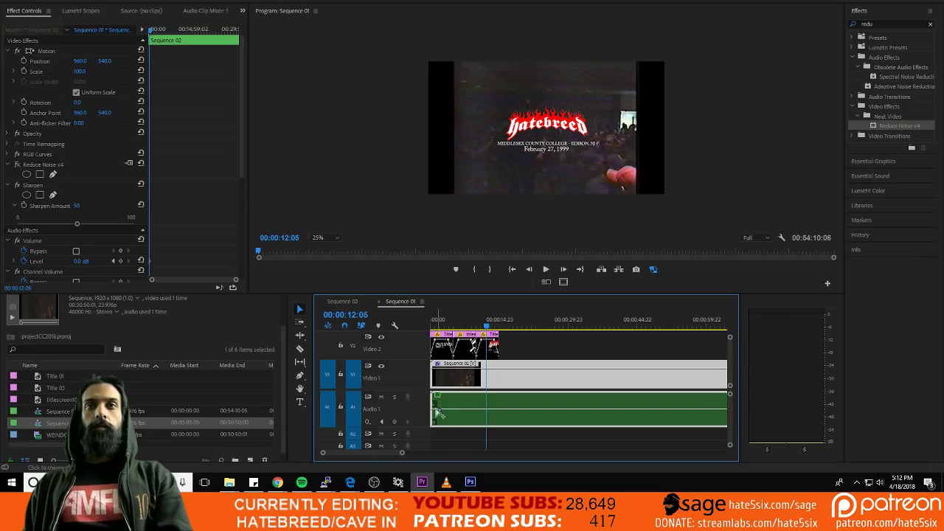
Keyframe the volume at the start of the Audio 1 clip so the sound fades in from silence
{"action": "left_click", "coordinate": [440, 413], "text": "ctrl"}
{"action": "left_click_drag", "start_coordinate": [433, 410], "coordinate": [433, 424]}
Fade in the Sequence 02 video with opacity keyframes between 00:00:10:00 and 00:00:11:02, and play Sequence 01 from the start
{"action": "left_click_drag", "start_coordinate": [398, 452], "coordinate": [359, 452]}
{"action": "left_click", "coordinate": [544, 320]}
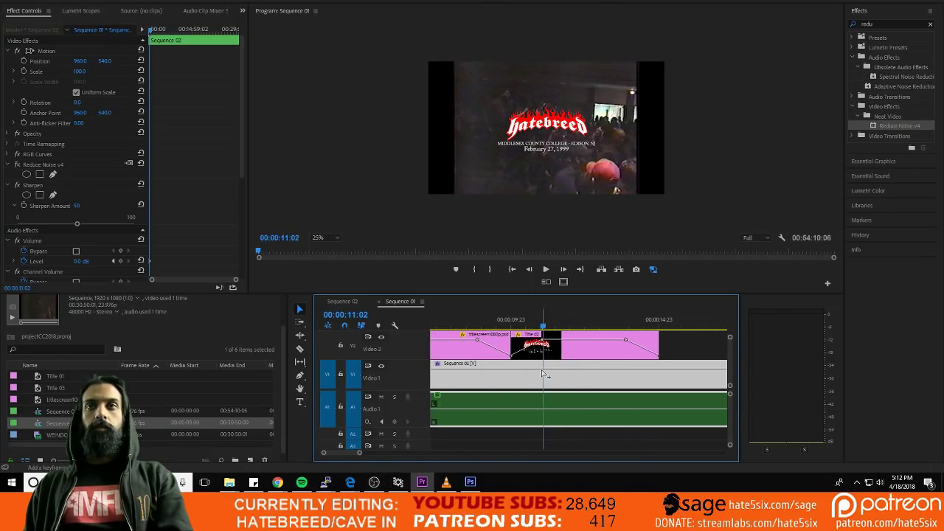
{"action": "key", "text": "Up"}
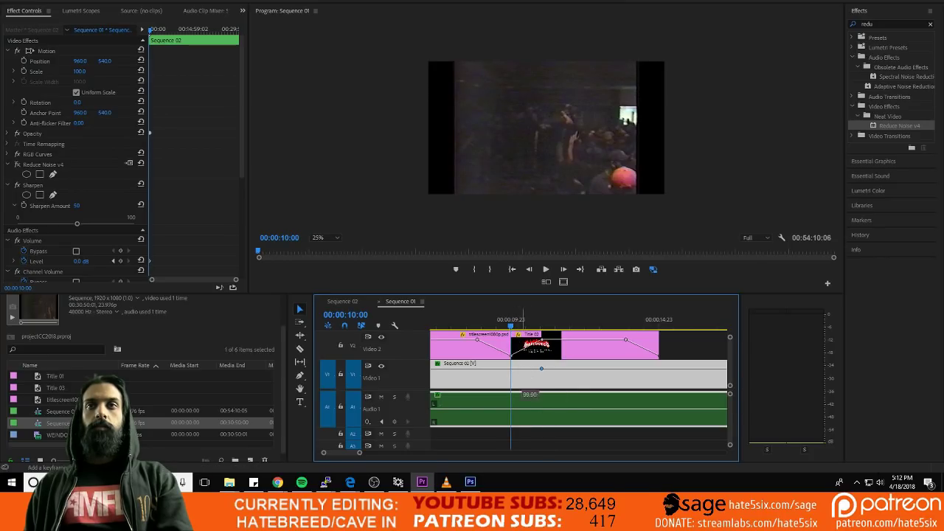
{"action": "key", "text": "Home"}
{"action": "key", "text": "space"}
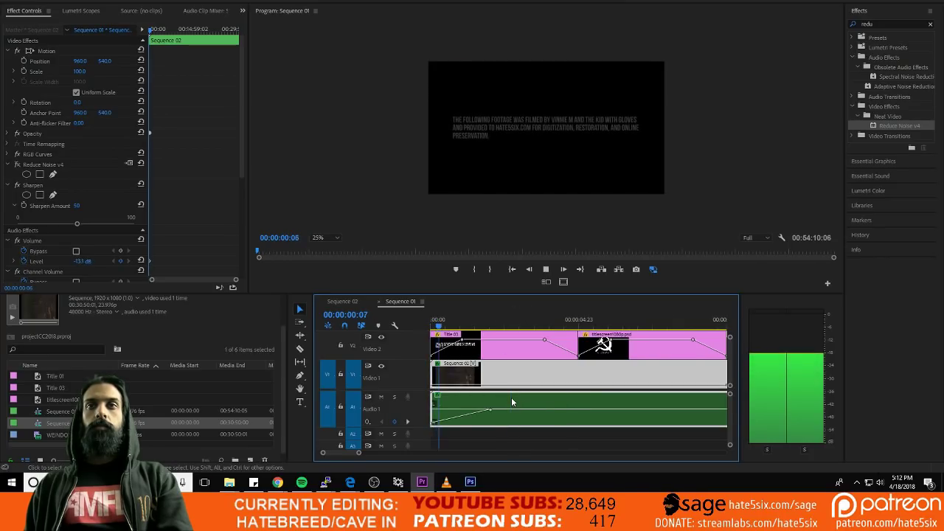
Play back the opening of Sequence 01 through its three titles to check the audio and video fade-ins
{"action": "left_click", "coordinate": [589, 325]}
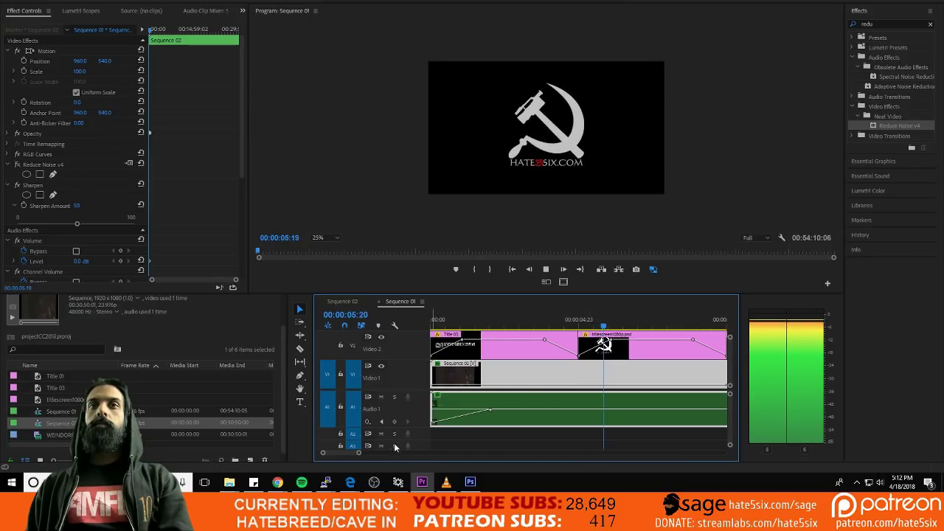
{"action": "key", "text": "space"}
{"action": "left_click_drag", "start_coordinate": [349, 452], "coordinate": [351, 452]}
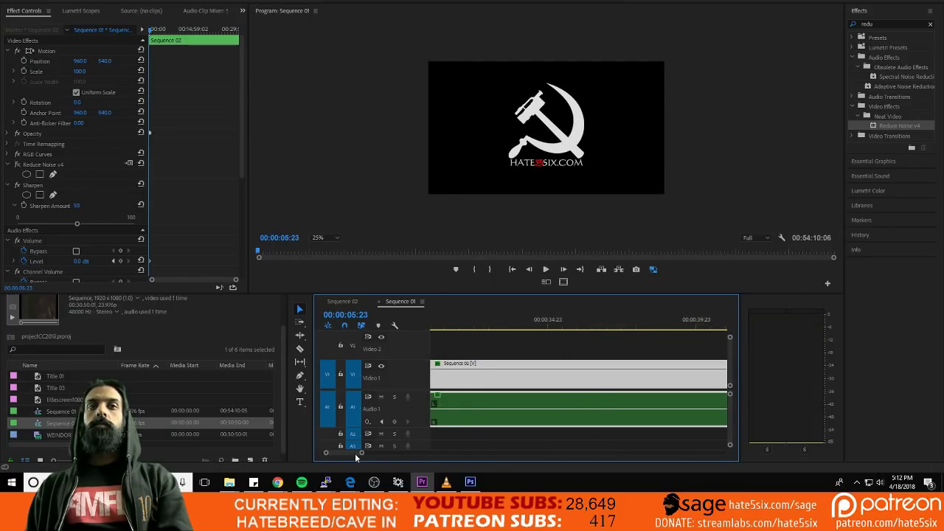
{"action": "key", "text": "minus"}
{"action": "key", "text": "minus"}
{"action": "left_click", "coordinate": [554, 322]}
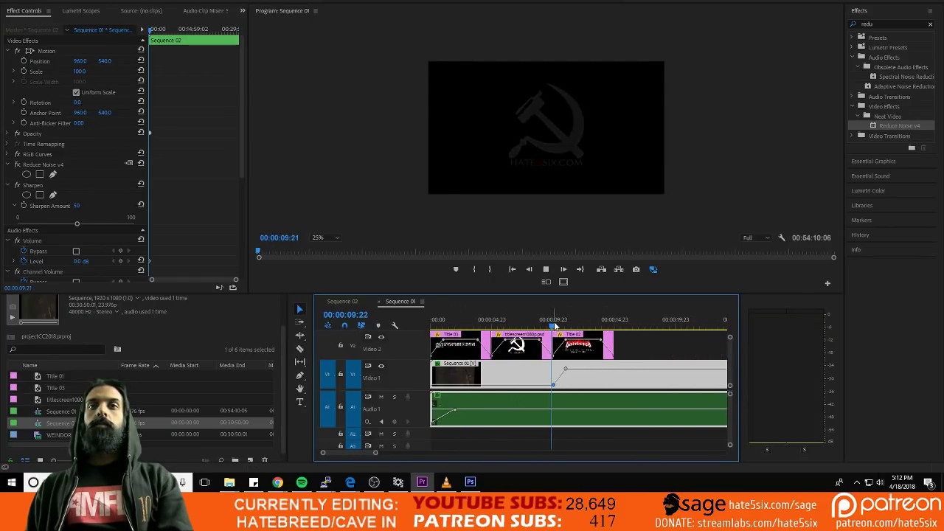
{"action": "key", "text": "space"}
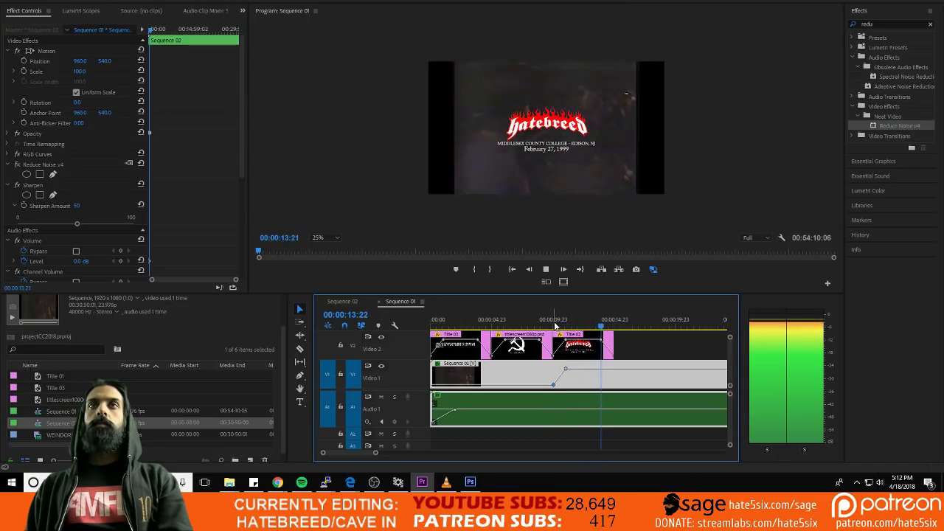
{"action": "left_click", "coordinate": [581, 317]}
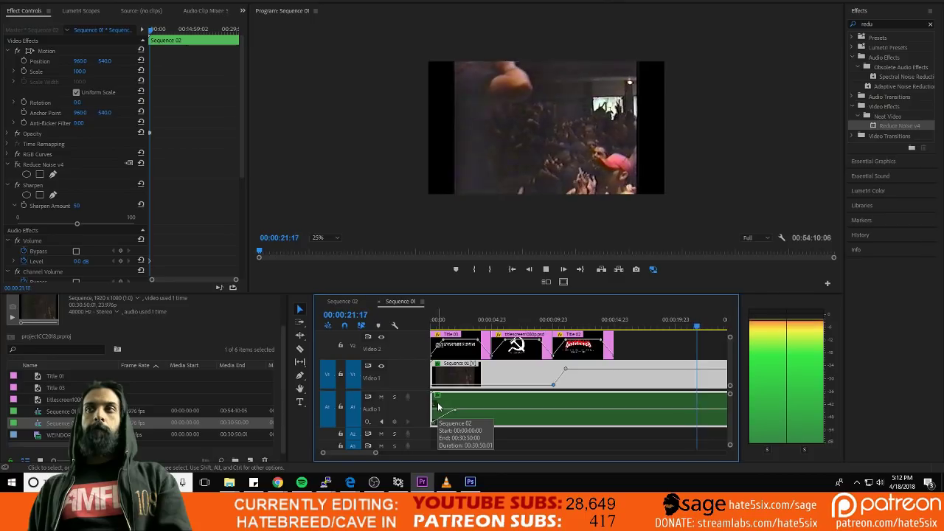
{"action": "key", "text": "space"}
Cut the stray titlescreen1080p.psd clip from the far end of Sequence 01, past the footage
{"action": "key", "text": "End"}
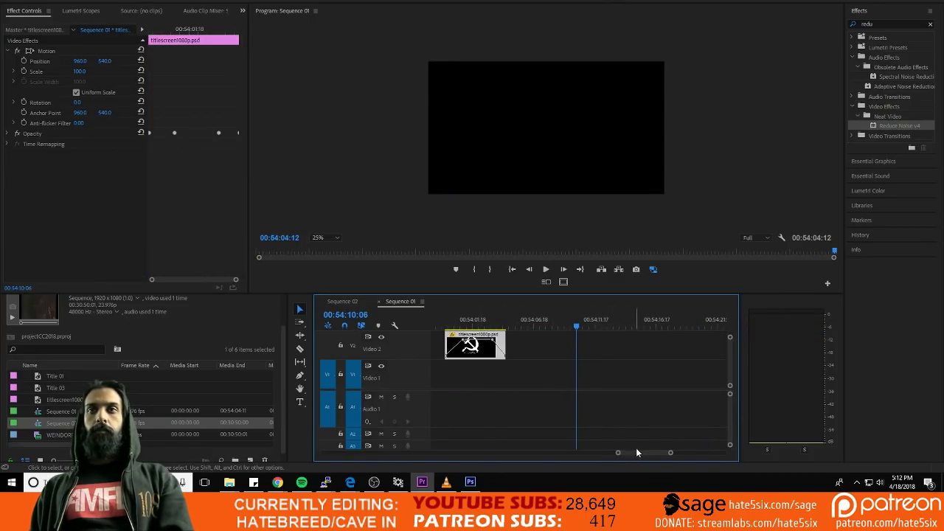
{"action": "key", "text": "Delete"}
{"action": "left_click_drag", "start_coordinate": [613, 455], "coordinate": [388, 453]}
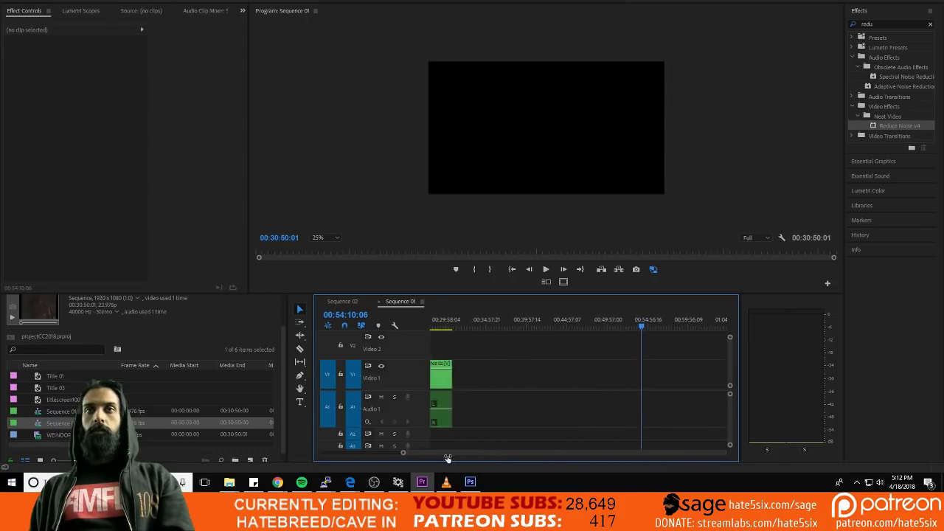
Play and skim through the last two minutes of the Sequence 02 footage to review how the show ends
{"action": "left_click", "coordinate": [468, 324]}
{"action": "key", "text": "space"}
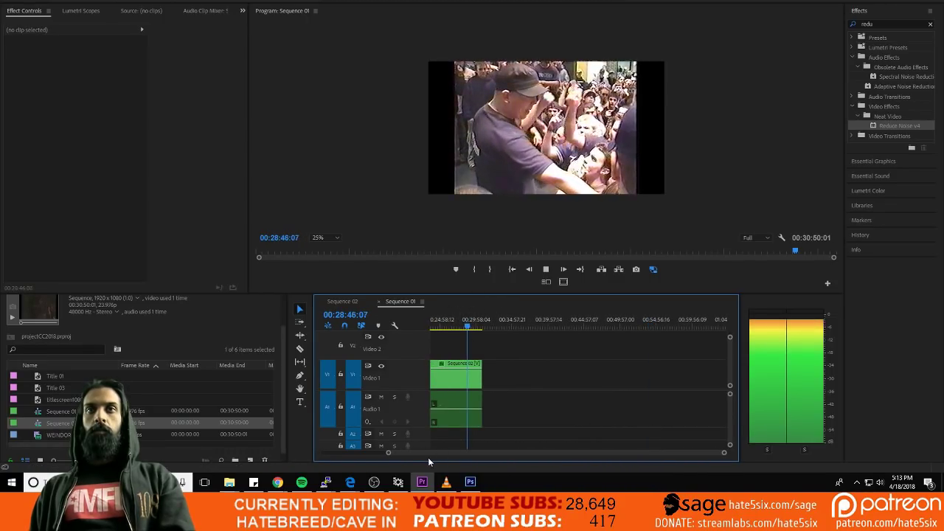
{"action": "left_click_drag", "start_coordinate": [389, 454], "coordinate": [452, 449]}
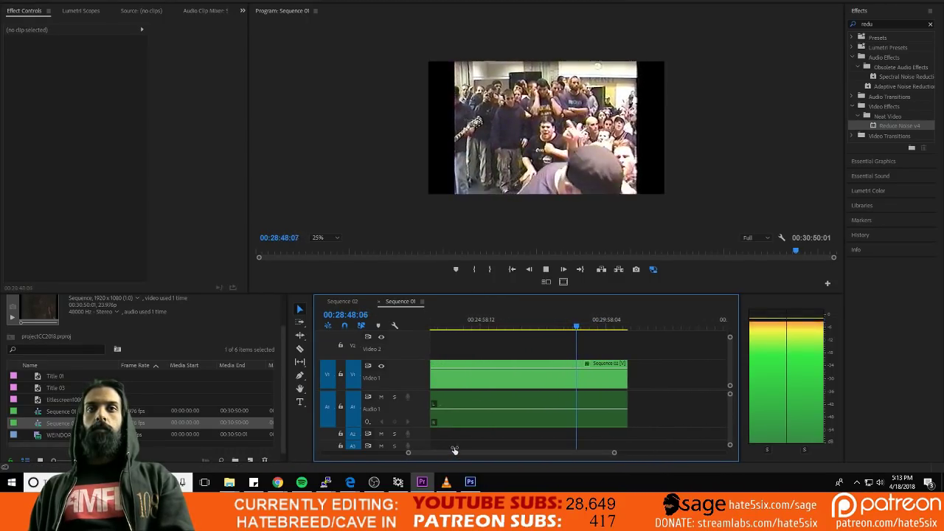
{"action": "left_click", "coordinate": [596, 329]}
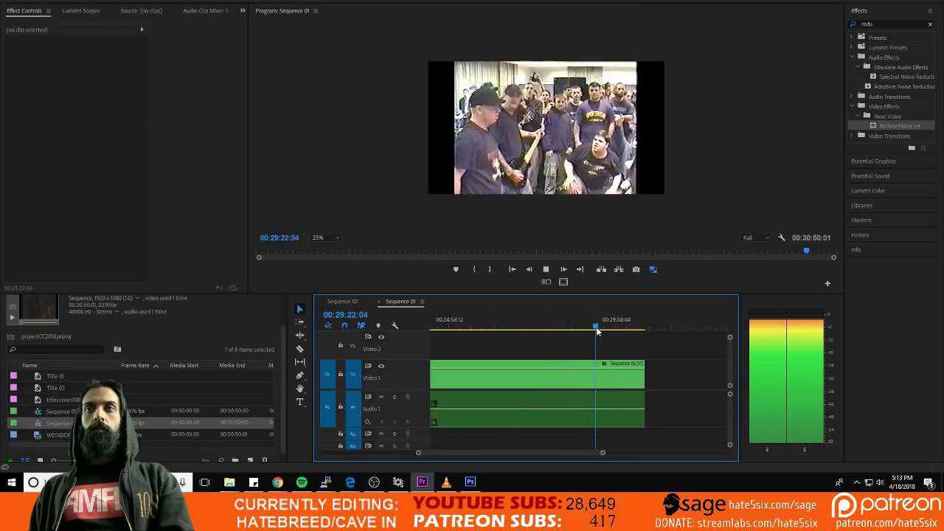
{"action": "left_click", "coordinate": [615, 327]}
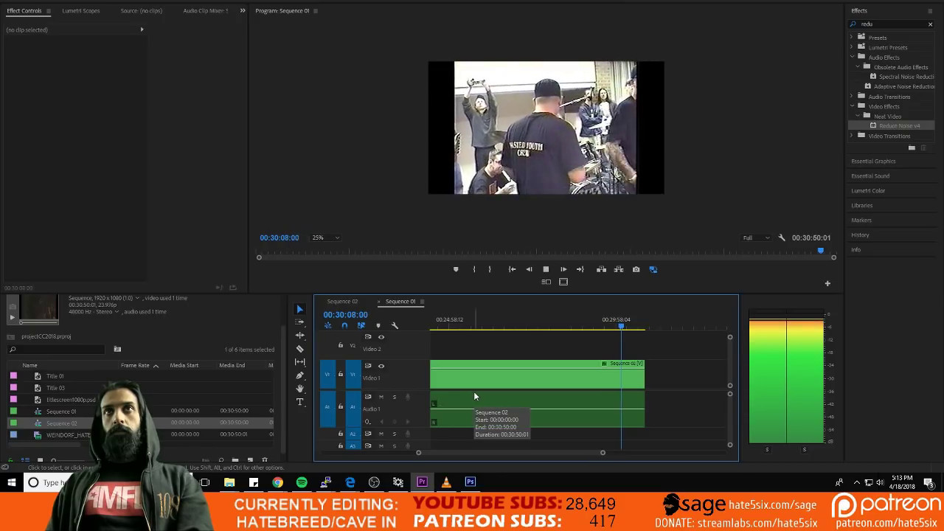
{"action": "key", "text": "space"}
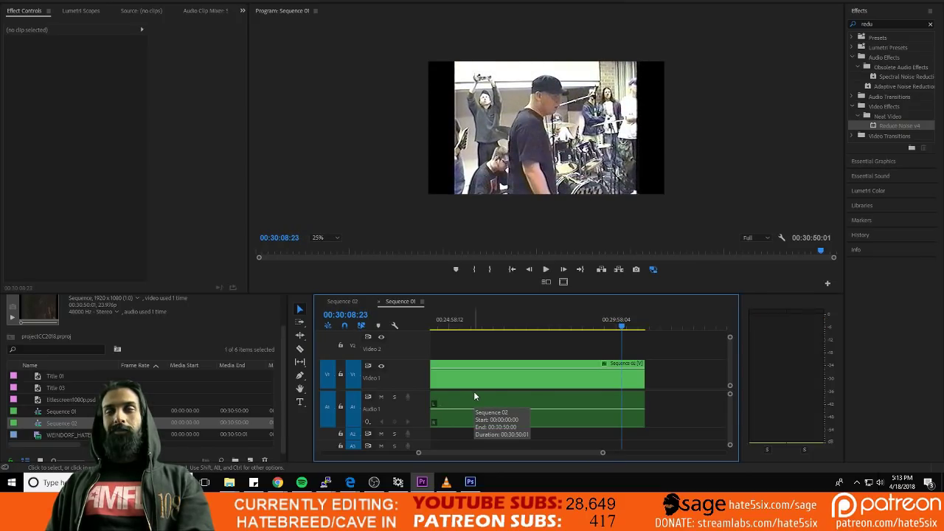
{"action": "key", "text": "space"}
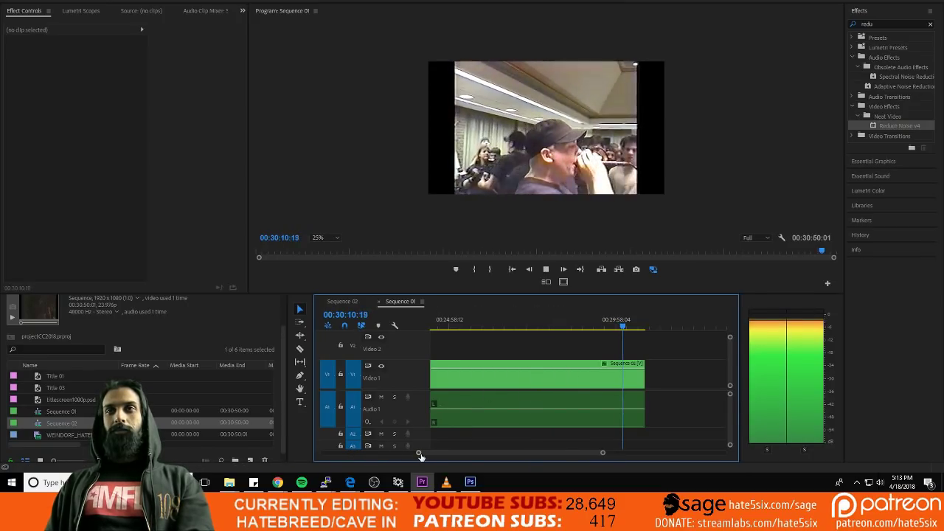
{"action": "left_click_drag", "start_coordinate": [419, 453], "coordinate": [439, 452]}
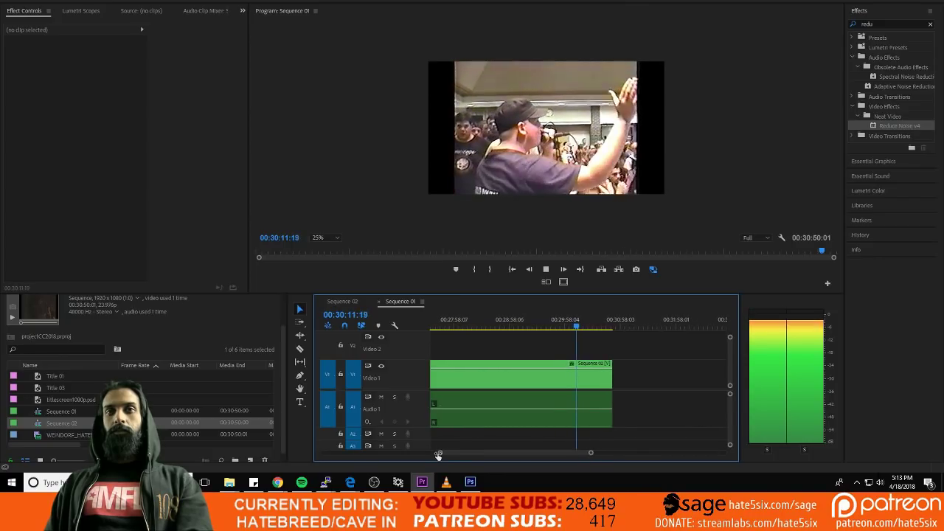
{"action": "left_click", "coordinate": [590, 326]}
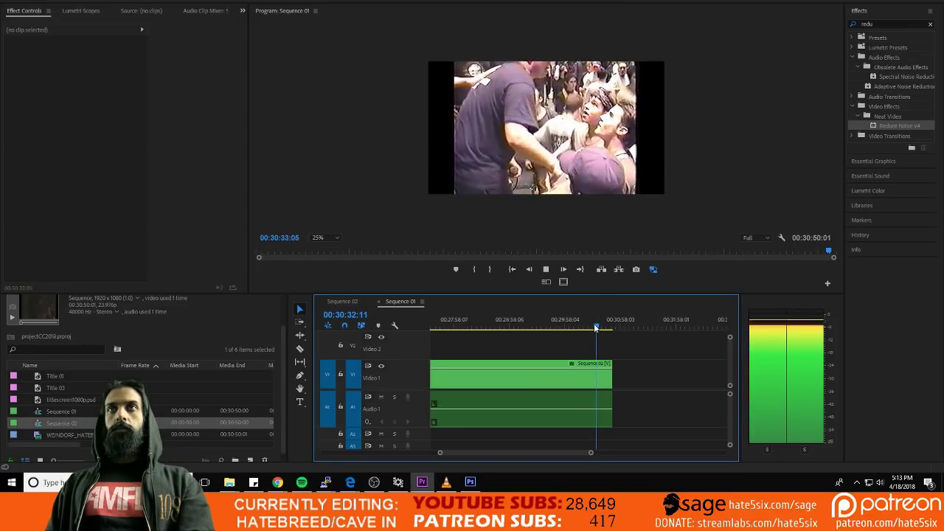
{"action": "left_click_drag", "start_coordinate": [596, 328], "coordinate": [605, 333]}
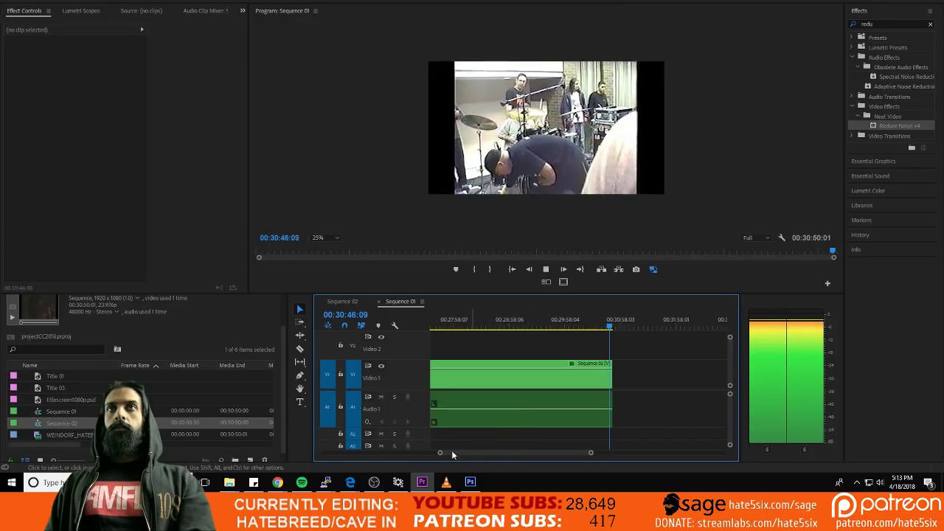
Paste the titlescreen1080p.psd clip on Video 1 and butt it against the end of the Sequence 02 clip
{"action": "left_click_drag", "start_coordinate": [452, 452], "coordinate": [478, 452]}
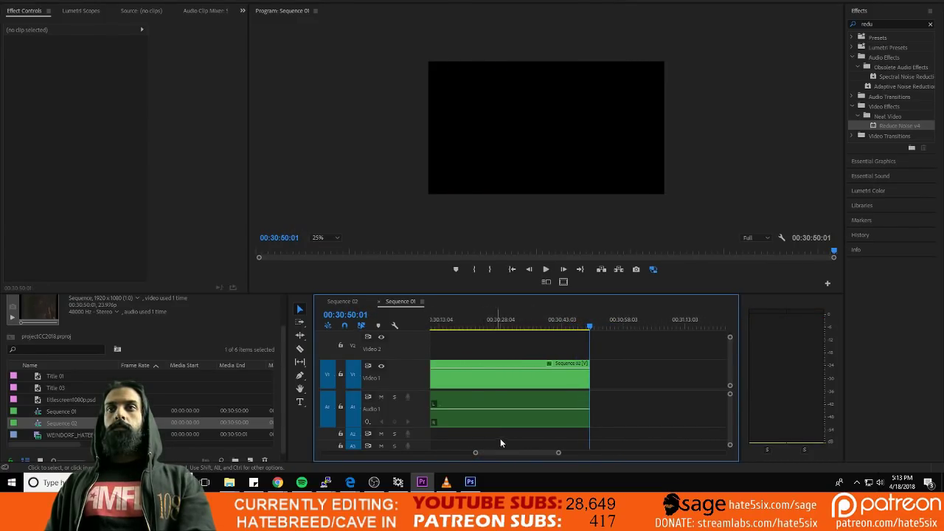
{"action": "left_click", "coordinate": [595, 324]}
{"action": "key", "text": "ctrl+v"}
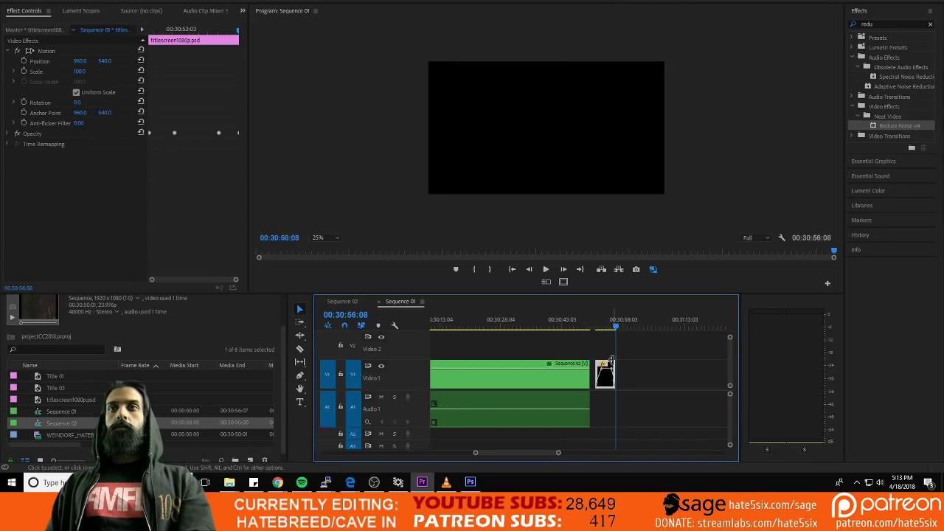
{"action": "left_click_drag", "start_coordinate": [610, 362], "coordinate": [604, 372]}
Keyframe the Sequence 02 audio to fade to silence from about 00:30:49:18 to the clip's end, and play back the transition
{"action": "left_click", "coordinate": [581, 325]}
{"action": "key", "text": "space"}
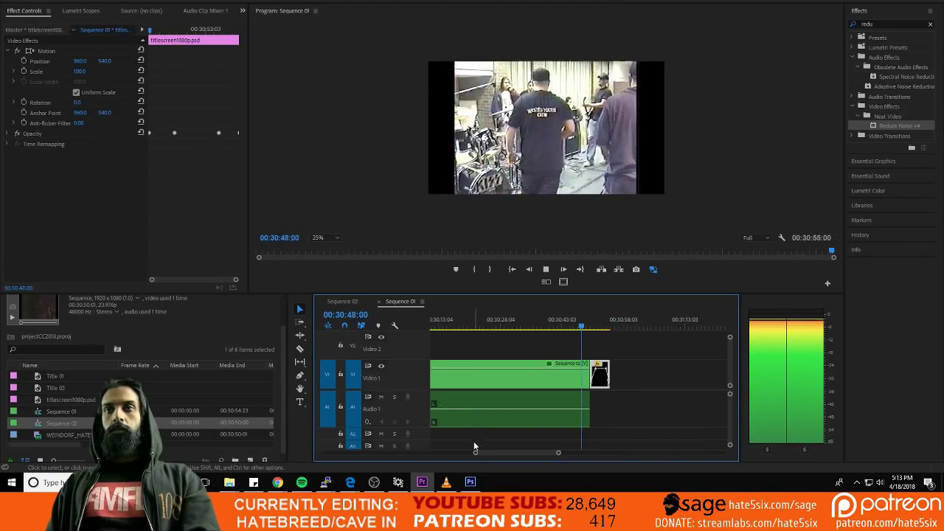
{"action": "scroll", "coordinate": [494, 450], "scroll_direction": "up", "scroll_amount": 4}
{"action": "key", "text": "space"}
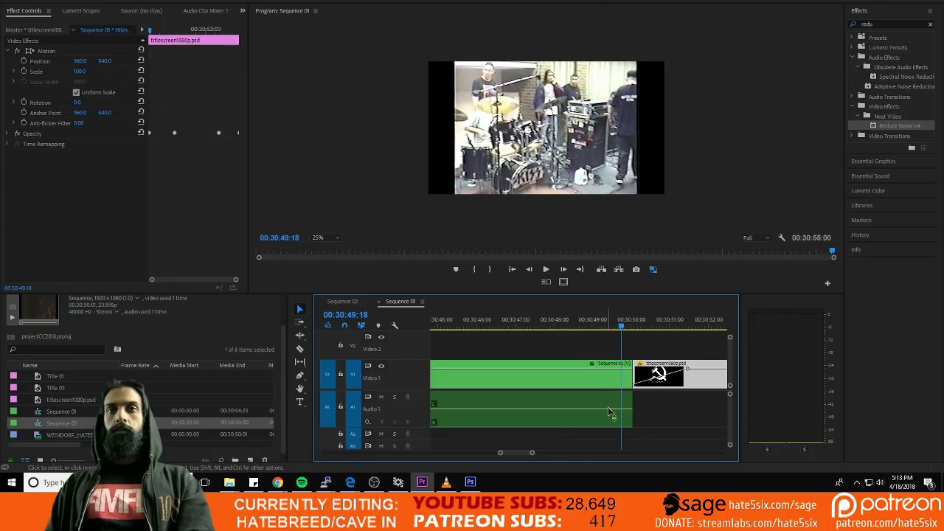
{"action": "left_click", "coordinate": [624, 415]}
{"action": "left_click", "coordinate": [598, 323]}
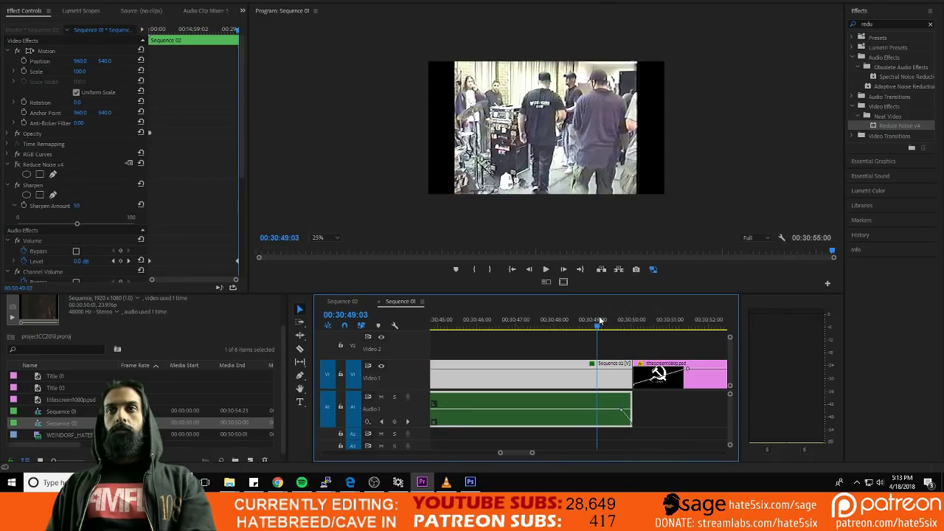
{"action": "key", "text": "space"}
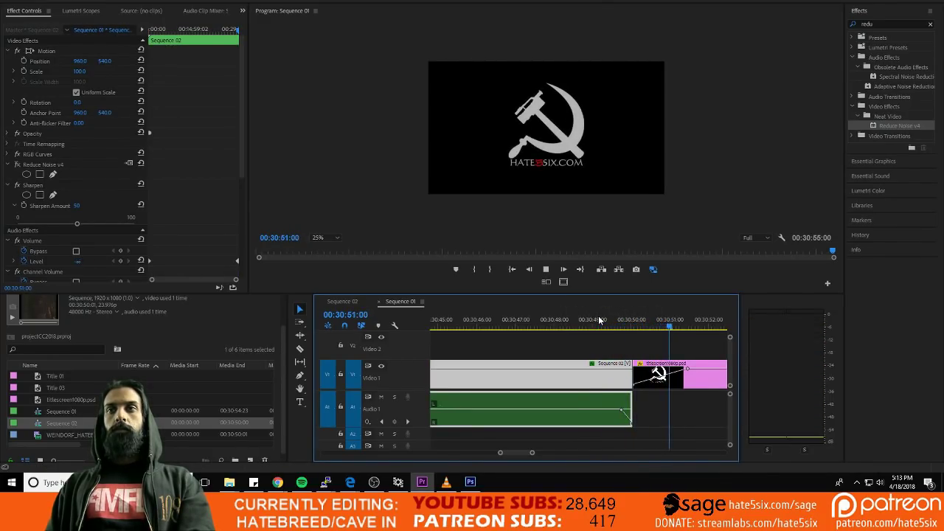
{"action": "key", "text": "space"}
Save the project and mute the Audio 1 track
{"action": "scroll", "coordinate": [502, 450], "scroll_direction": "down", "scroll_amount": 3}
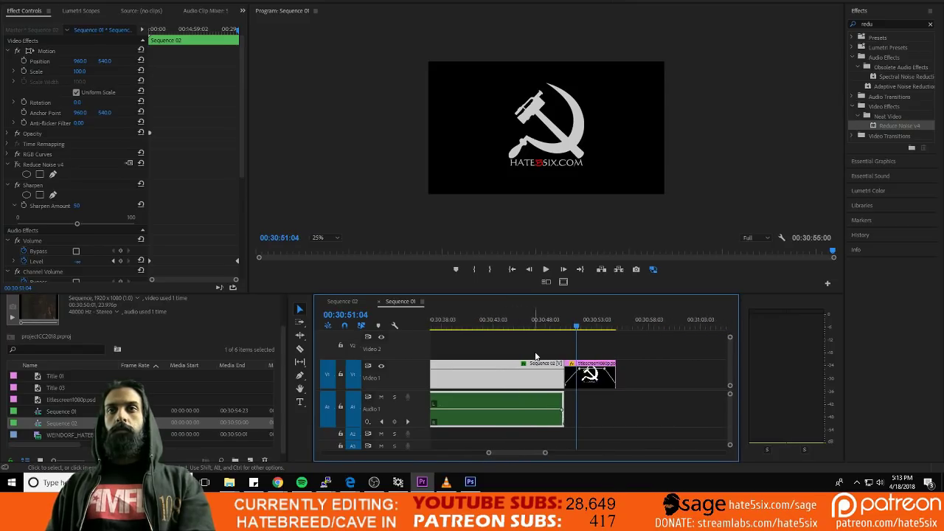
{"action": "left_click", "coordinate": [545, 326]}
{"action": "key", "text": "ctrl+s"}
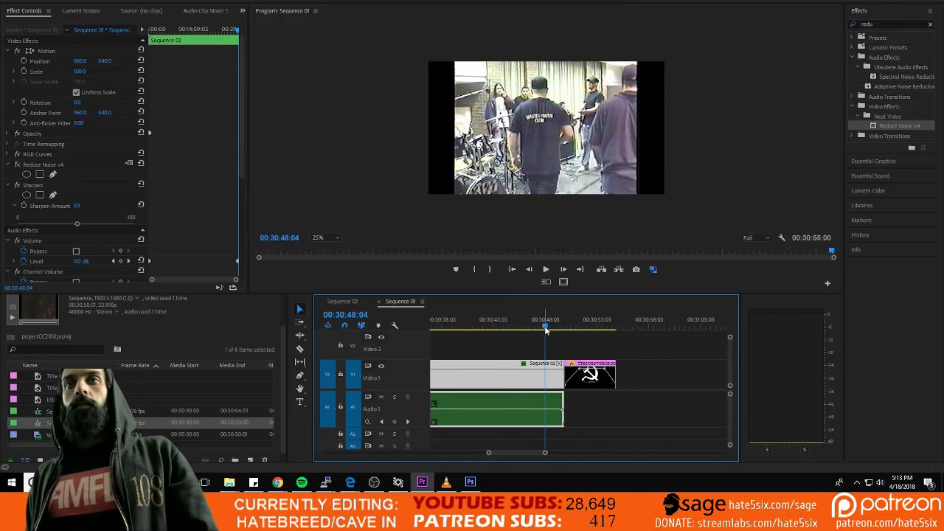
{"action": "left_click", "coordinate": [380, 397]}
Go to the frame at 00:30:02:12 and examine its grain at 100% preview zoom around the shirt lettering and upper background
{"action": "left_click_drag", "start_coordinate": [545, 326], "coordinate": [494, 329]}
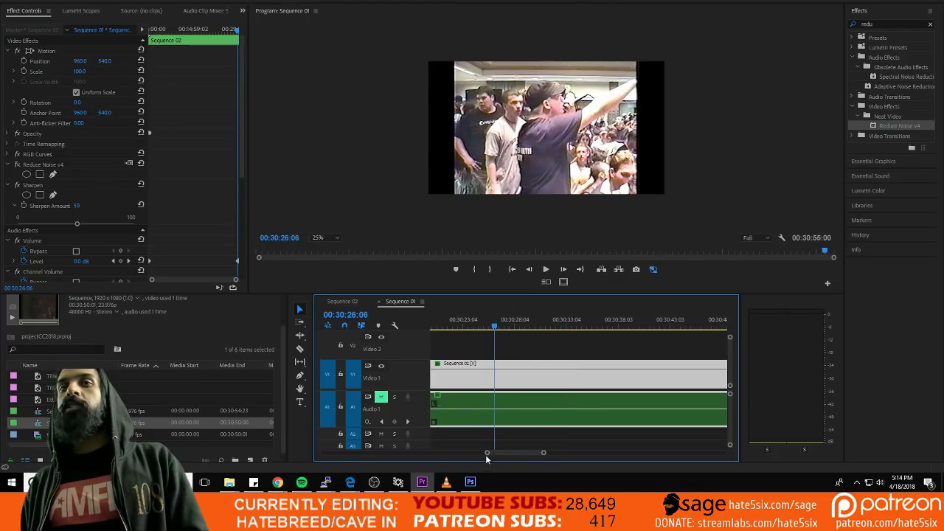
{"action": "left_click_drag", "start_coordinate": [486, 453], "coordinate": [455, 451]}
{"action": "left_click", "coordinate": [559, 327]}
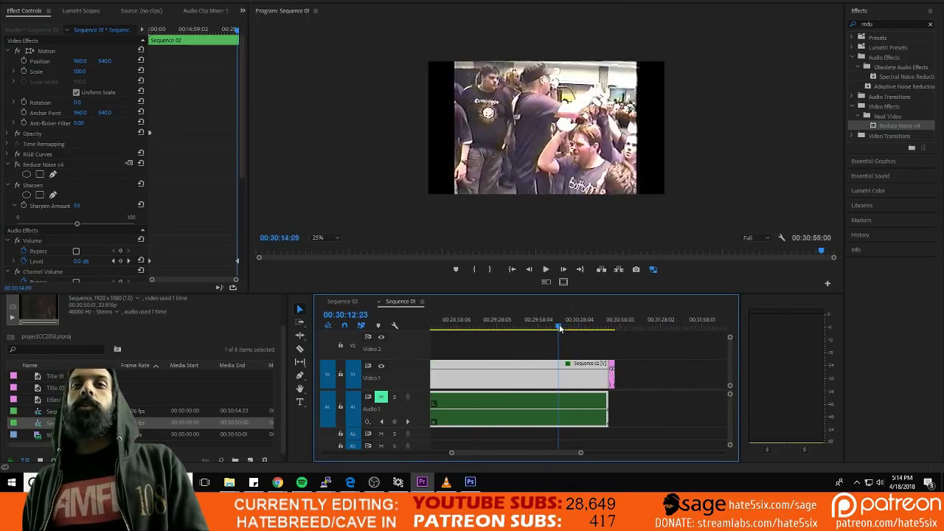
{"action": "mouse_move", "coordinate": [559, 327]}
{"action": "left_mouse_down"}
{"action": "mouse_move", "coordinate": [532, 329]}
{"action": "mouse_move", "coordinate": [546, 333]}
{"action": "left_mouse_up"}
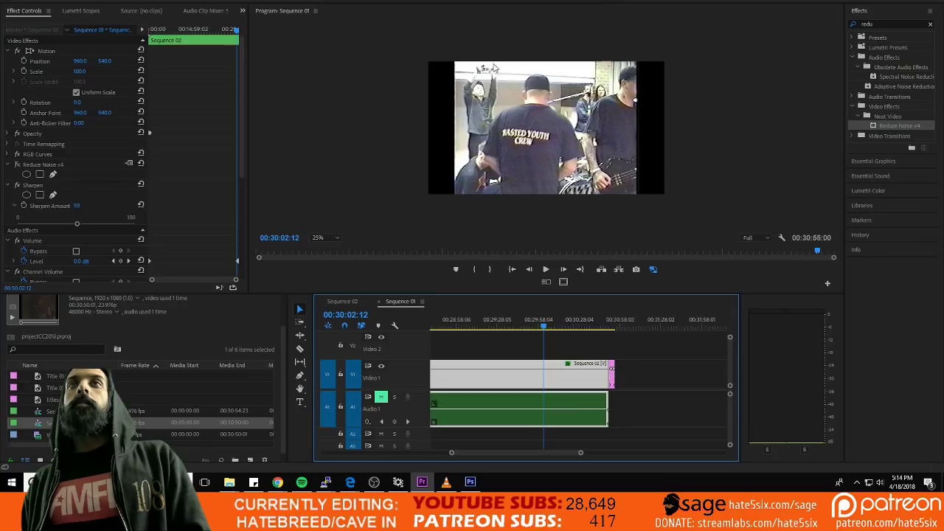
{"action": "left_click", "coordinate": [336, 237]}
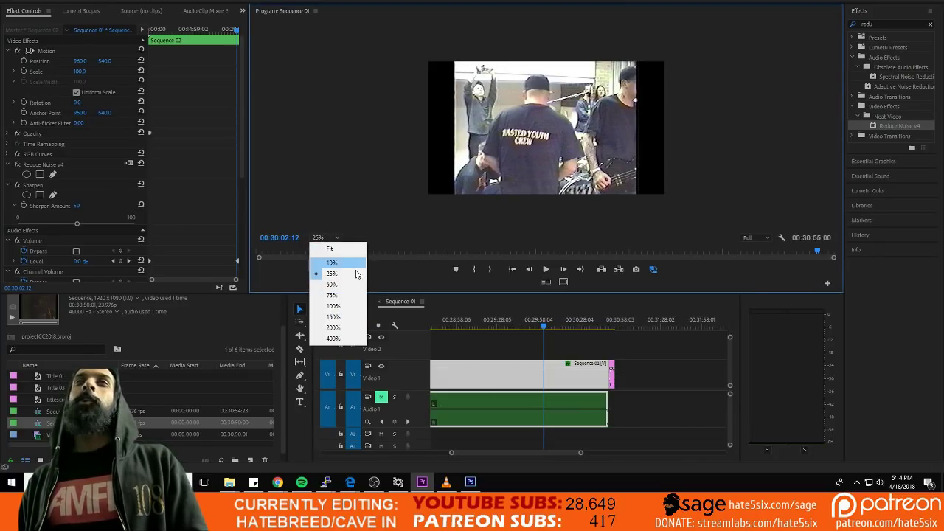
{"action": "left_click", "coordinate": [333, 305]}
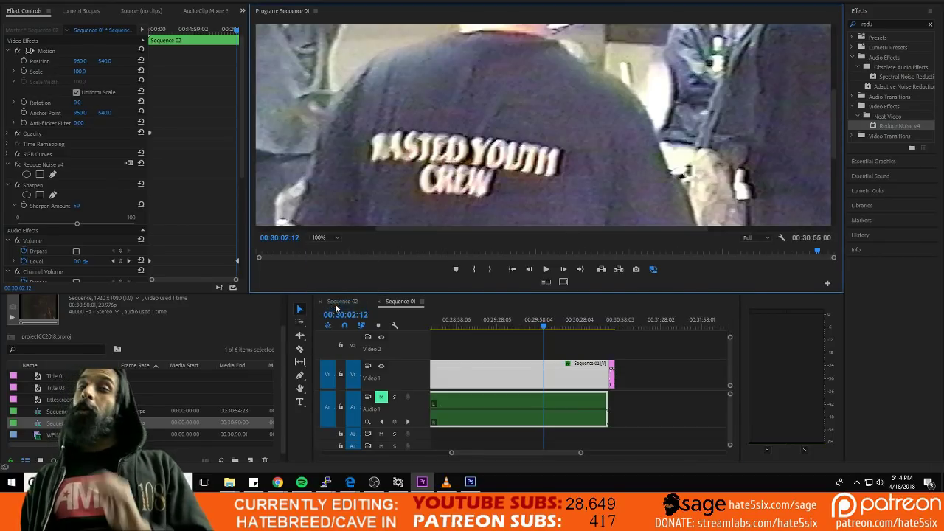
{"action": "left_click_drag", "start_coordinate": [533, 227], "coordinate": [443, 221]}
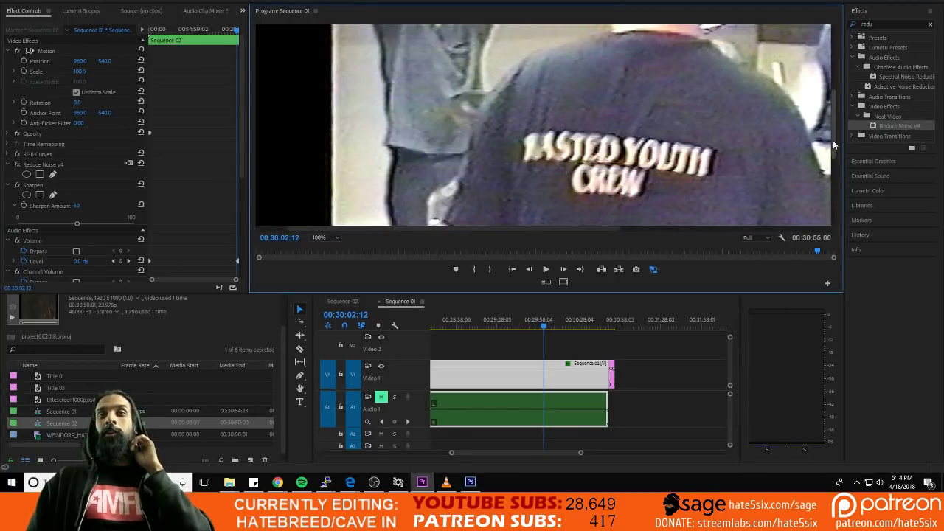
{"action": "left_click_drag", "start_coordinate": [832, 140], "coordinate": [828, 84]}
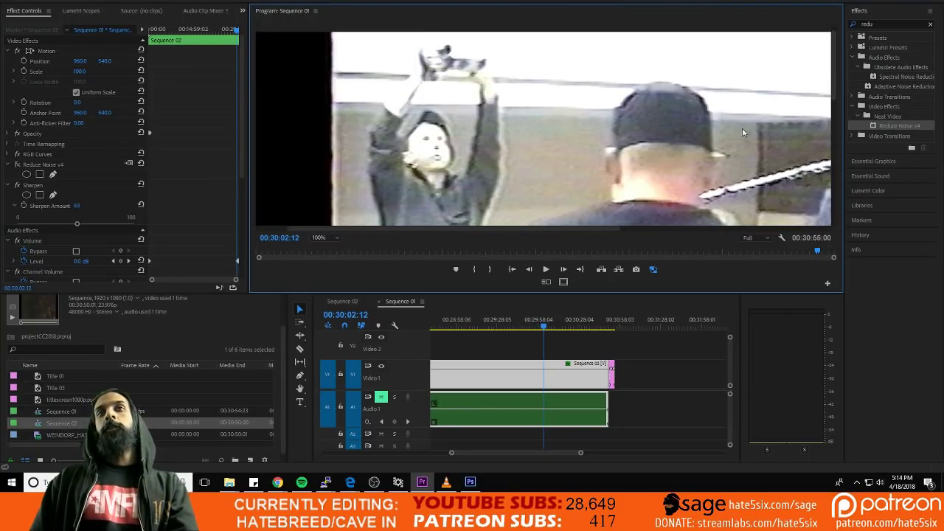
Enable the Reduce Noise v4 effect on the Sequence 02 clip and save the project
{"action": "left_click", "coordinate": [17, 165]}
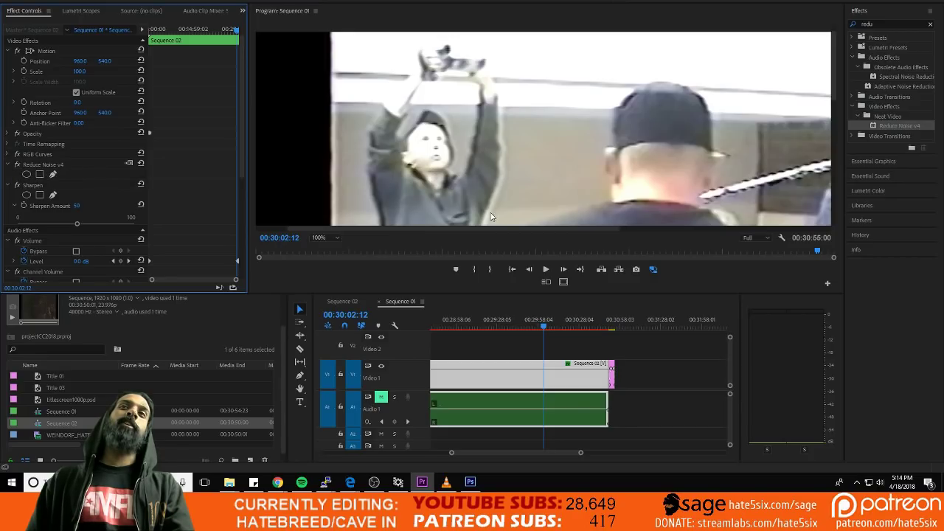
{"action": "key", "text": "ctrl+s"}
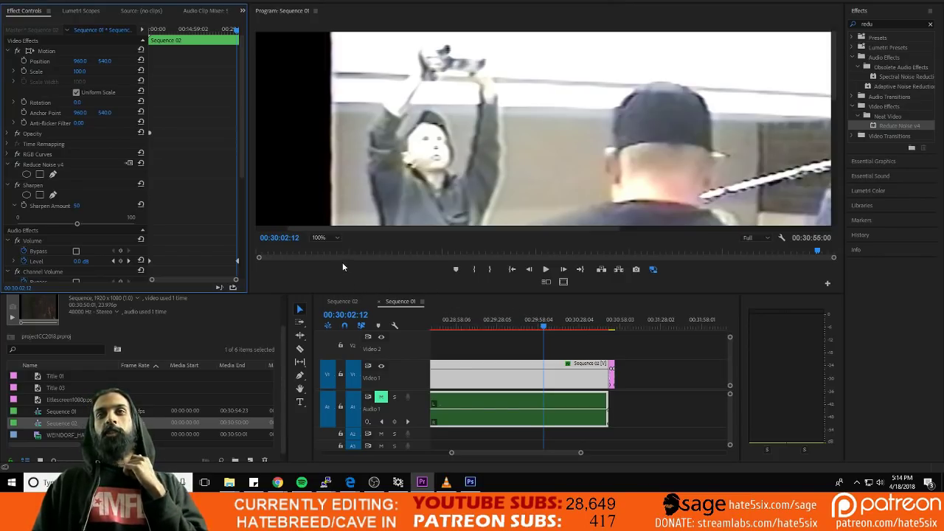
{"action": "left_click", "coordinate": [322, 238]}
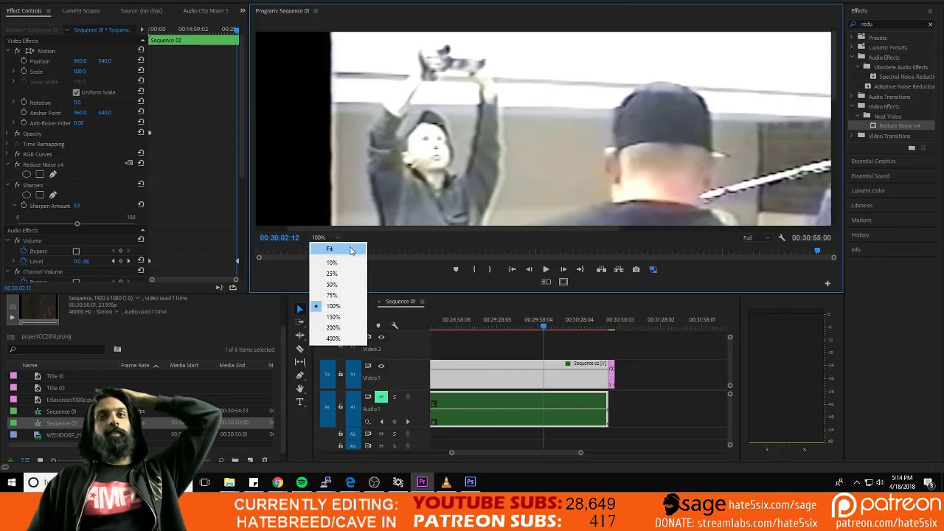
{"action": "left_click", "coordinate": [351, 250]}
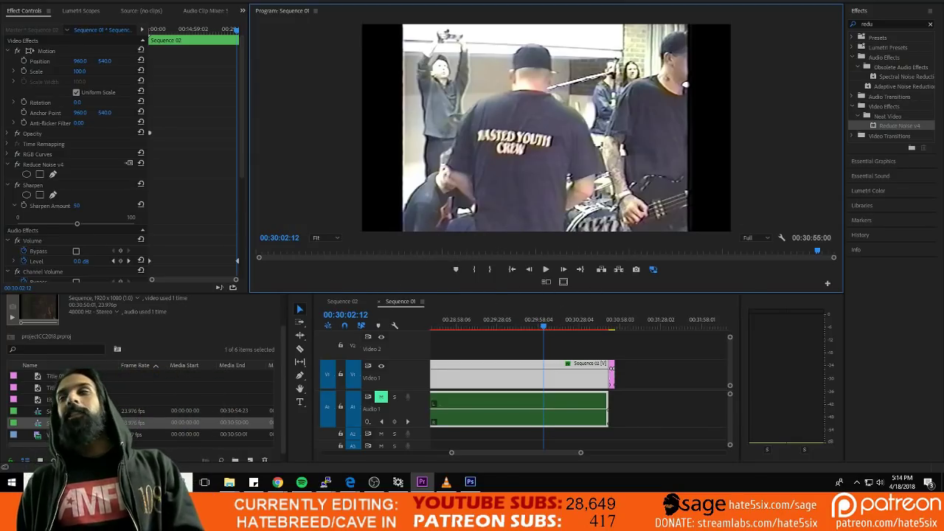
Review the opening titles in Sequence 01 at 00:00:02:08 and 00:00:12:07, and the footage following them at 00:00:16:11
{"action": "left_click", "coordinate": [535, 326]}
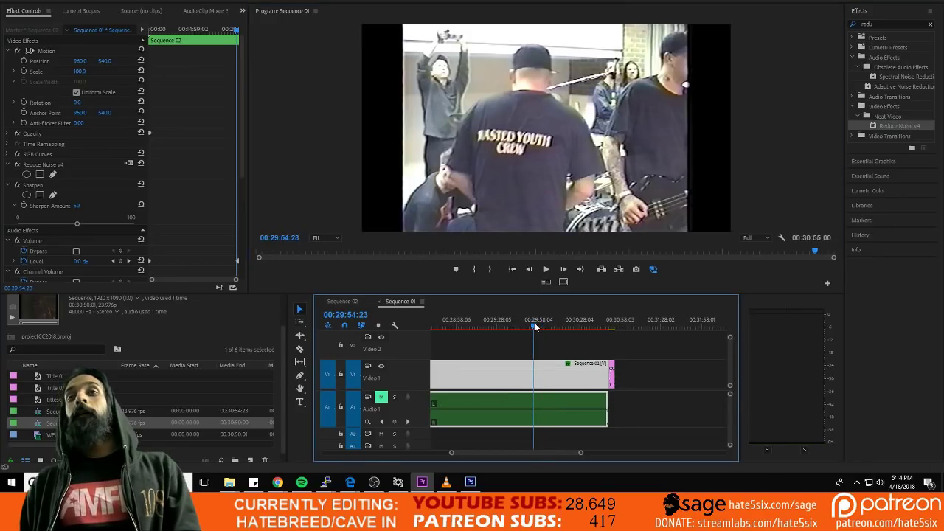
{"action": "key", "text": "Home"}
{"action": "left_click_drag", "start_coordinate": [452, 326], "coordinate": [445, 326]}
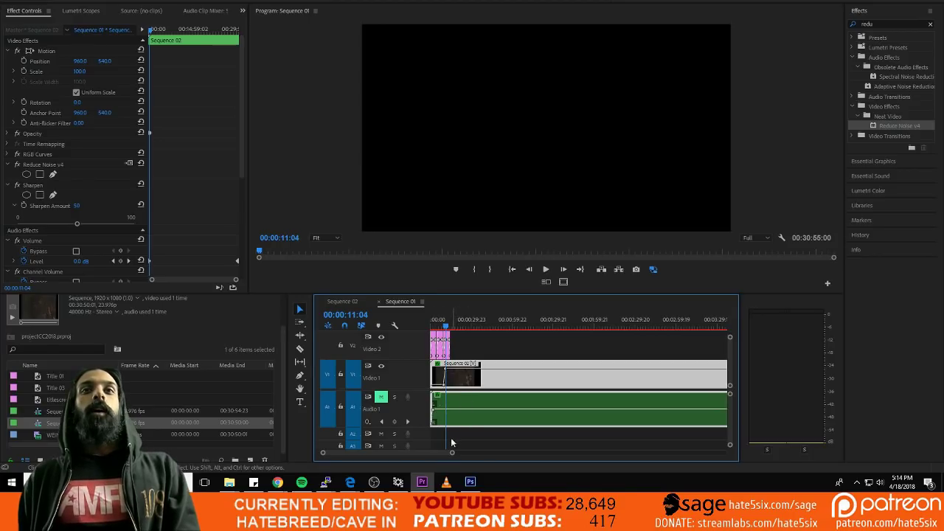
{"action": "left_click_drag", "start_coordinate": [451, 453], "coordinate": [377, 452]}
{"action": "left_click", "coordinate": [458, 317]}
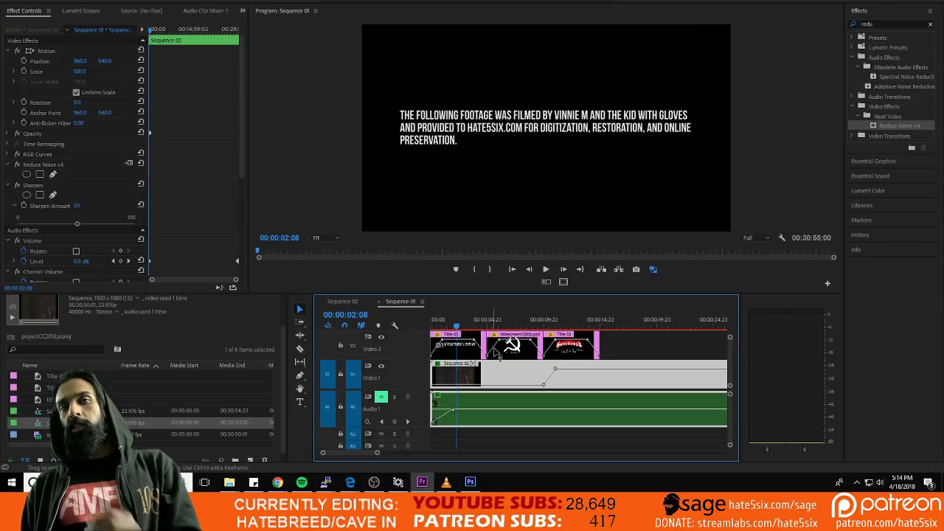
{"action": "left_click", "coordinate": [570, 324]}
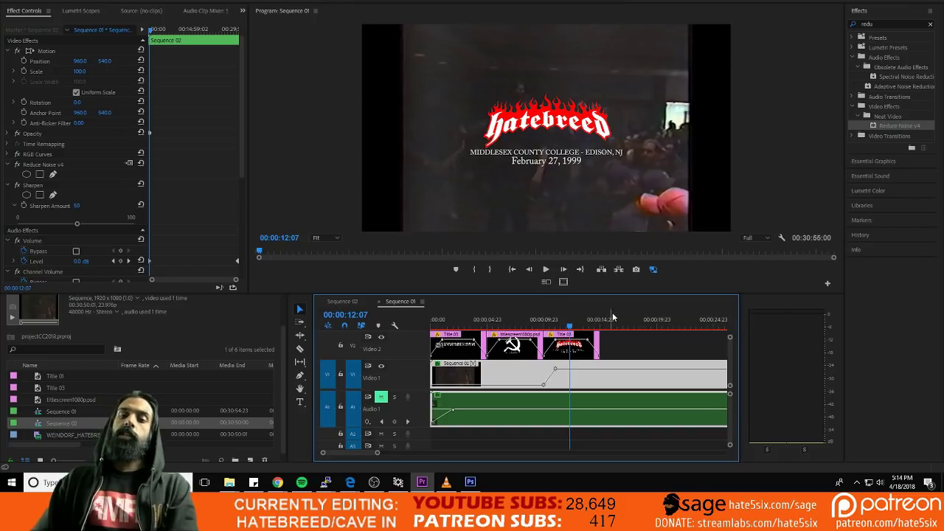
{"action": "left_click", "coordinate": [616, 319]}
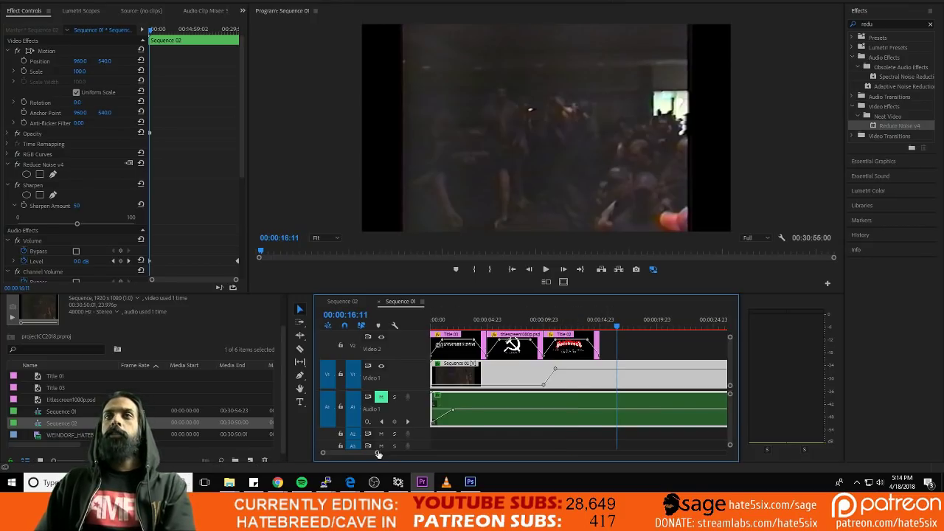
Inspect the processed concert footage at 00:05:00:08, 00:07:30:11 and 00:22:37:14 in Sequence 01
{"action": "left_click_drag", "start_coordinate": [377, 455], "coordinate": [508, 452]}
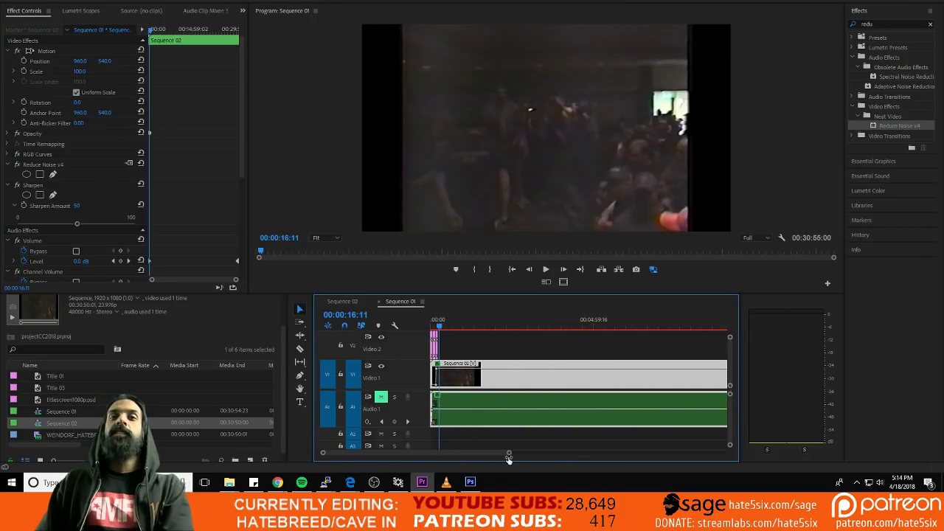
{"action": "left_click", "coordinate": [595, 321]}
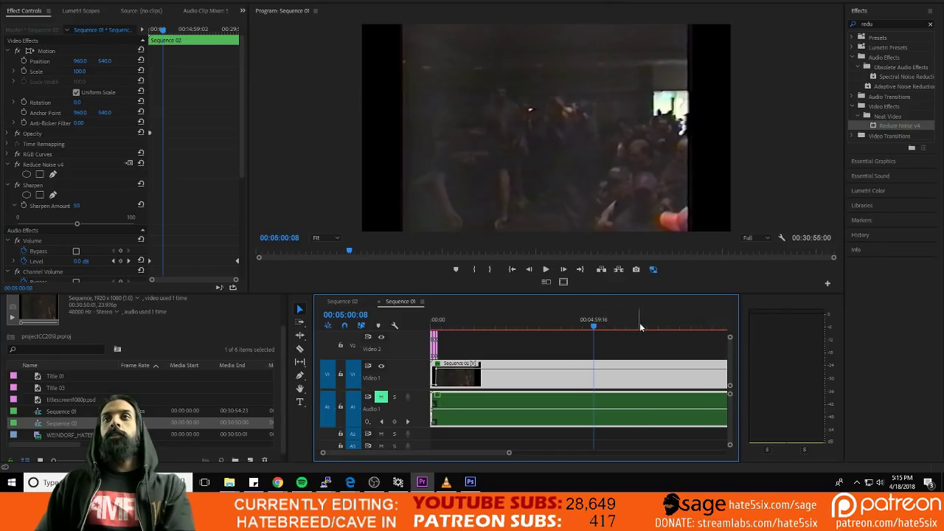
{"action": "left_click", "coordinate": [674, 322]}
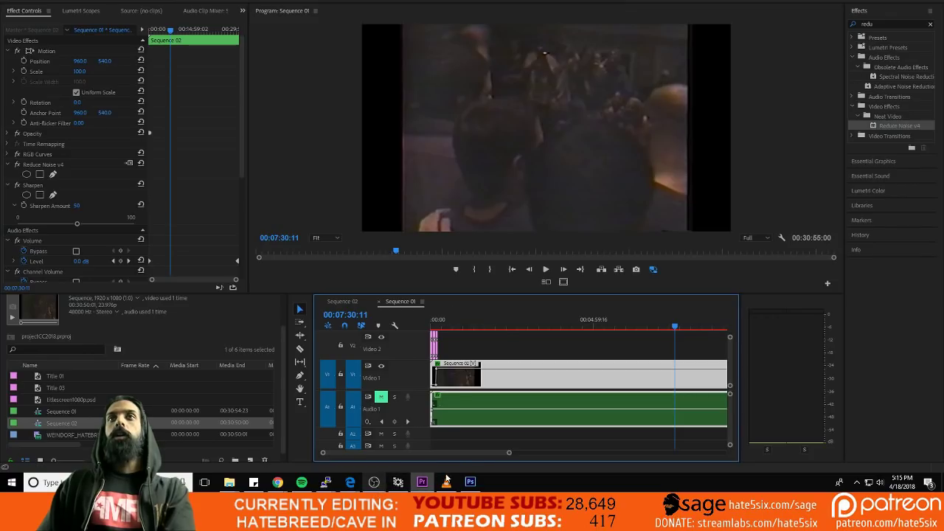
{"action": "left_click_drag", "start_coordinate": [509, 454], "coordinate": [624, 453]}
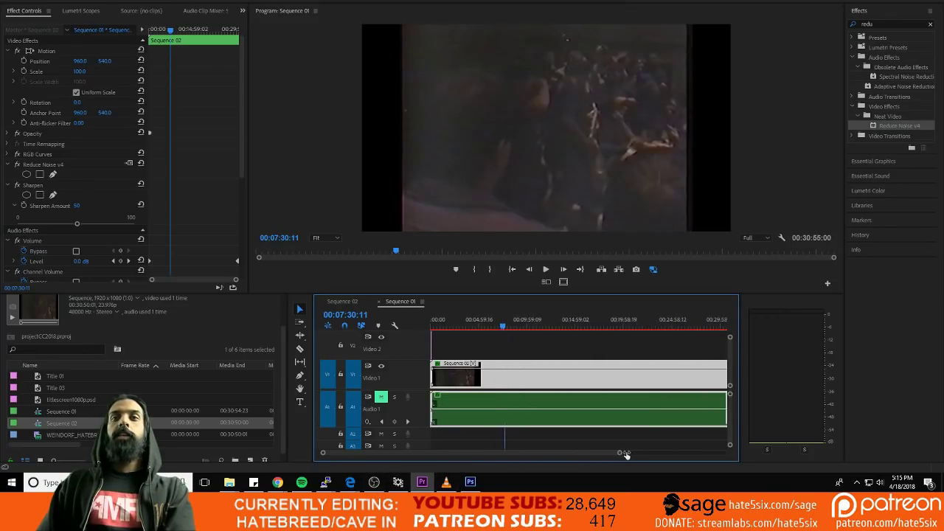
{"action": "left_click", "coordinate": [643, 322]}
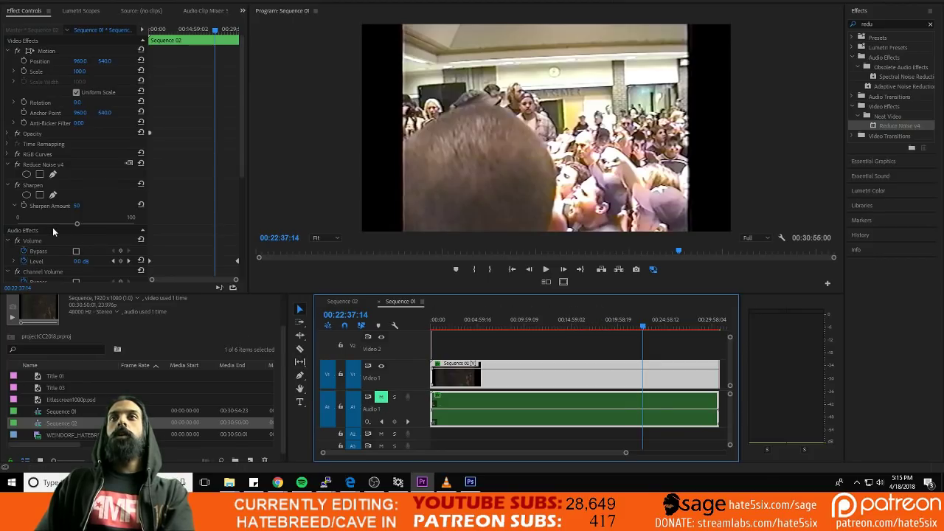
Collapse the settings of the clip's audio effects, Sharpen and Reduce Noise v4, and enlarge the effect list's area
{"action": "left_click", "coordinate": [7, 241]}
{"action": "left_click", "coordinate": [9, 252]}
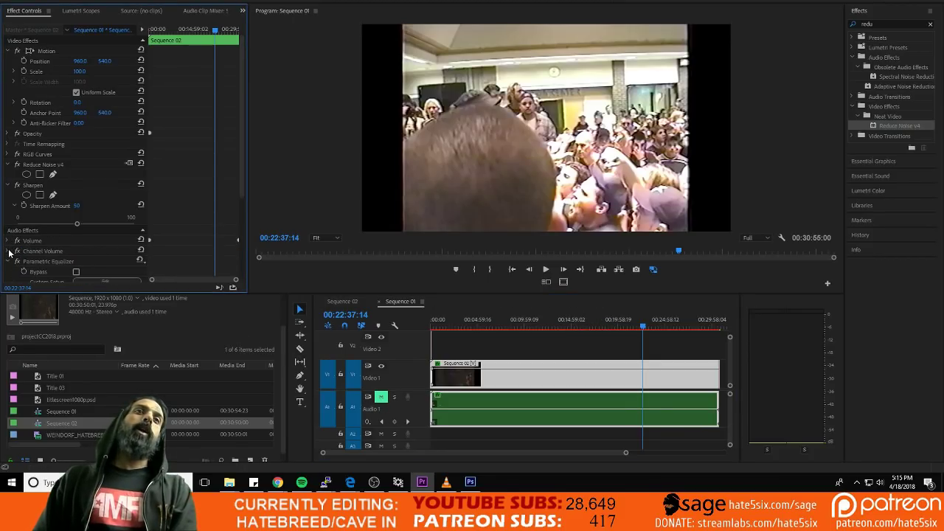
{"action": "left_click", "coordinate": [8, 262]}
{"action": "left_click", "coordinate": [8, 272]}
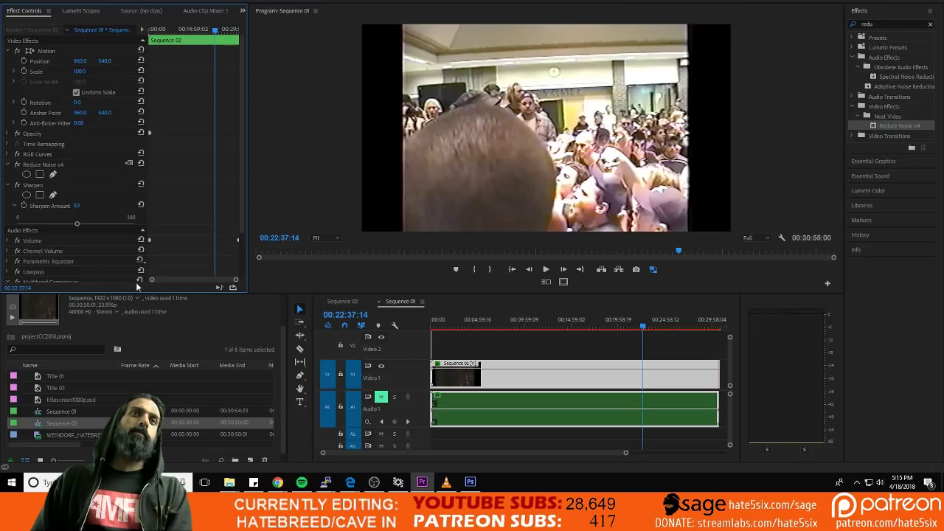
{"action": "left_click_drag", "start_coordinate": [137, 293], "coordinate": [127, 351]}
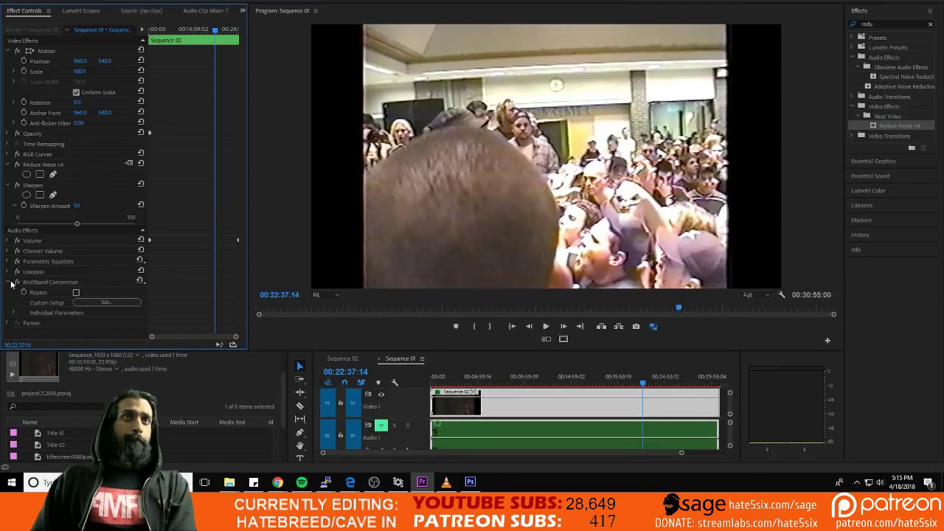
{"action": "left_click", "coordinate": [8, 283]}
{"action": "left_click", "coordinate": [8, 185]}
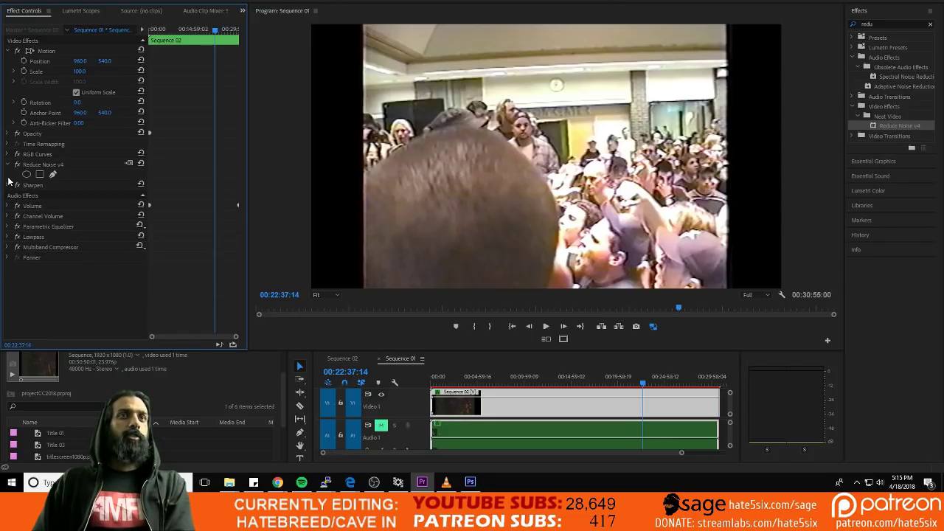
{"action": "left_click", "coordinate": [8, 165]}
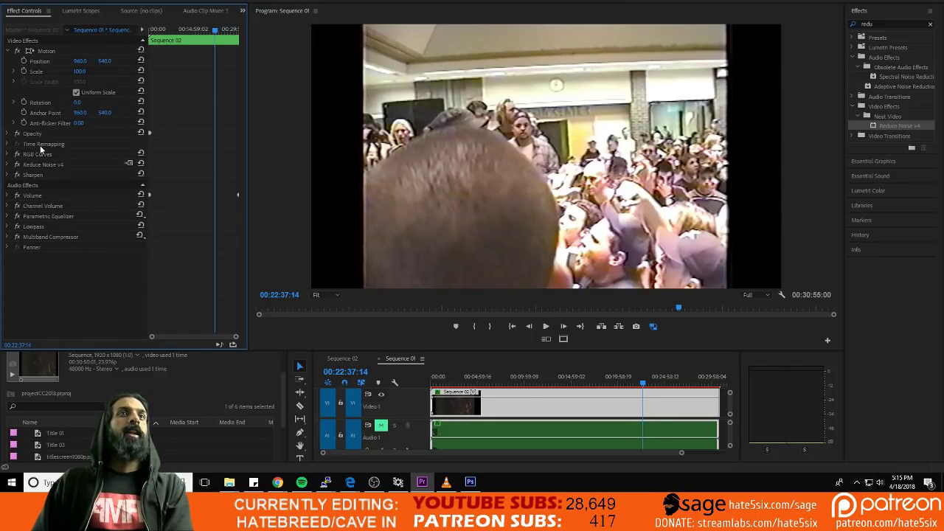
Save the RGB Curves, Reduce Noise v4, Sharpen, Parametric Equalizer, Lowpass and Multiband Compressor effects together as a preset named middlesex_190227
{"action": "left_click", "coordinate": [41, 156]}
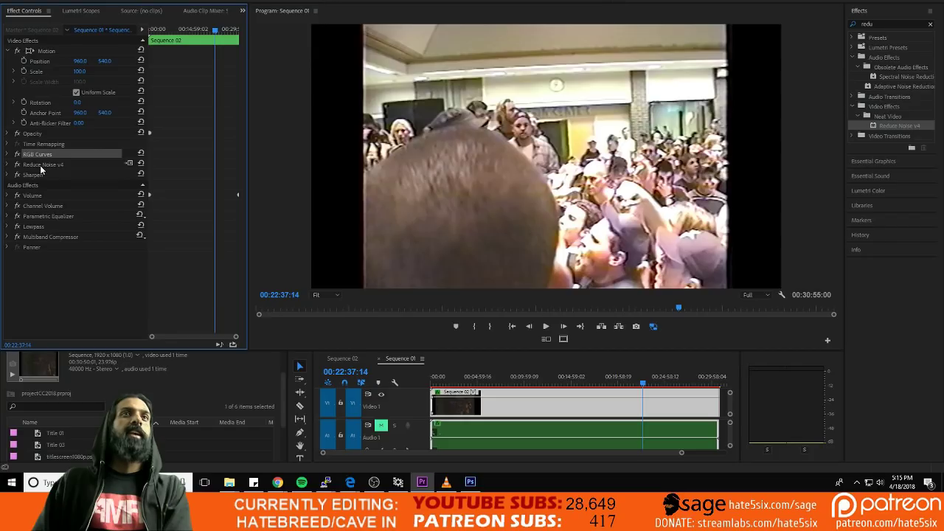
{"action": "left_click", "coordinate": [41, 165], "text": "ctrl"}
{"action": "left_click", "coordinate": [37, 175], "text": "ctrl"}
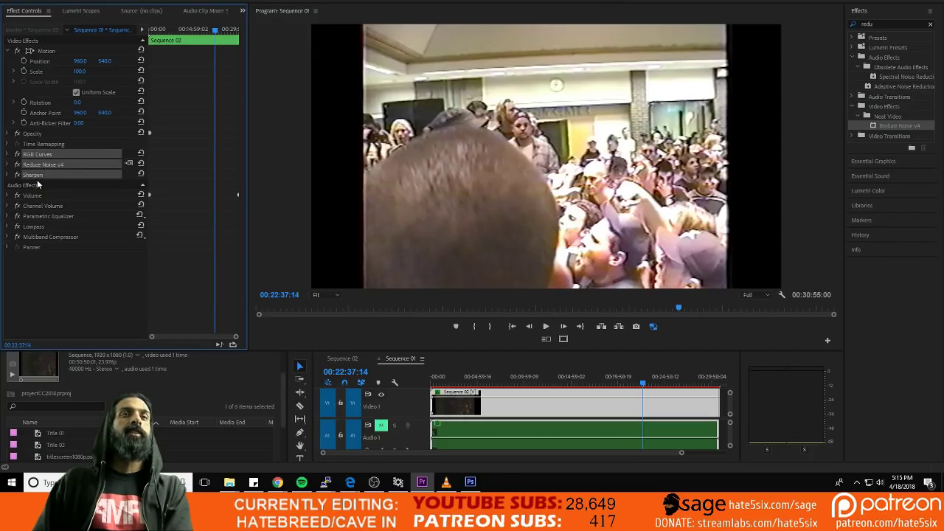
{"action": "left_click", "coordinate": [59, 216], "text": "ctrl"}
{"action": "left_click", "coordinate": [59, 228], "text": "ctrl"}
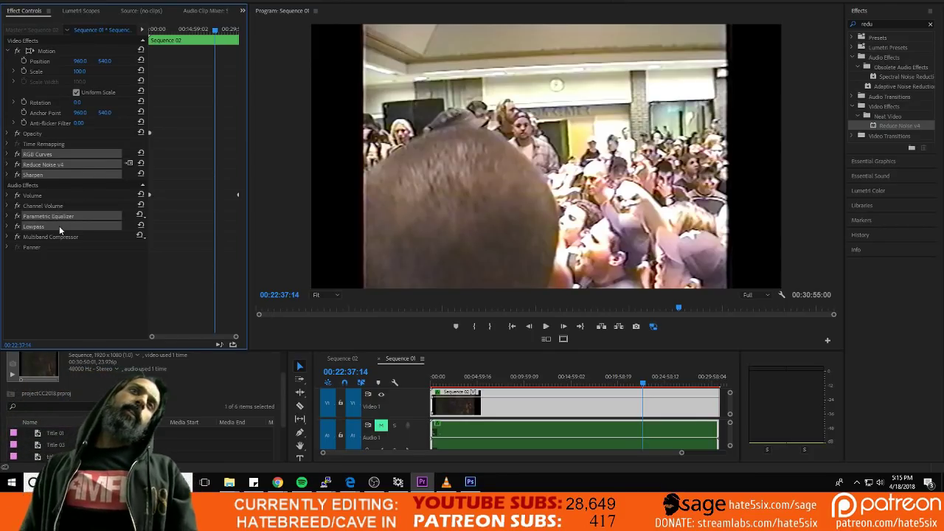
{"action": "left_click", "coordinate": [61, 237], "text": "ctrl"}
{"action": "right_click", "coordinate": [62, 242]}
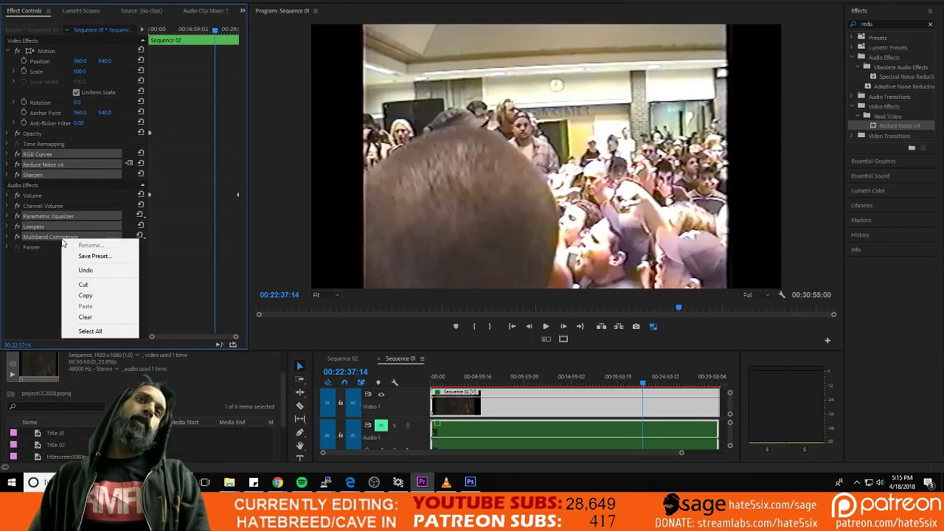
{"action": "left_click", "coordinate": [106, 255]}
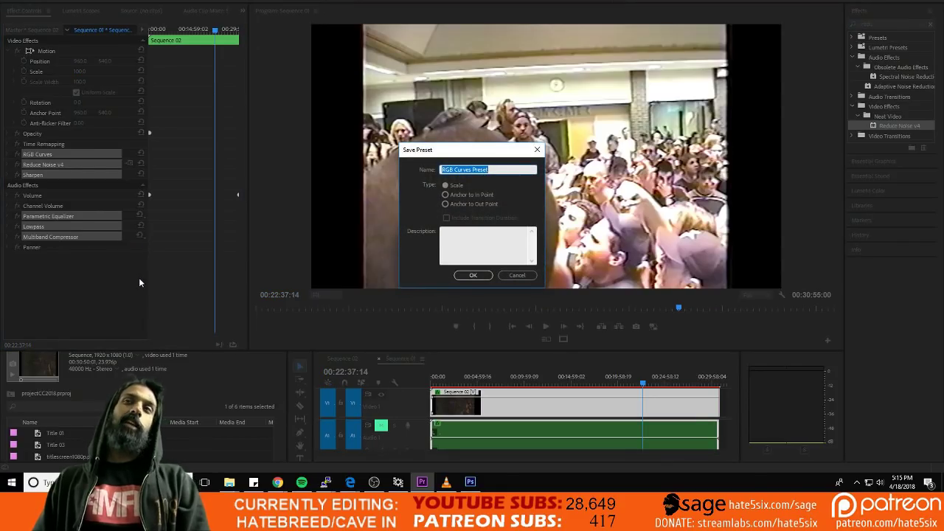
{"action": "type", "text": "middlesex_19"}
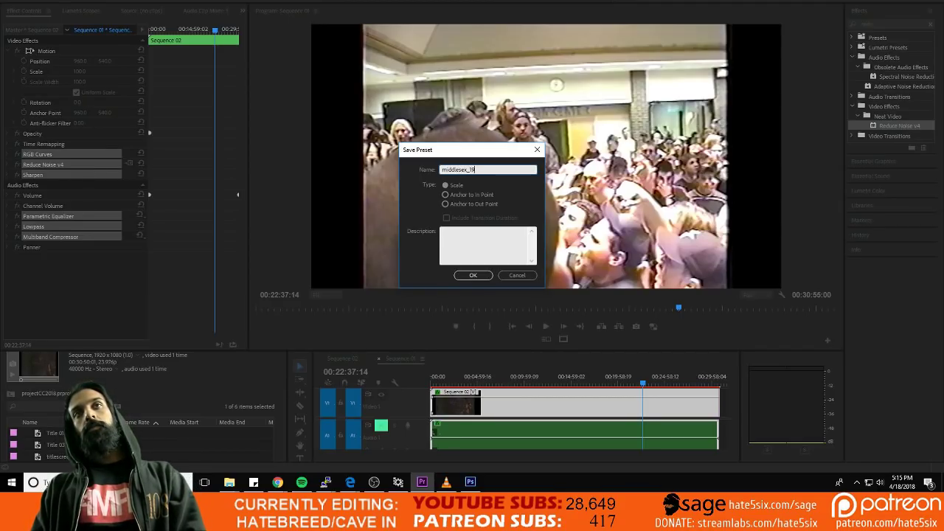
{"action": "type", "text": "0227"}
{"action": "key", "text": "Return"}
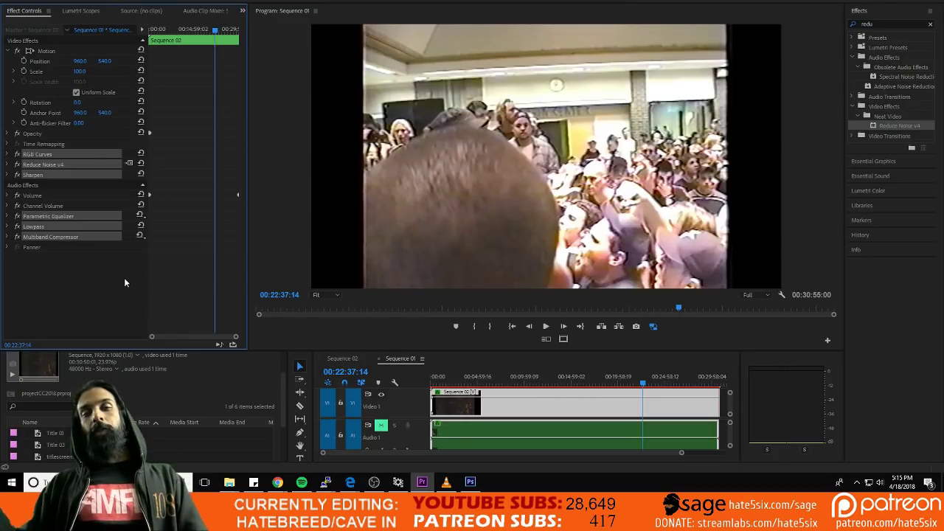
Save the project and play back the processed footage of the singer from 00:22:37:14 to about 00:22:42:06
{"action": "key", "text": "ctrl+s"}
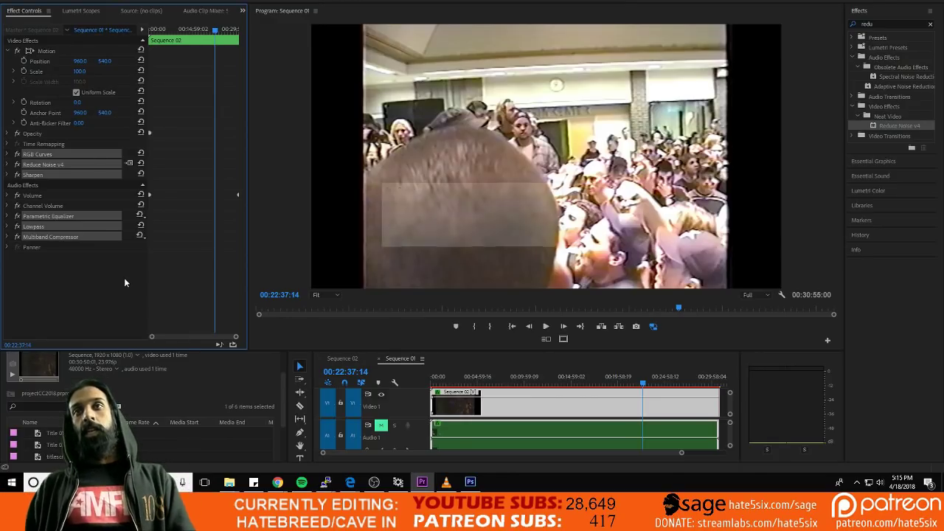
{"action": "left_click", "coordinate": [370, 340]}
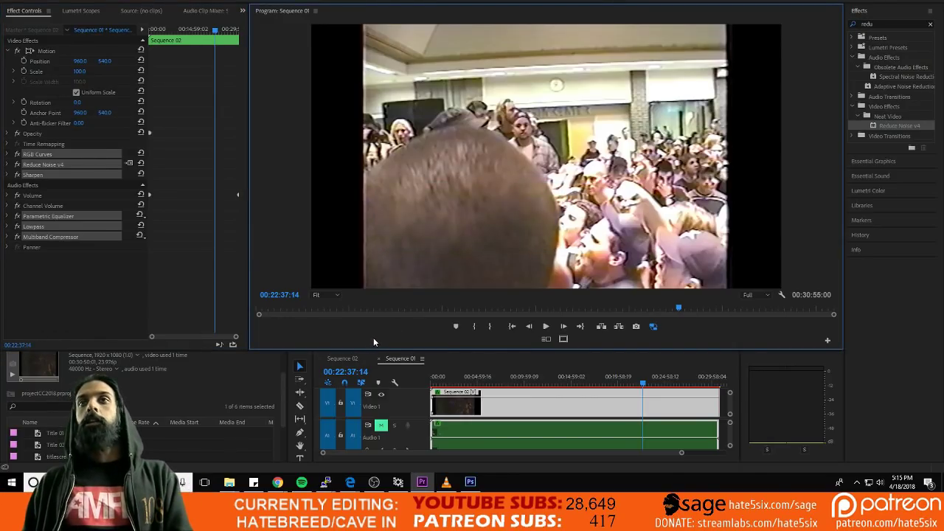
{"action": "key", "text": "space"}
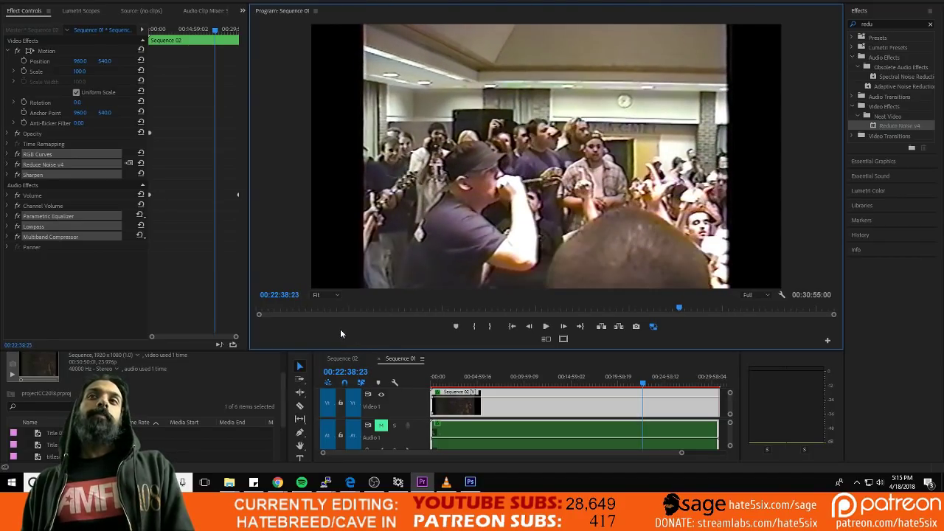
{"action": "key", "text": "ctrl+s"}
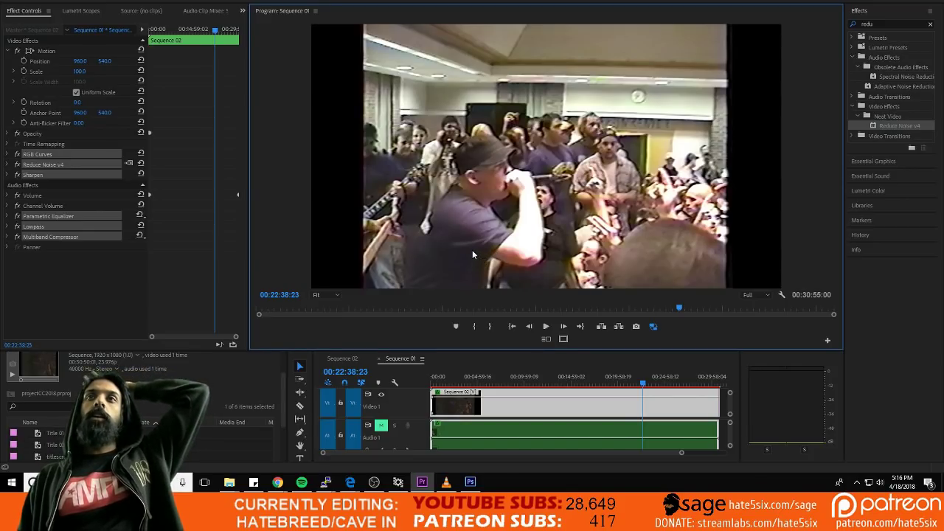
{"action": "key", "text": "space"}
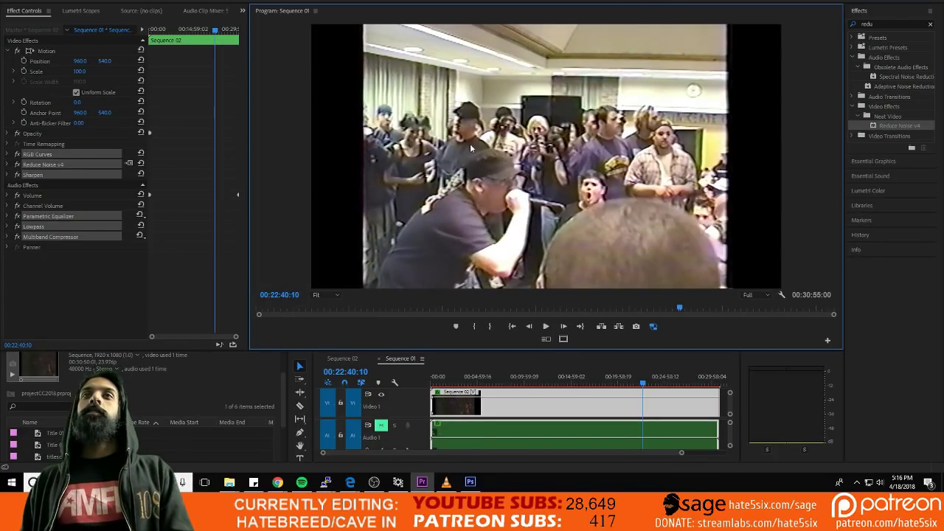
{"action": "key", "text": "space"}
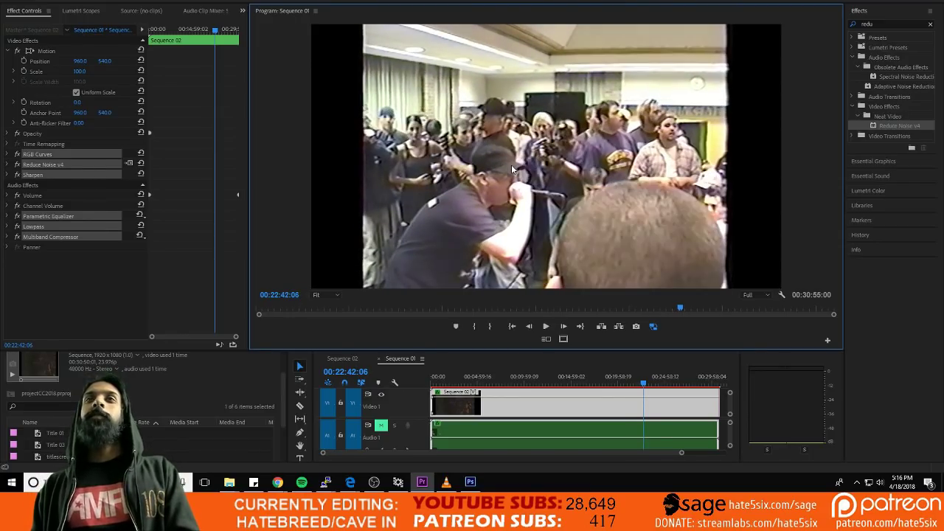
Check the dark footage at 00:17:32:18 and 00:15:55:08, play briefly from 00:13:18:05, and save the project
{"action": "left_click", "coordinate": [596, 381]}
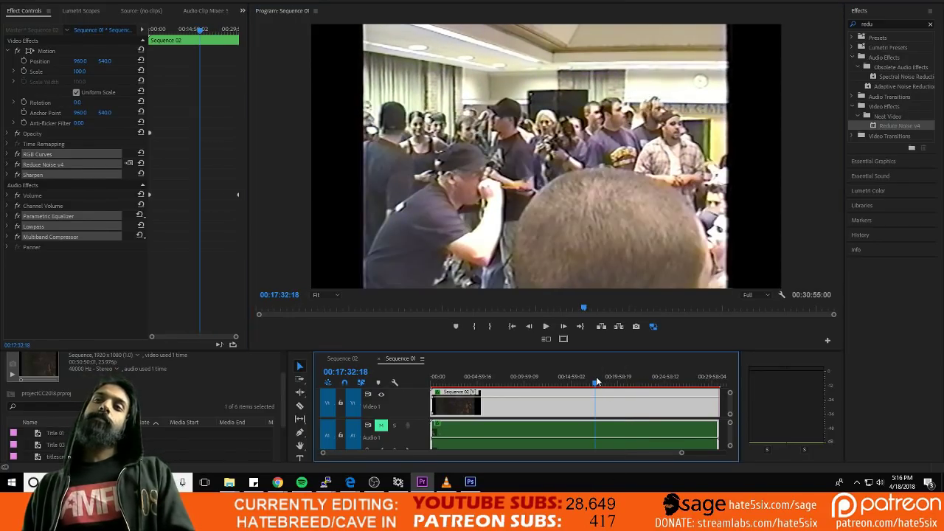
{"action": "key", "text": "ctrl+s"}
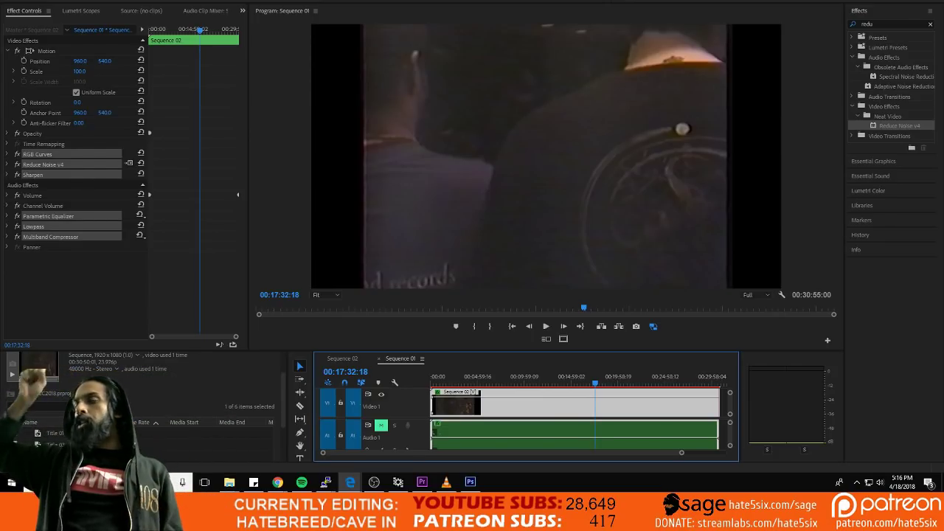
{"action": "left_click", "coordinate": [703, 341]}
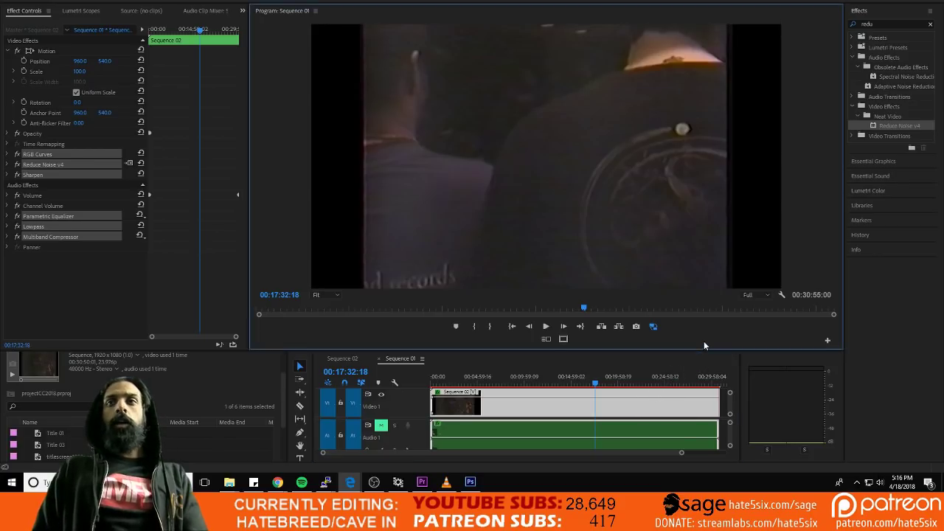
{"action": "left_click", "coordinate": [583, 384]}
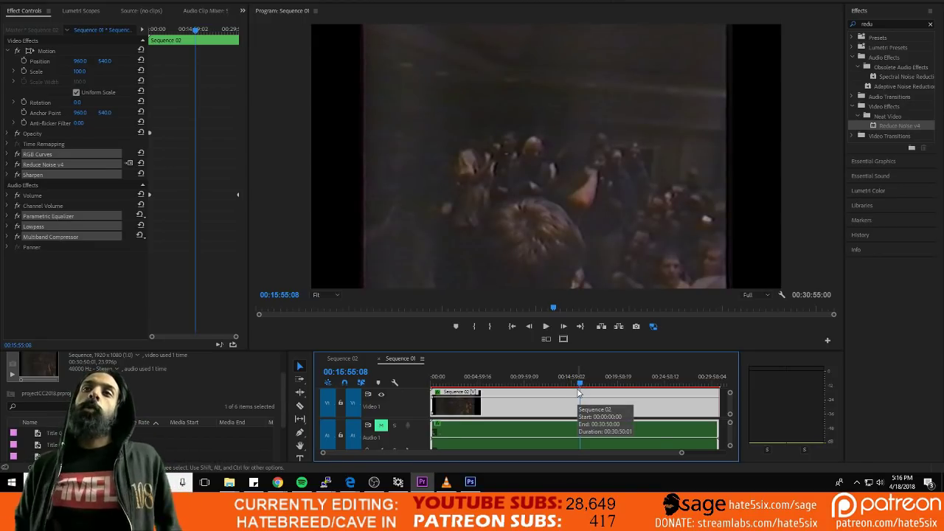
{"action": "left_click", "coordinate": [554, 380]}
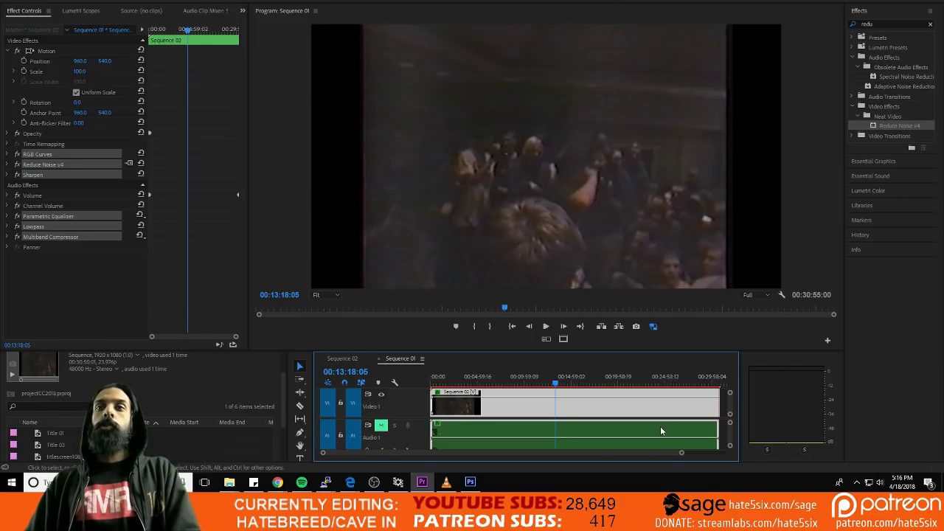
{"action": "left_click", "coordinate": [424, 342]}
{"action": "key", "text": "space"}
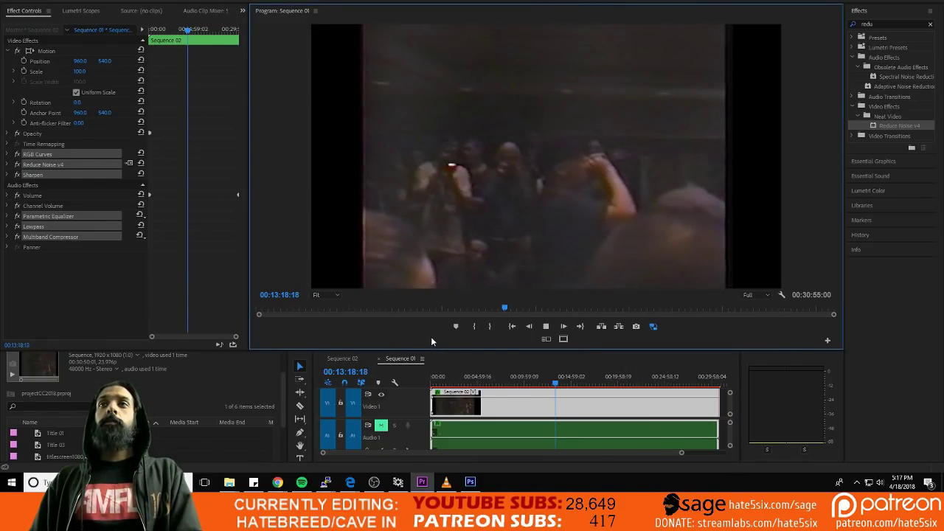
{"action": "key", "text": "ctrl+s"}
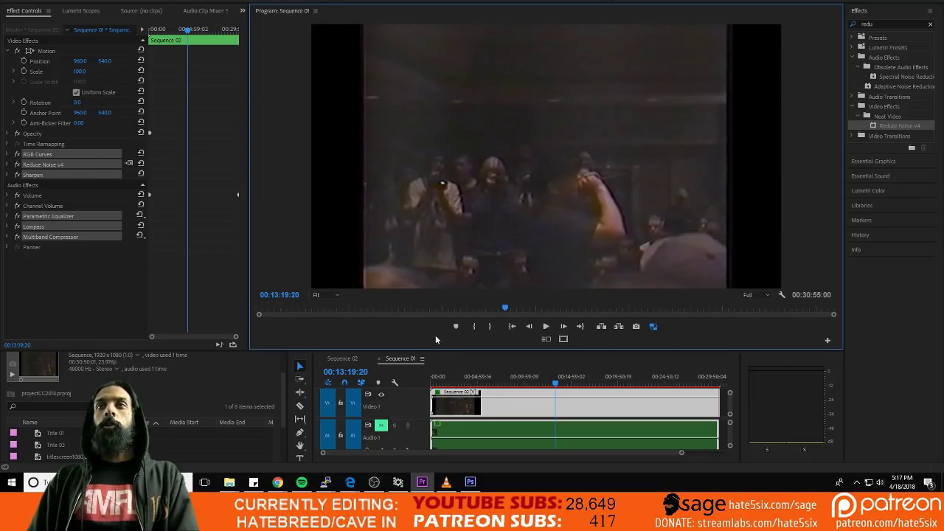